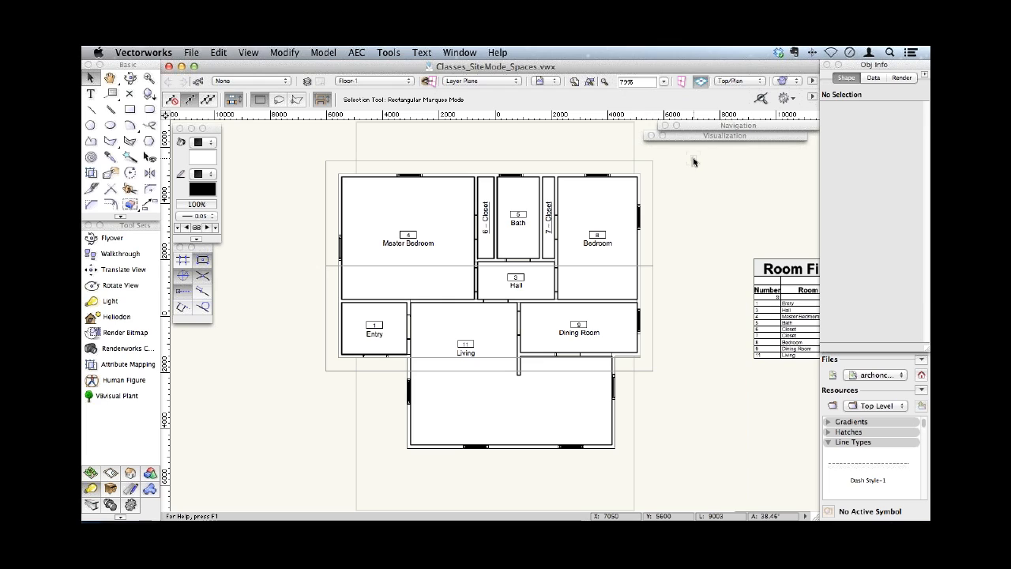
# - Examine the 2D attribute classes in the Bedroom space's settings
pyautogui.click(582, 195)
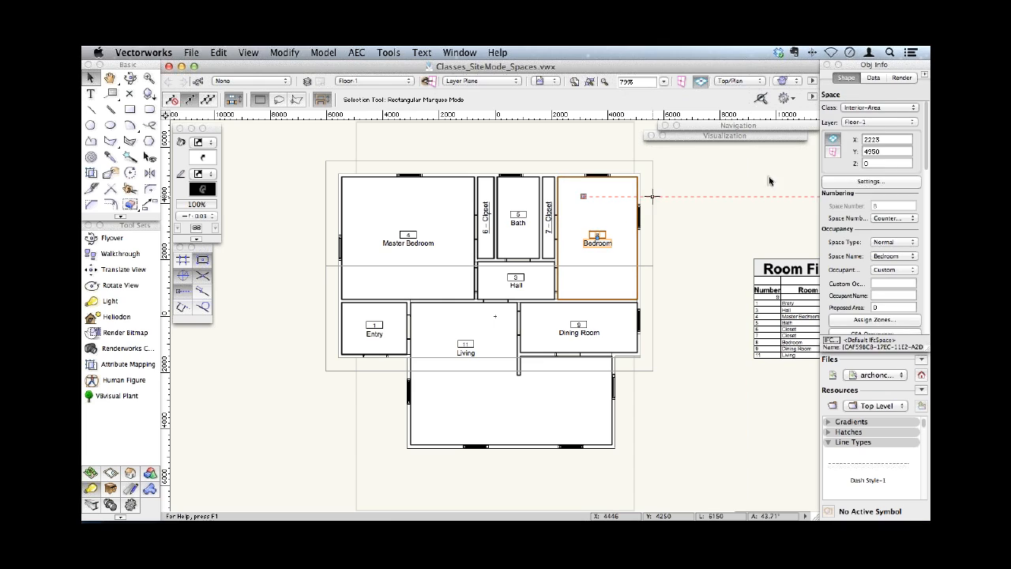
pyautogui.click(837, 184)
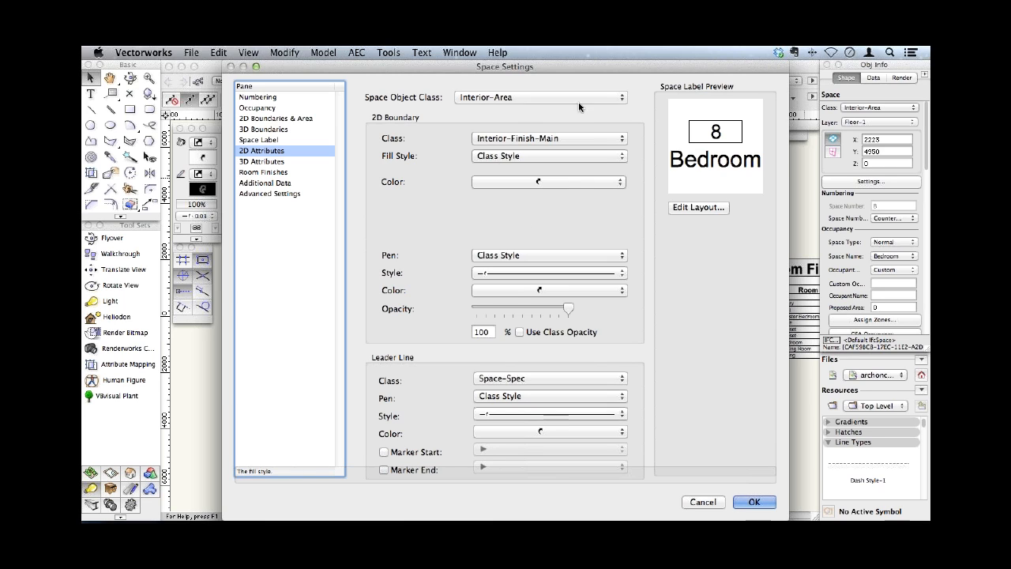
pyautogui.click(756, 500)
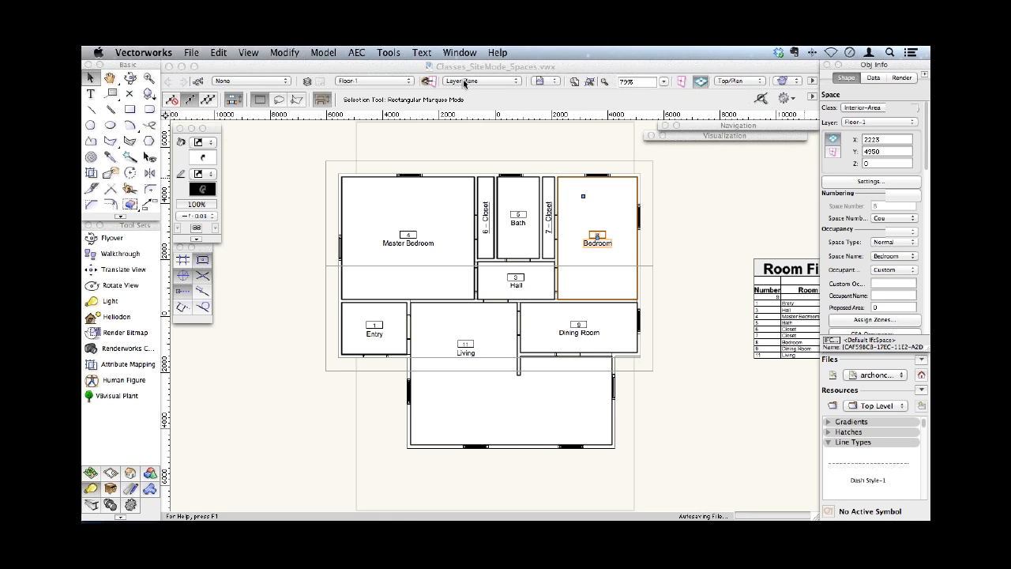
# - Make Mod-Roof the active layer, select the roof and open the Roof Framer for it
pyautogui.click(378, 80)
pyautogui.click(389, 95)
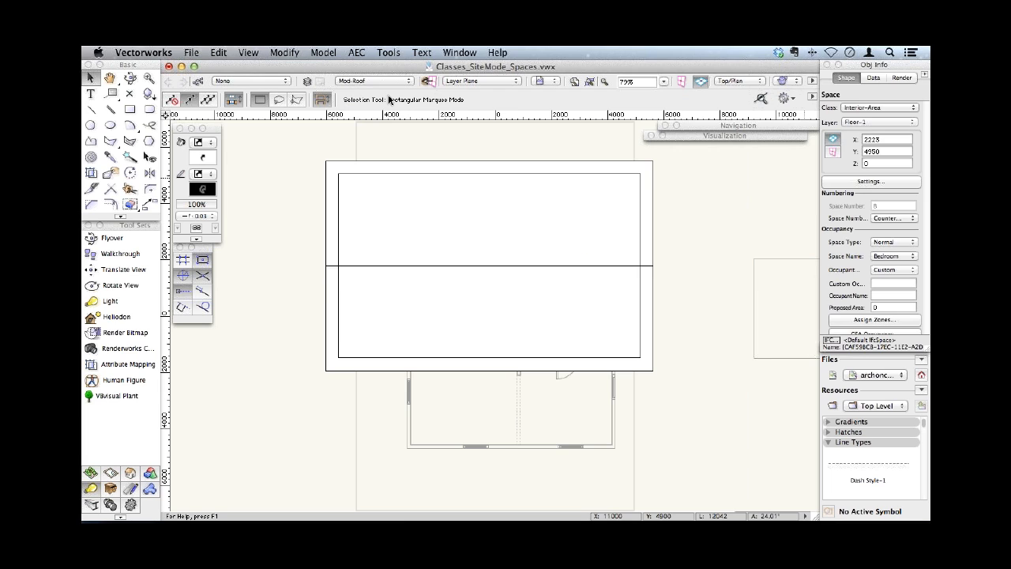
pyautogui.click(398, 188)
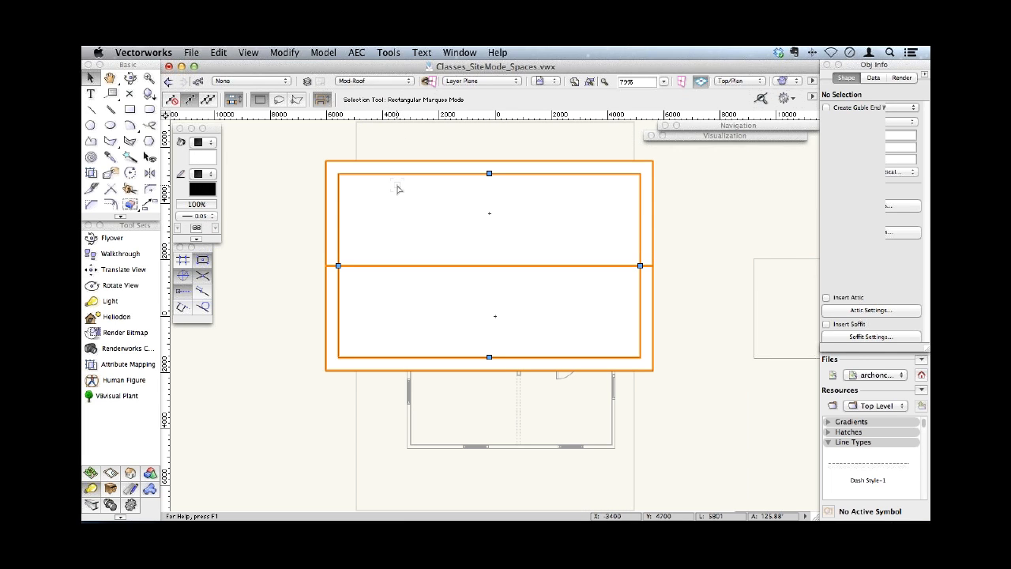
pyautogui.click(357, 52)
pyautogui.moveTo(387, 322)
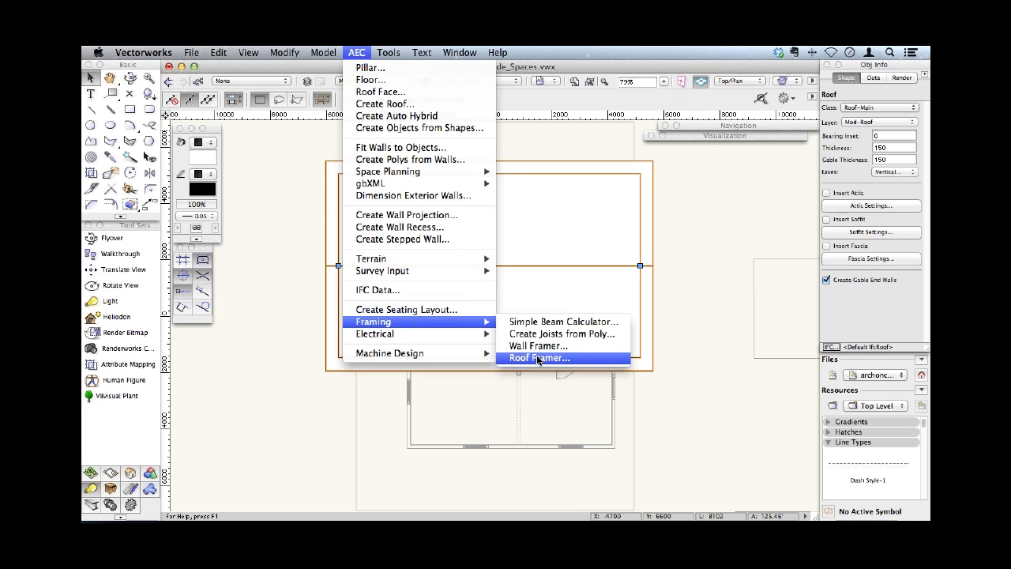
pyautogui.click(537, 358)
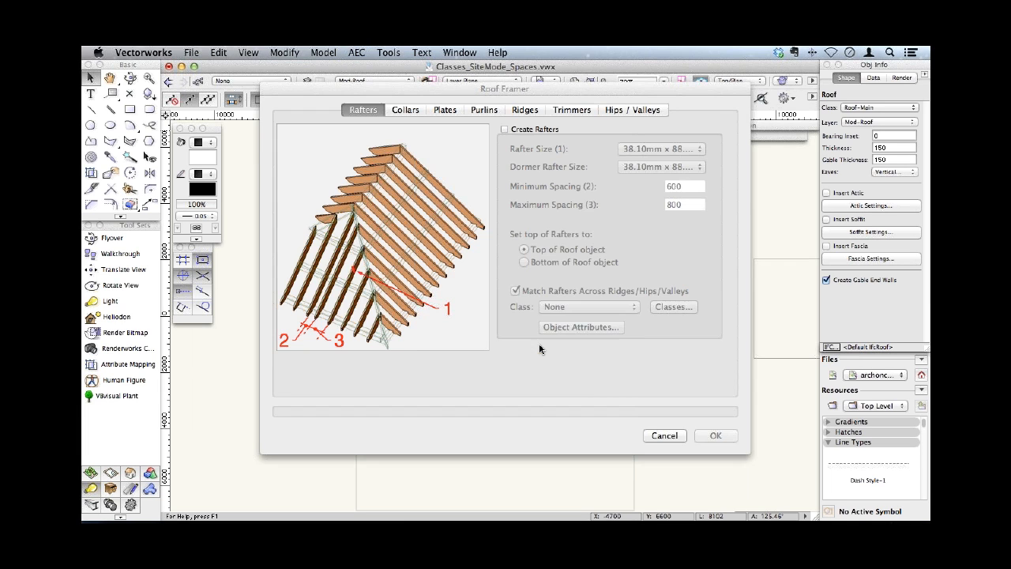
# - Try enabling rafter creation in the Roof Framer with the line thickness set by class, and cancel the framing
pyautogui.click(530, 129)
pyautogui.click(606, 329)
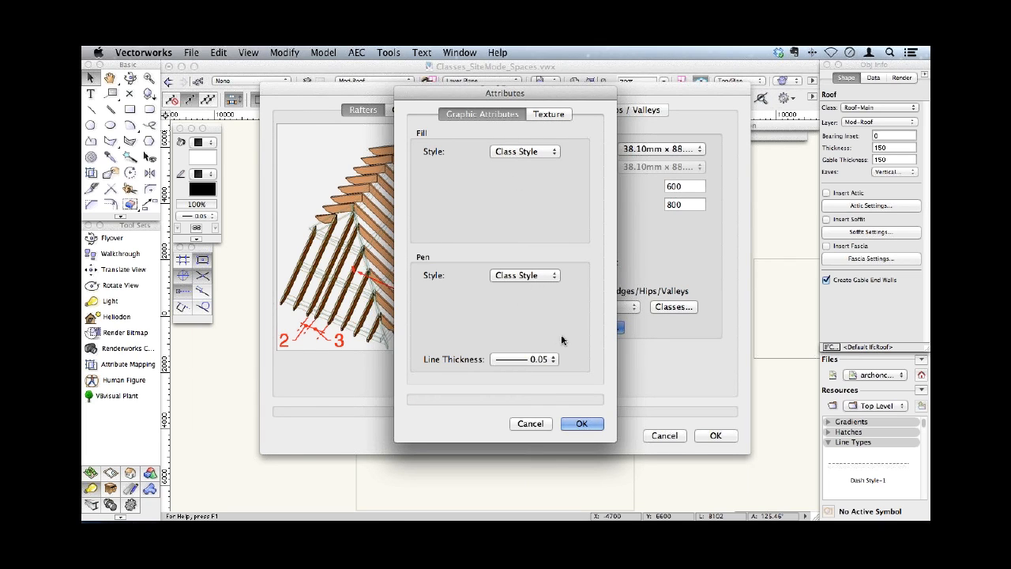
pyautogui.click(550, 362)
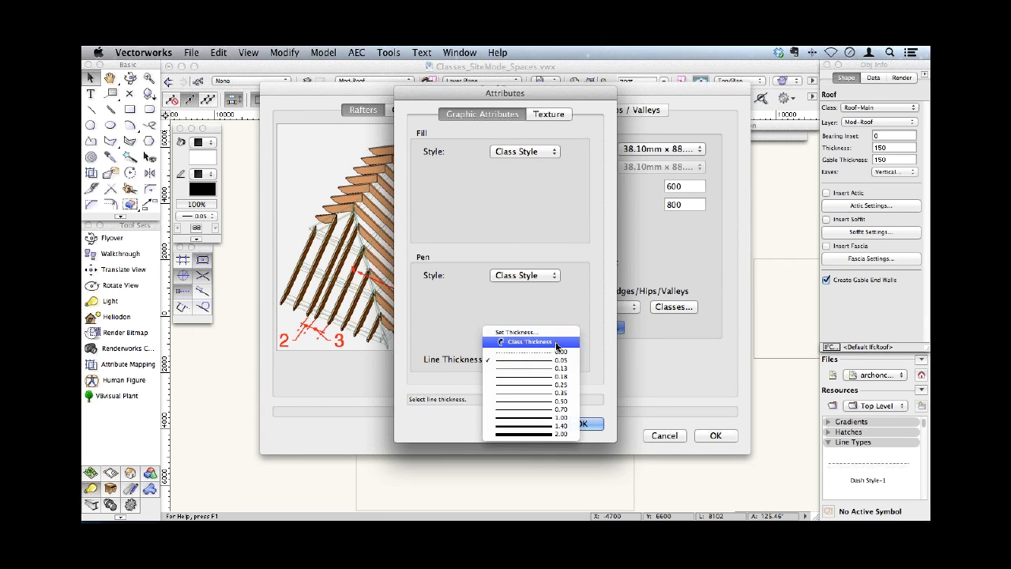
pyautogui.click(556, 347)
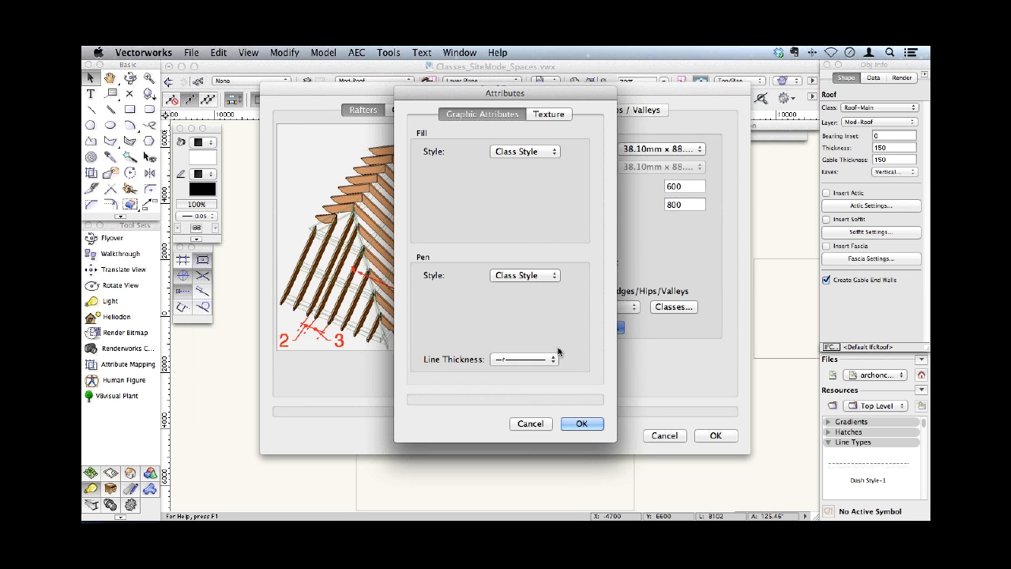
pyautogui.click(583, 422)
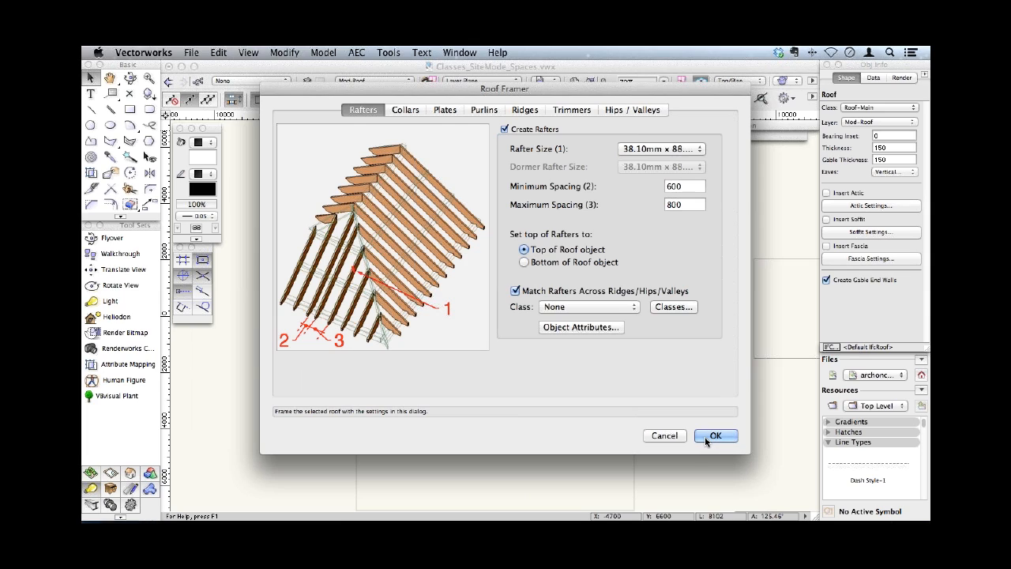
pyautogui.click(676, 437)
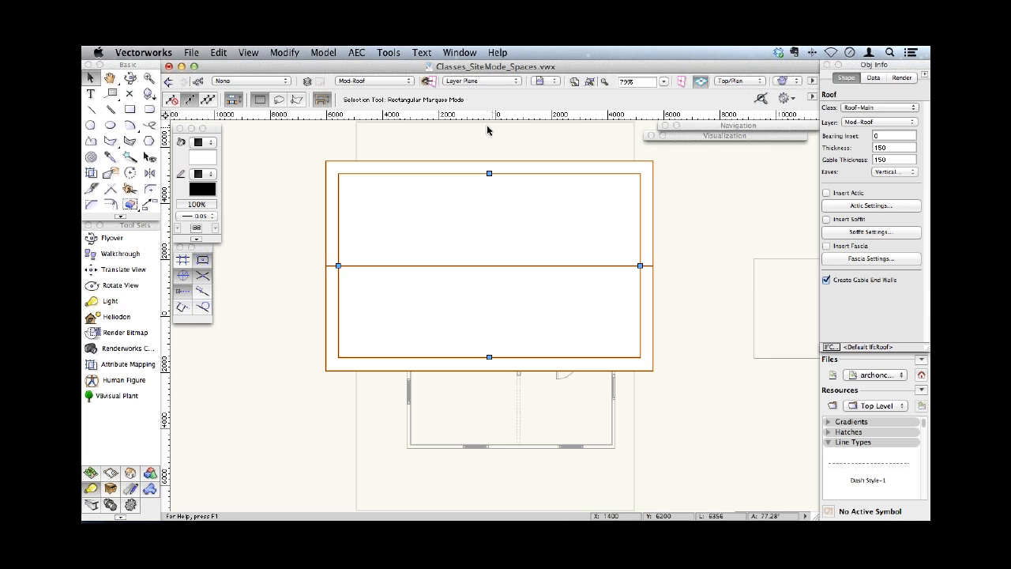
# - Make Site Model the active layer and select the site model
pyautogui.click(396, 83)
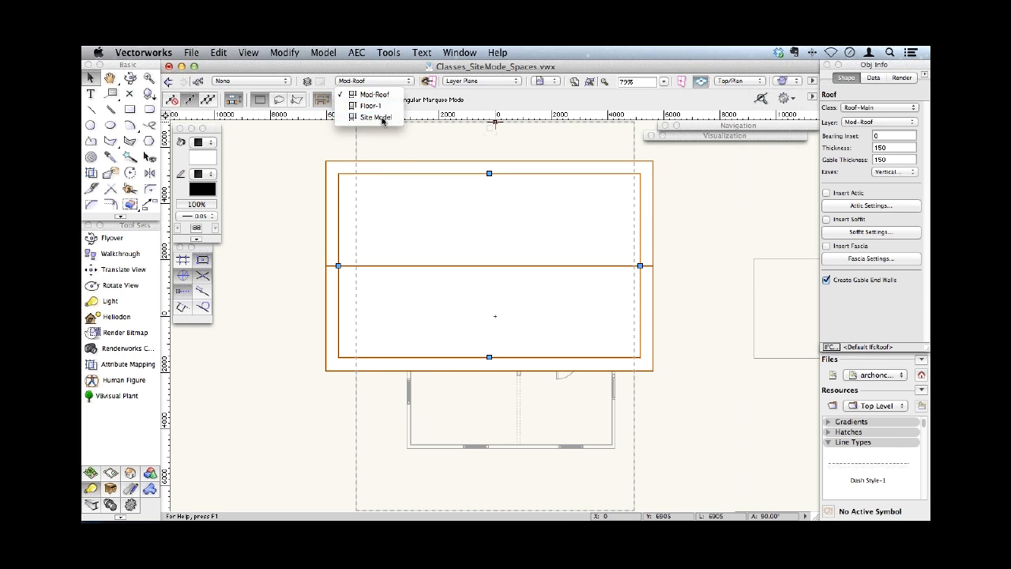
pyautogui.click(381, 116)
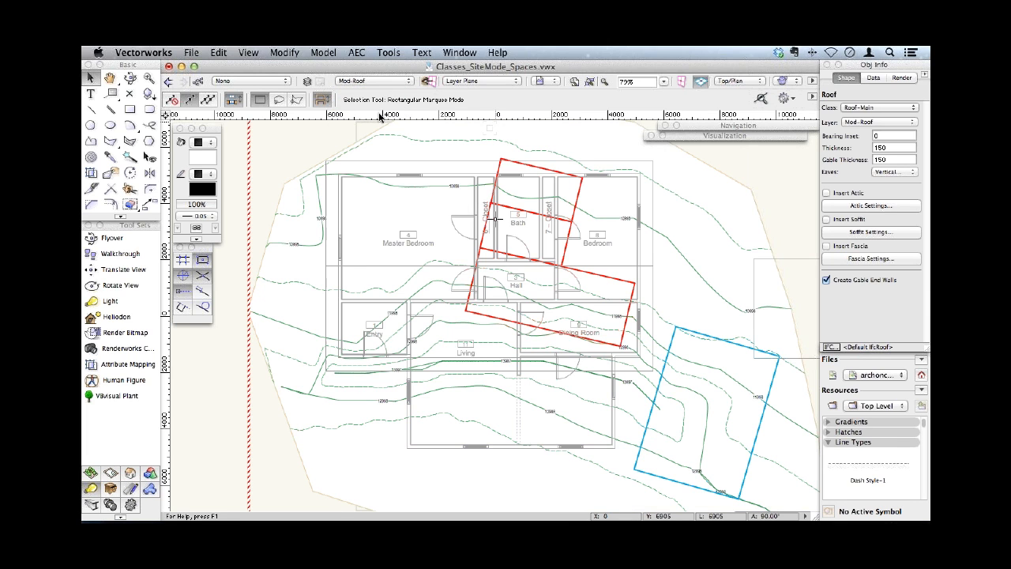
pyautogui.click(645, 188)
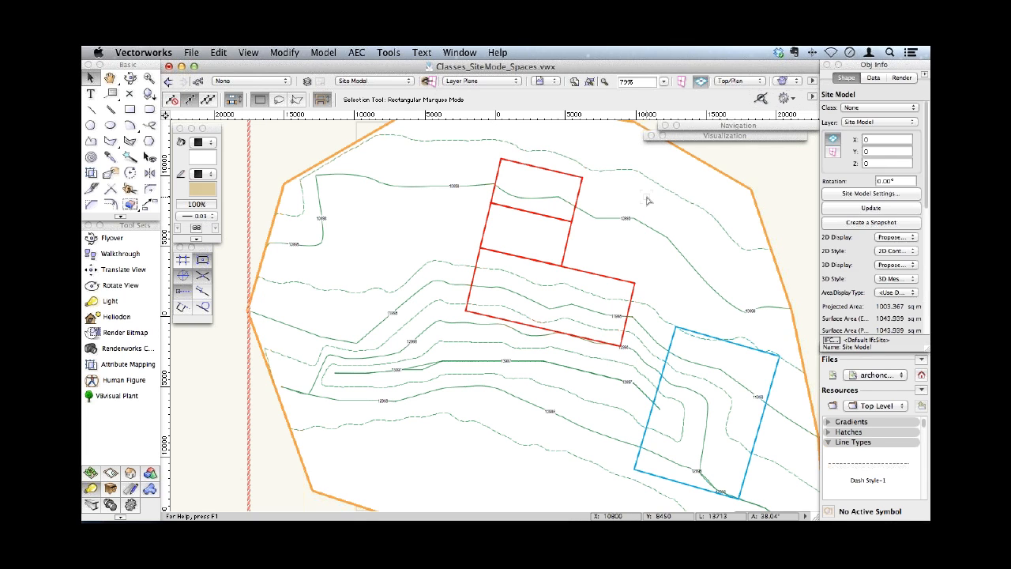
# - Examine the classes assigned to the contours in the site model's graphic properties, widening the Class column
pyautogui.click(872, 196)
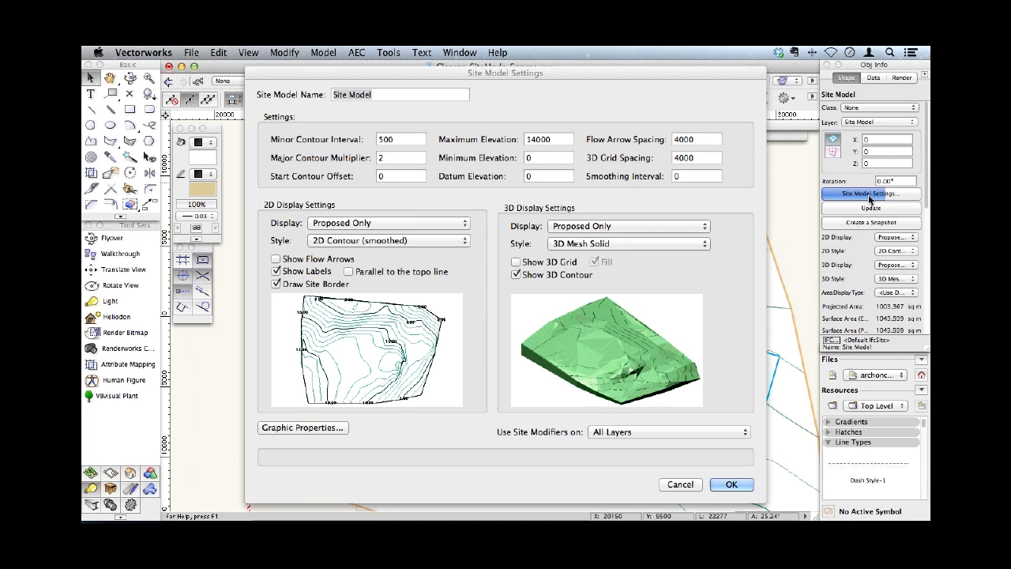
pyautogui.click(337, 428)
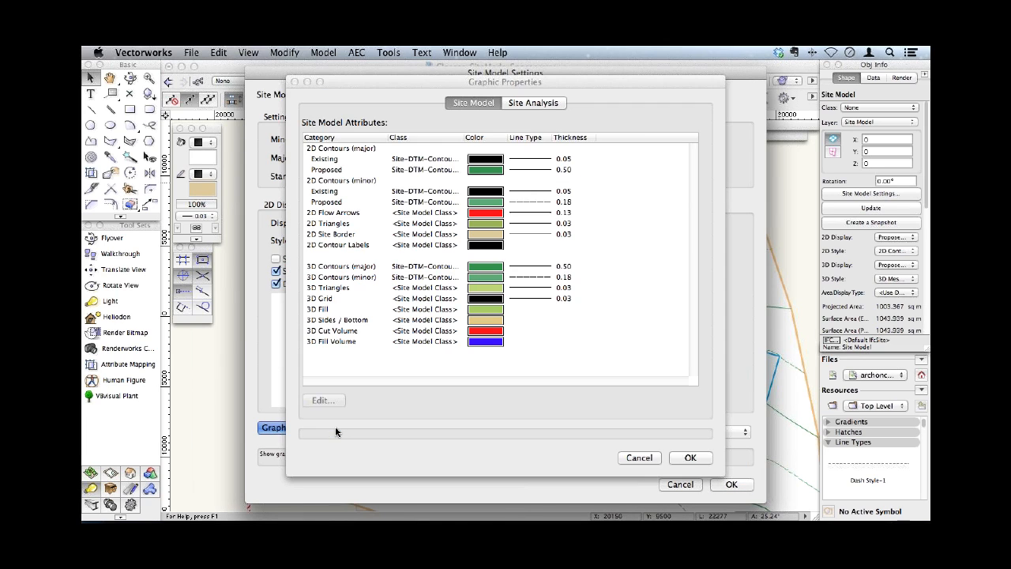
pyautogui.moveTo(467, 138); pyautogui.dragTo(501, 137)
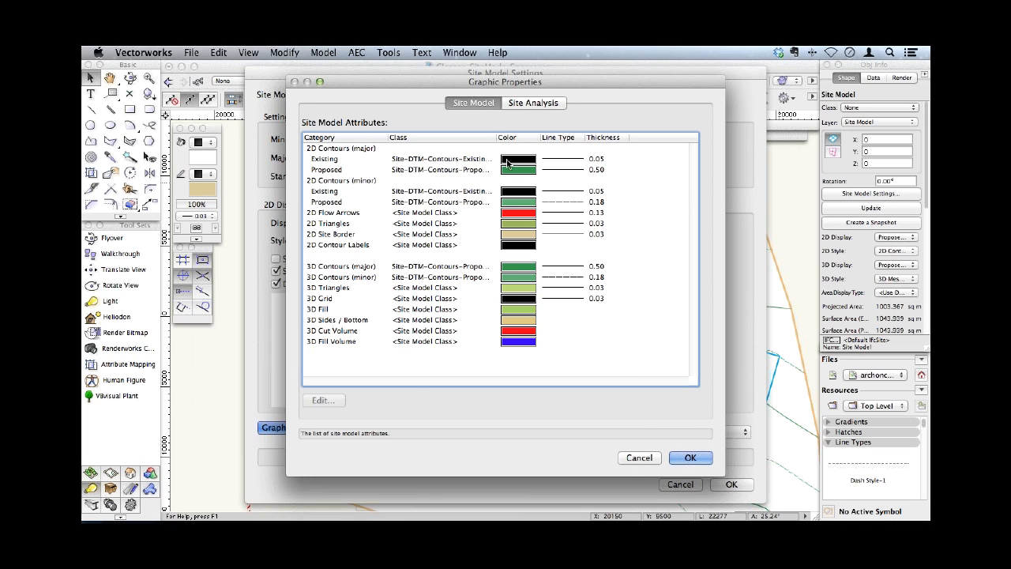
pyautogui.click(324, 164)
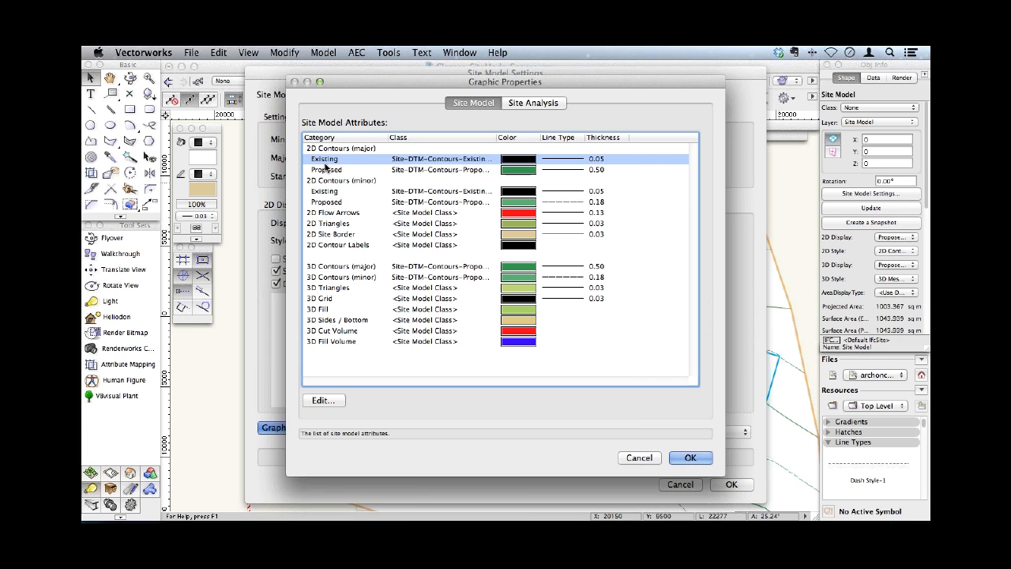
pyautogui.click(639, 458)
pyautogui.click(728, 482)
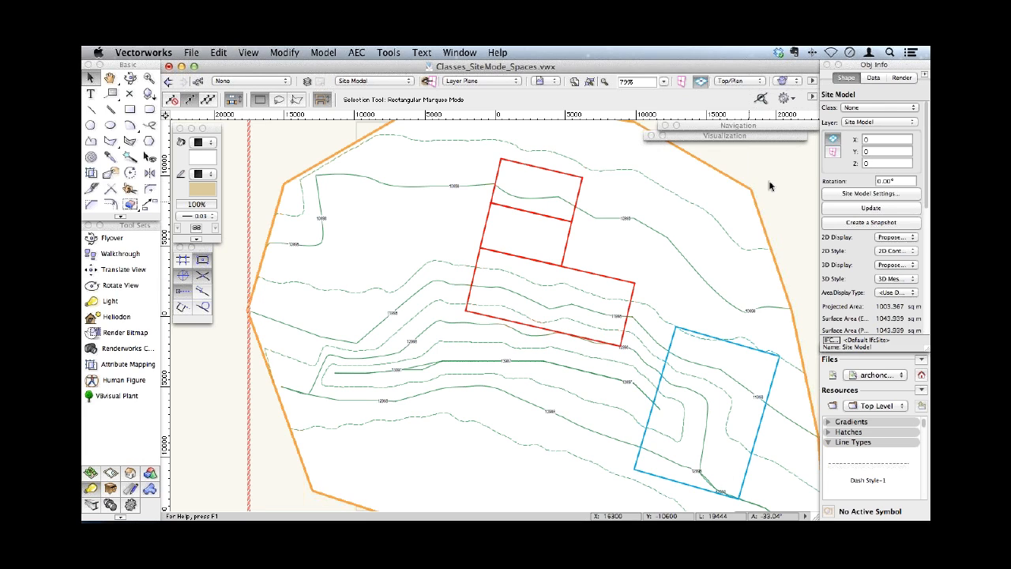
# - Expand the Site classes in the Navigation palette and test the Proposed Minor contour class by hiding it and showing it again
pyautogui.click(677, 126)
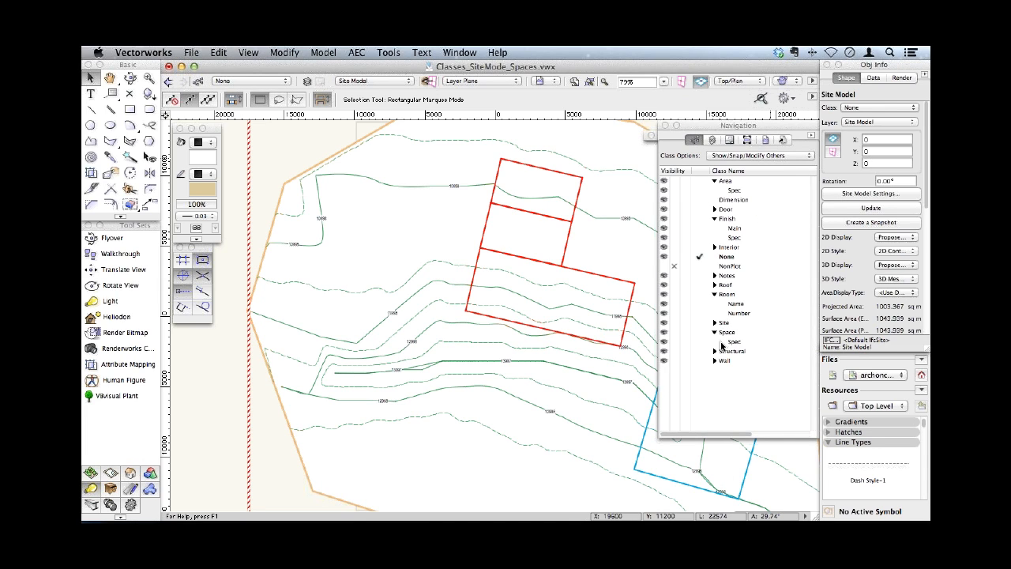
pyautogui.click(714, 324)
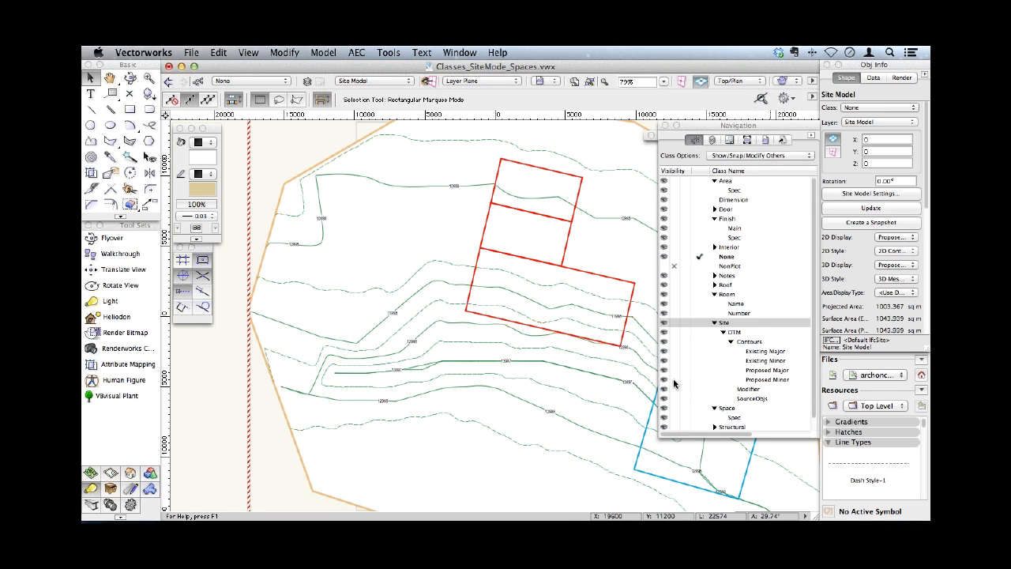
pyautogui.click(674, 381)
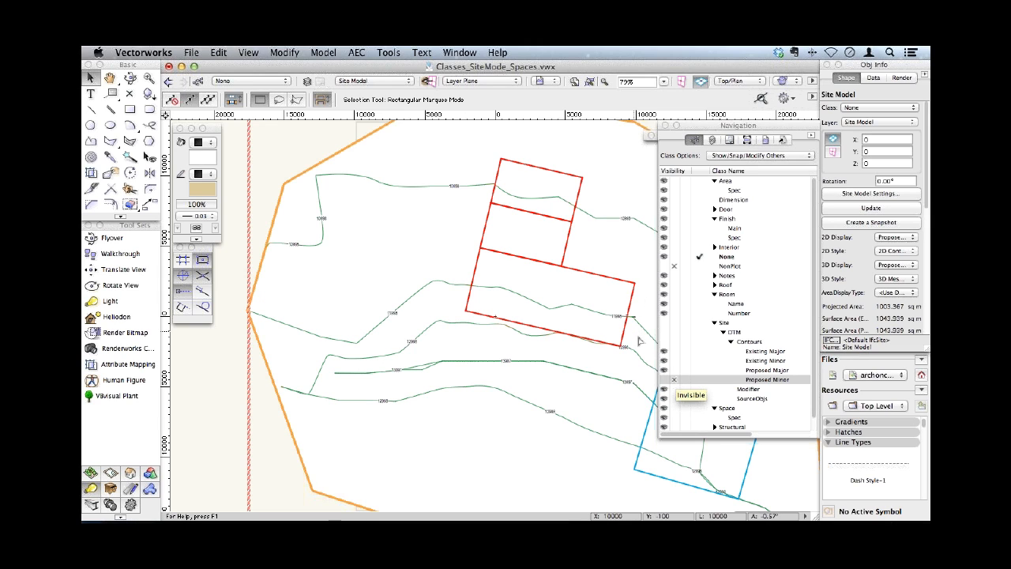
pyautogui.click(663, 380)
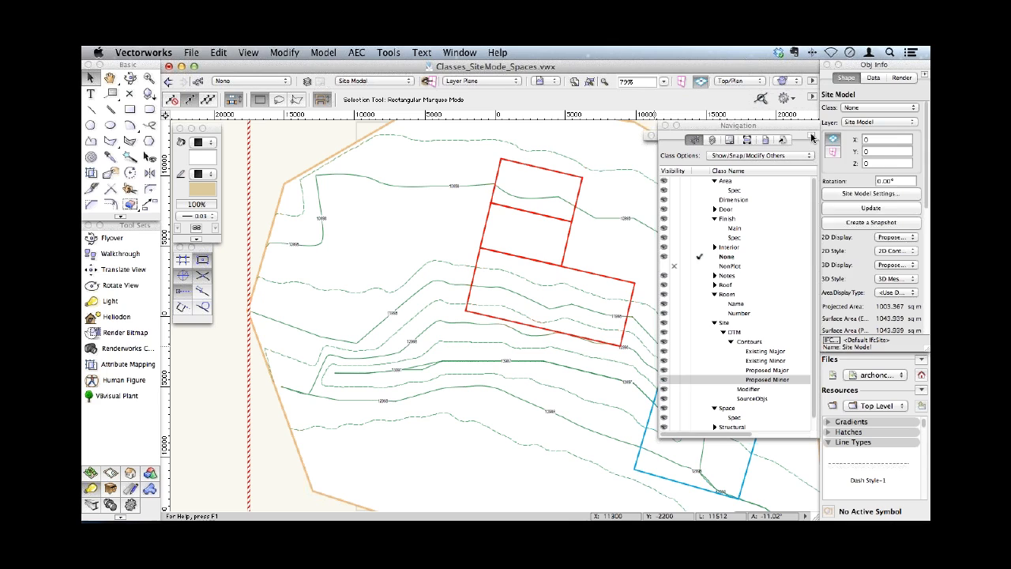
# - Browse the class list as flat full names and return it to hierarchical display
pyautogui.click(812, 136)
pyautogui.click(849, 238)
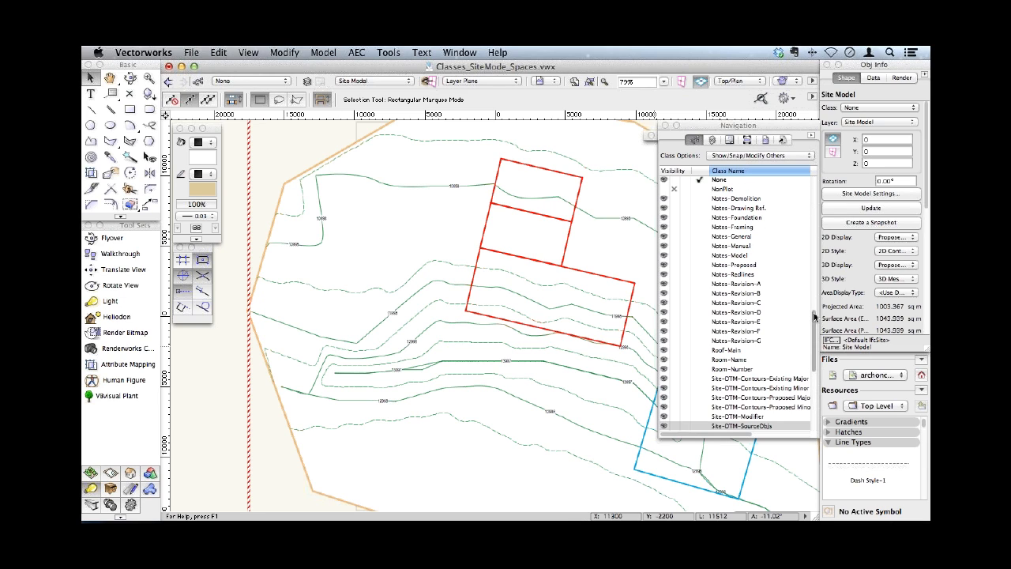
pyautogui.moveTo(816, 317)
pyautogui.mouseDown()
pyautogui.moveTo(820, 183)
pyautogui.moveTo(806, 319)
pyautogui.mouseUp()
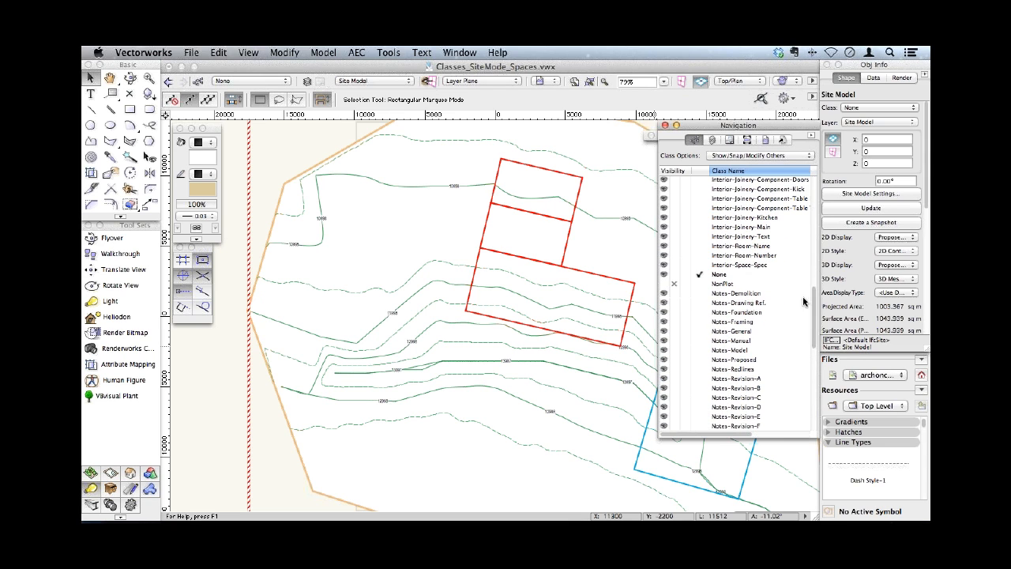
pyautogui.click(812, 139)
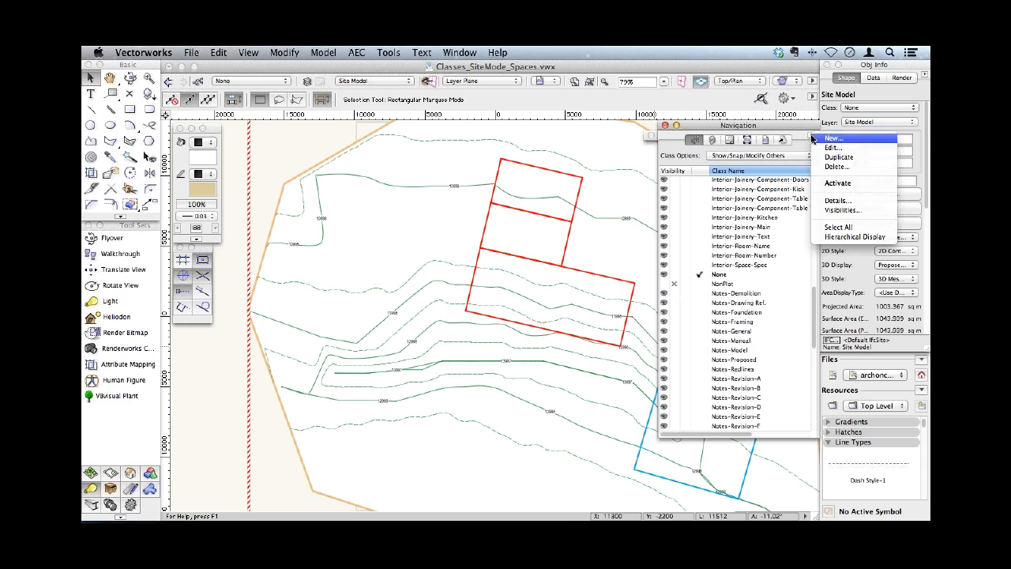
pyautogui.click(846, 236)
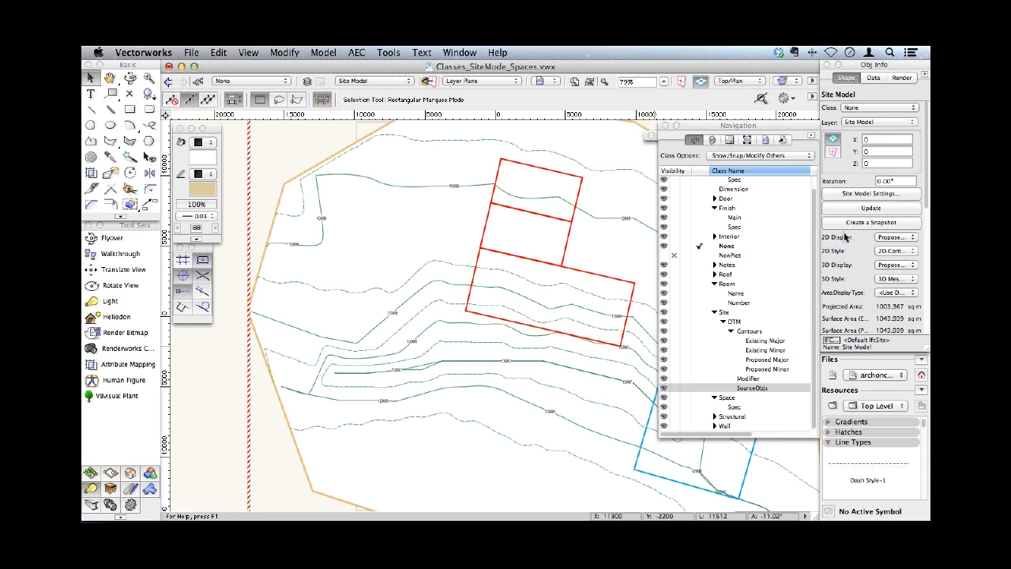
# - Collapse the Site, Finish and Area class groups and highlight the Room class
pyautogui.click(715, 313)
pyautogui.click(714, 219)
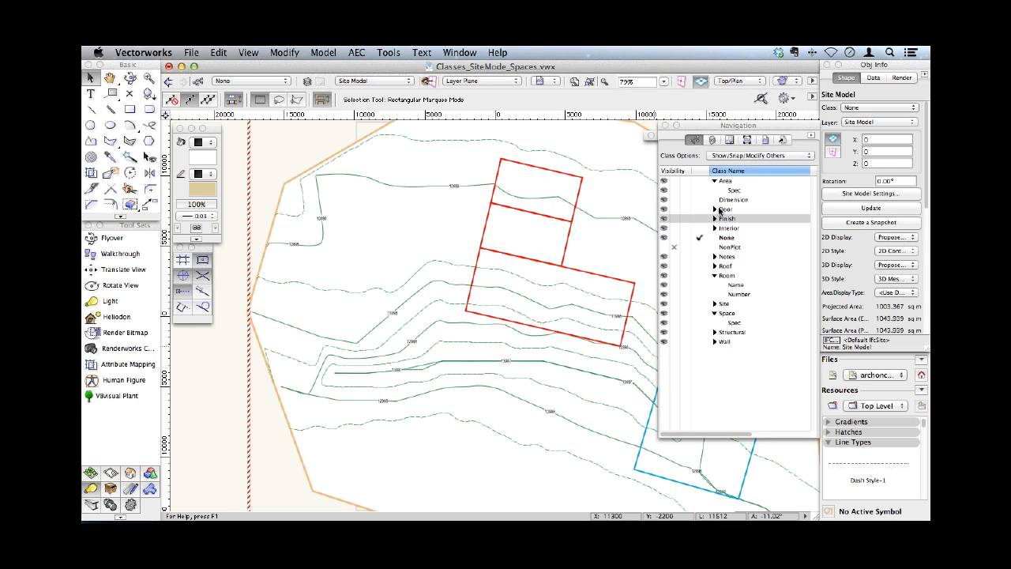
pyautogui.click(715, 181)
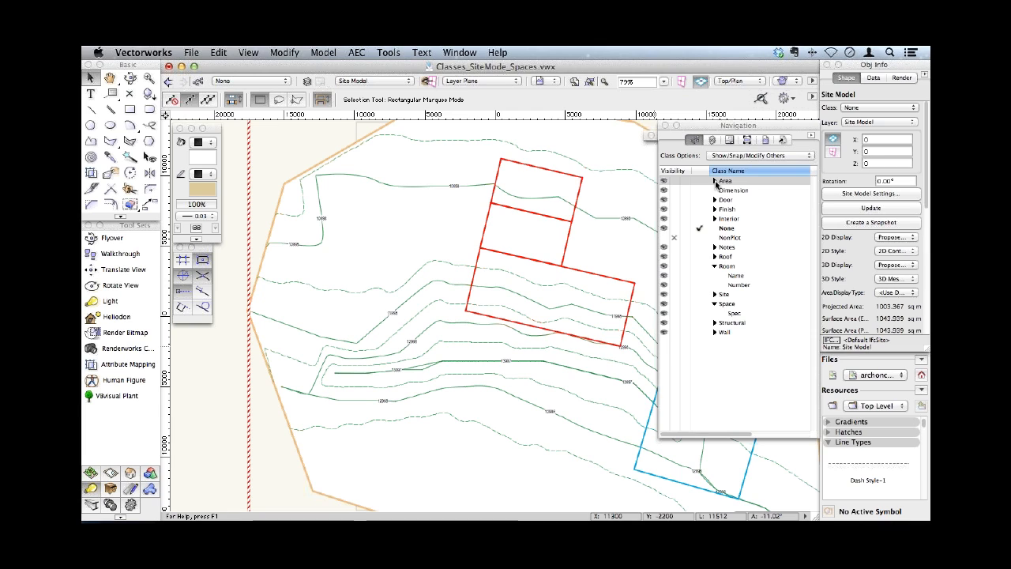
pyautogui.click(715, 269)
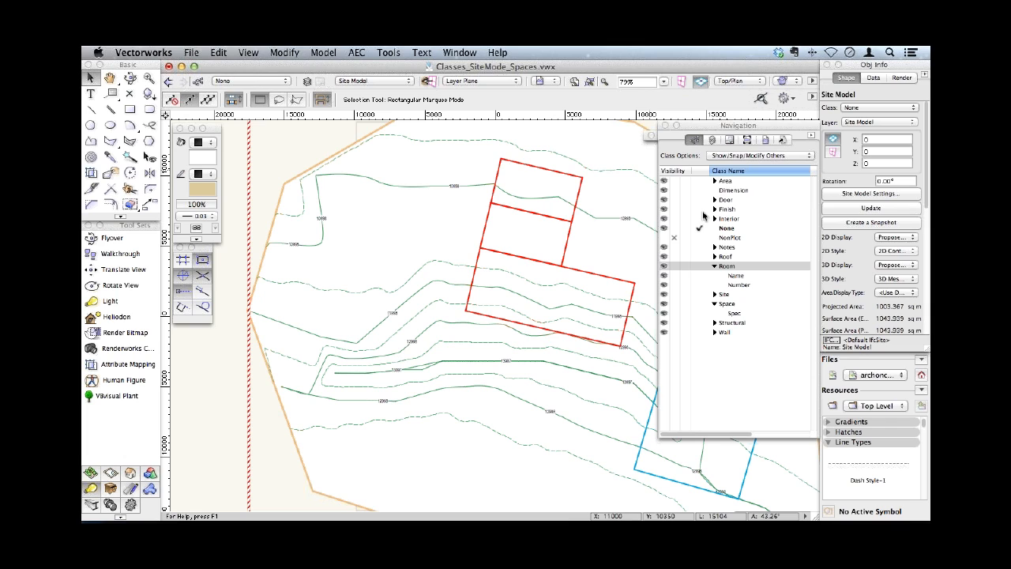
# - Switch to the archoncad Standards v2013.vwx file and show its class list in hierarchical display
pyautogui.click(452, 57)
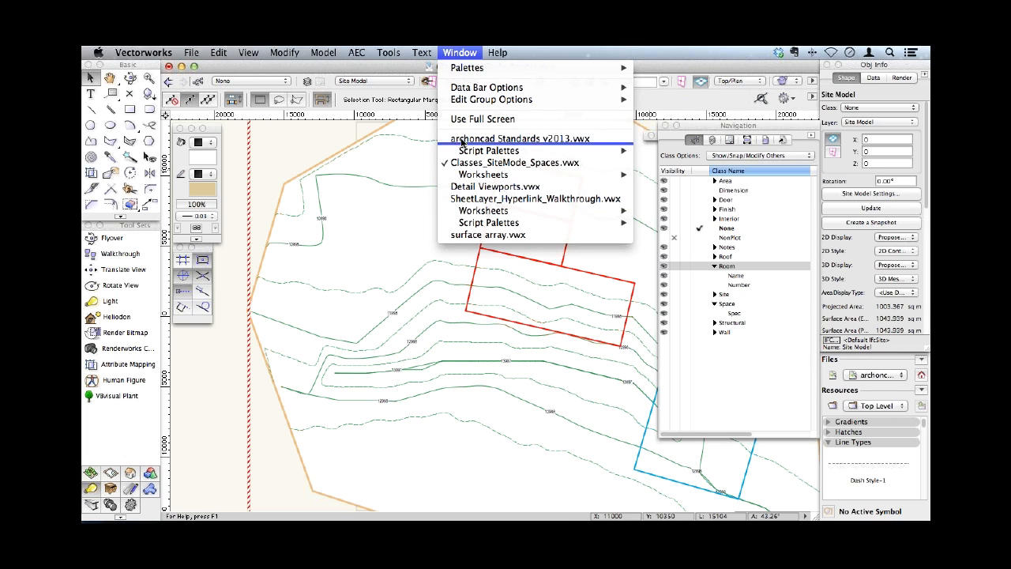
pyautogui.click(462, 142)
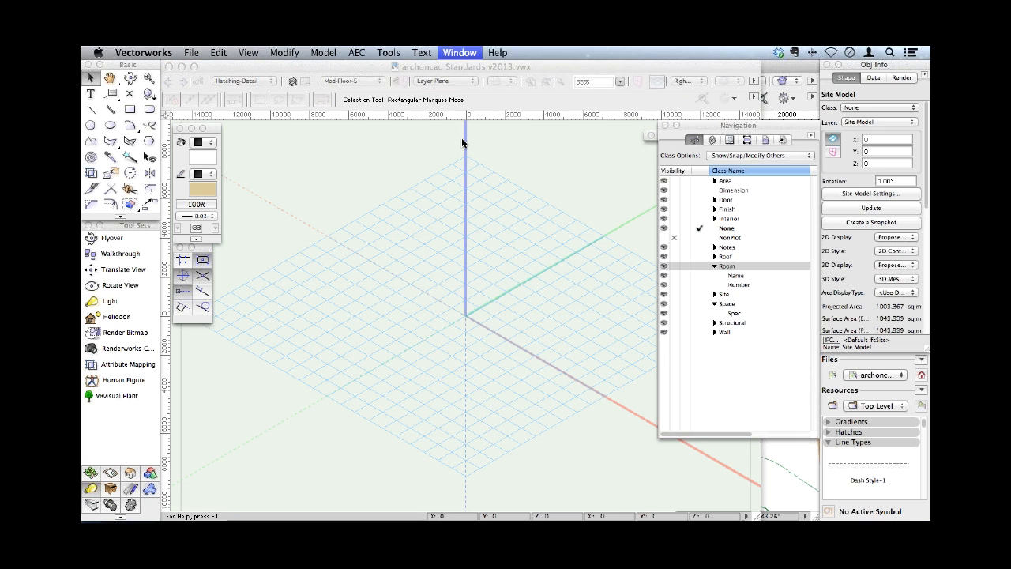
pyautogui.click(812, 137)
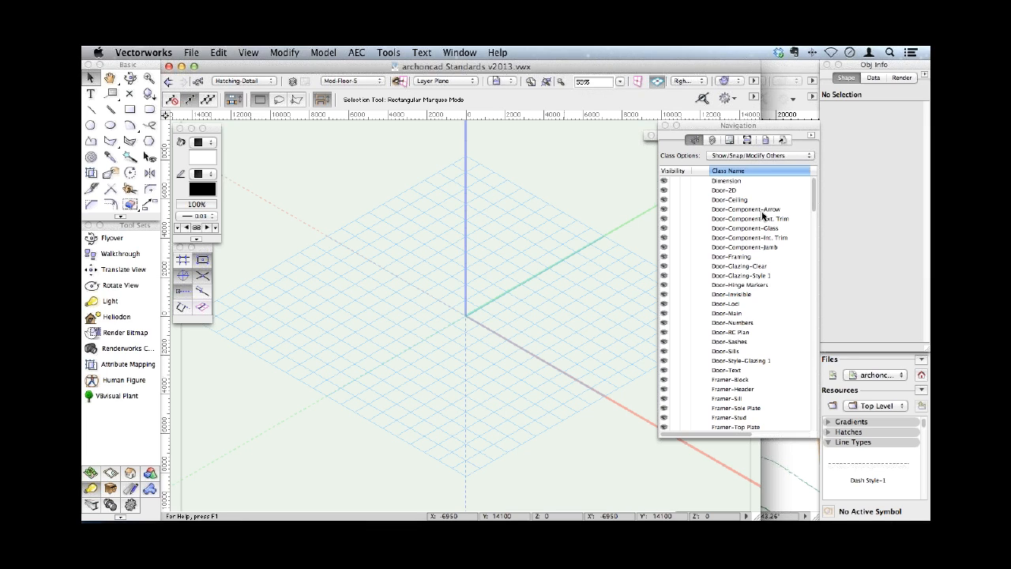
pyautogui.click(811, 133)
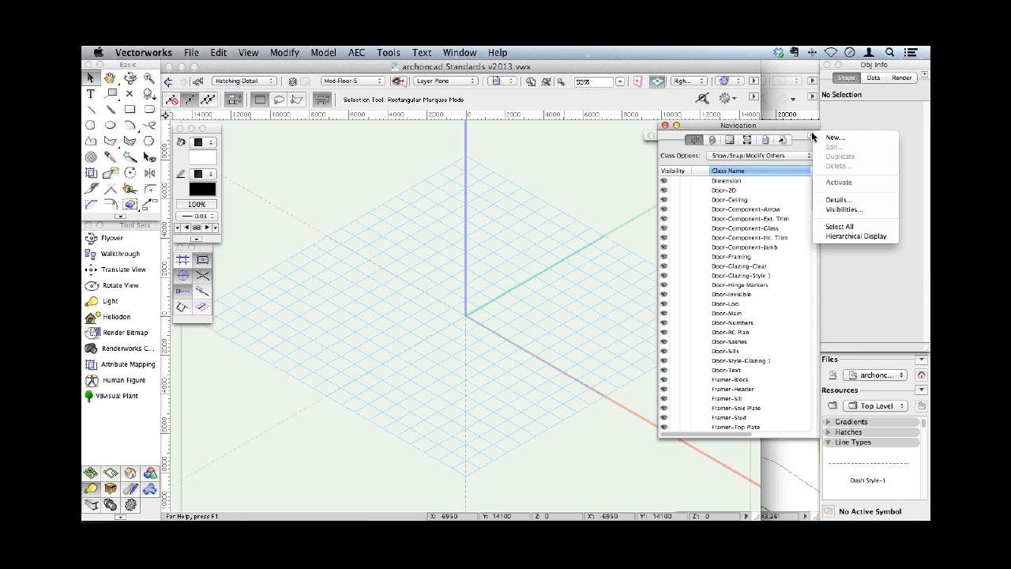
pyautogui.click(826, 236)
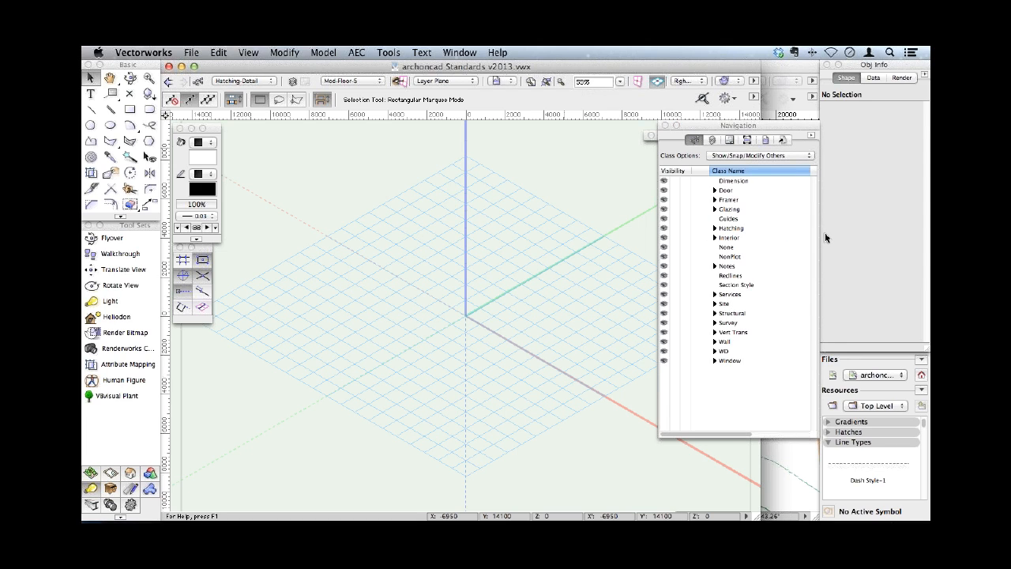
# - Expand the Structural classes and their Roof subgroup, test the Structural group by hiding and showing it, and collapse it again
pyautogui.click(714, 312)
pyautogui.moveTo(813, 325); pyautogui.dragTo(806, 390)
pyautogui.click(724, 377)
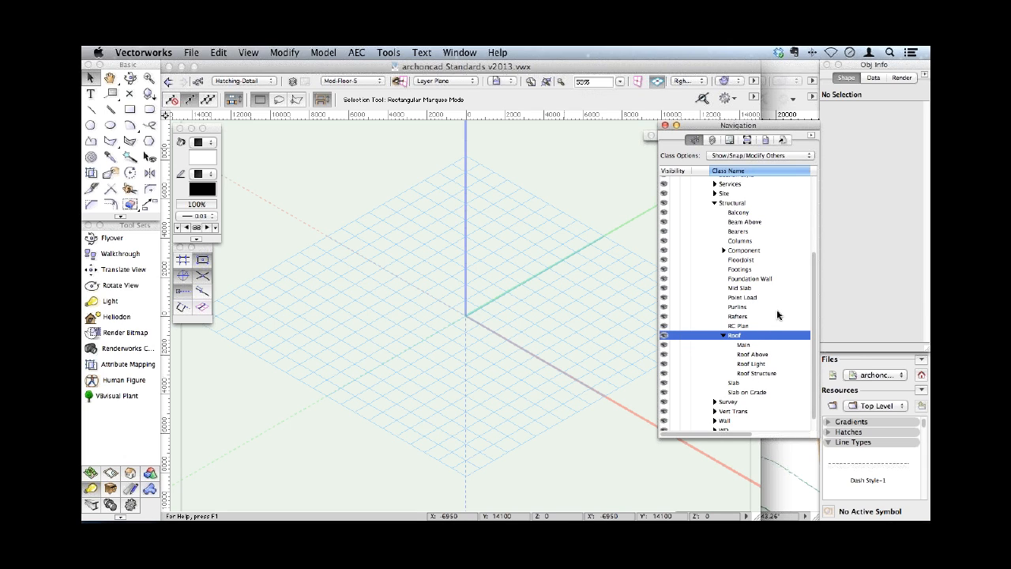
pyautogui.click(673, 203)
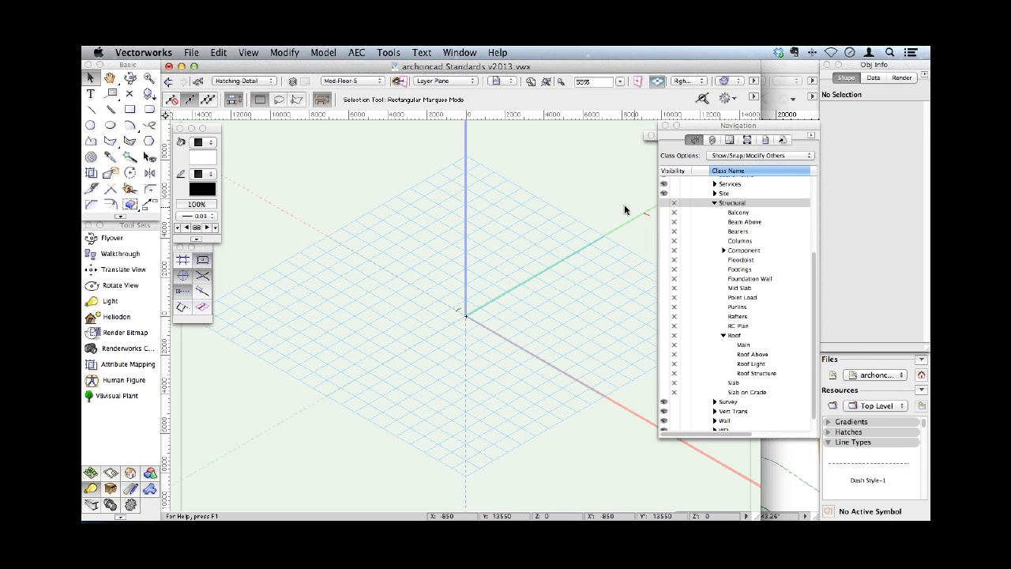
pyautogui.click(661, 204)
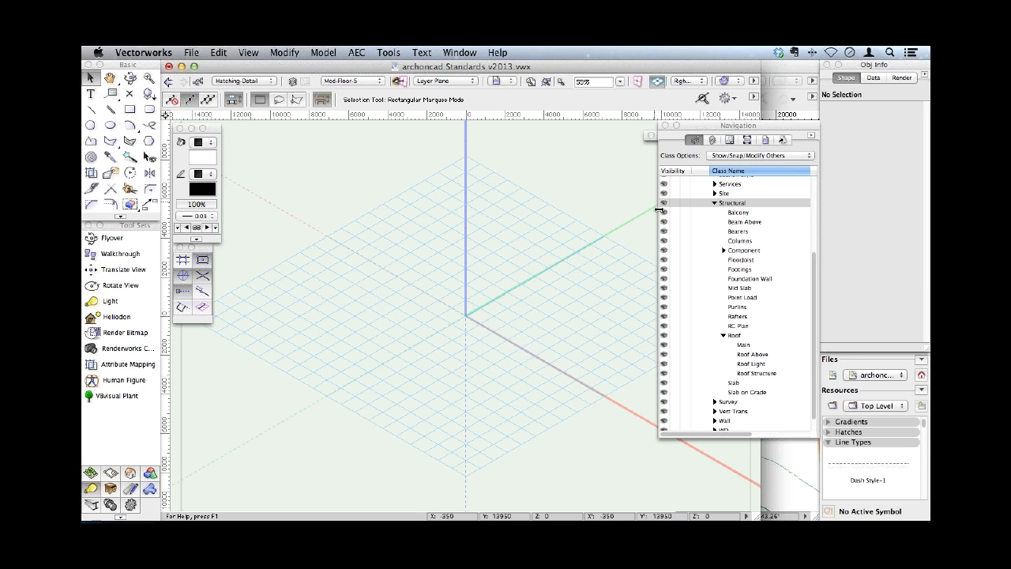
pyautogui.click(714, 203)
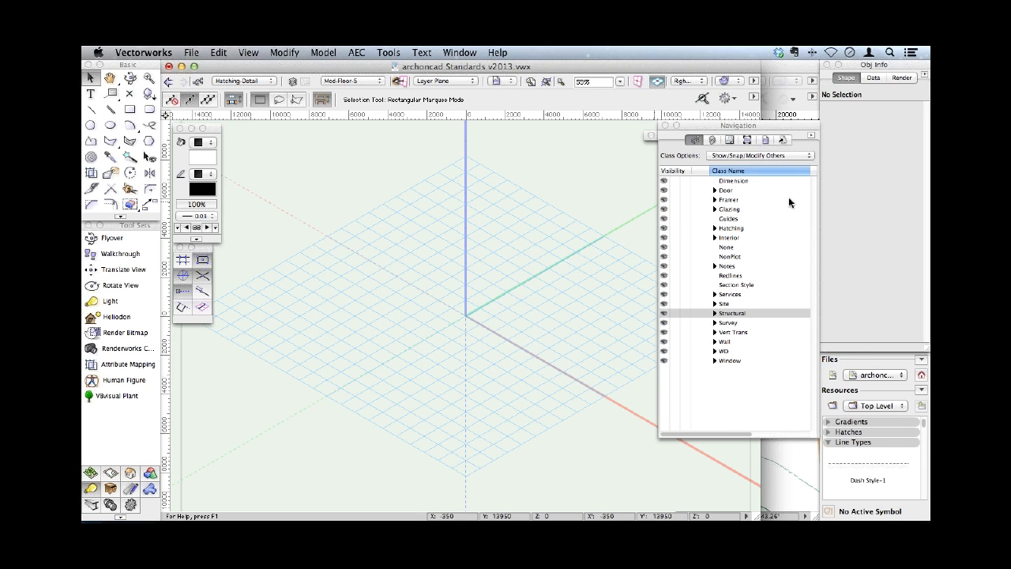
# - Examine the Structural classes in the Organization dialog, toggle hierarchical display off and on, and leave without saving changes
pyautogui.click(198, 84)
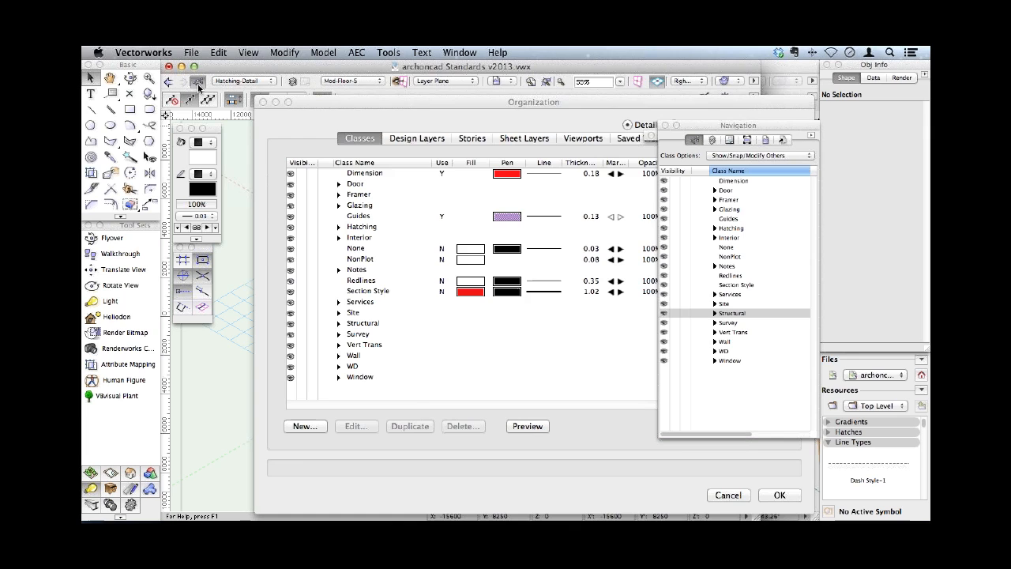
pyautogui.click(338, 323)
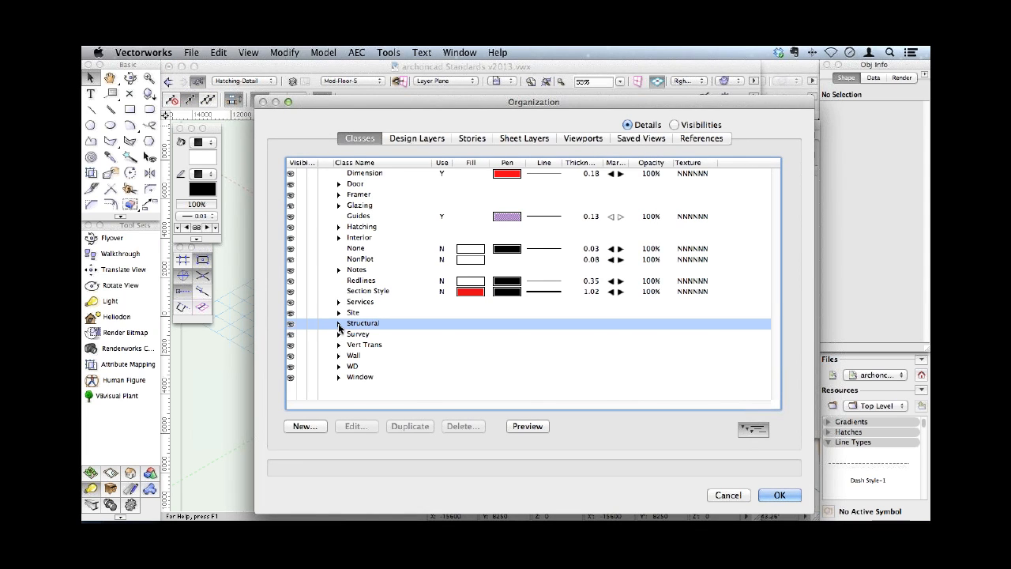
pyautogui.scroll(-1, 774, 289)
pyautogui.moveTo(775, 285); pyautogui.dragTo(769, 341)
pyautogui.scroll(-2, 770, 342)
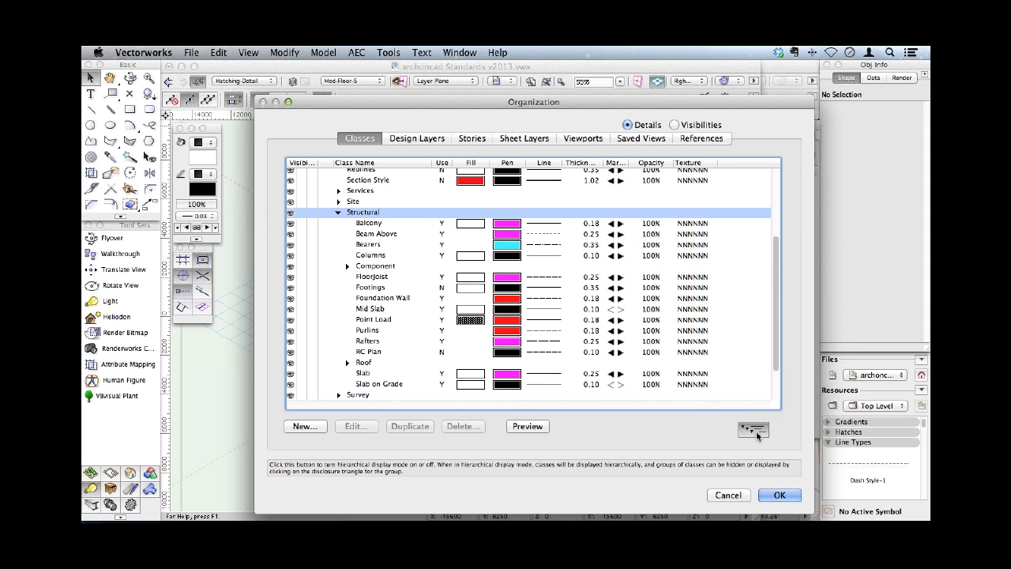
pyautogui.click(756, 431)
pyautogui.click(756, 432)
pyautogui.click(745, 496)
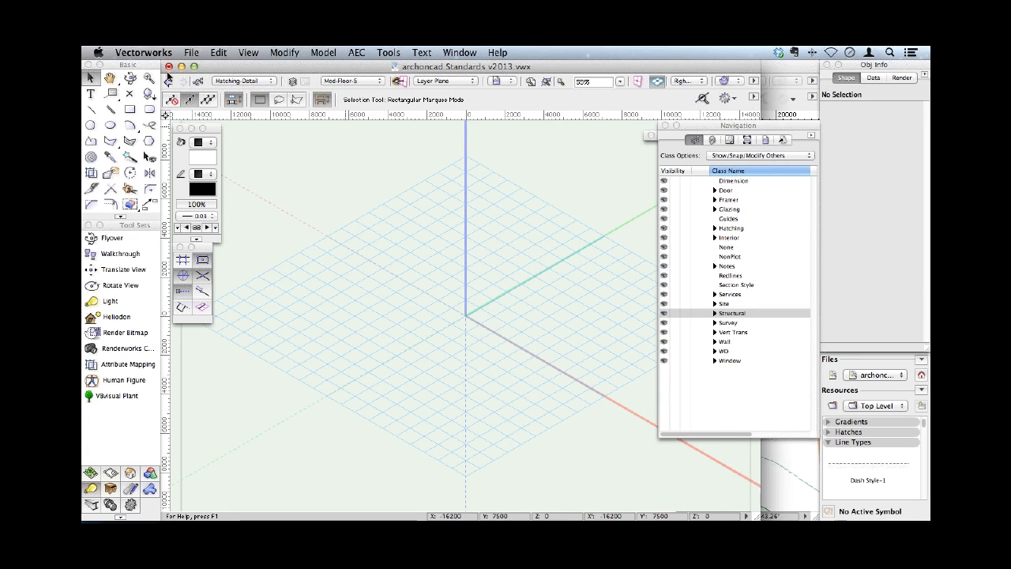
# - Expand the Interior classes down through Joinery to its Component subgroup to examine the nested class levels
pyautogui.click(714, 238)
pyautogui.click(725, 249)
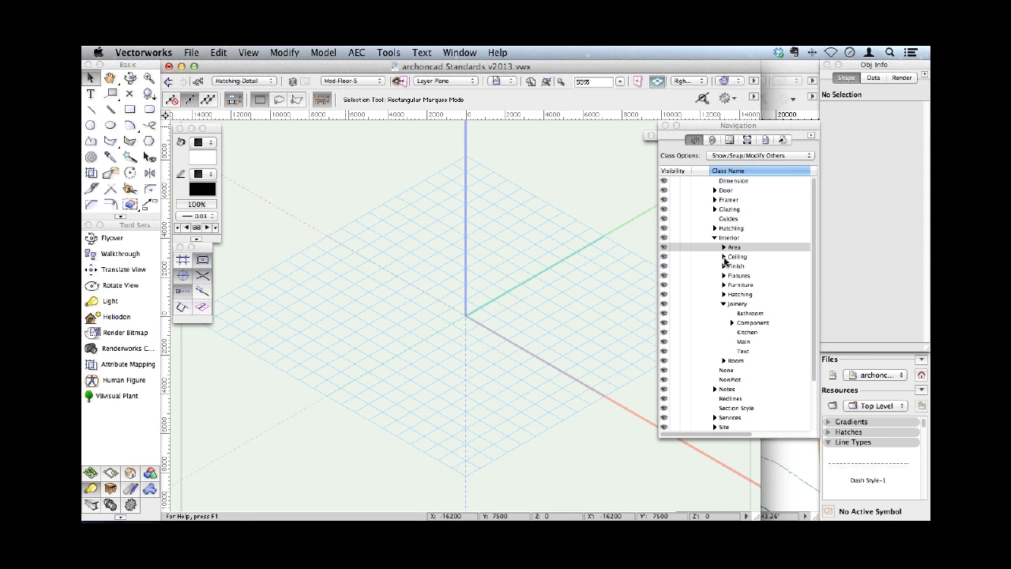
pyautogui.click(723, 304)
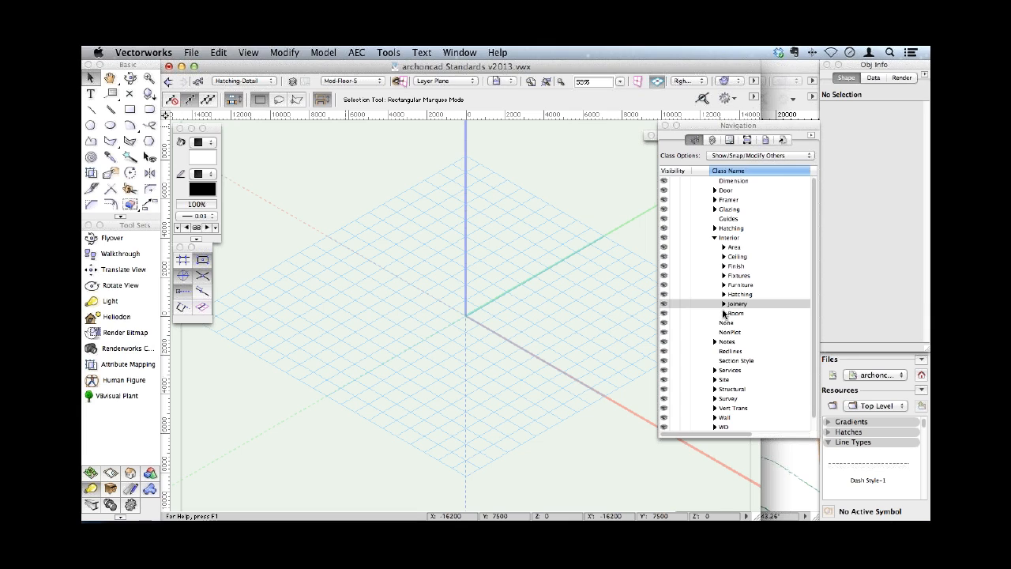
pyautogui.click(724, 304)
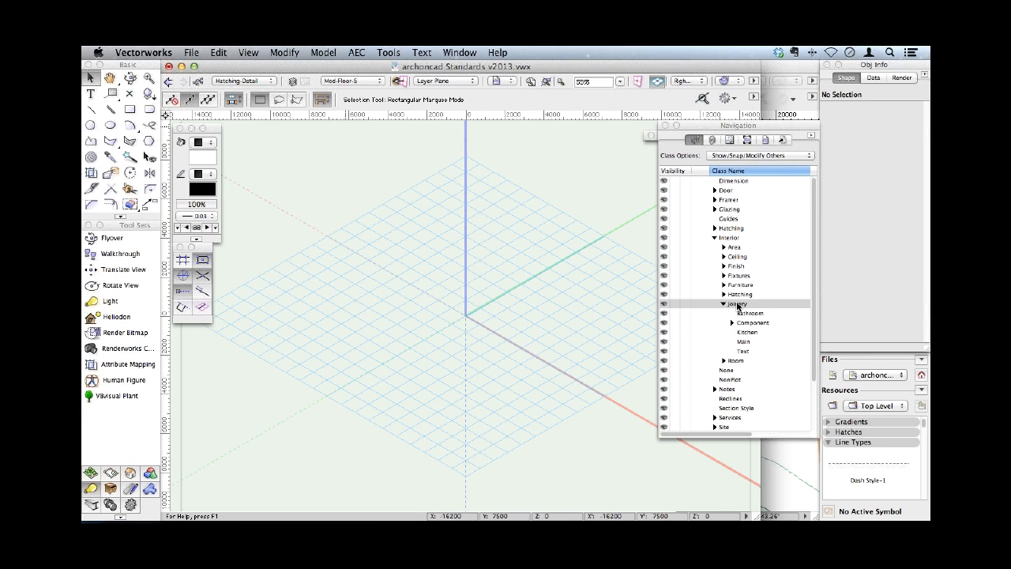
pyautogui.click(732, 323)
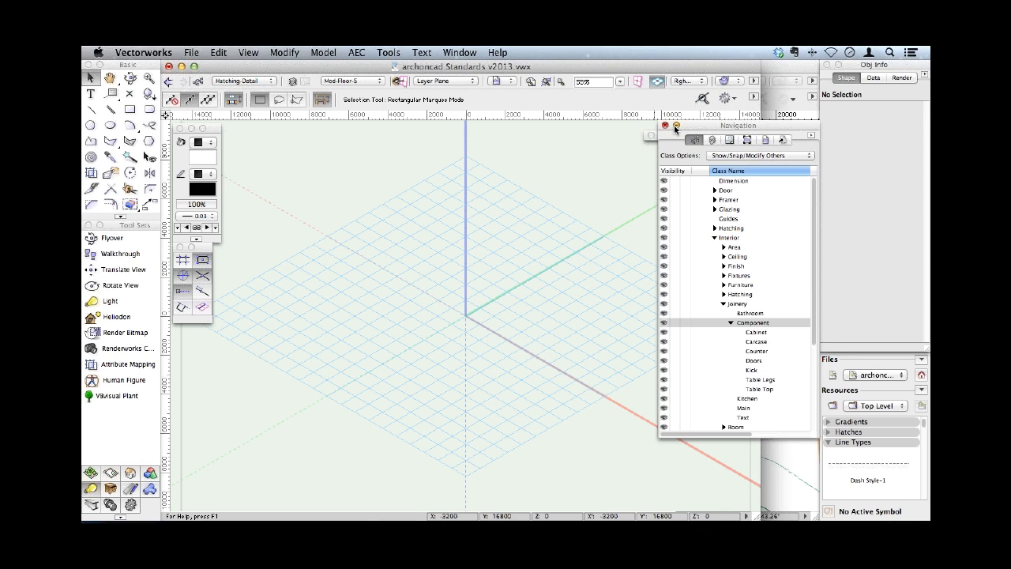
# - Collapse the Navigation palette and close the archoncad Standards v2013.vwx file without saving its changes
pyautogui.click(676, 126)
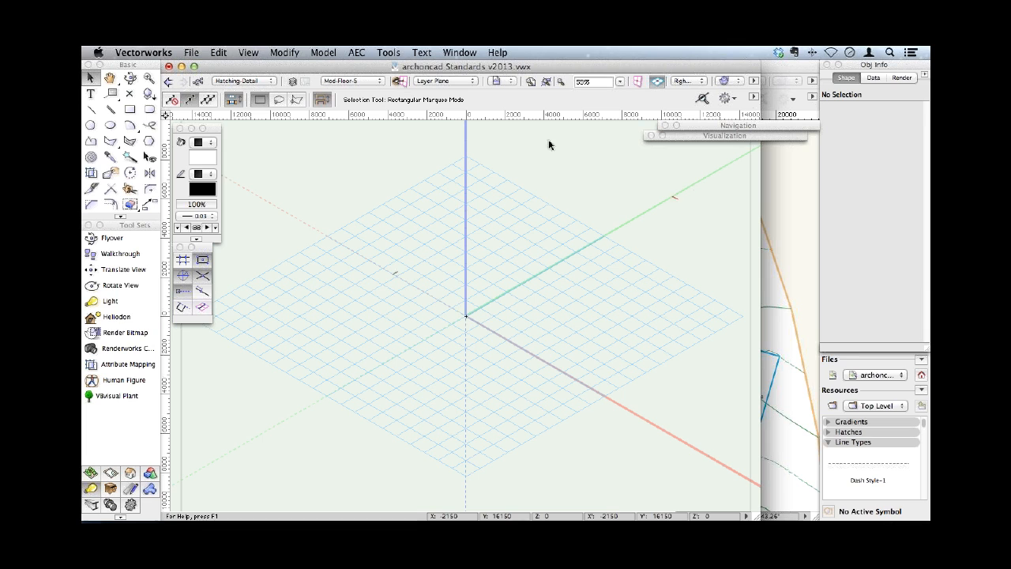
pyautogui.click(168, 66)
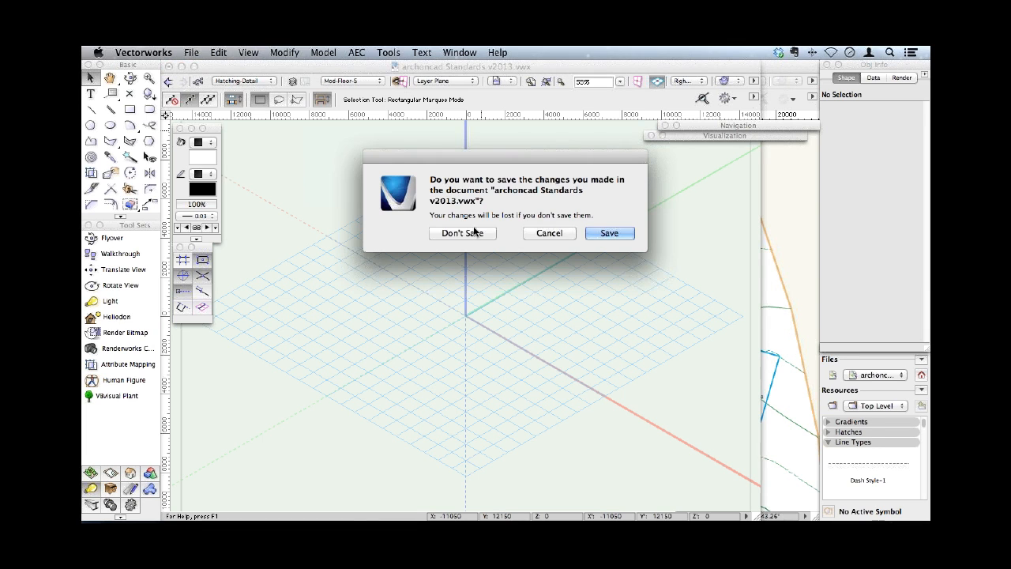
pyautogui.click(483, 233)
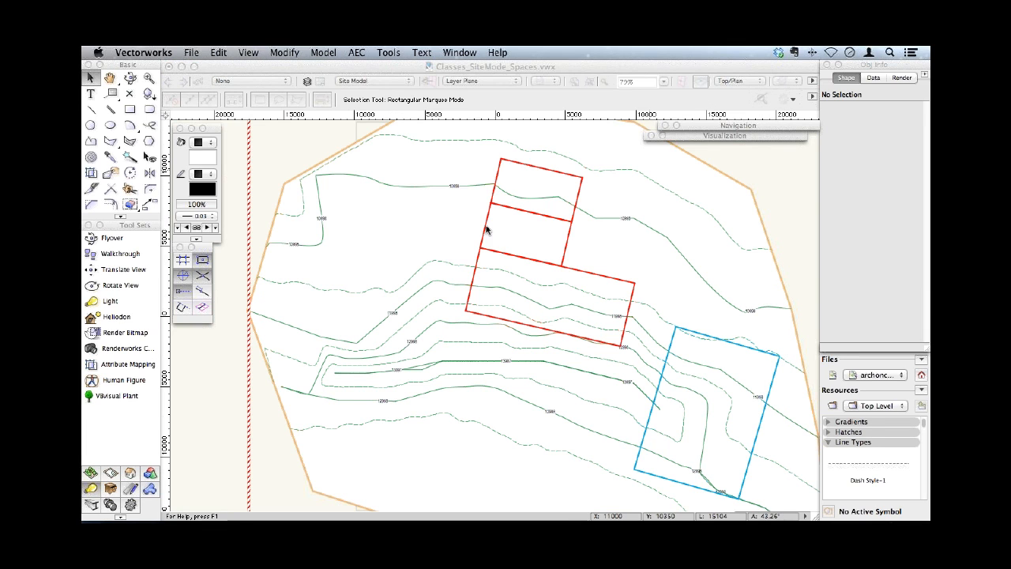
# - Select the three red pad modifiers on the site model and check the available Terrain commands
pyautogui.click(485, 229)
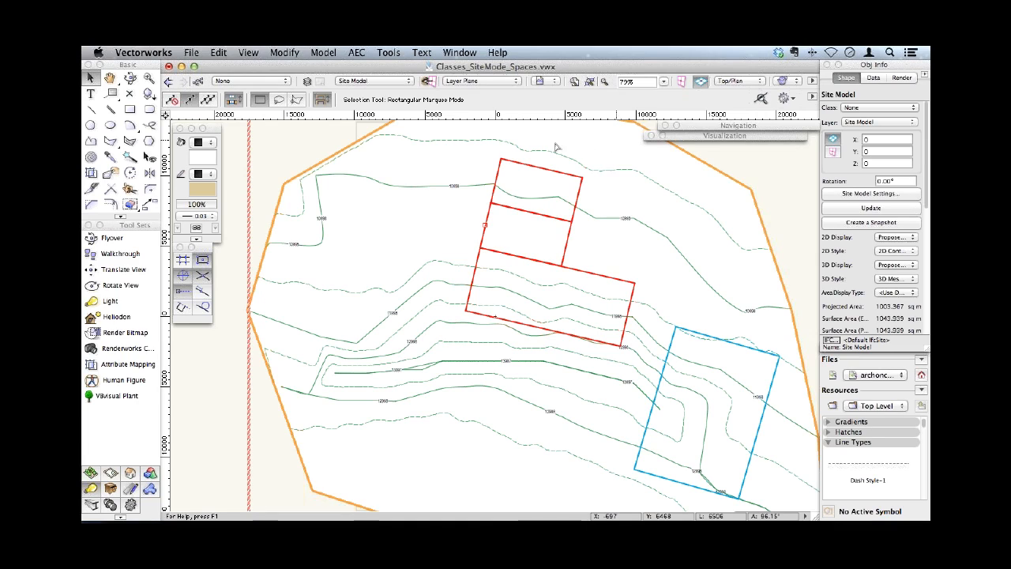
pyautogui.moveTo(305, 128); pyautogui.dragTo(644, 372)
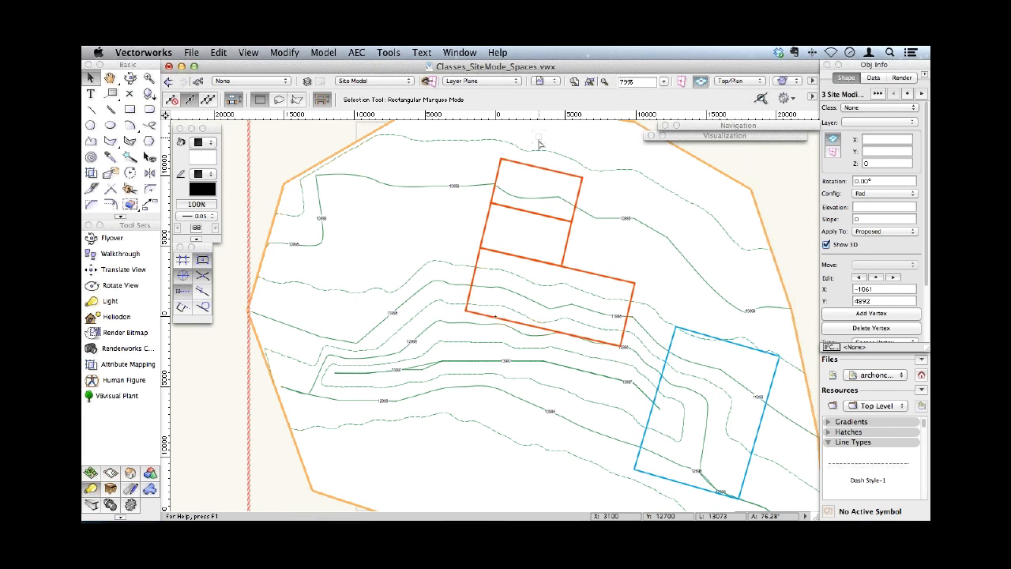
pyautogui.click(357, 52)
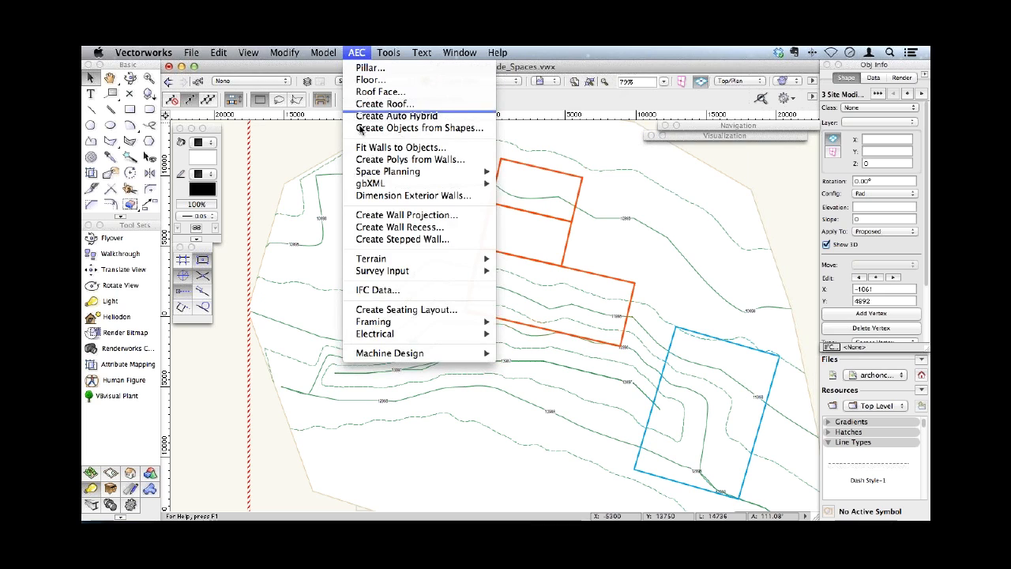
pyautogui.moveTo(476, 260)
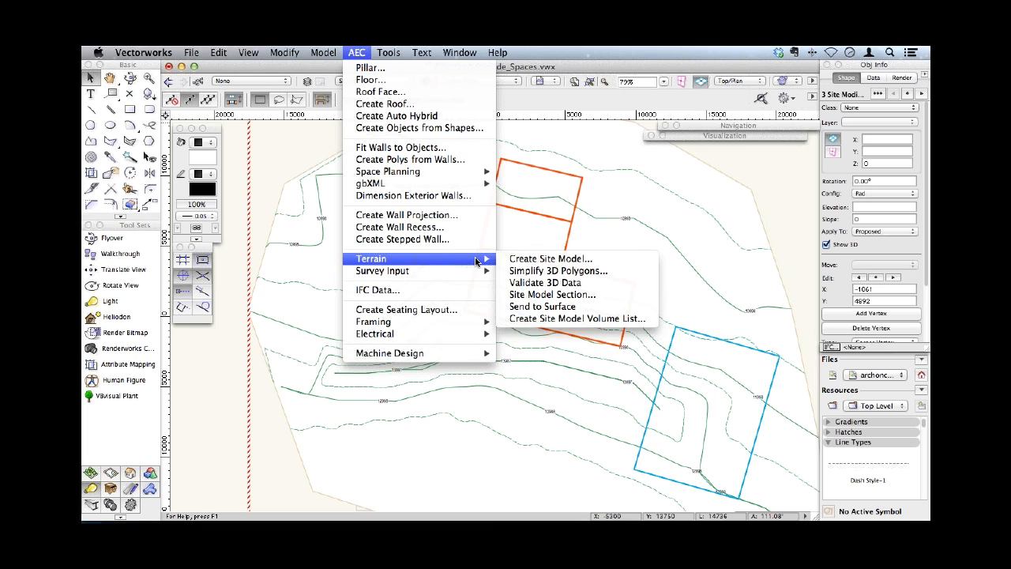
pyautogui.moveTo(409, 278)
pyautogui.click(283, 118)
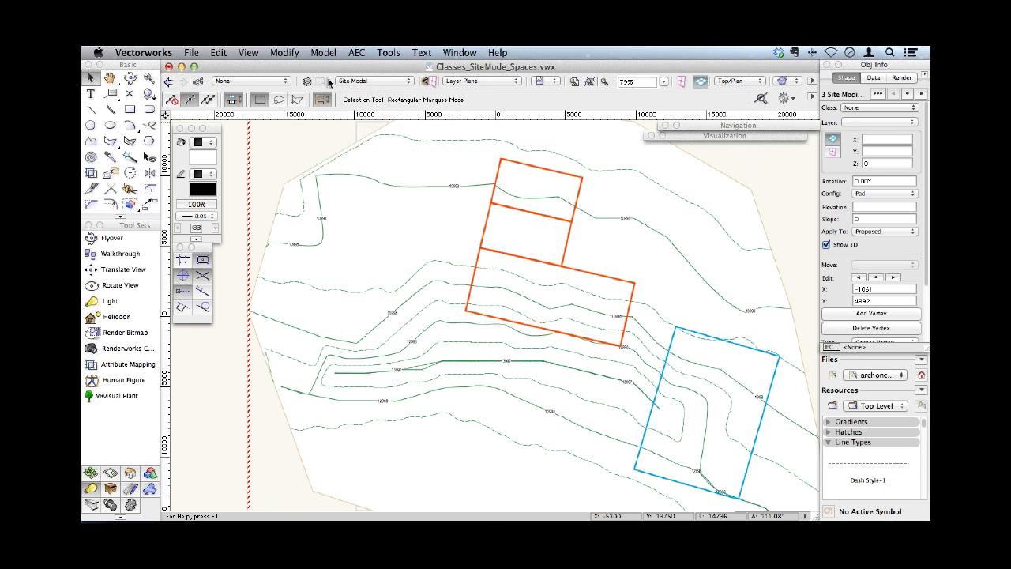
# - Switch the workspace to Landmark
pyautogui.click(388, 53)
pyautogui.moveTo(409, 305)
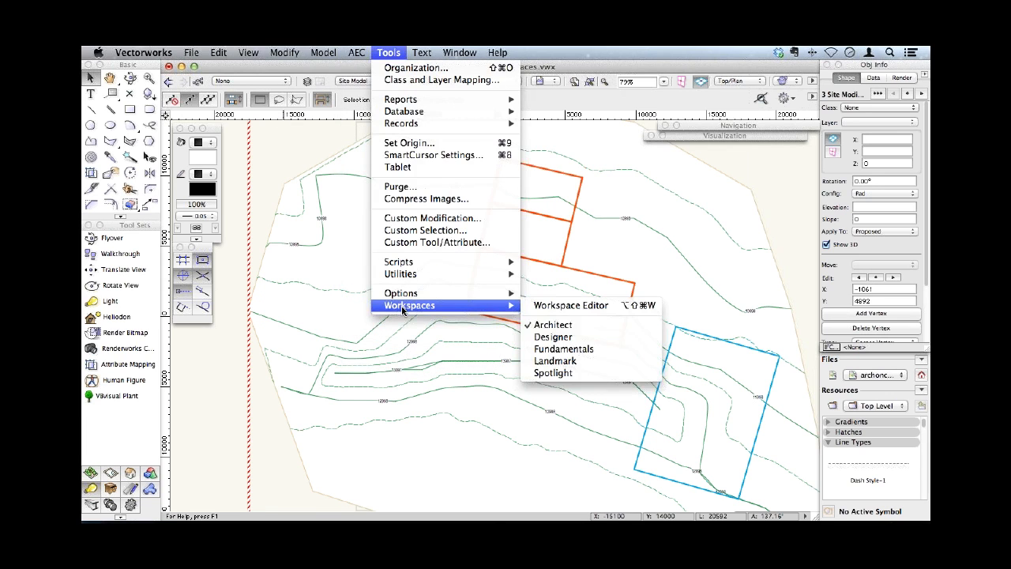
pyautogui.click(560, 361)
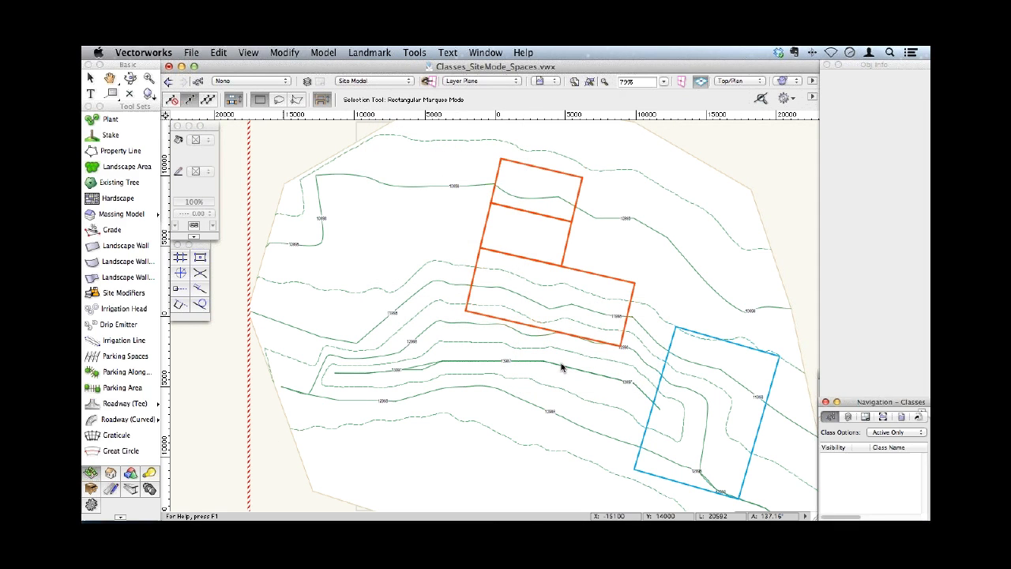
# - Create grade limits from the selected pads using a Distance offset of 500, after reviewing the Batter Slope settings
pyautogui.click(370, 53)
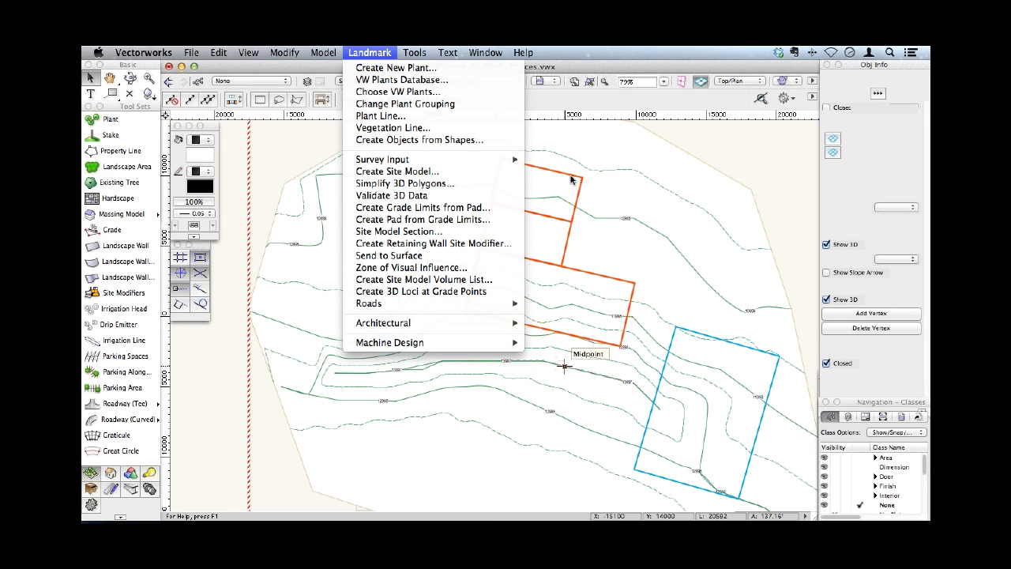
pyautogui.click(441, 208)
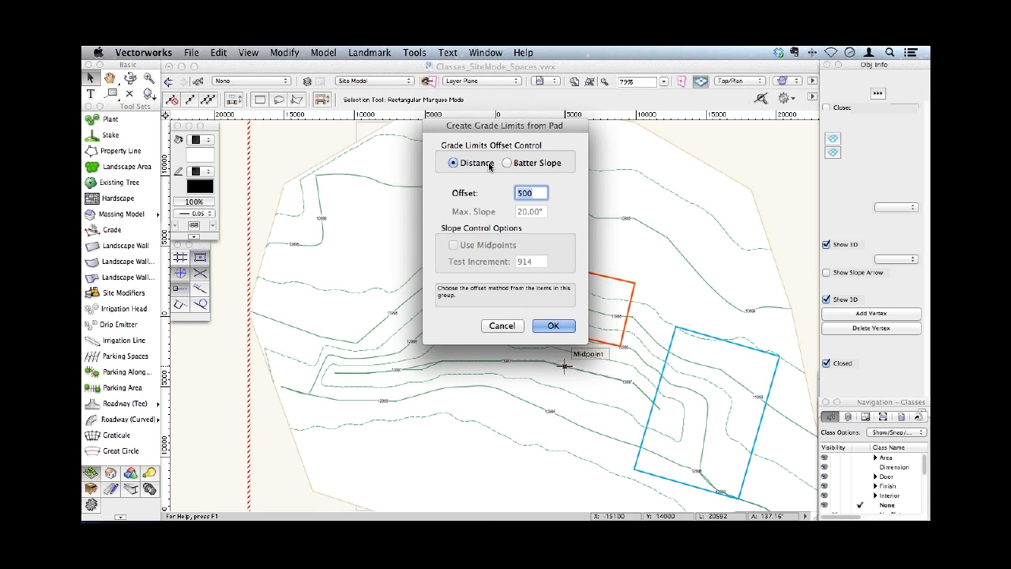
pyautogui.click(506, 163)
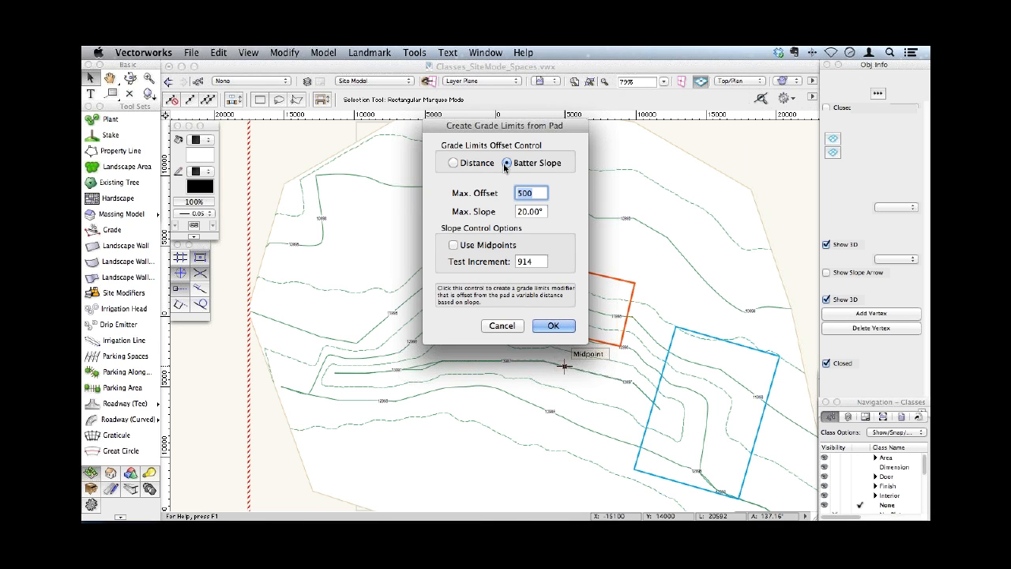
pyautogui.click(541, 212)
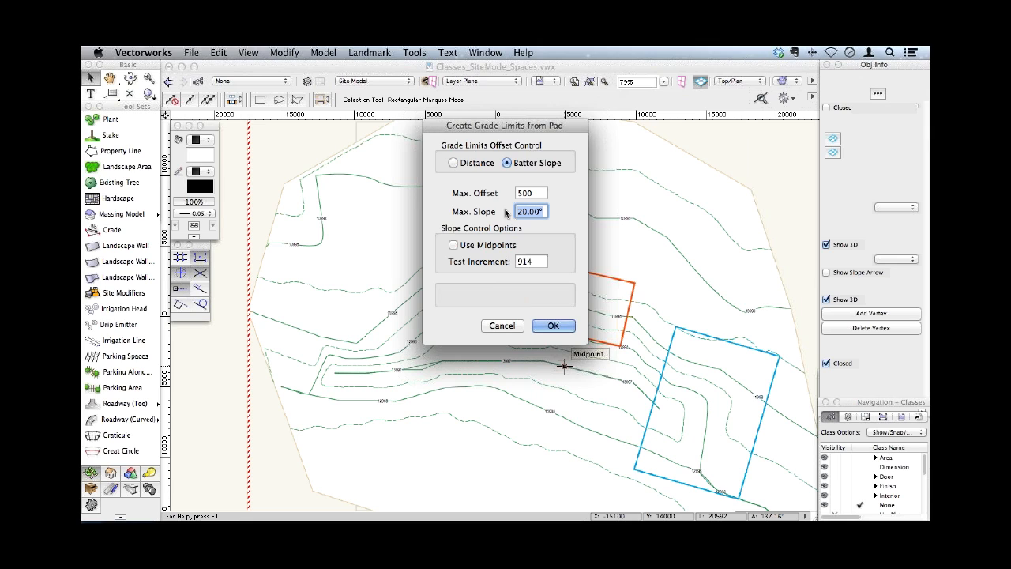
pyautogui.click(534, 193)
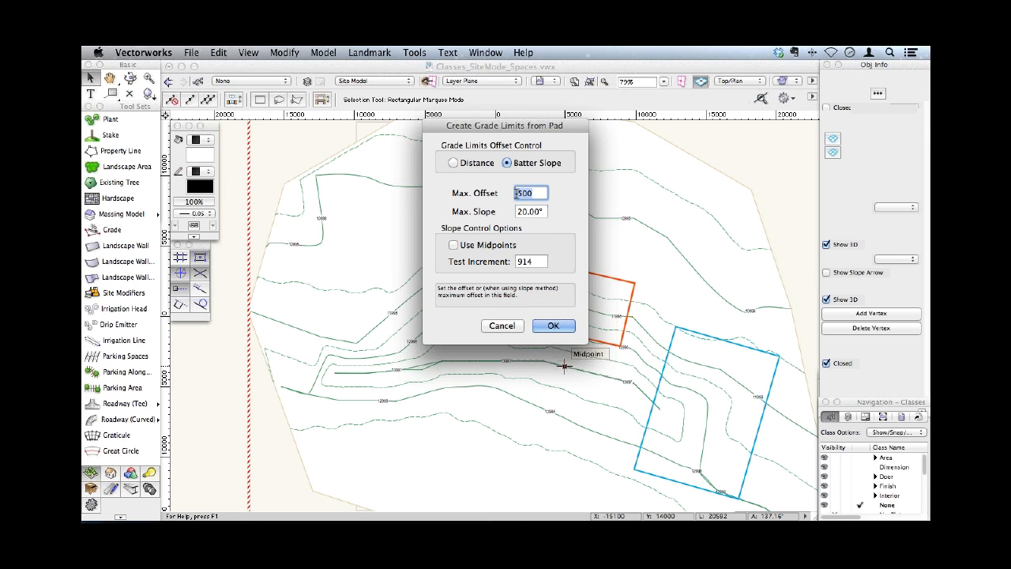
pyautogui.moveTo(545, 211); pyautogui.dragTo(518, 192)
pyautogui.click(532, 192)
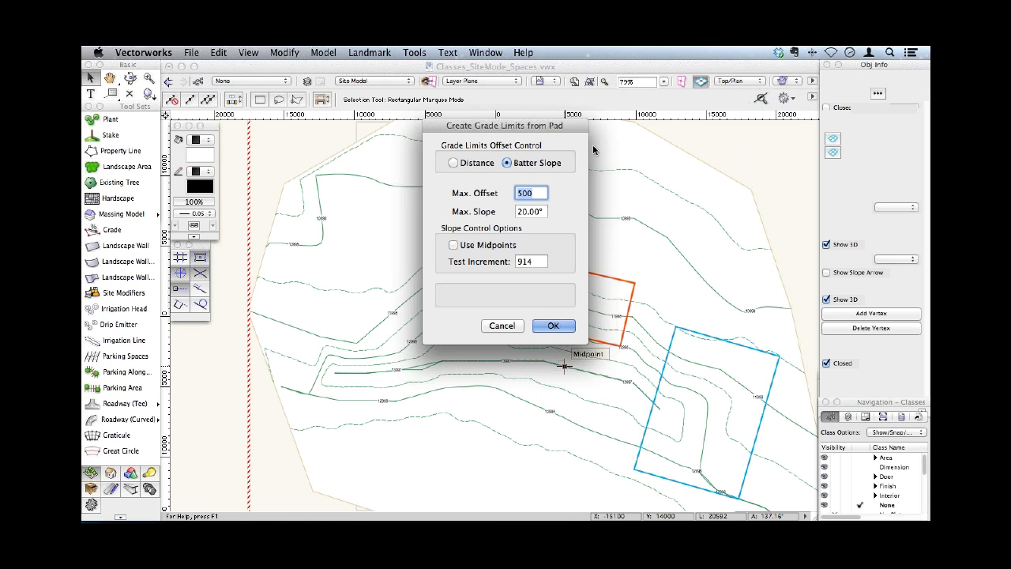
pyautogui.click(466, 165)
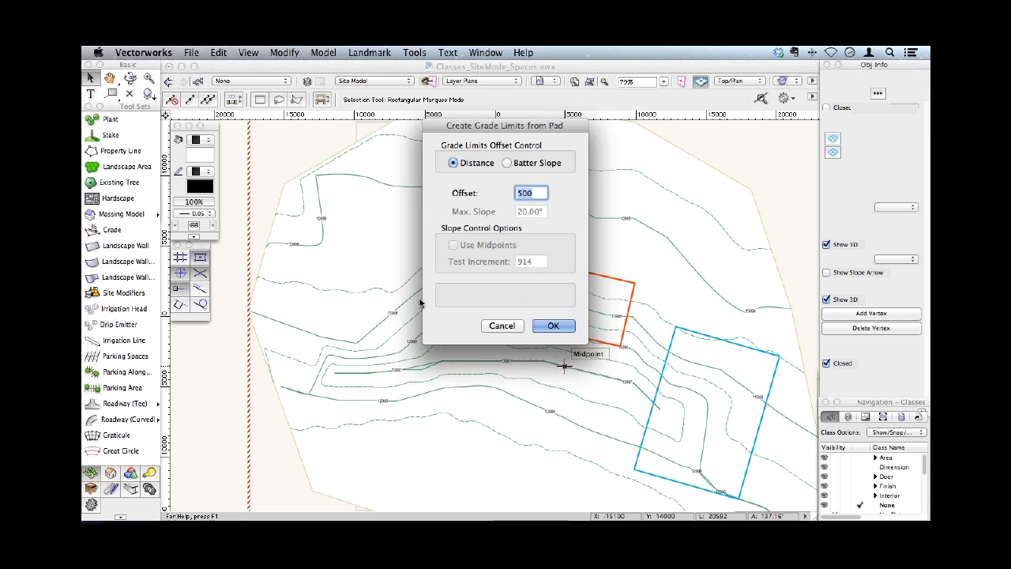
pyautogui.click(553, 327)
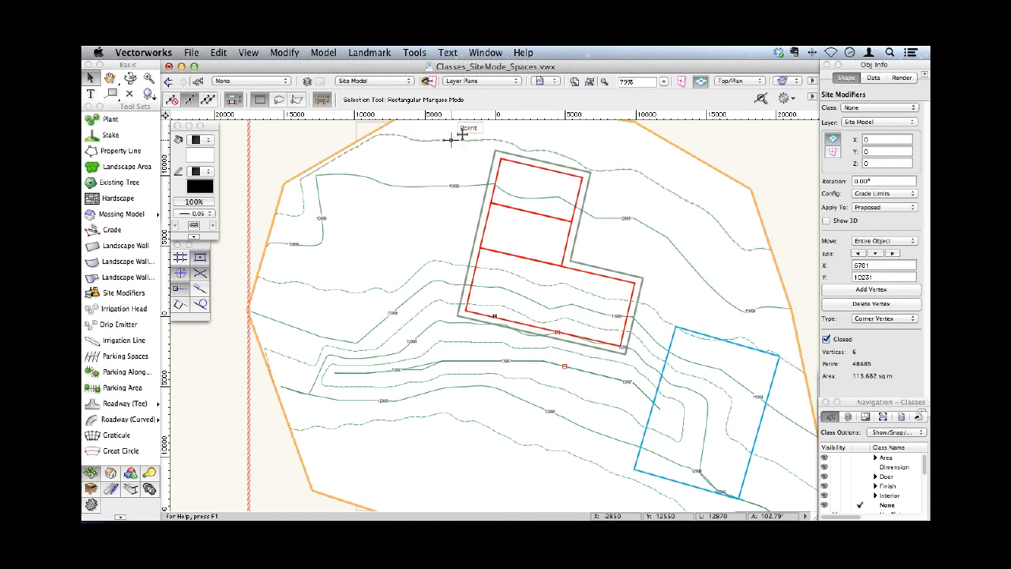
# - Update the site model in the Right Isometric view and return to the Top/Plan view
pyautogui.click(739, 80)
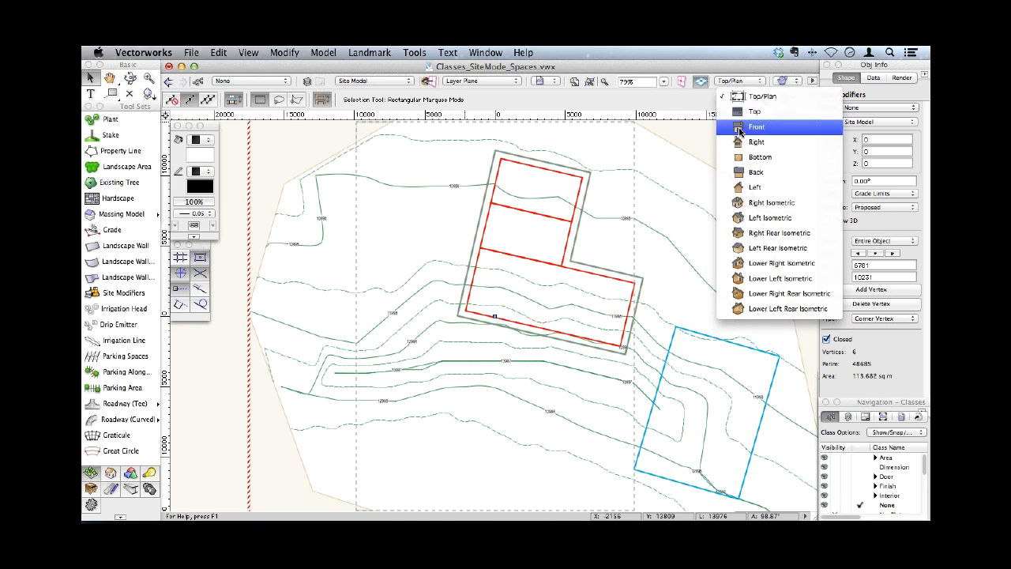
pyautogui.click(752, 207)
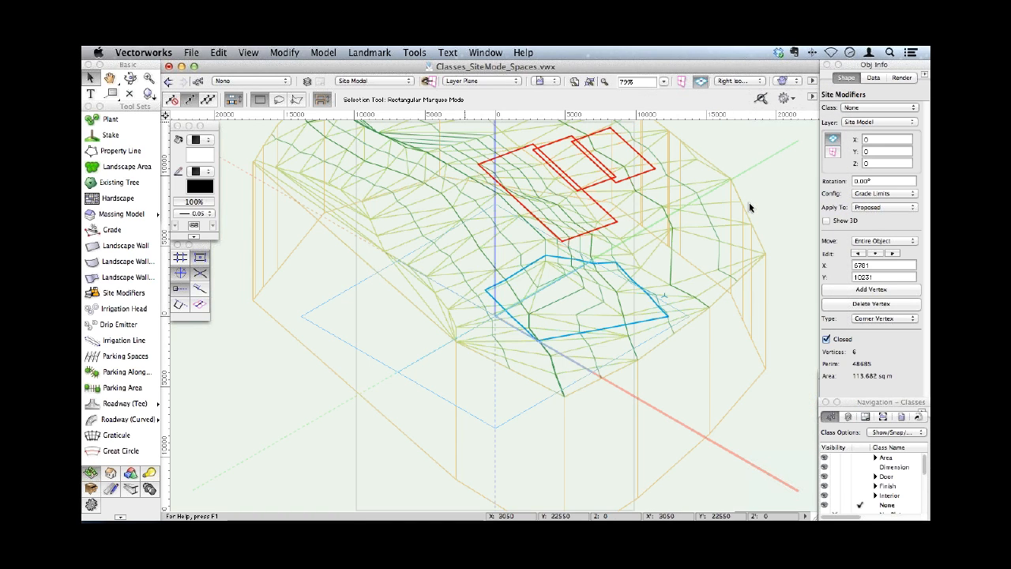
pyautogui.click(699, 198)
pyautogui.click(839, 208)
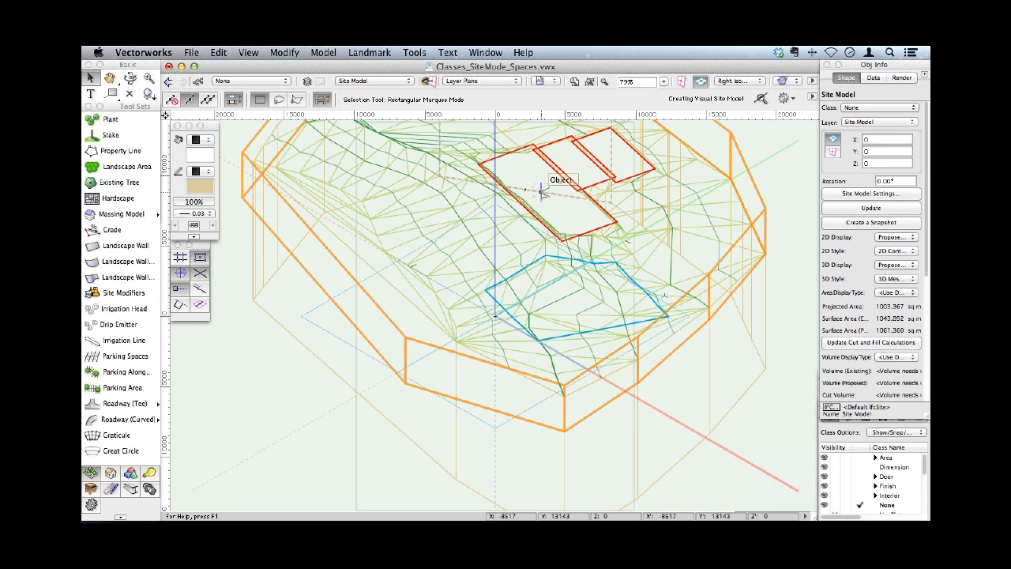
pyautogui.press('super+shift+g')
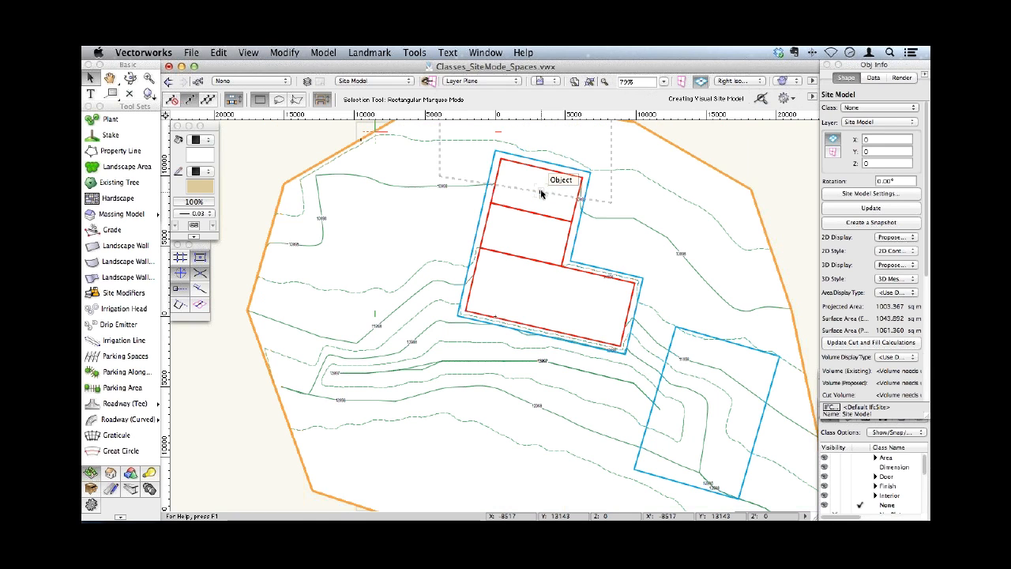
# - Replace the grade limits around the three red pads with new ones created from the pads at a Distance offset of 3000
pyautogui.click(567, 164)
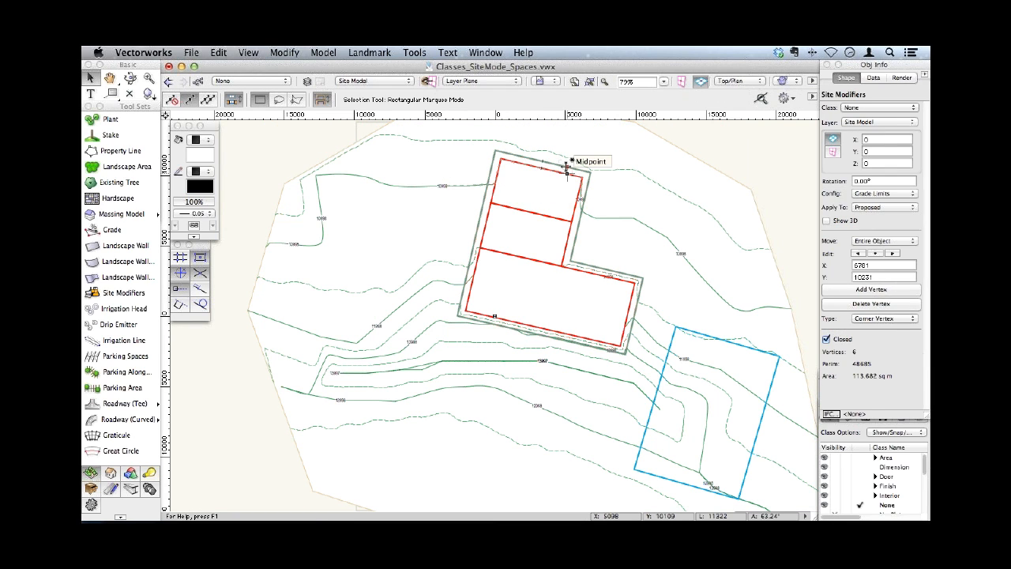
pyautogui.click(591, 137)
pyautogui.moveTo(304, 132); pyautogui.dragTo(638, 368)
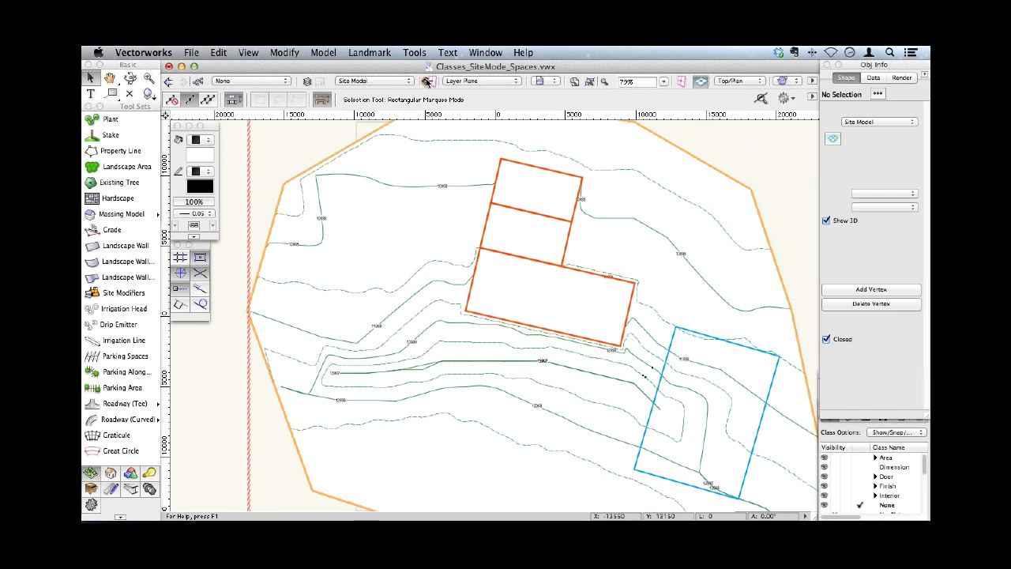
pyautogui.click(369, 52)
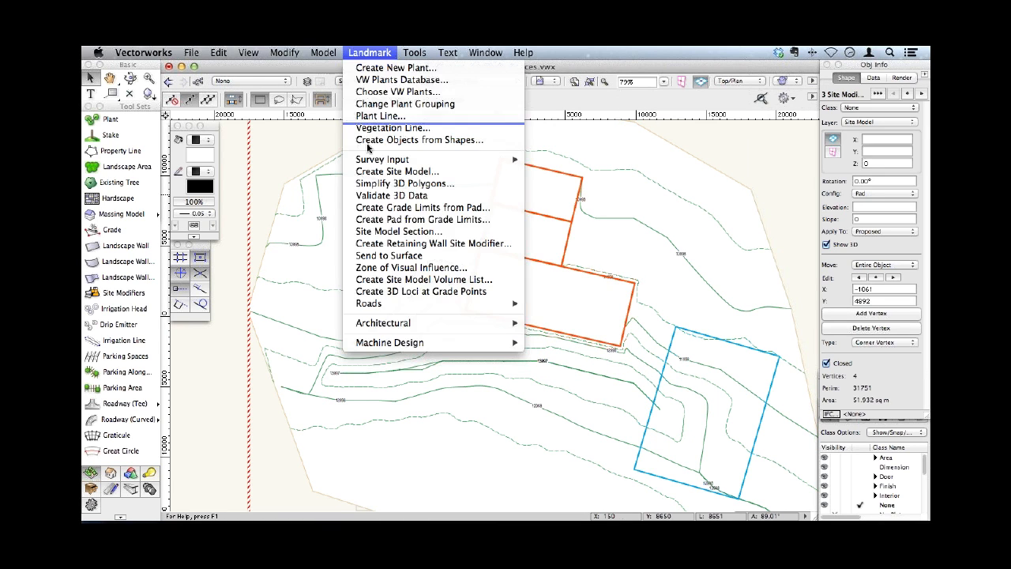
pyautogui.click(381, 208)
pyautogui.write('3000')
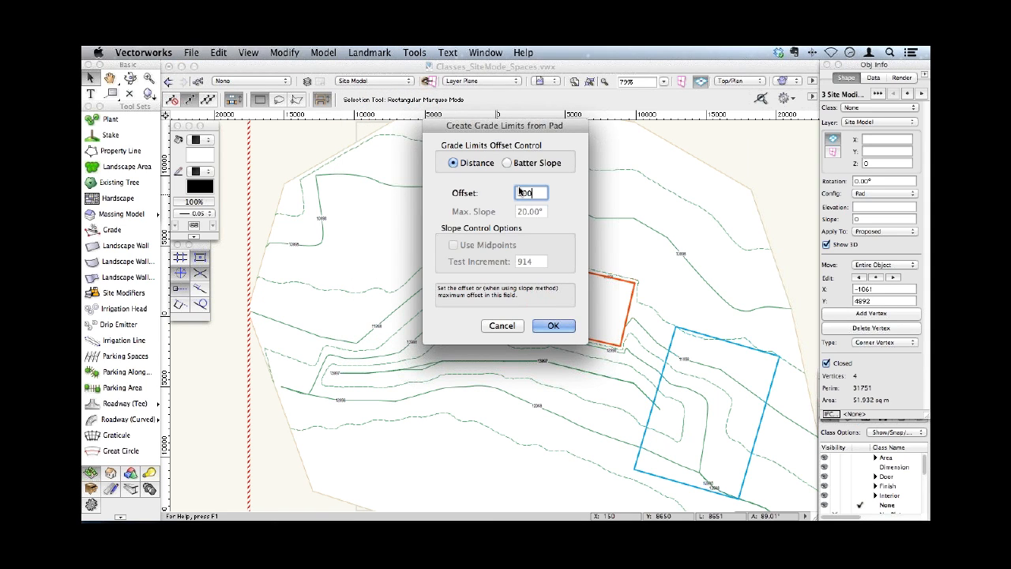
pyautogui.click(555, 326)
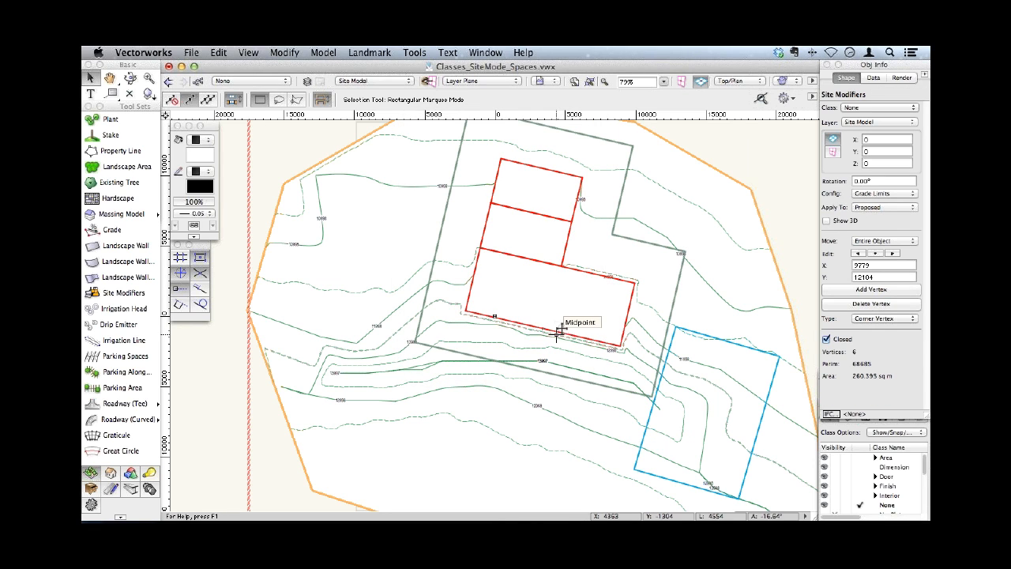
# - Replace the grade limits with ones created from the three pads by Batter Slope, with Max. Offset 3000 and Max. Slope 30
pyautogui.click(395, 131)
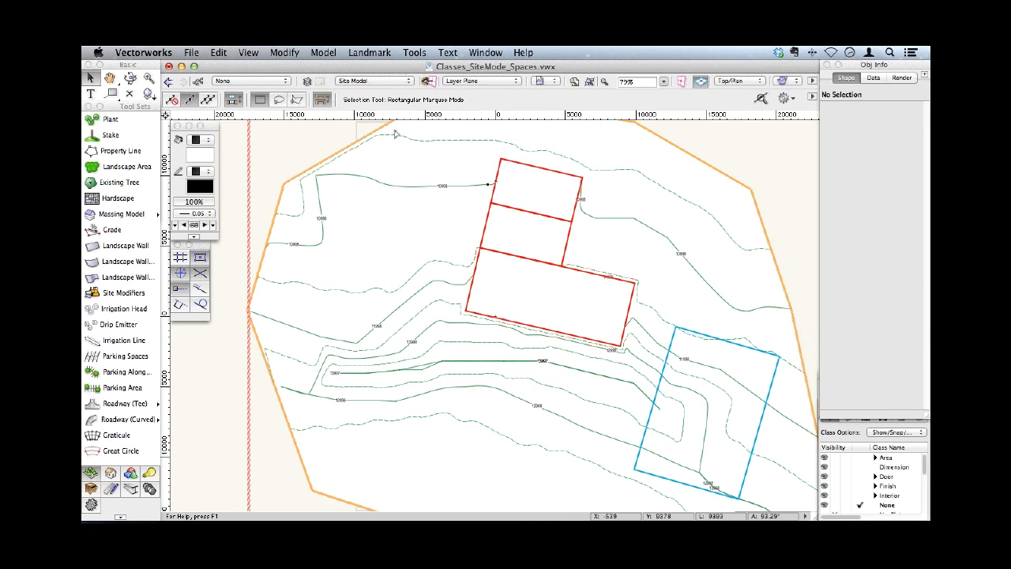
pyautogui.moveTo(287, 128); pyautogui.dragTo(660, 370)
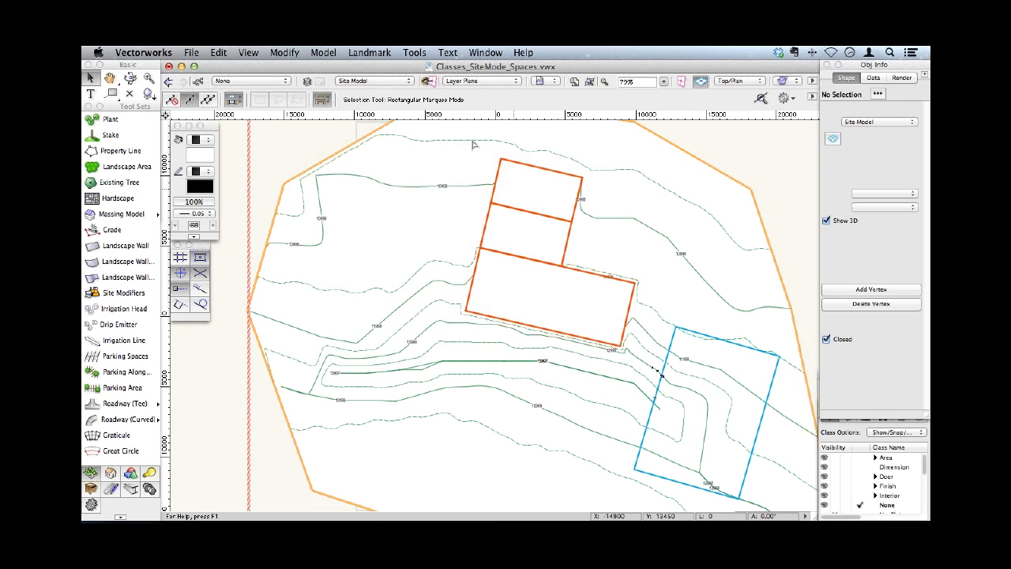
pyautogui.click(369, 52)
pyautogui.click(392, 207)
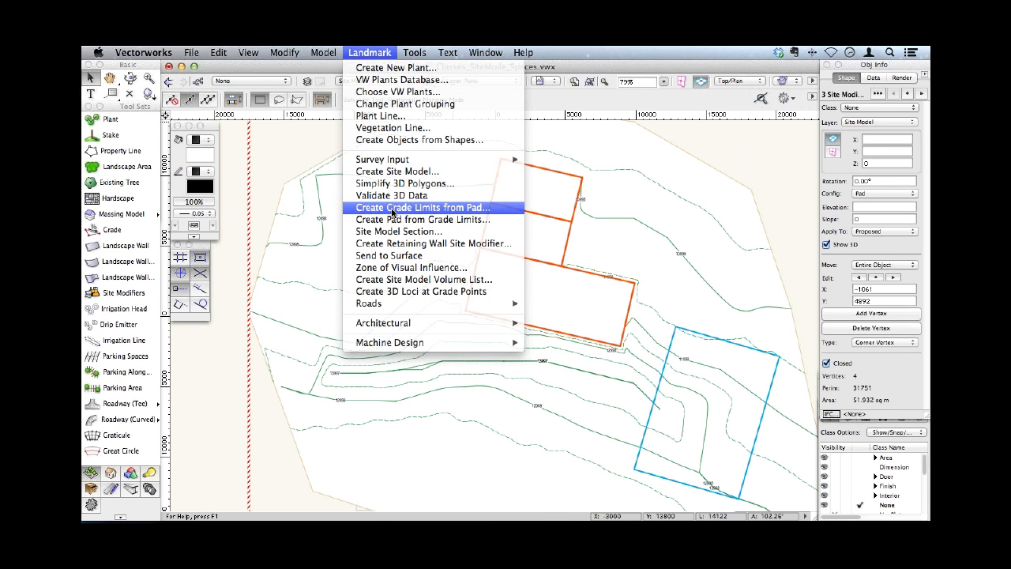
pyautogui.click(506, 162)
pyautogui.press('Tab')
pyautogui.write('30')
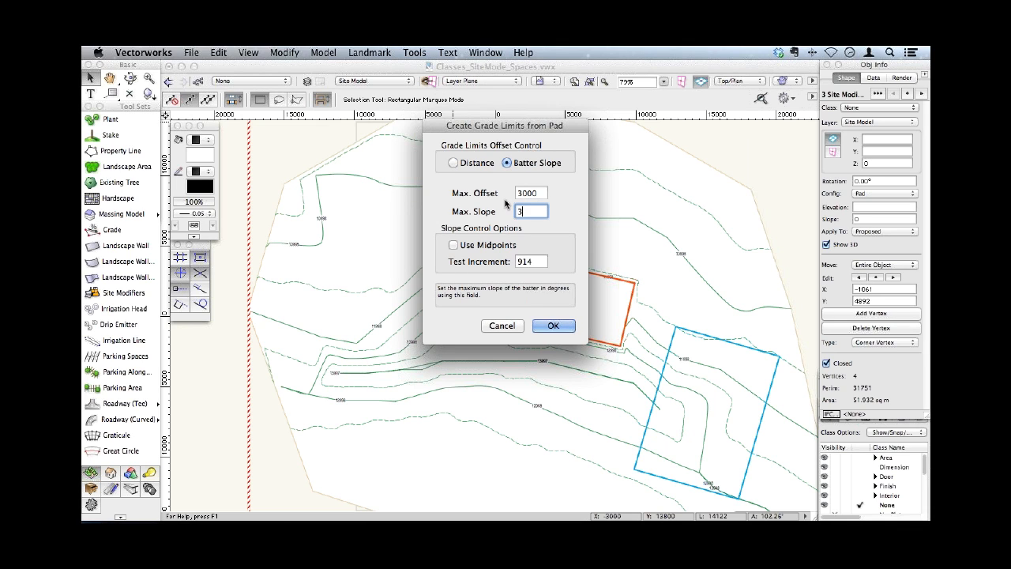
pyautogui.doubleClick(542, 192)
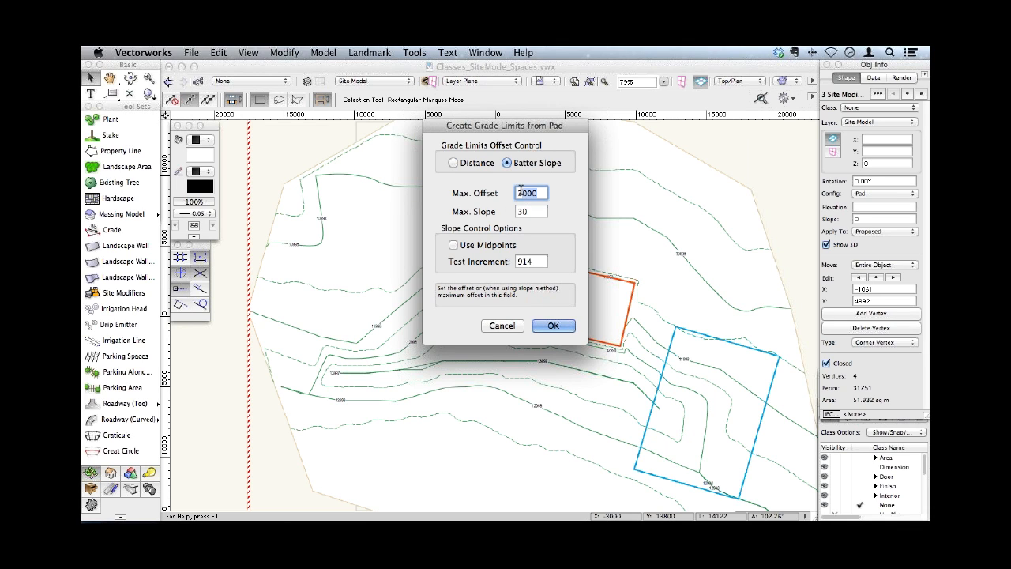
pyautogui.click(552, 325)
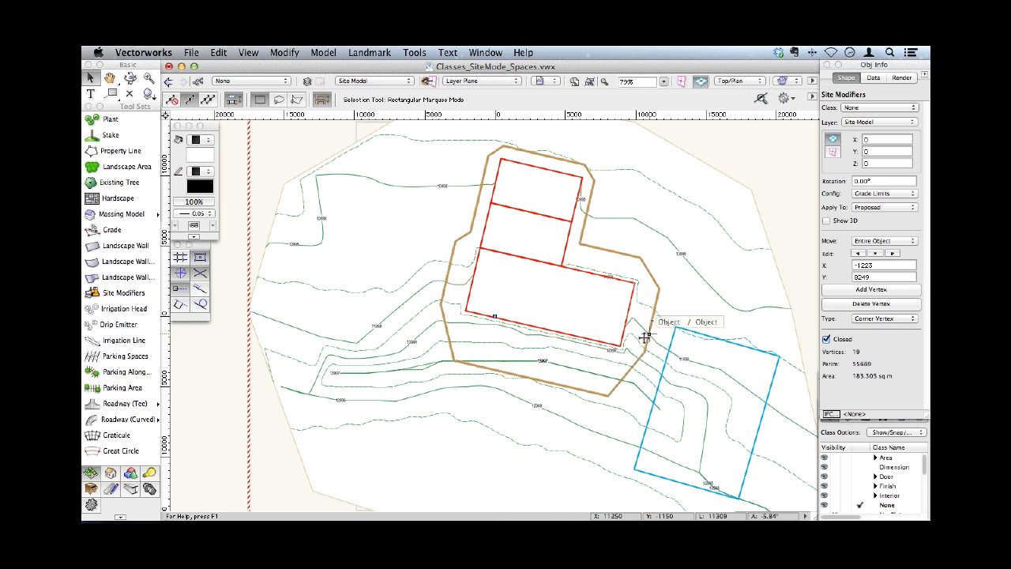
# - Update the site model and delete the grade limits around the three pads
pyautogui.click(648, 236)
pyautogui.click(831, 208)
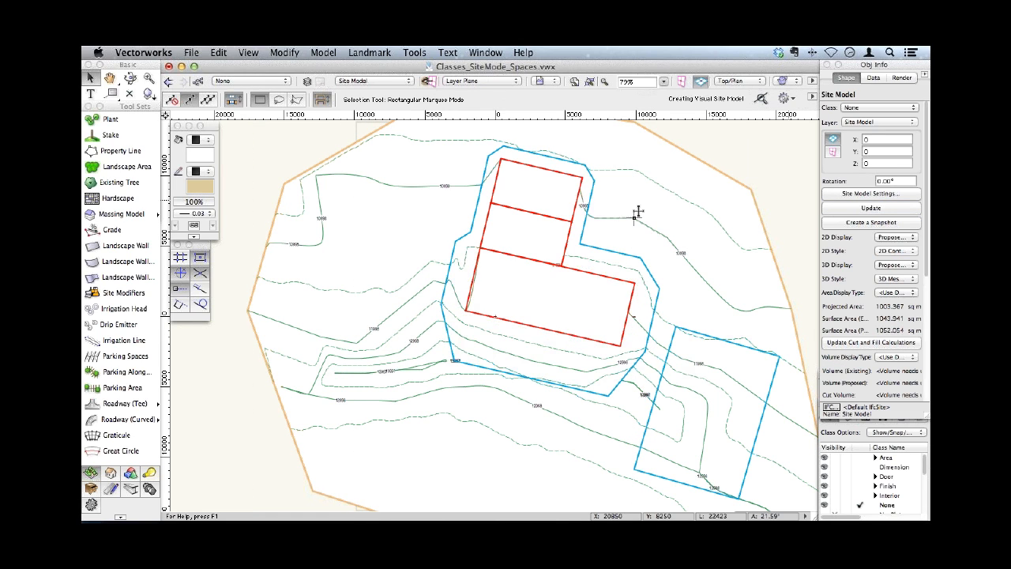
pyautogui.click(592, 191)
pyautogui.press('Delete')
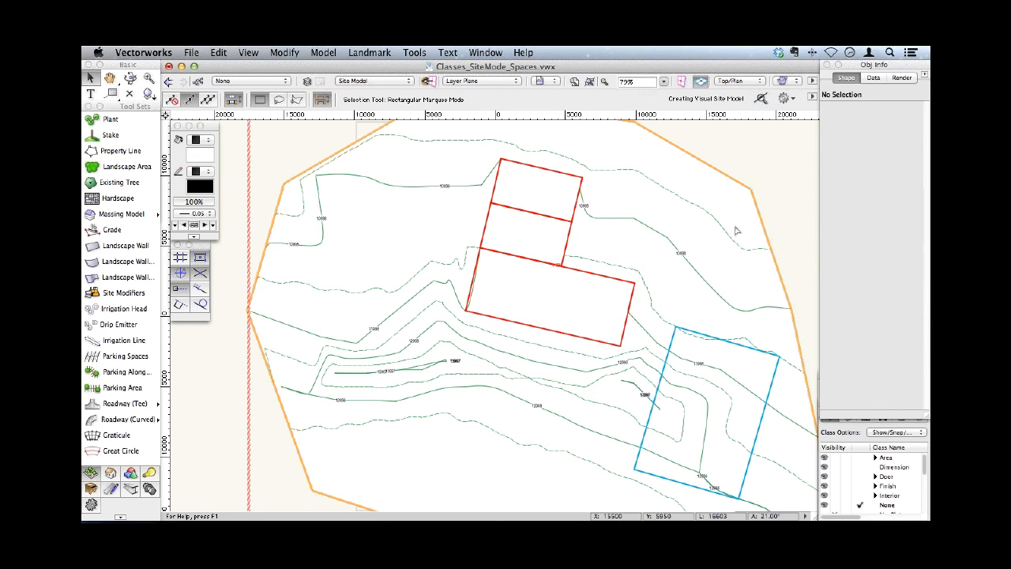
# - Delete the two smaller red pads, keeping only the largest pad
pyautogui.click(736, 229)
pyautogui.click(740, 341)
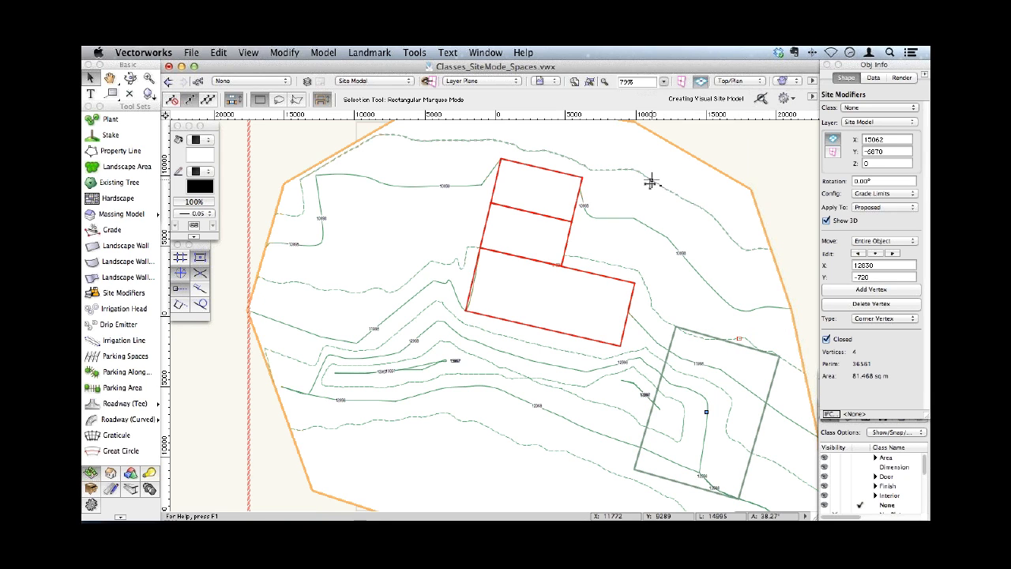
pyautogui.click(538, 189)
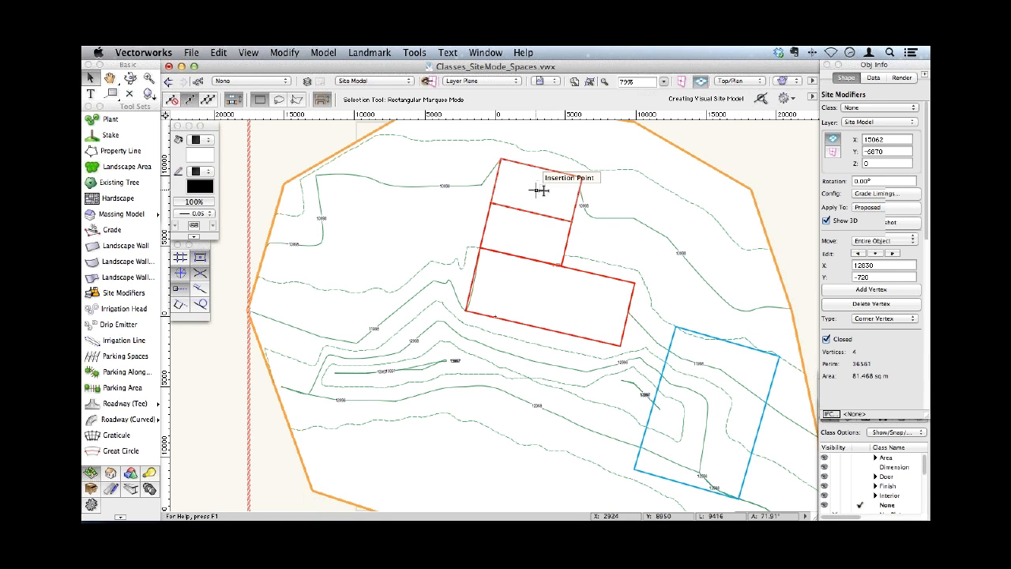
pyautogui.click(578, 207)
pyautogui.press('Delete')
pyautogui.click(567, 243)
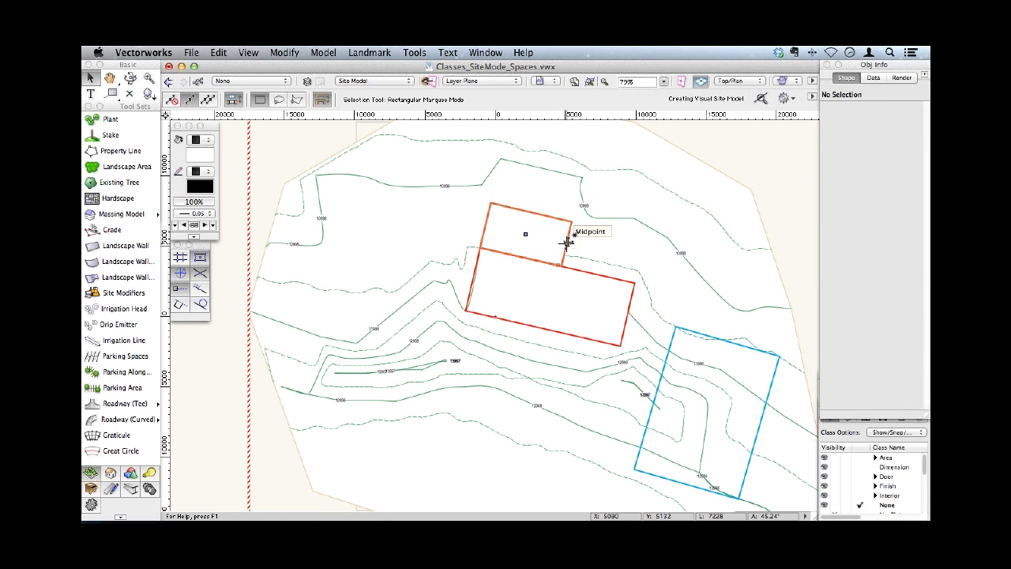
# - Create a pad from the blue rectangular grade limits and update the site model
pyautogui.click(721, 338)
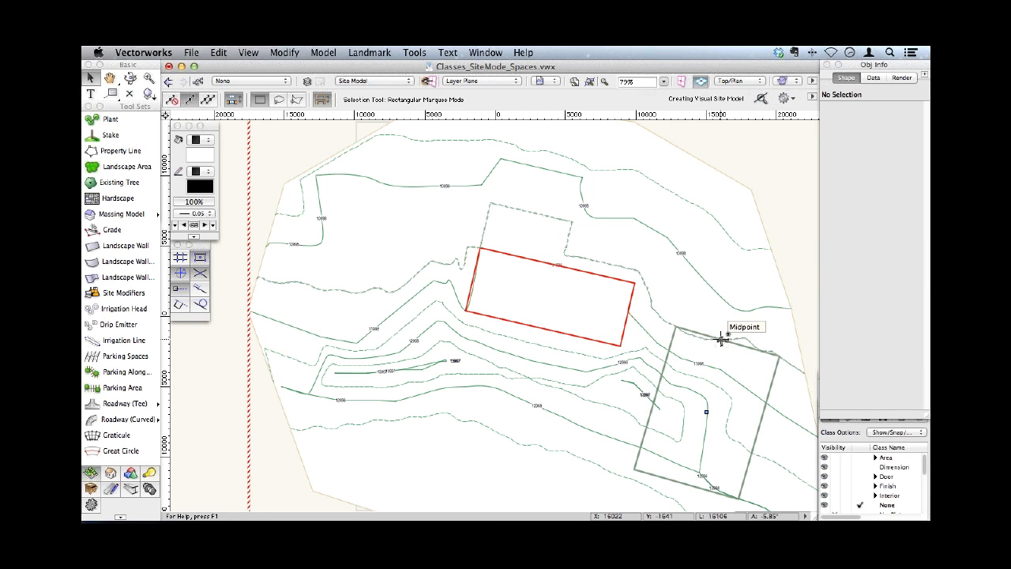
pyautogui.click(364, 53)
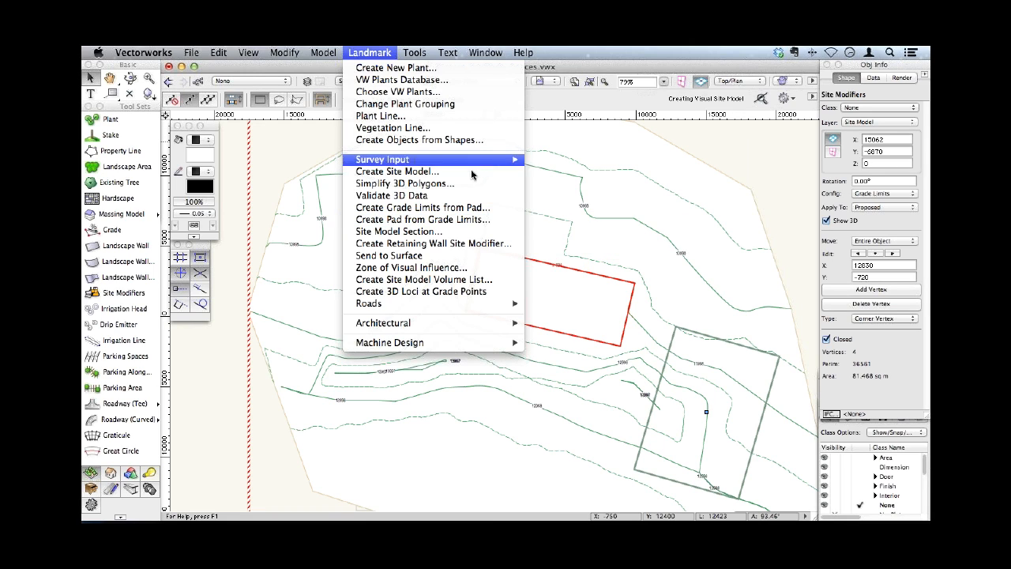
pyautogui.click(428, 227)
pyautogui.click(543, 223)
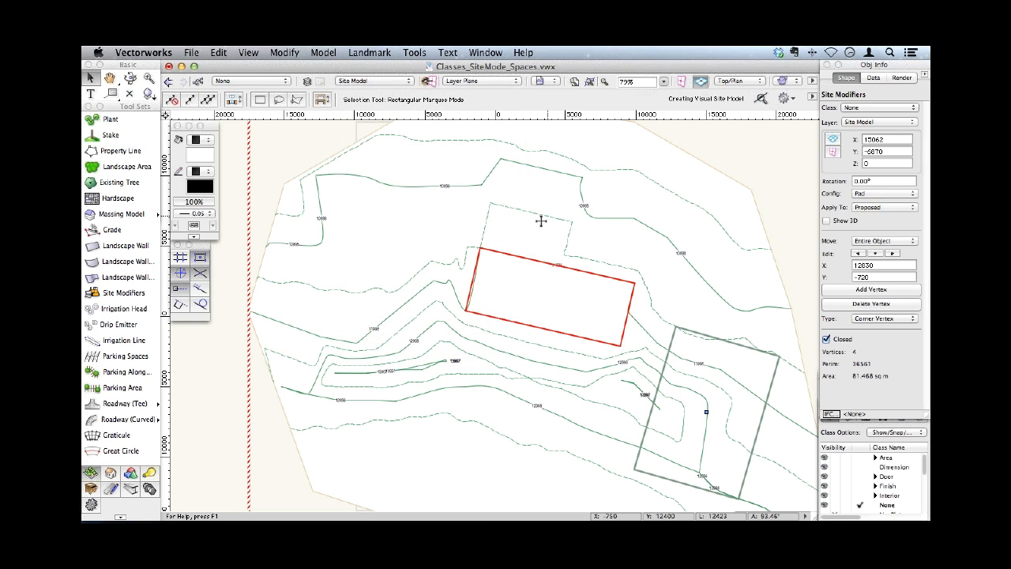
pyautogui.click(705, 220)
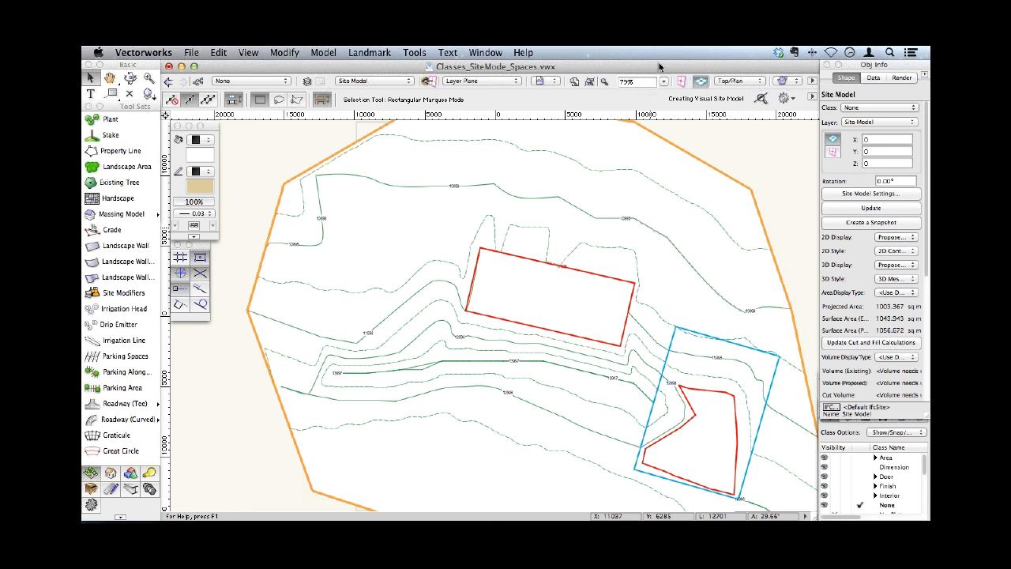
# - Delete the irregular pad and its surrounding blue grade limits in the Right Isometric view
pyautogui.click(739, 80)
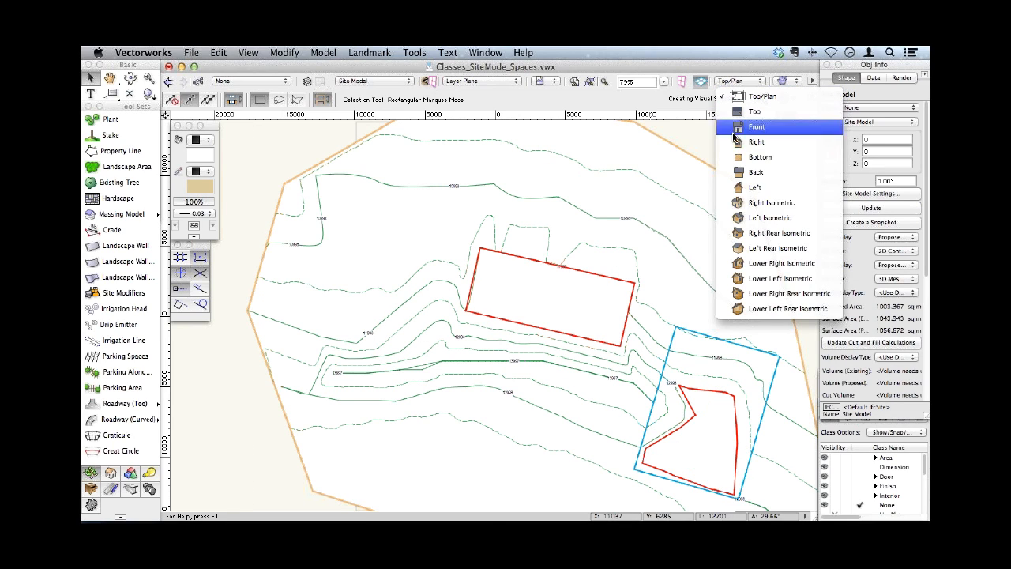
pyautogui.click(739, 204)
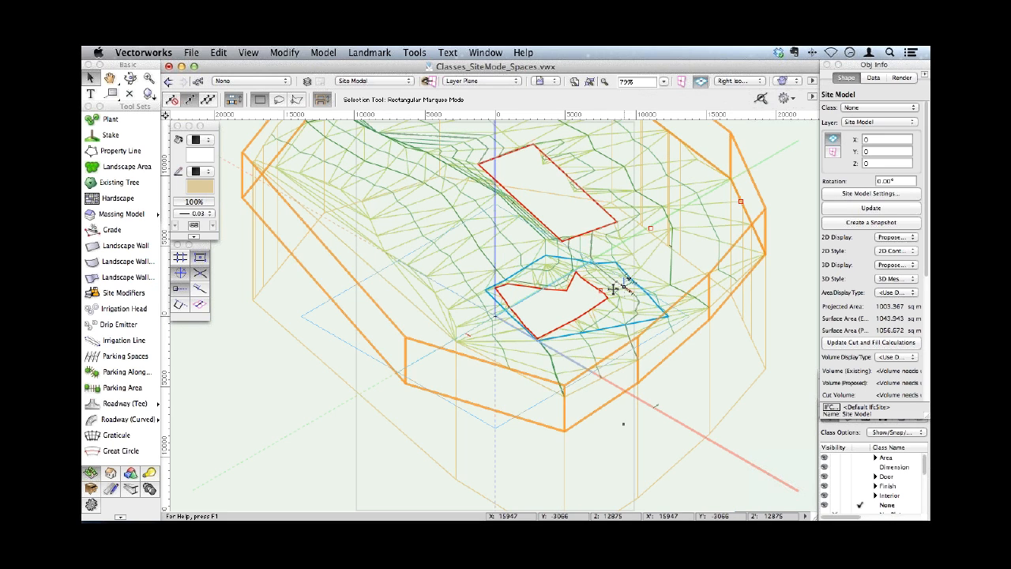
pyautogui.click(601, 290)
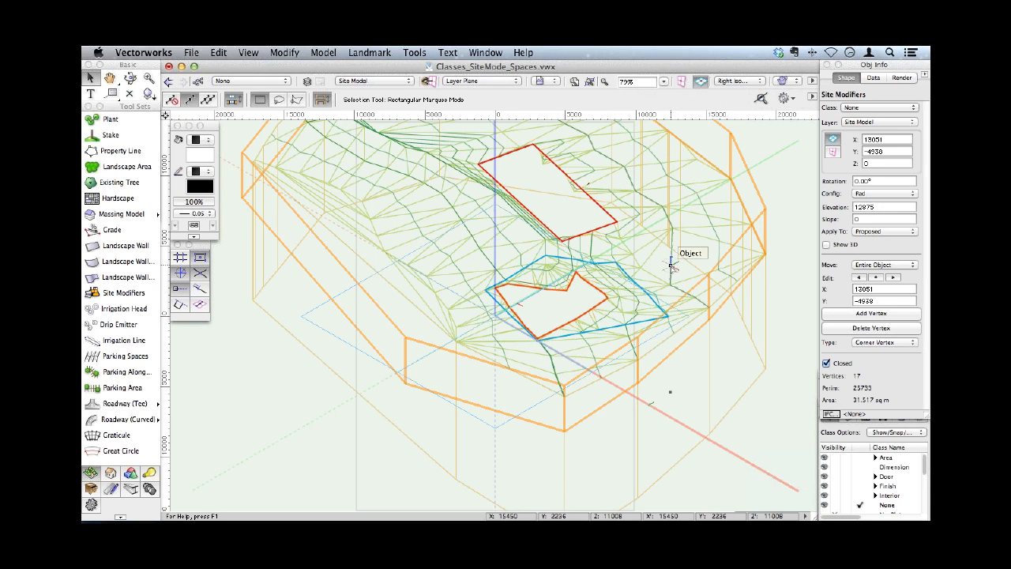
pyautogui.press('Delete')
pyautogui.click(634, 276)
pyautogui.press('Delete')
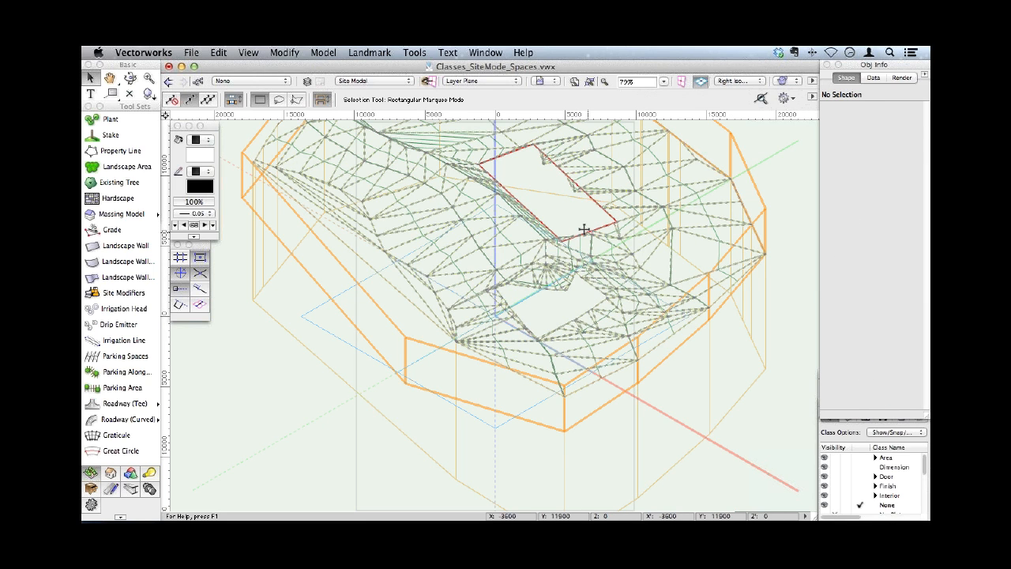
# - Change the remaining red pad's configuration to Pad with Retaining Edge
pyautogui.click(583, 229)
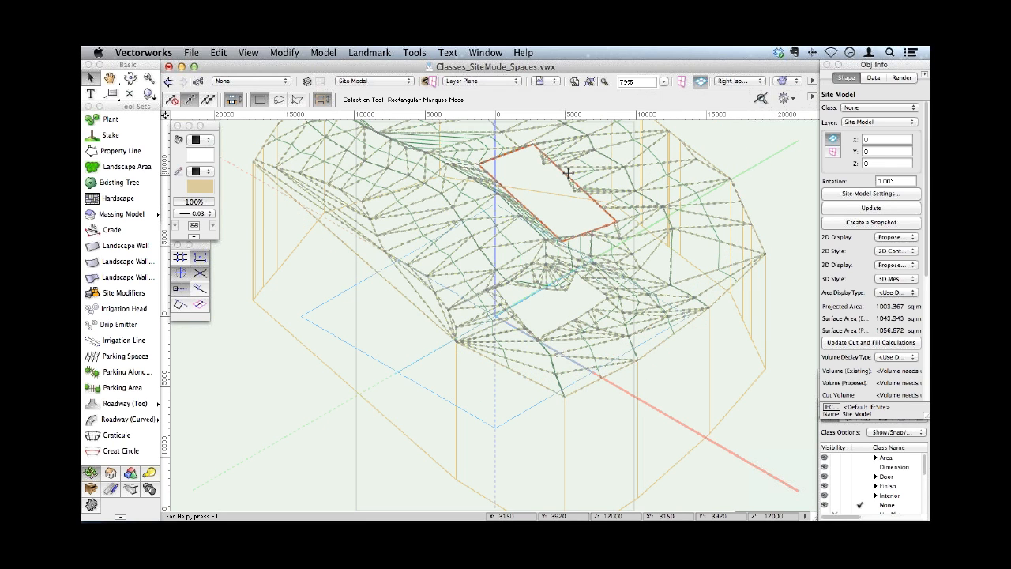
pyautogui.click(563, 172)
pyautogui.click(878, 194)
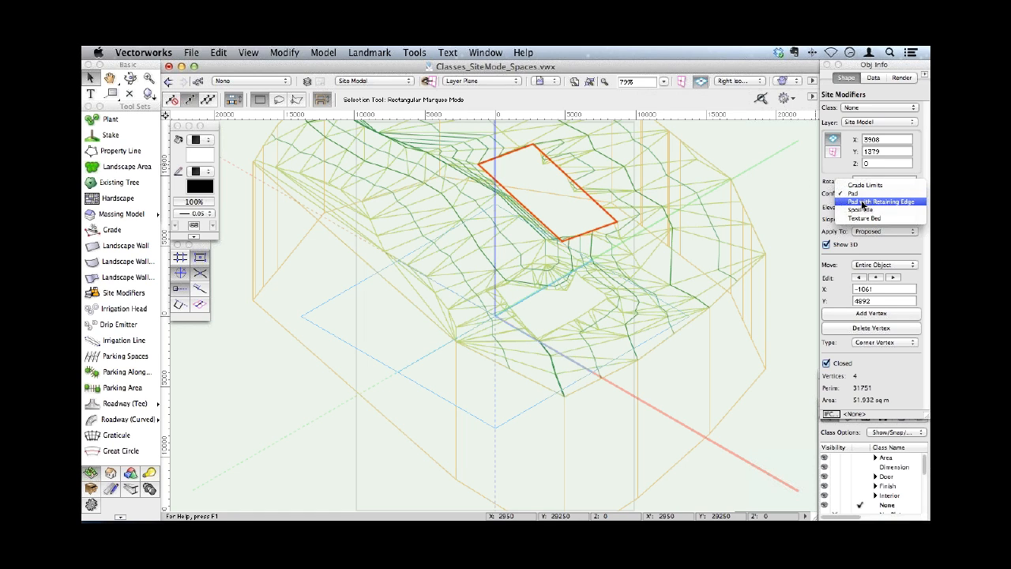
pyautogui.click(864, 203)
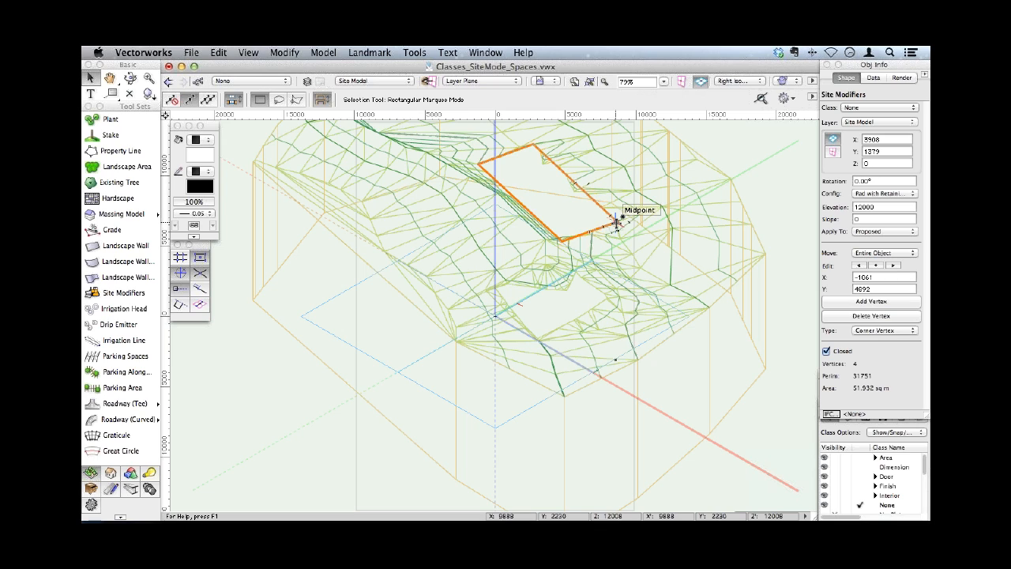
# - Set the pad's Move mode to Retaining Modifier Edge and send it to the surface of the site model
pyautogui.click(892, 254)
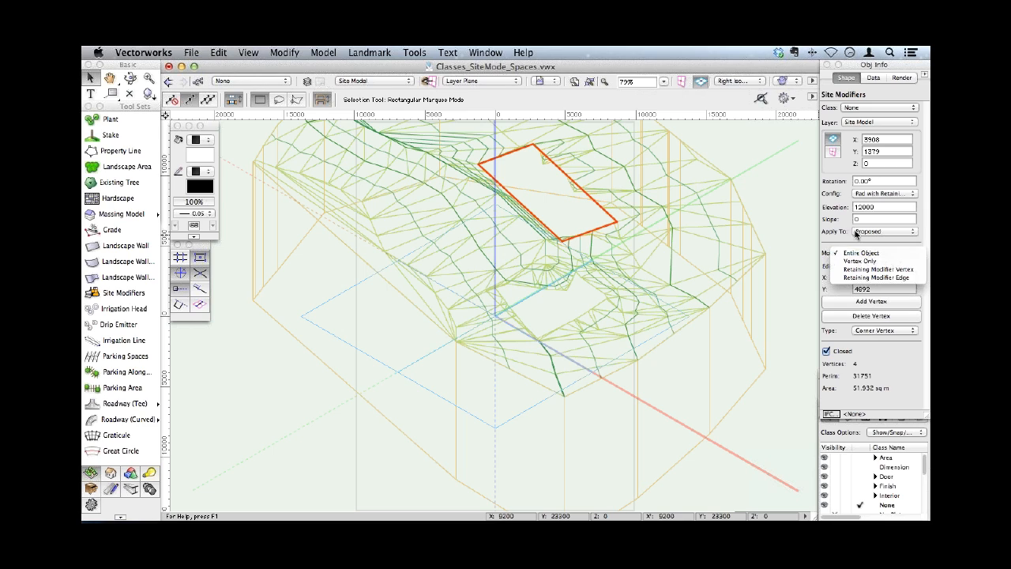
pyautogui.click(900, 278)
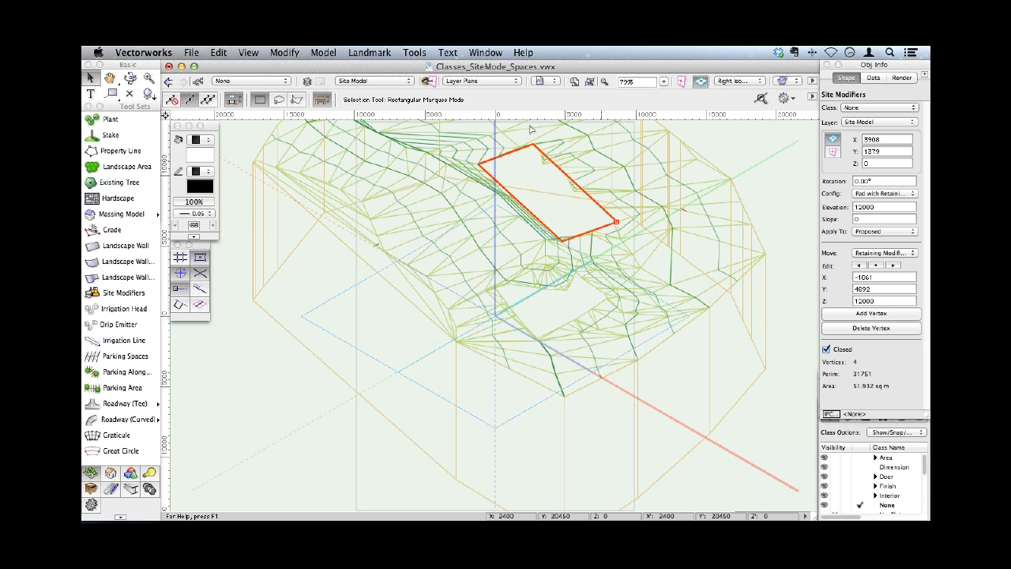
pyautogui.click(370, 52)
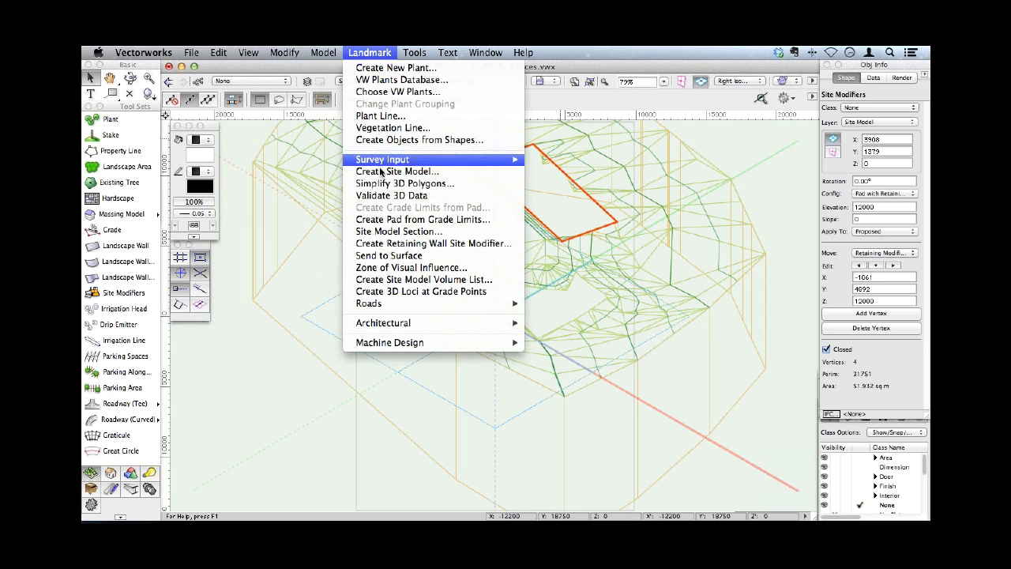
pyautogui.click(387, 256)
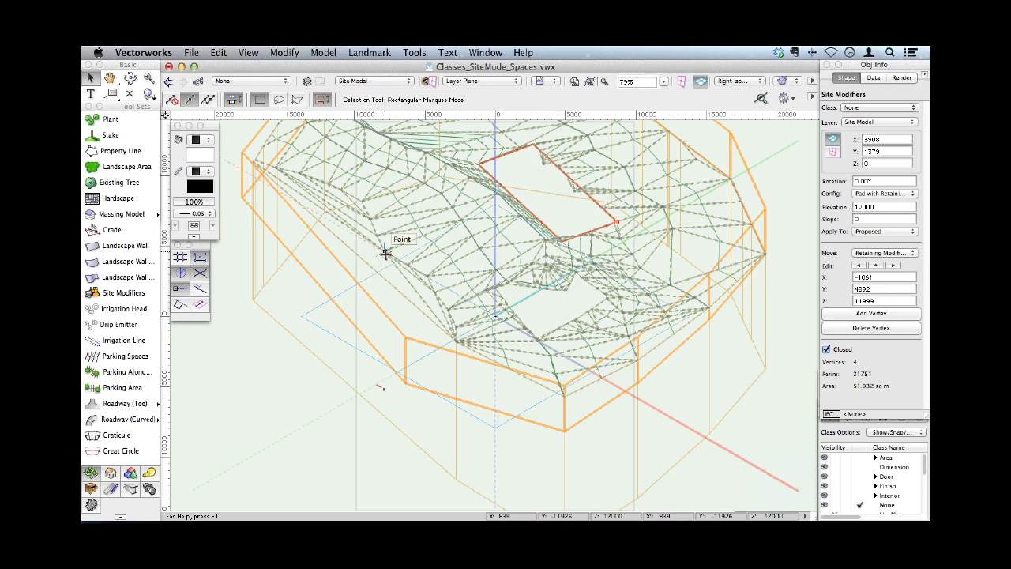
pyautogui.click(884, 252)
pyautogui.click(892, 250)
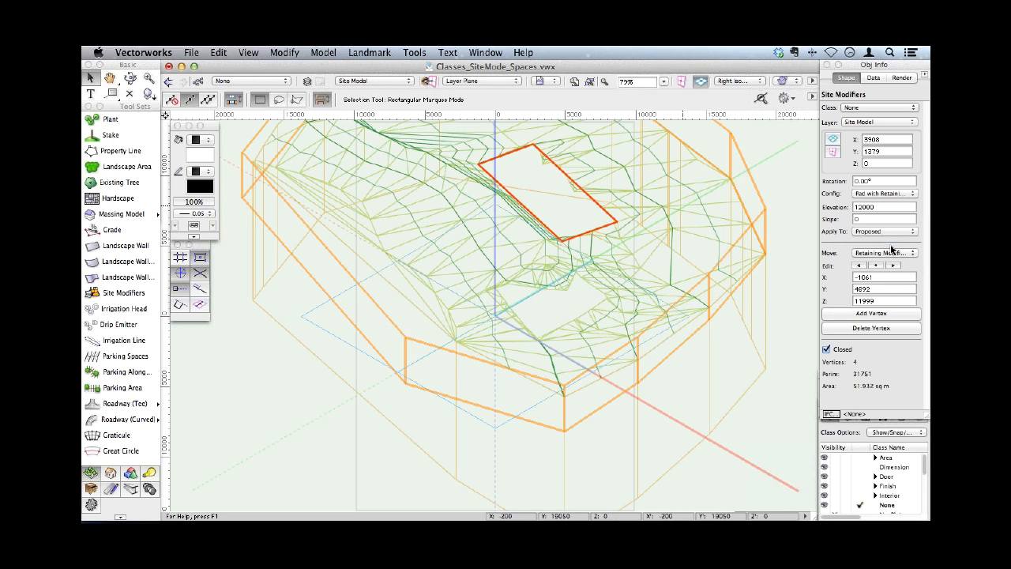
pyautogui.click(374, 55)
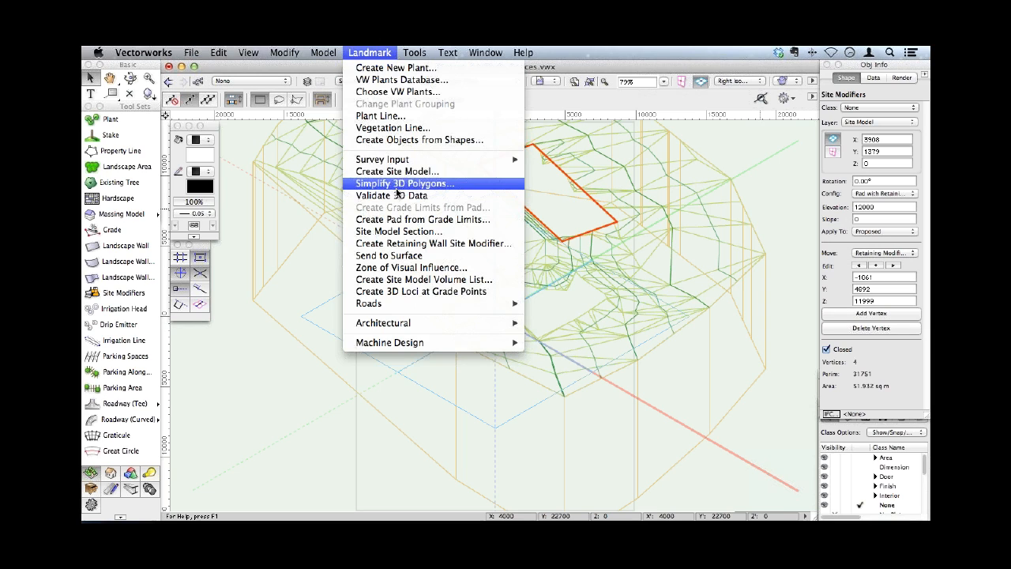
pyautogui.click(754, 169)
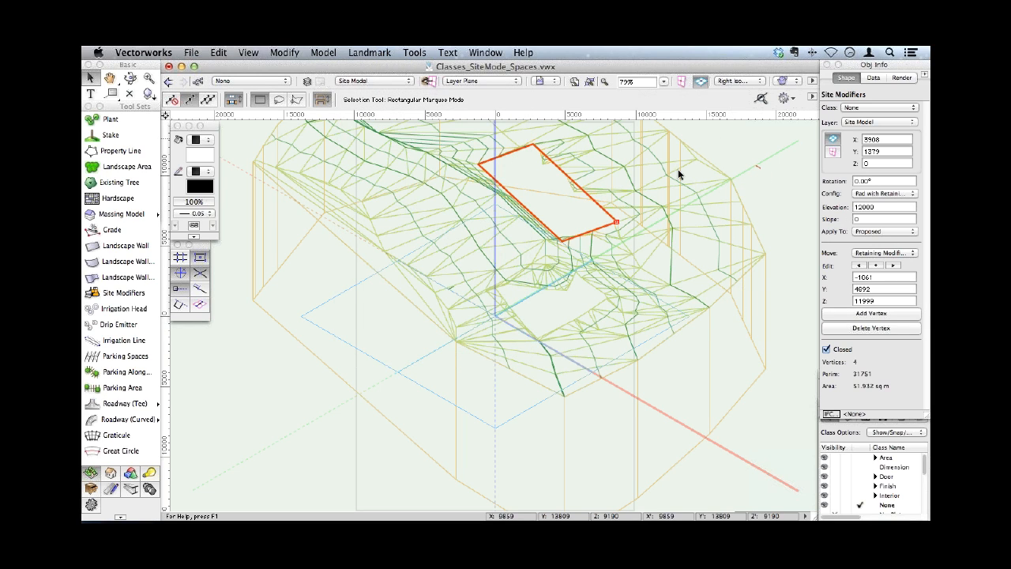
pyautogui.click(632, 192)
pyautogui.press('5')
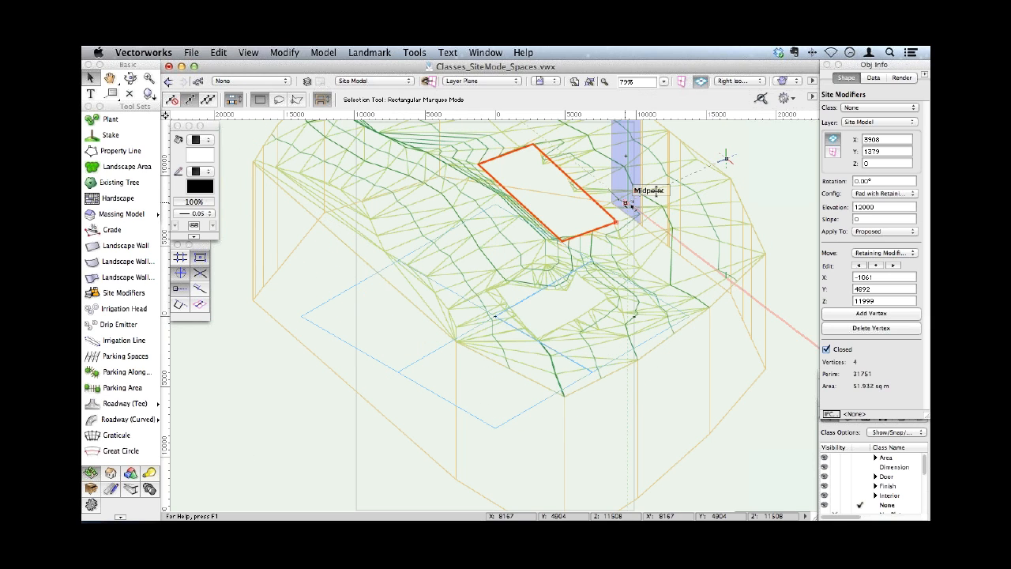
pyautogui.click(720, 268)
pyautogui.press('Escape')
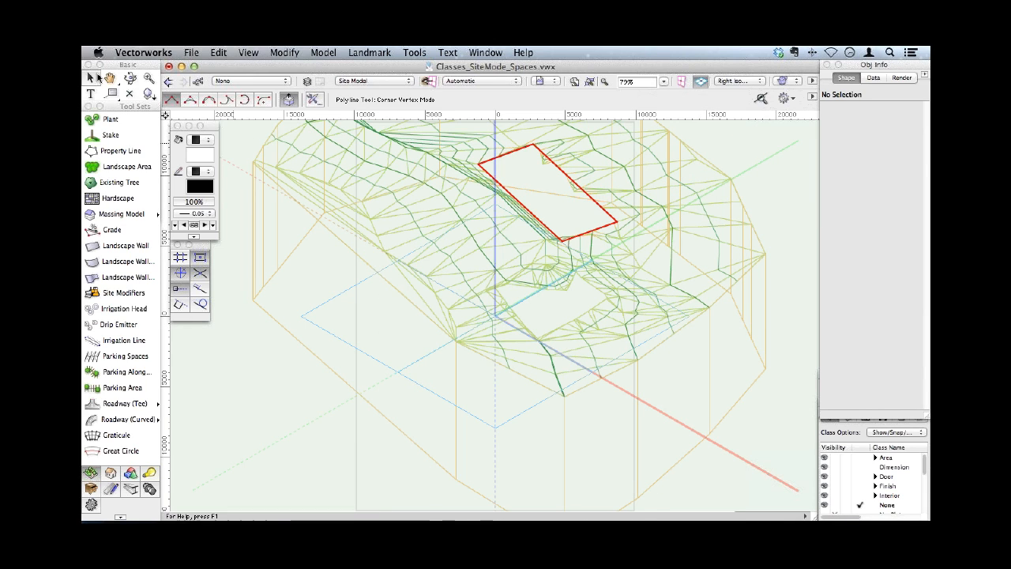
pyautogui.click(92, 78)
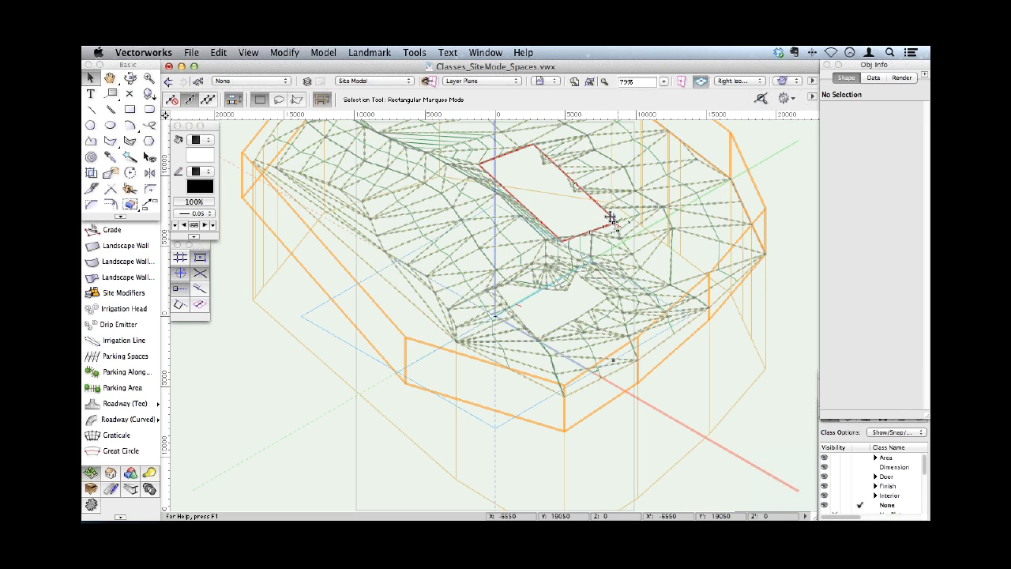
pyautogui.press('p')
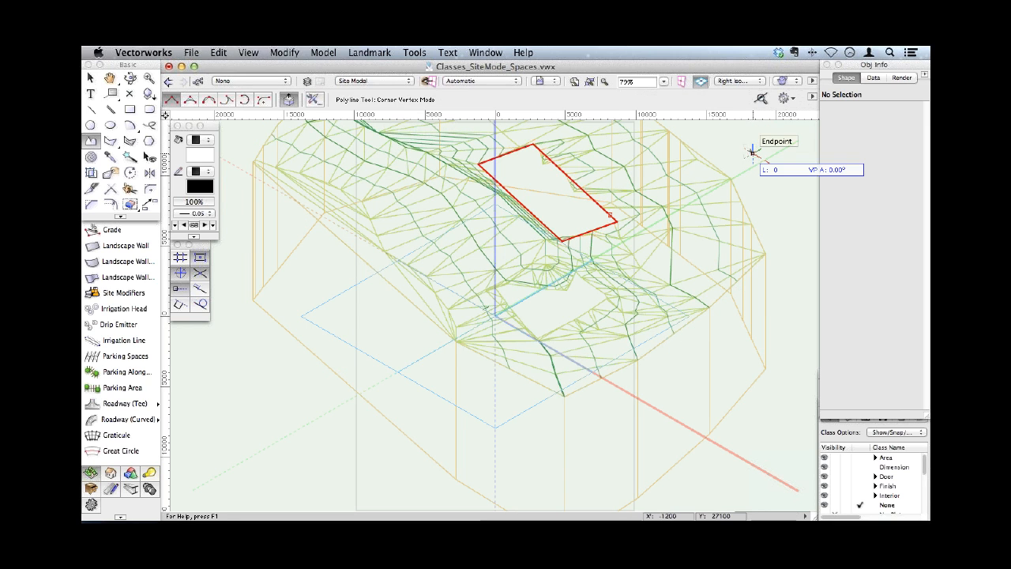
# - In Top/Plan view, move the pad off the terrain, update the site model, and place the pad back slightly lower down the site
pyautogui.press('F5')
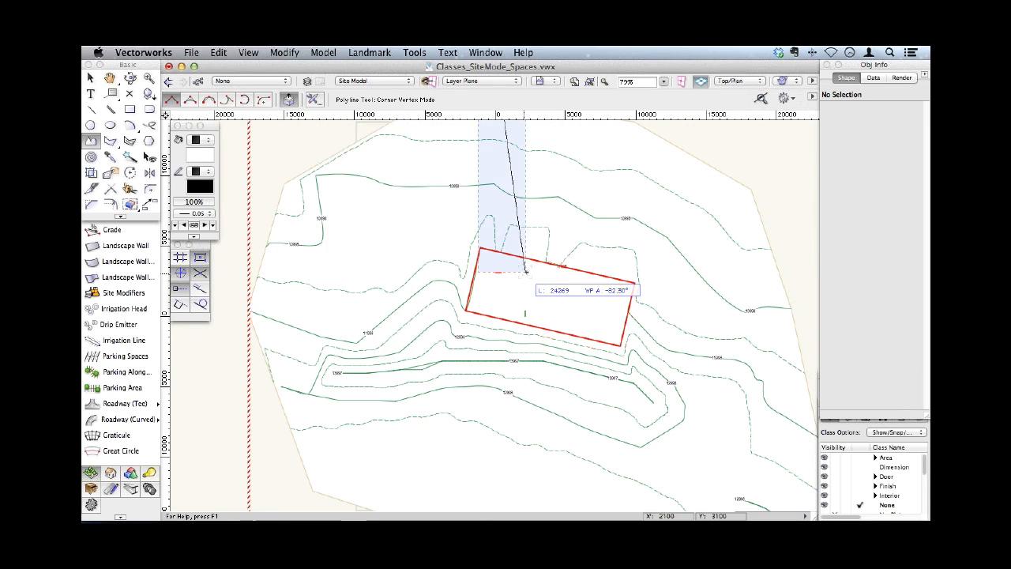
pyautogui.press('x')
pyautogui.press('x')
pyautogui.moveTo(531, 257); pyautogui.dragTo(524, 431)
pyautogui.click(614, 299)
pyautogui.click(847, 209)
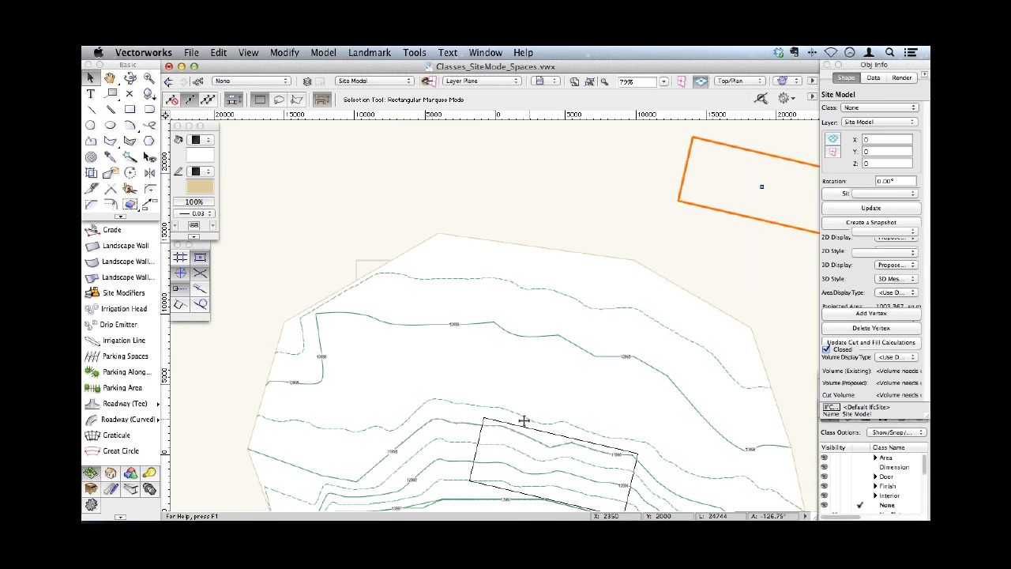
# - In the Right Isometric view, send the pad's Retaining Modifier Edge to the surface of the site model
pyautogui.click(726, 82)
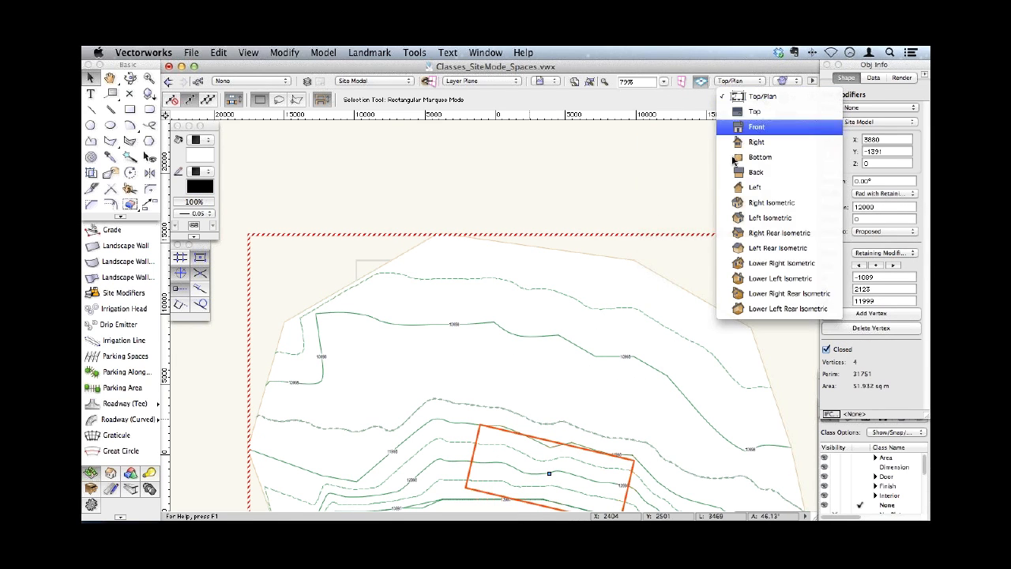
pyautogui.click(746, 203)
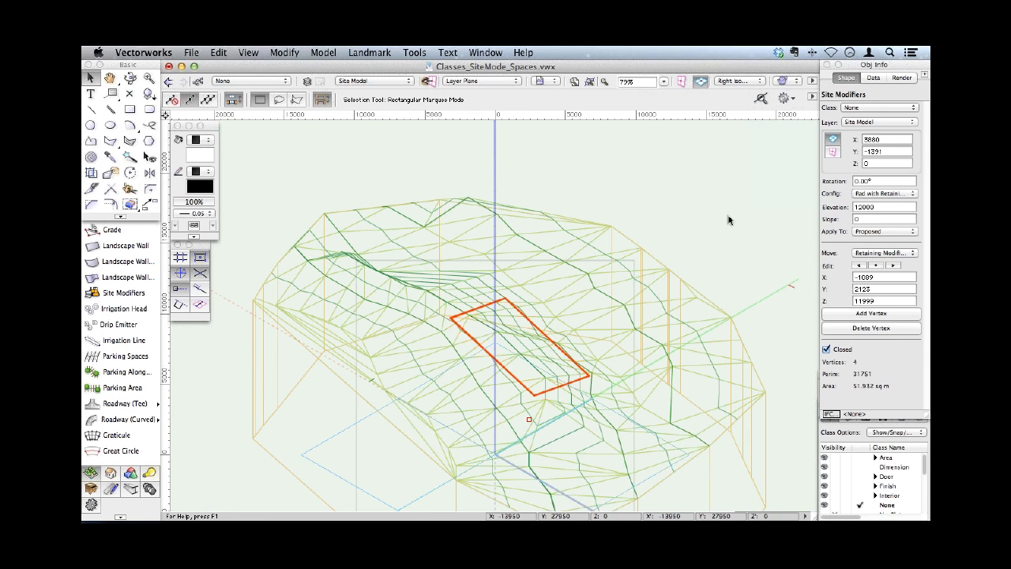
pyautogui.click(864, 252)
pyautogui.click(906, 260)
pyautogui.click(359, 53)
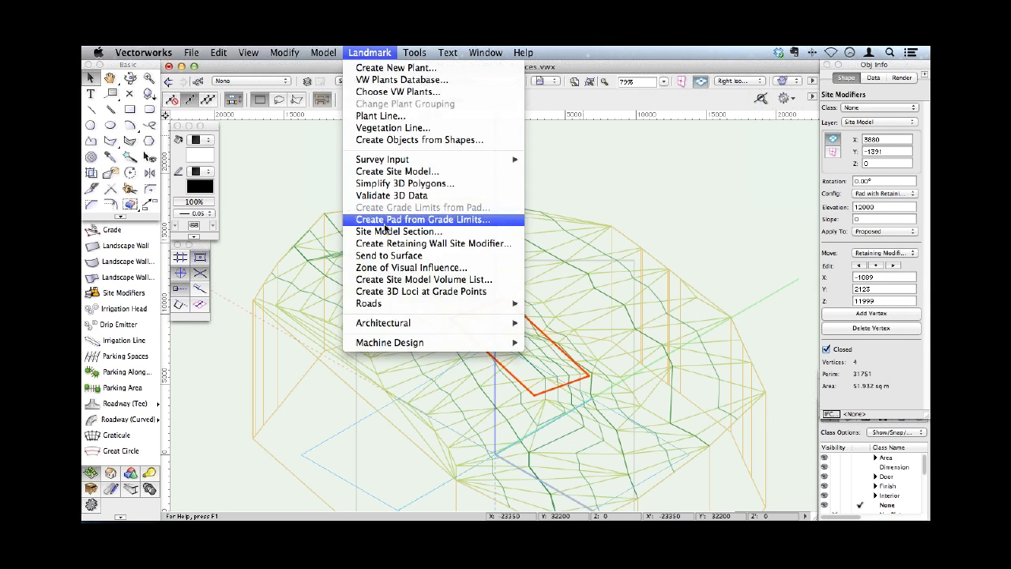
pyautogui.click(383, 256)
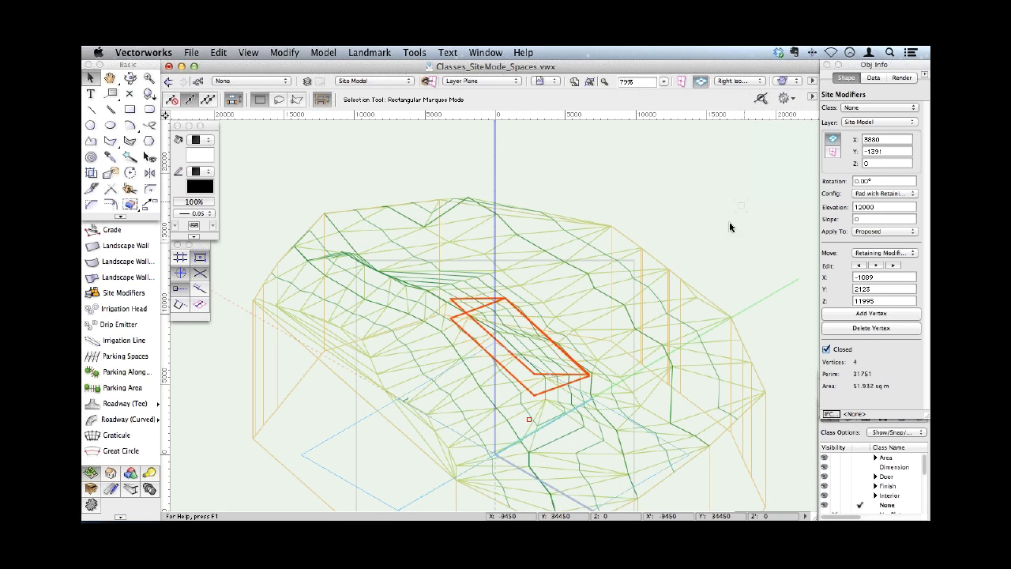
# - Update the site model with the repositioned pad and reselect the pad with its retaining edge
pyautogui.click(669, 328)
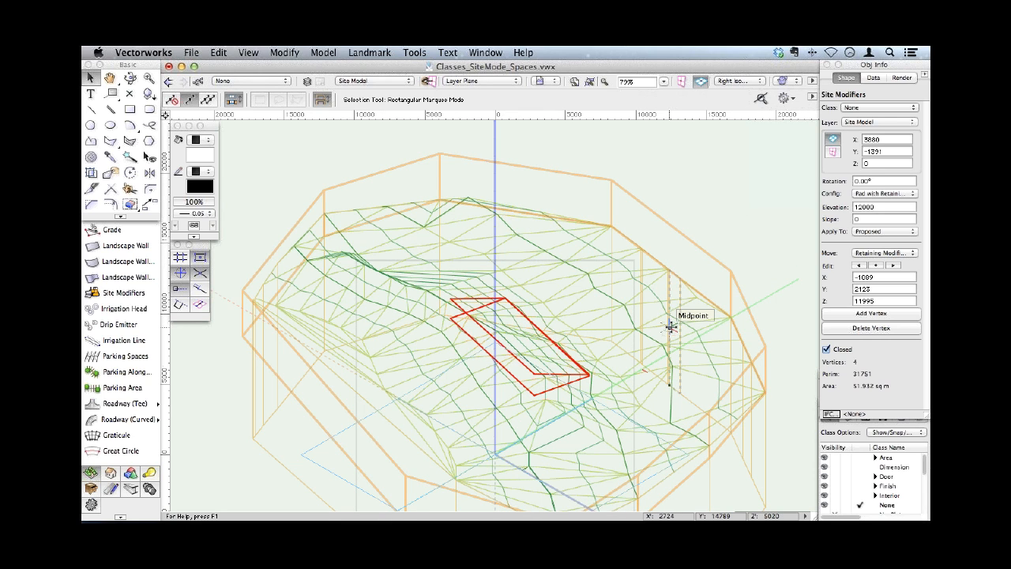
pyautogui.click(839, 209)
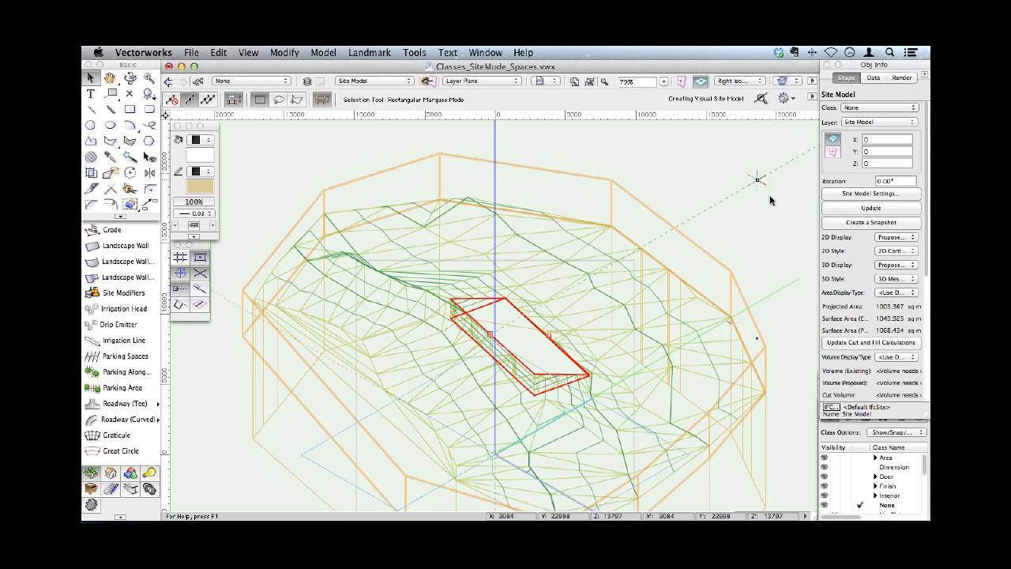
pyautogui.press('h')
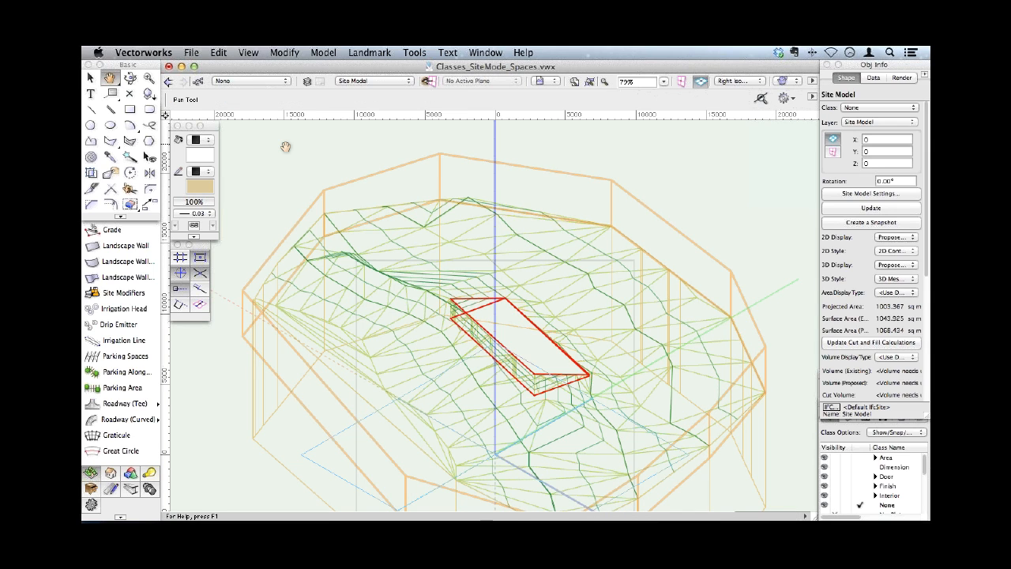
pyautogui.press('x')
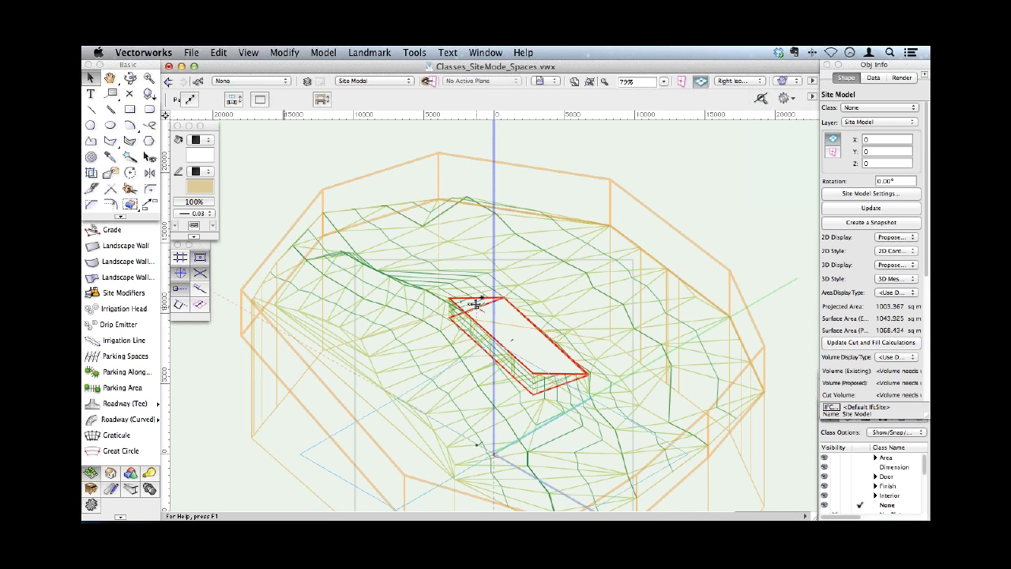
pyautogui.click(476, 304)
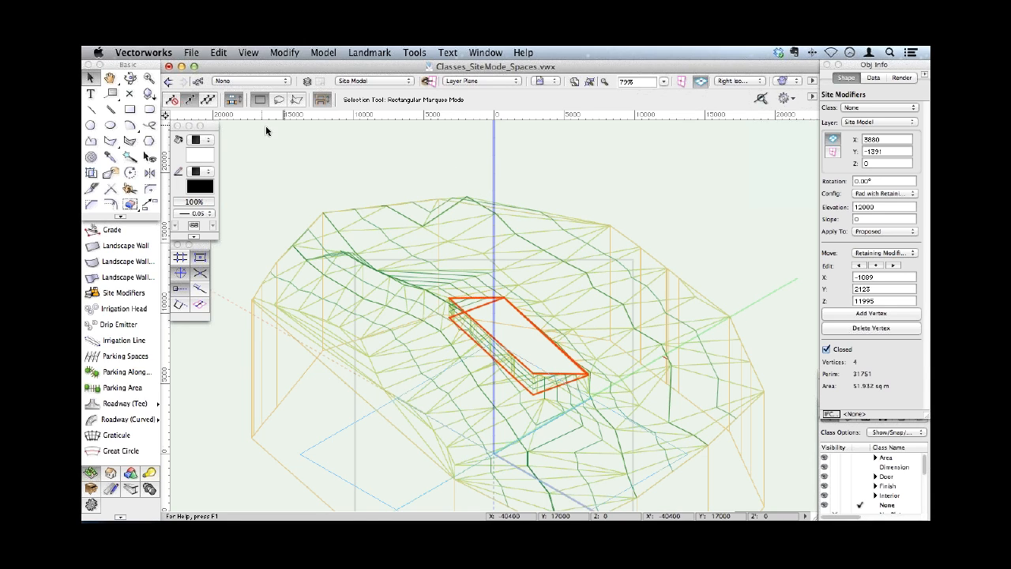
# - Make Floor-1 the active design layer, clear the selection and bring the whole house into view
pyautogui.click(383, 82)
pyautogui.click(379, 107)
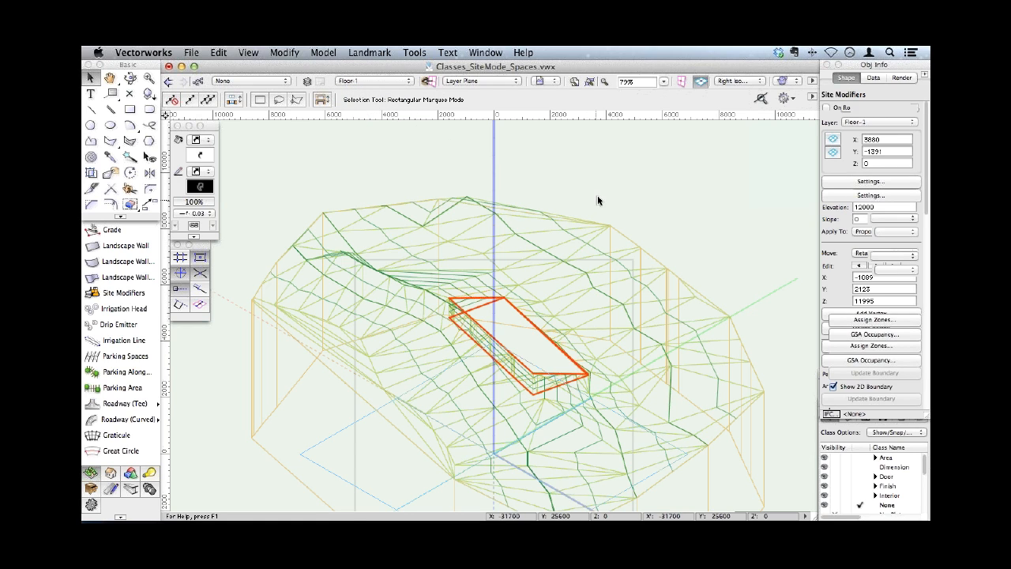
pyautogui.click(575, 194)
pyautogui.press('space')
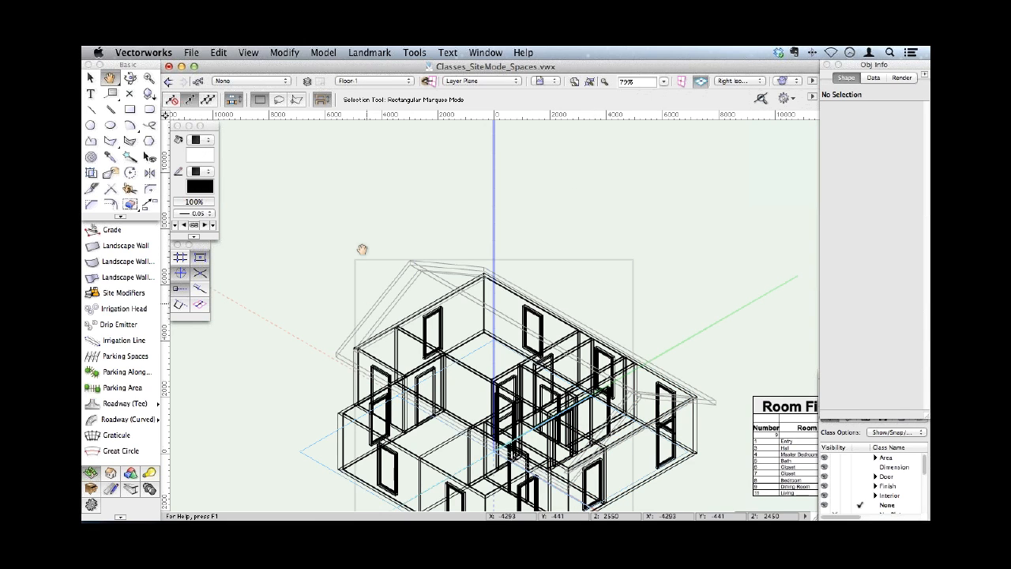
pyautogui.moveTo(361, 249); pyautogui.dragTo(357, 101)
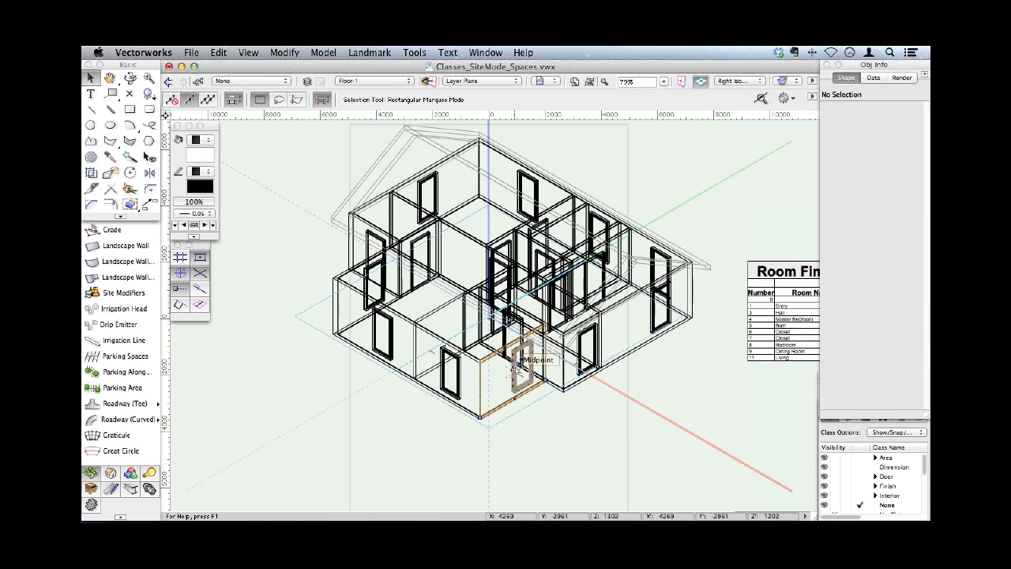
# - Open the ID tag settings of the front wall's window nearest the house corner and include the window on the schedule
pyautogui.click(515, 364)
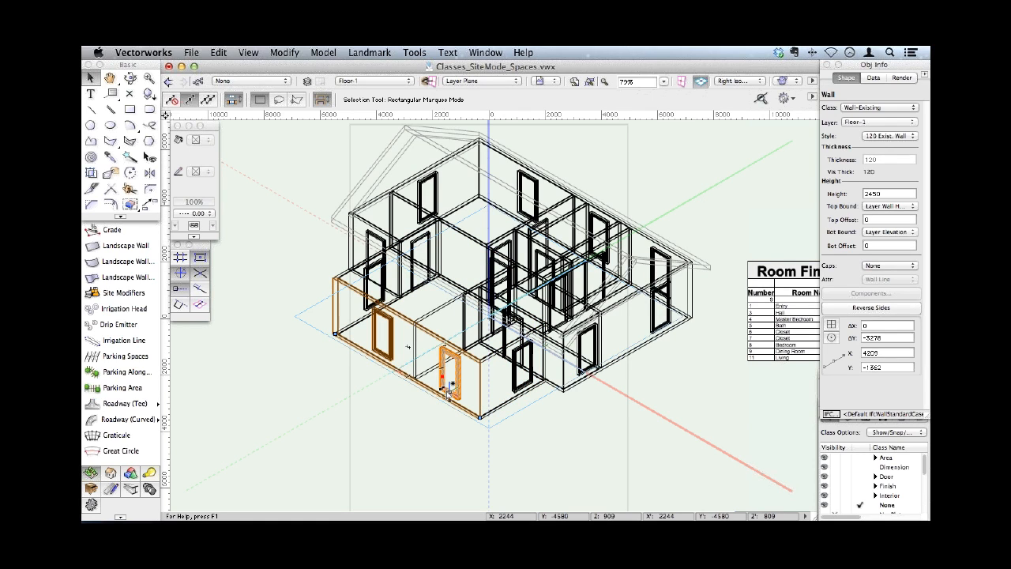
pyautogui.click(450, 378)
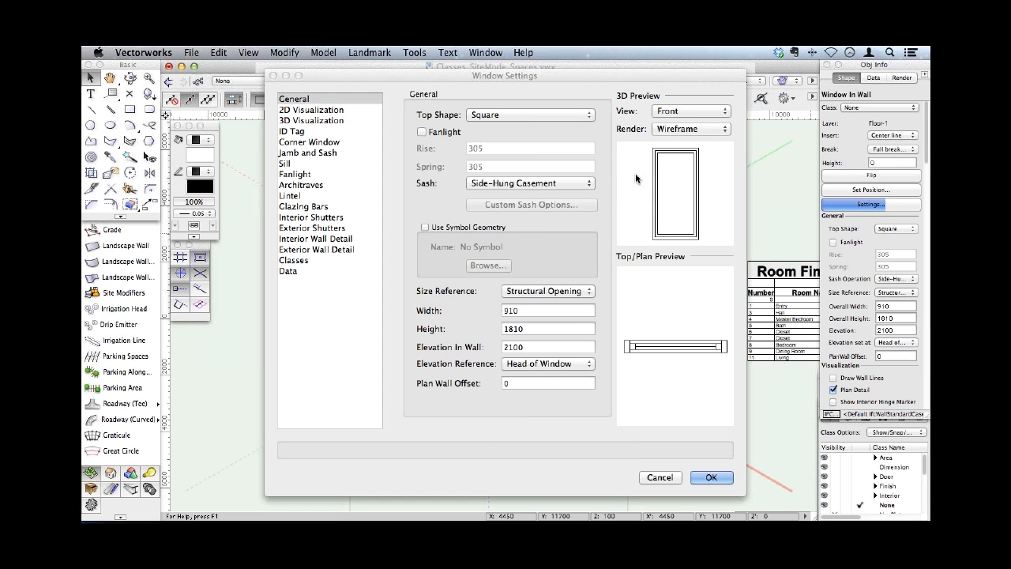
pyautogui.click(292, 131)
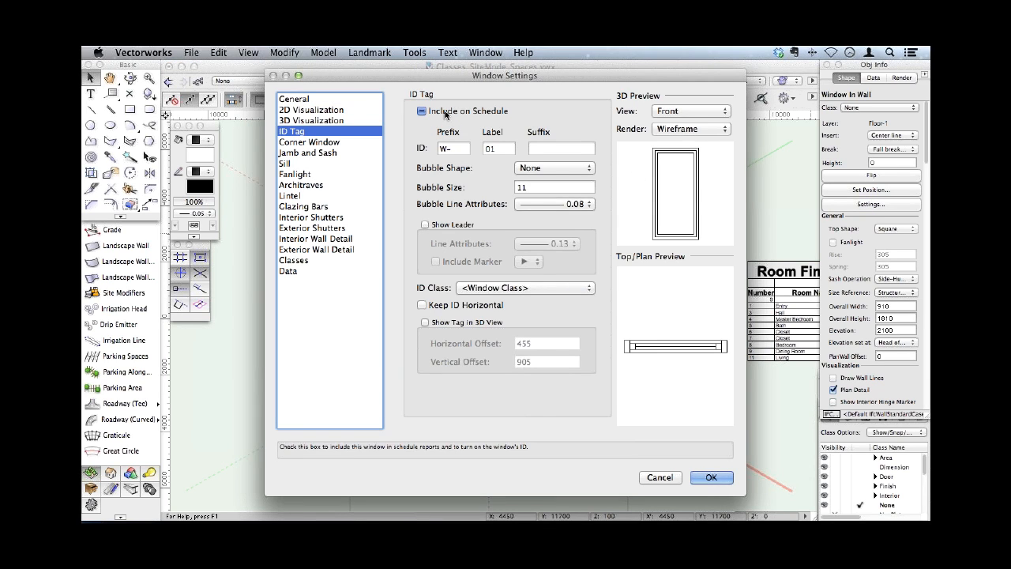
pyautogui.click(444, 112)
# - Set the window's ID class to Door-Numbers, keep the ID horizontal and show the tag in 3D view
pyautogui.click(562, 290)
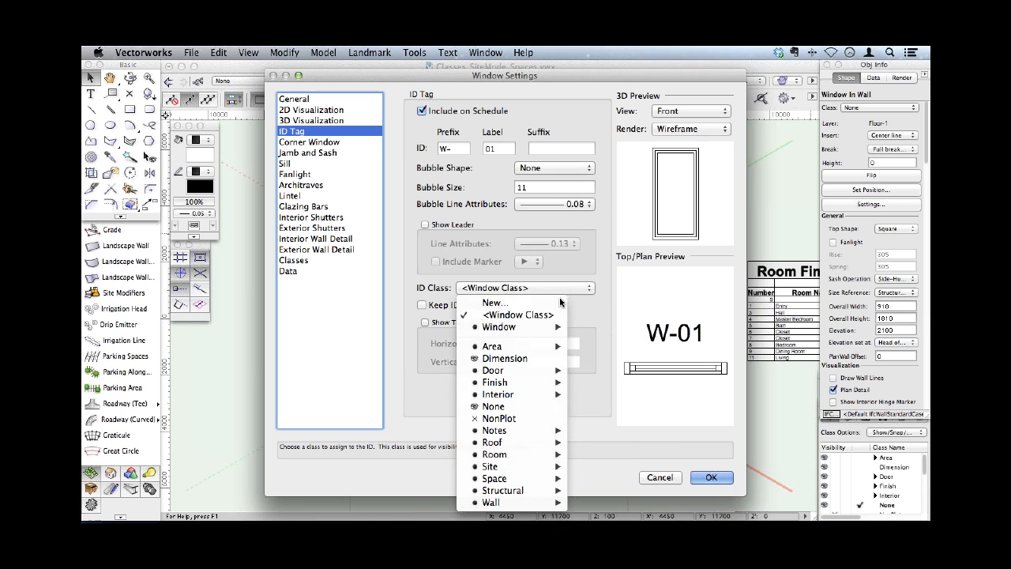
pyautogui.moveTo(545, 370)
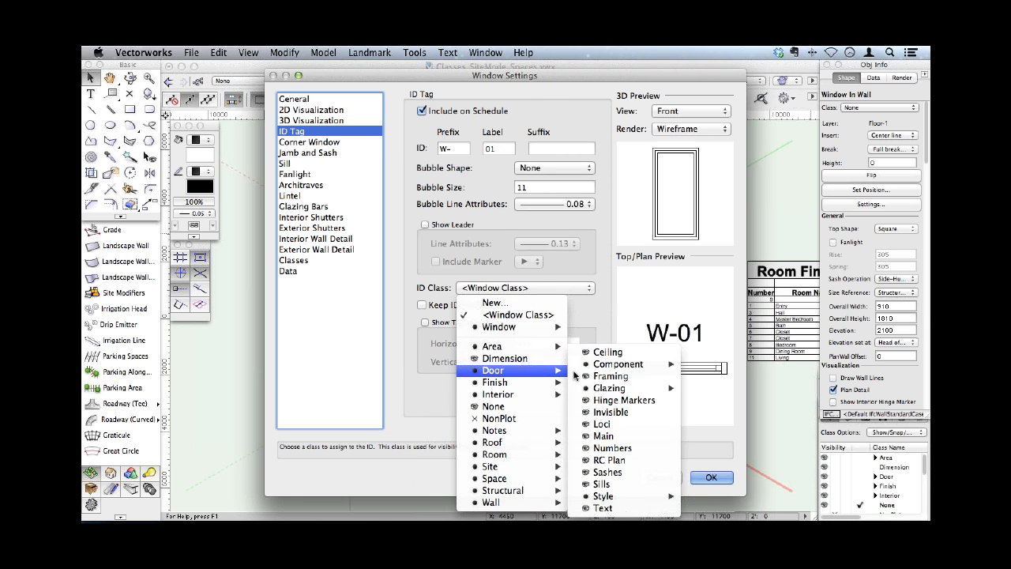
pyautogui.click(612, 447)
pyautogui.click(442, 305)
pyautogui.click(453, 322)
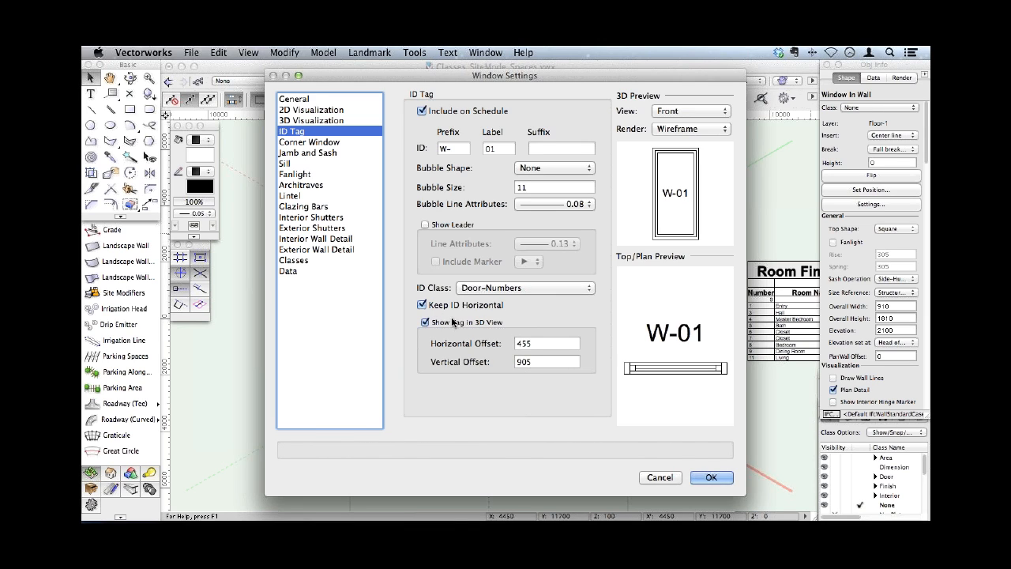
# - Give the window's ID tag a Hexagon bubble shape and apply the window settings
pyautogui.click(548, 168)
pyautogui.click(580, 201)
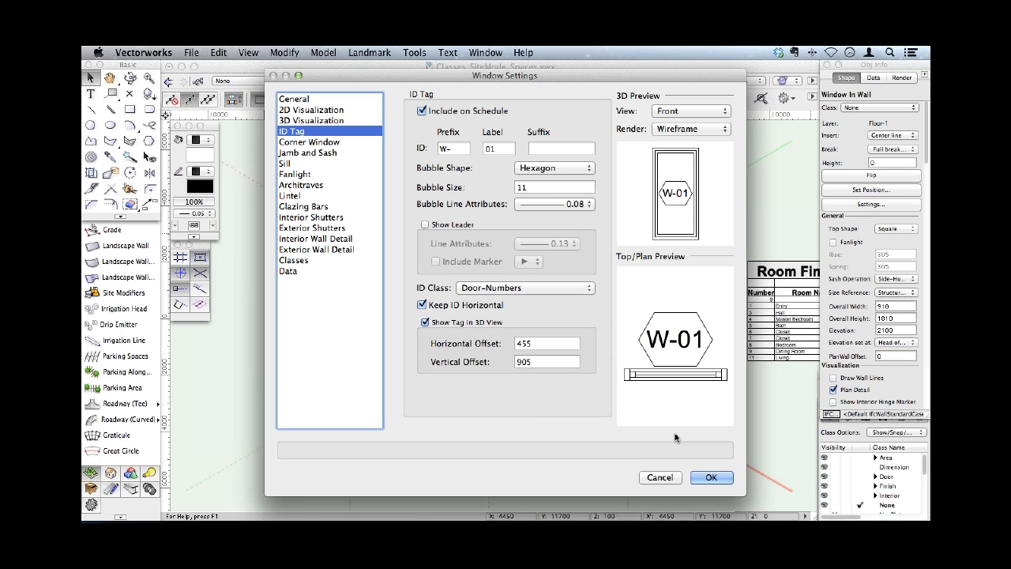
pyautogui.click(711, 477)
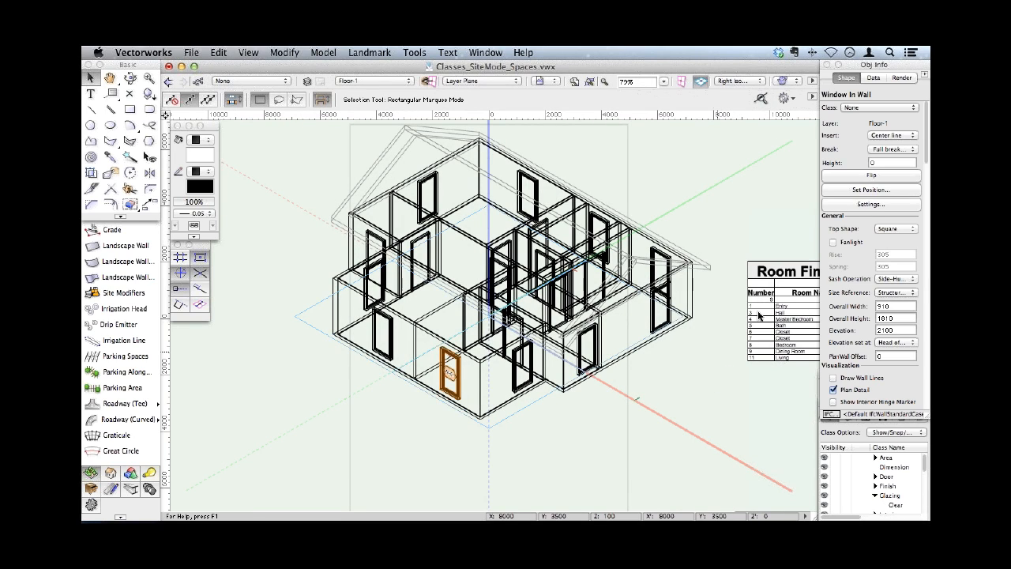
# - Select all similar windows in the house with the Select Similar tool, using the other front-wall window as reference
pyautogui.click(130, 157)
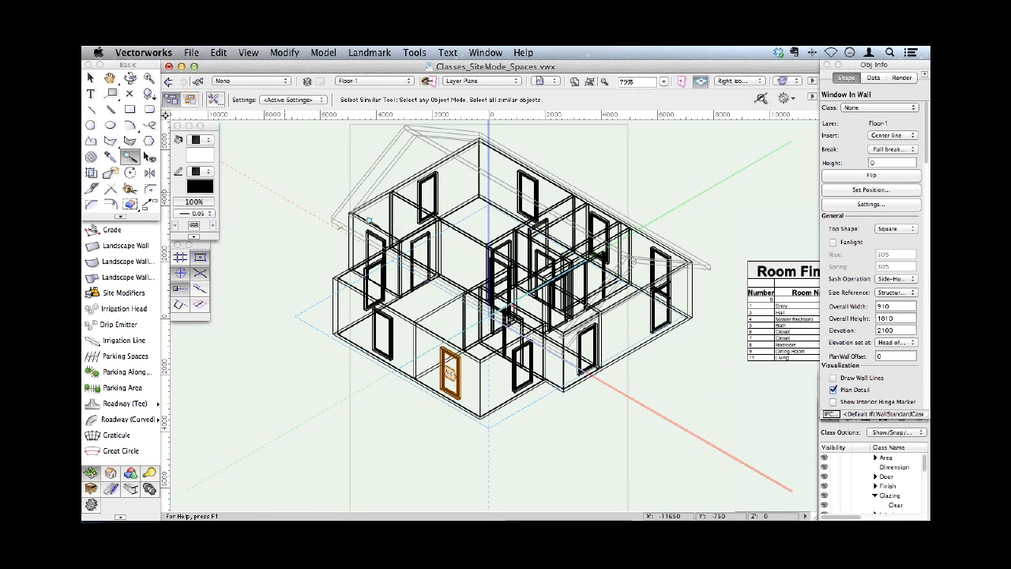
pyautogui.click(381, 352)
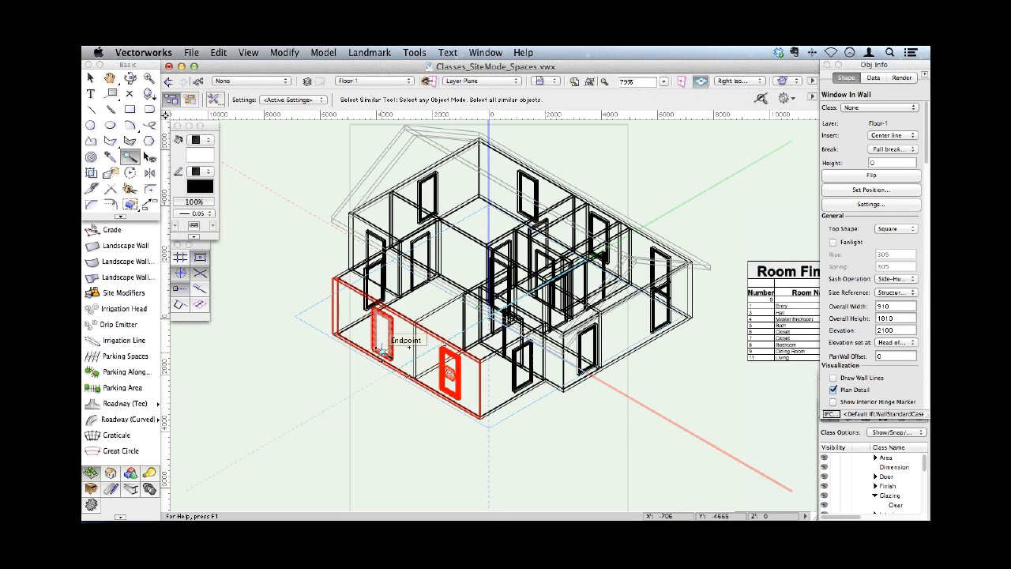
pyautogui.click(380, 347)
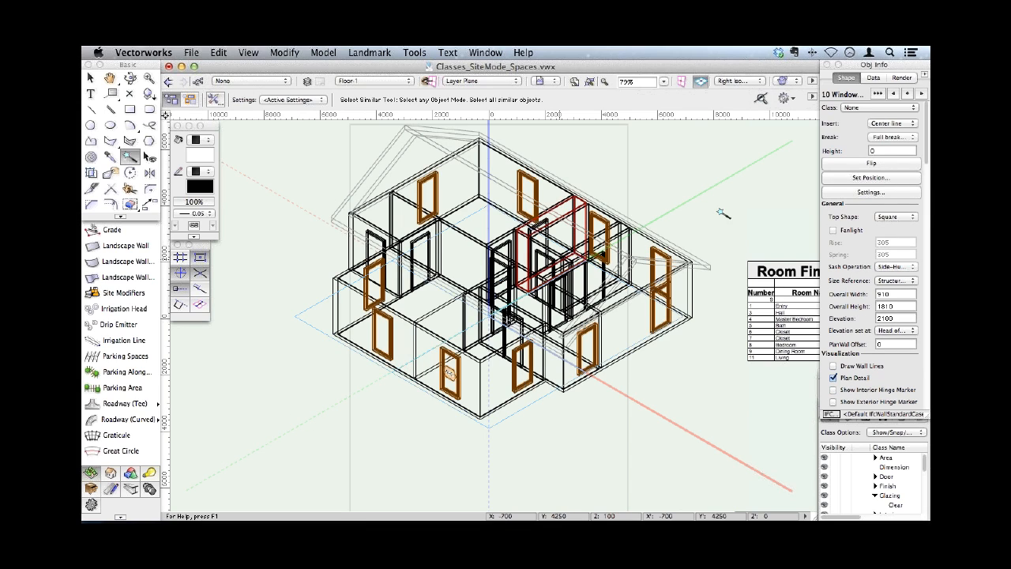
# - Open the selected windows' ID tag settings, assign the Door-Numbers ID class and keep the ID horizontal
pyautogui.click(861, 194)
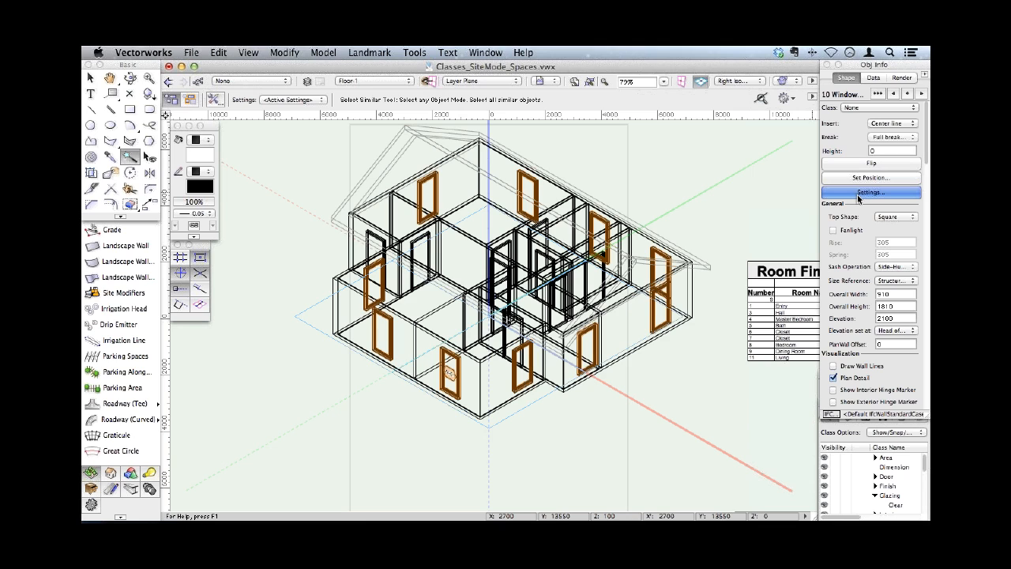
pyautogui.click(523, 287)
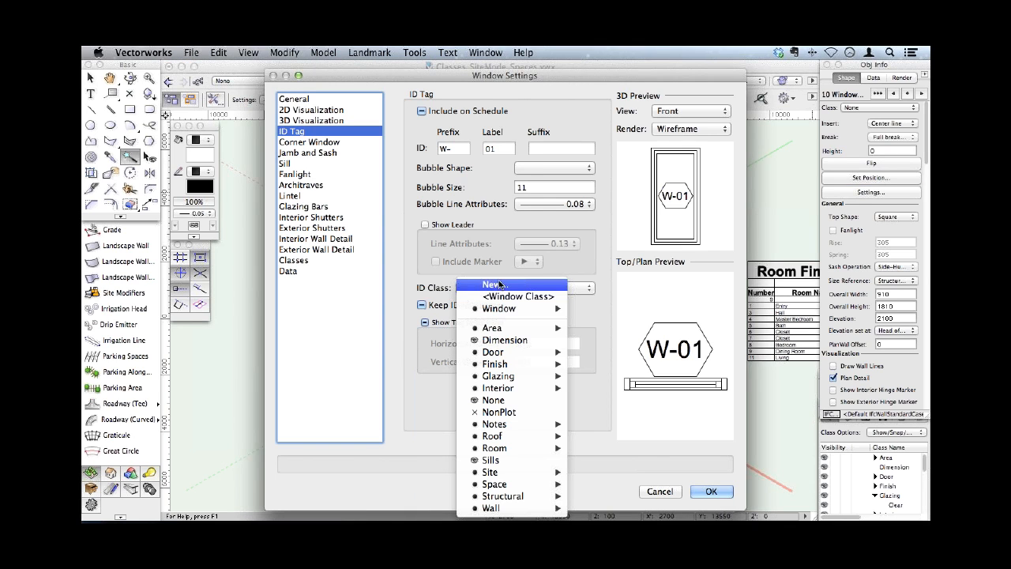
pyautogui.moveTo(521, 351)
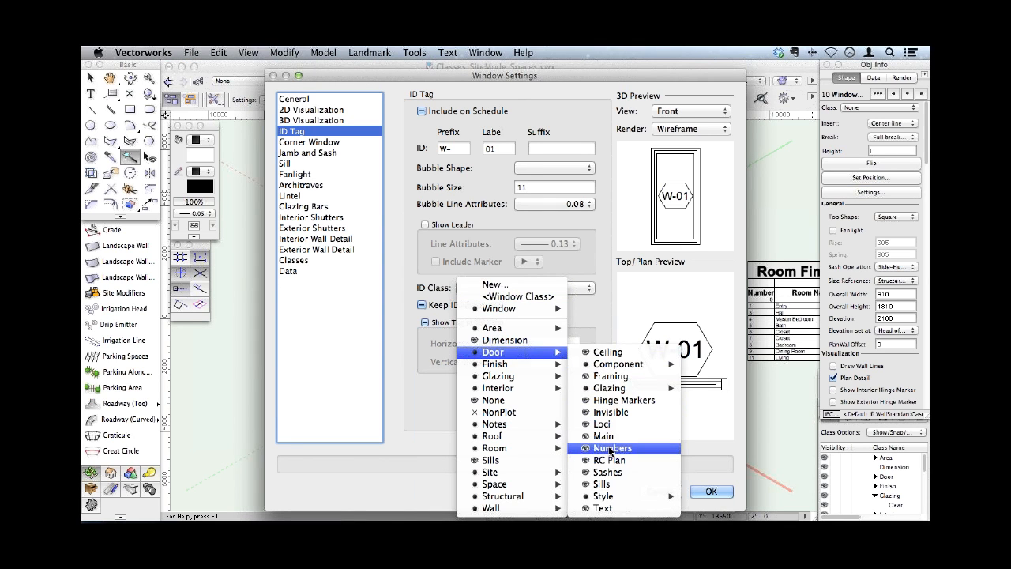
pyautogui.click(610, 448)
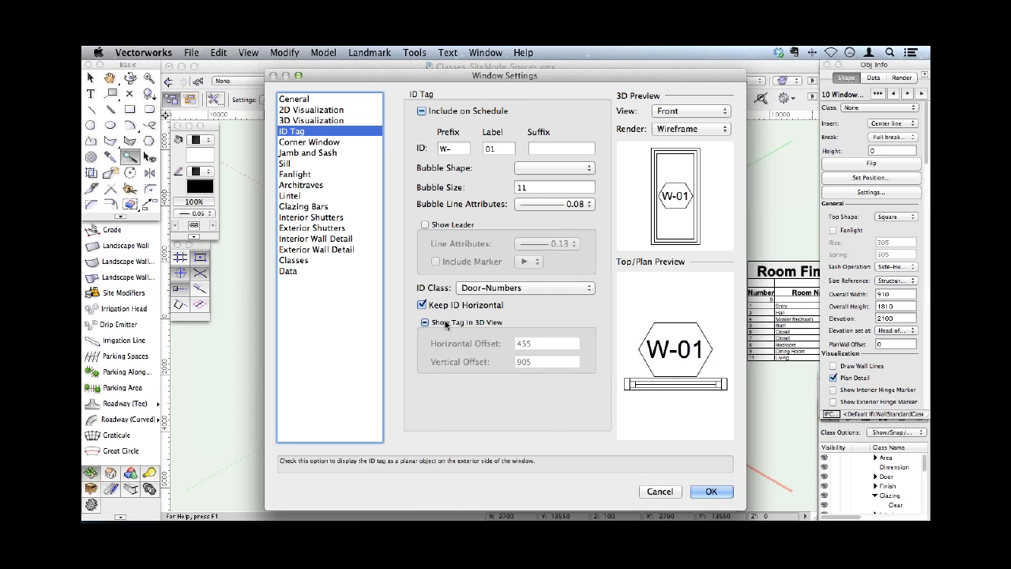
# - Show the selected windows' ID tags in 3D view with Hexagon bubbles, include the windows on the schedule, and apply the settings
pyautogui.click(530, 204)
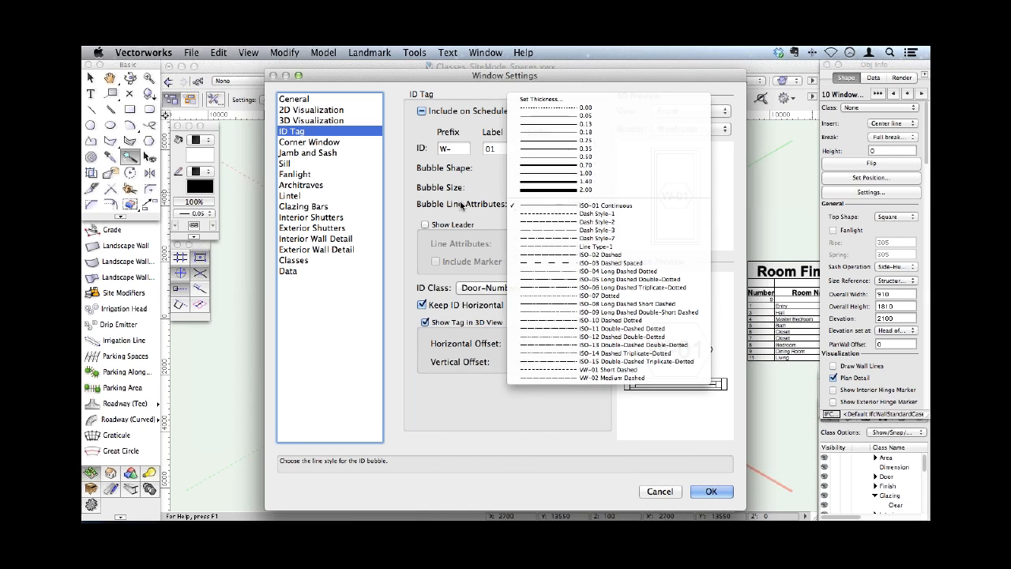
pyautogui.click(474, 197)
pyautogui.click(553, 167)
pyautogui.click(527, 201)
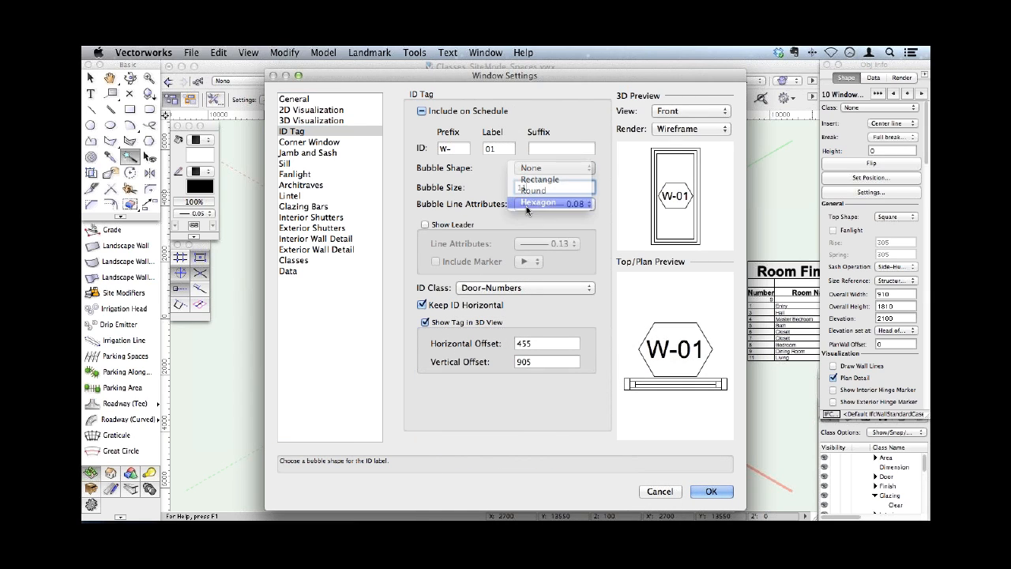
pyautogui.click(709, 491)
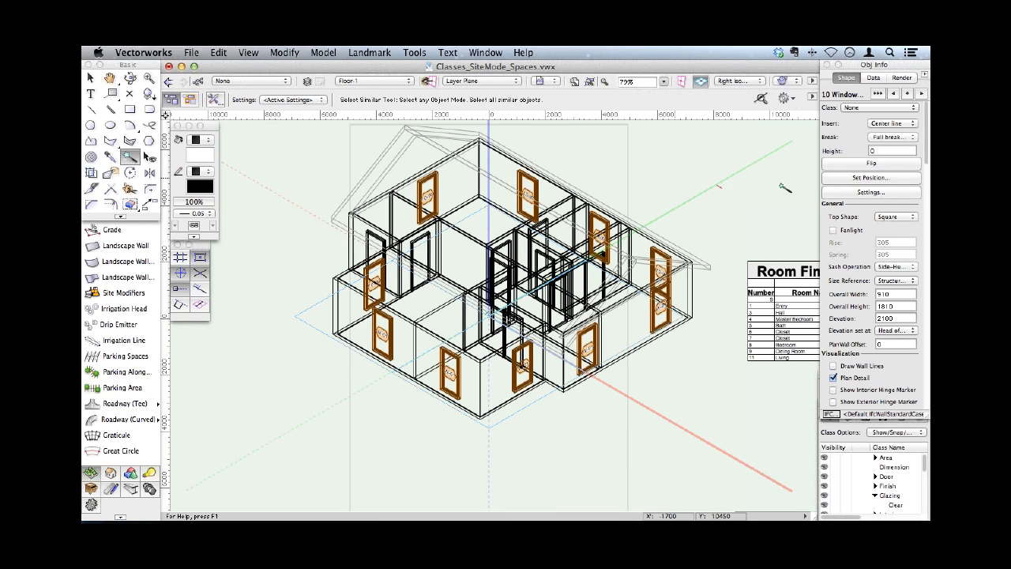
# - Examine the selected windows' 2D Visualization settings and cancel the settings dialog
pyautogui.click(838, 195)
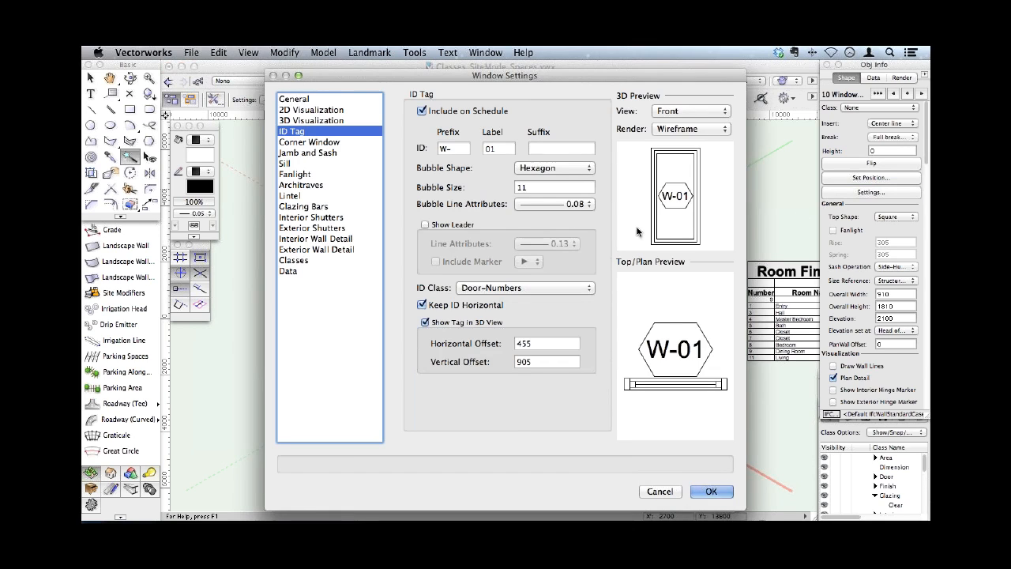
pyautogui.click(312, 110)
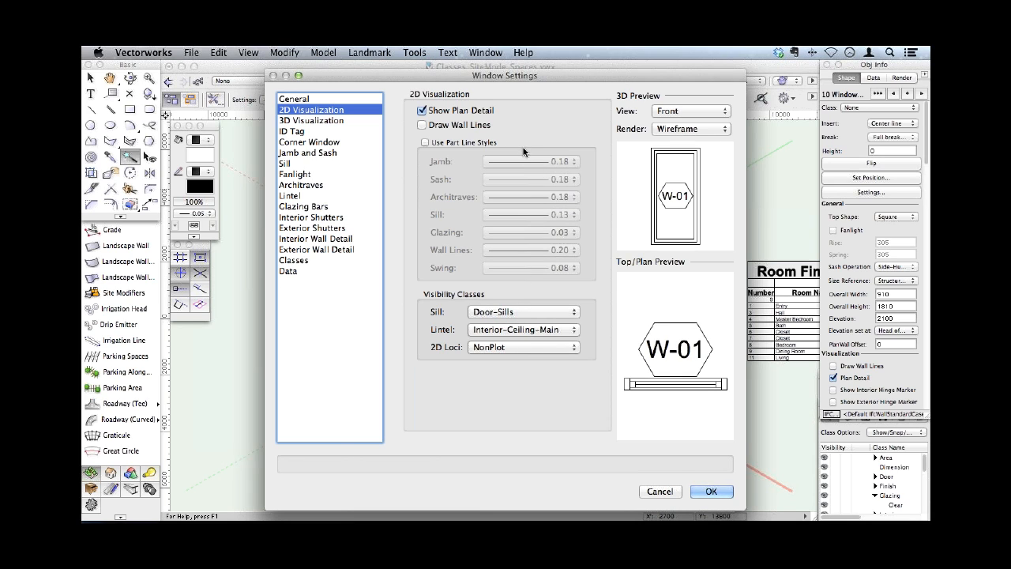
pyautogui.click(665, 490)
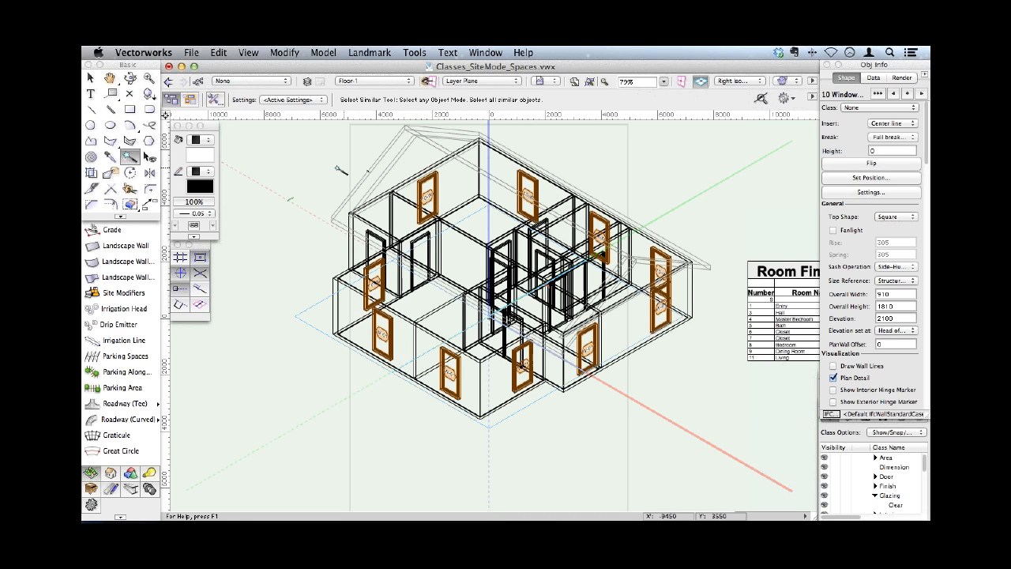
# - Switch to Top/Plan view and set the pen style of the selected windows to Line Type
pyautogui.press('super+shift+g')
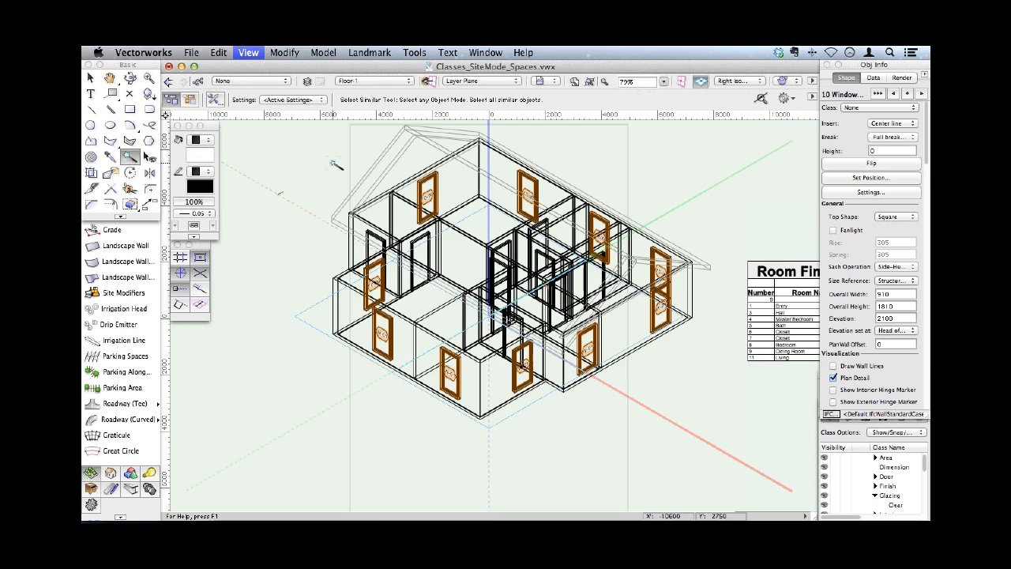
pyautogui.press('F5')
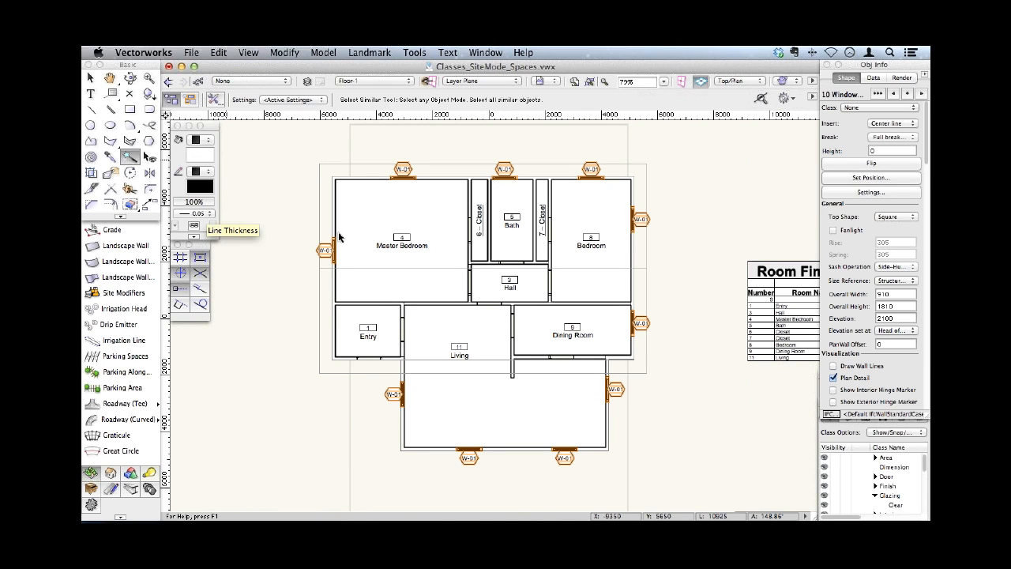
pyautogui.click(197, 214)
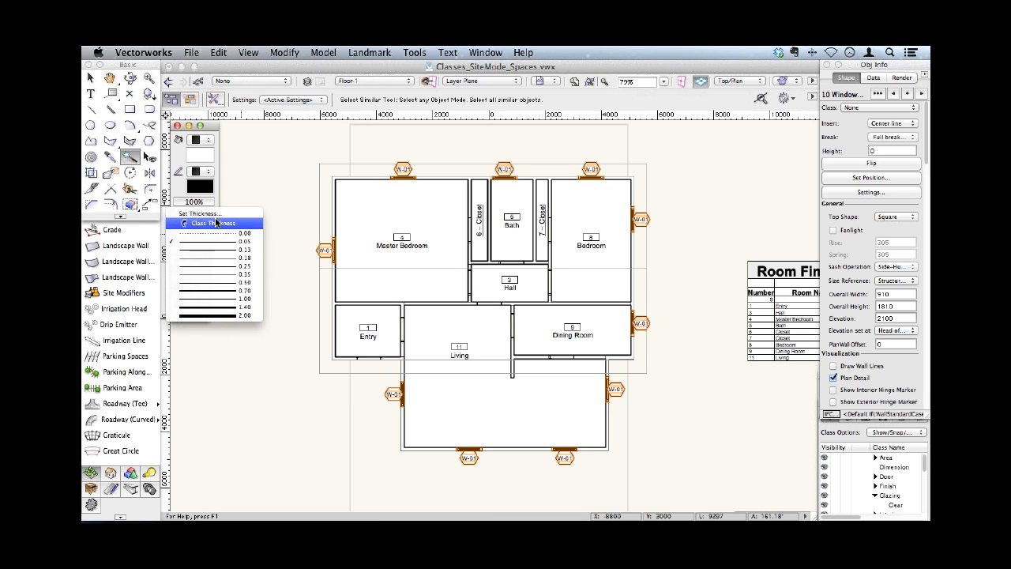
pyautogui.click(203, 187)
pyautogui.click(205, 173)
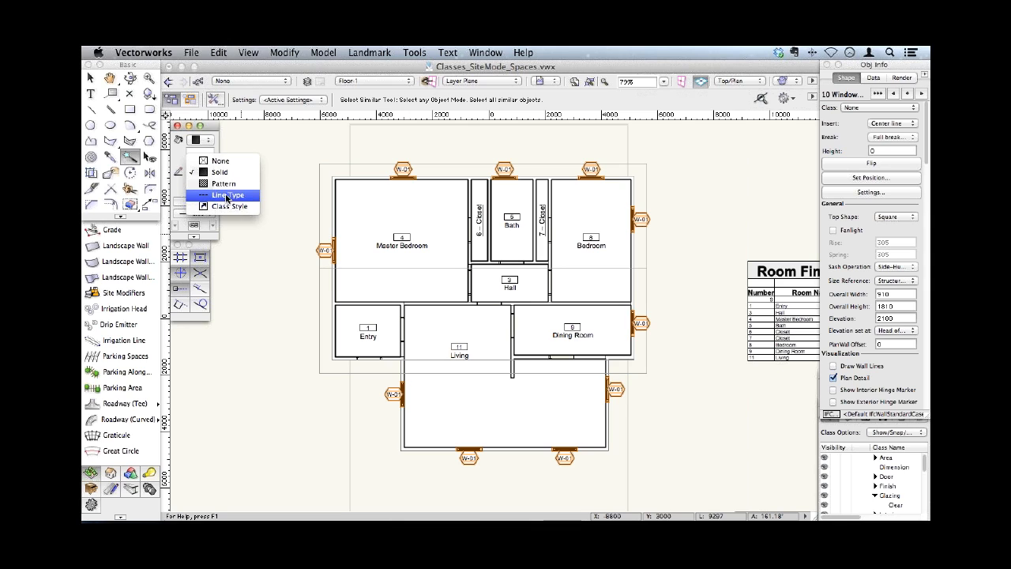
pyautogui.click(227, 195)
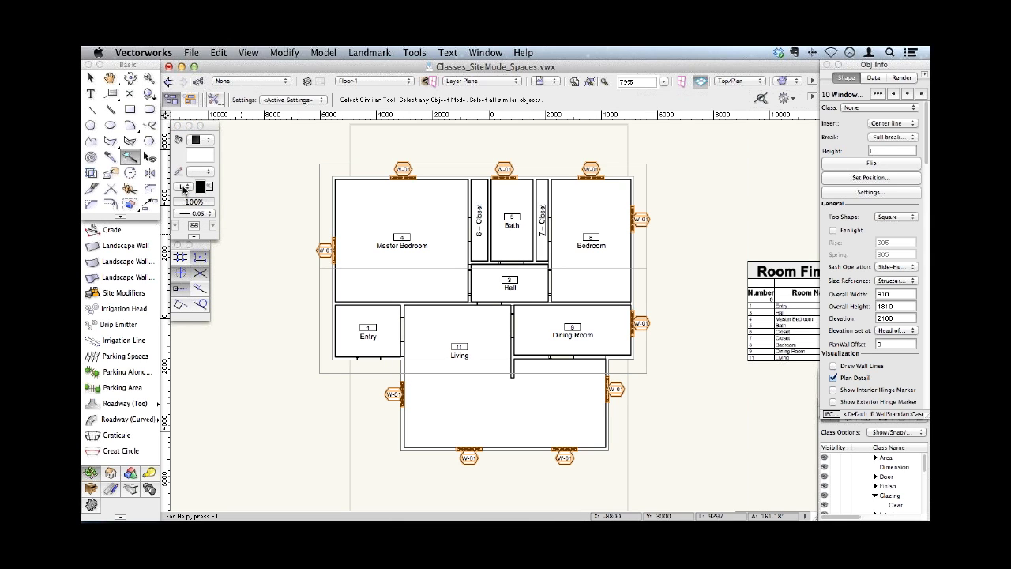
# - Browse the available line types and assign a different one to the selected windows
pyautogui.click(183, 188)
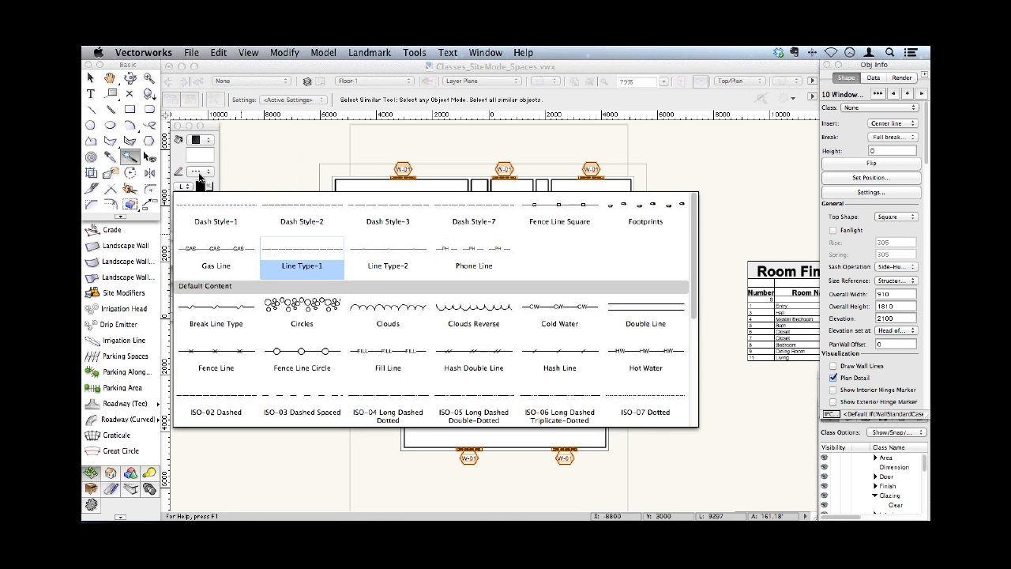
pyautogui.click(184, 178)
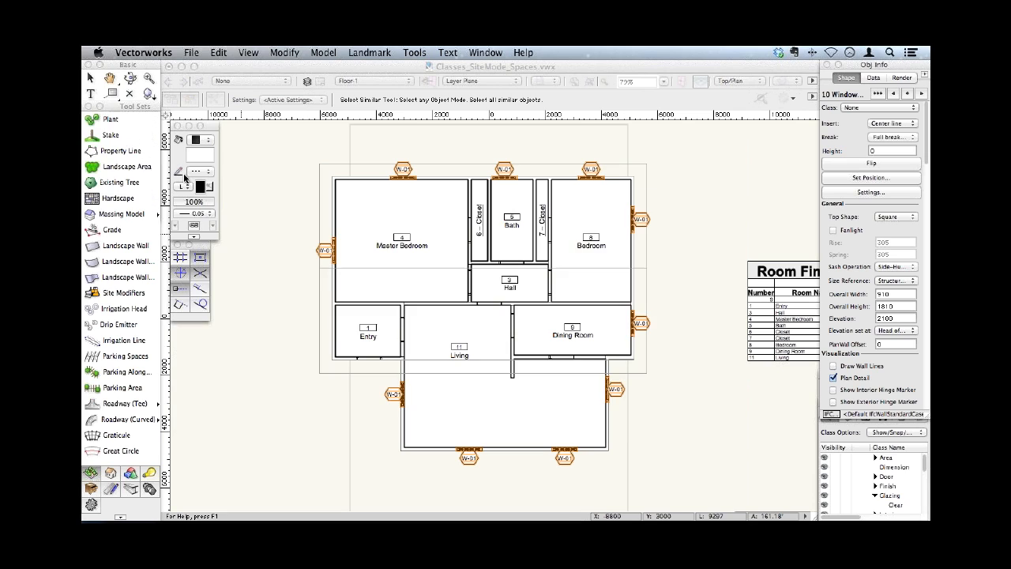
pyautogui.click(204, 175)
pyautogui.click(208, 174)
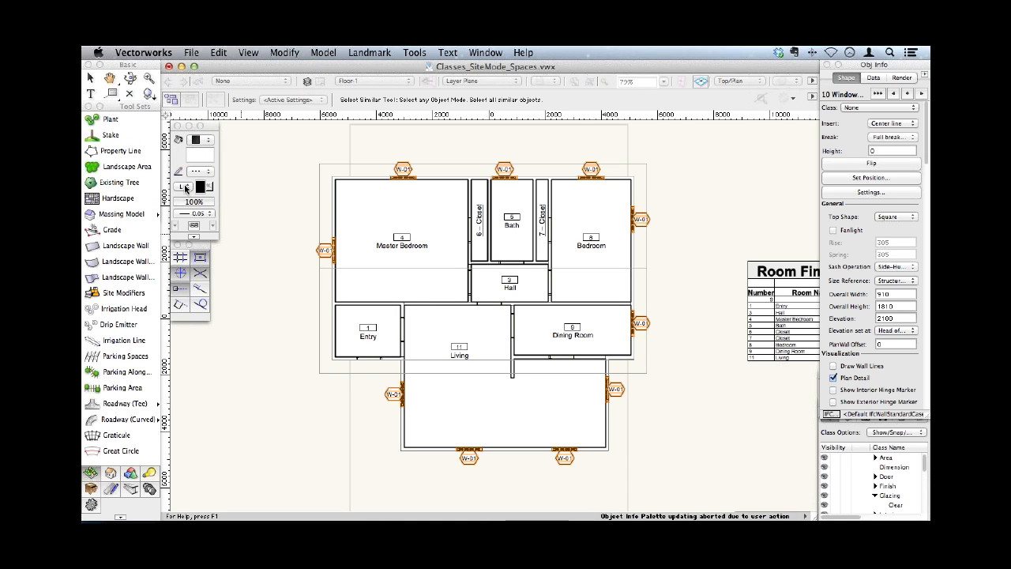
pyautogui.click(184, 188)
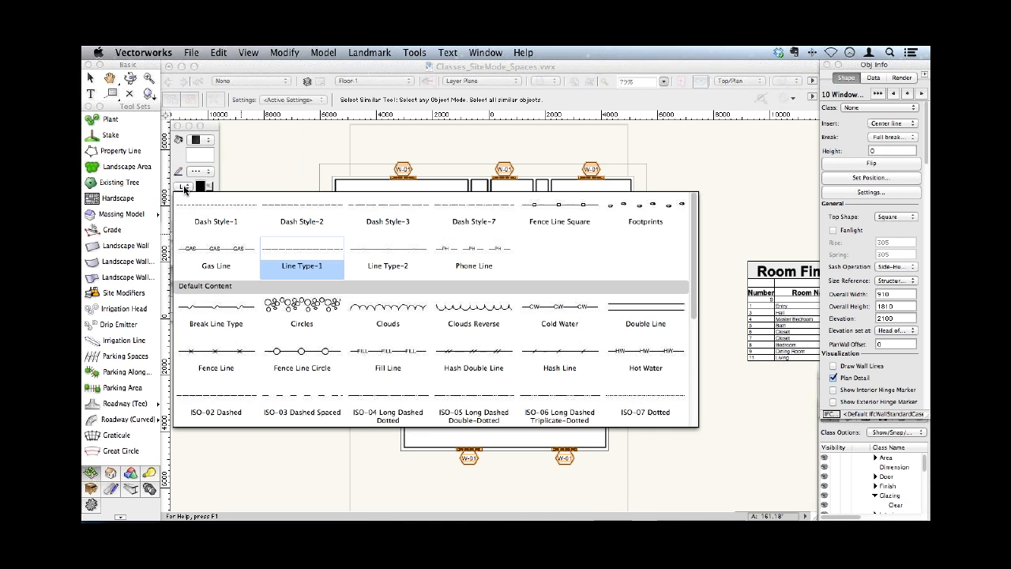
pyautogui.click(371, 184)
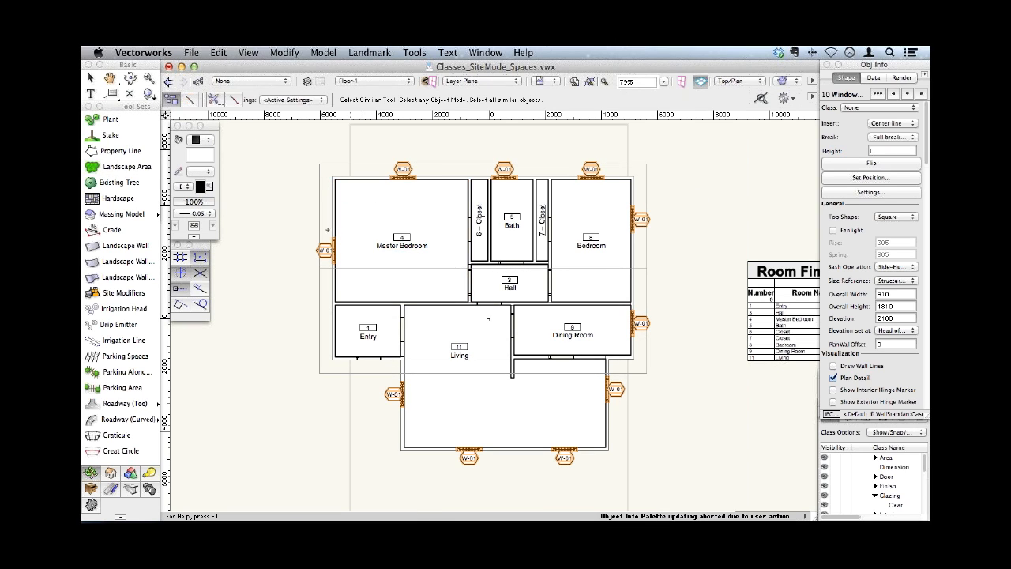
pyautogui.press('2')
pyautogui.click(299, 217)
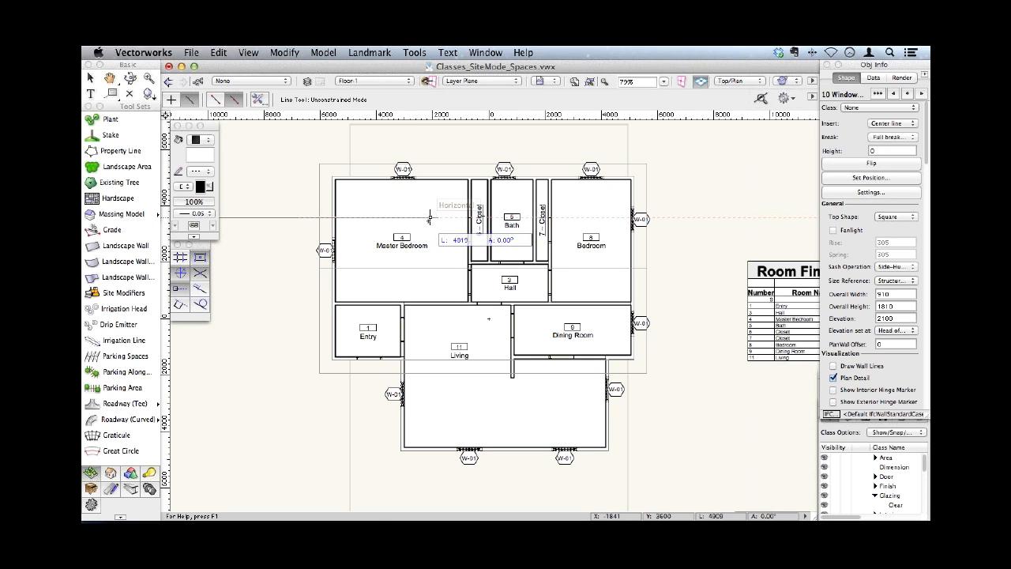
pyautogui.click(384, 217)
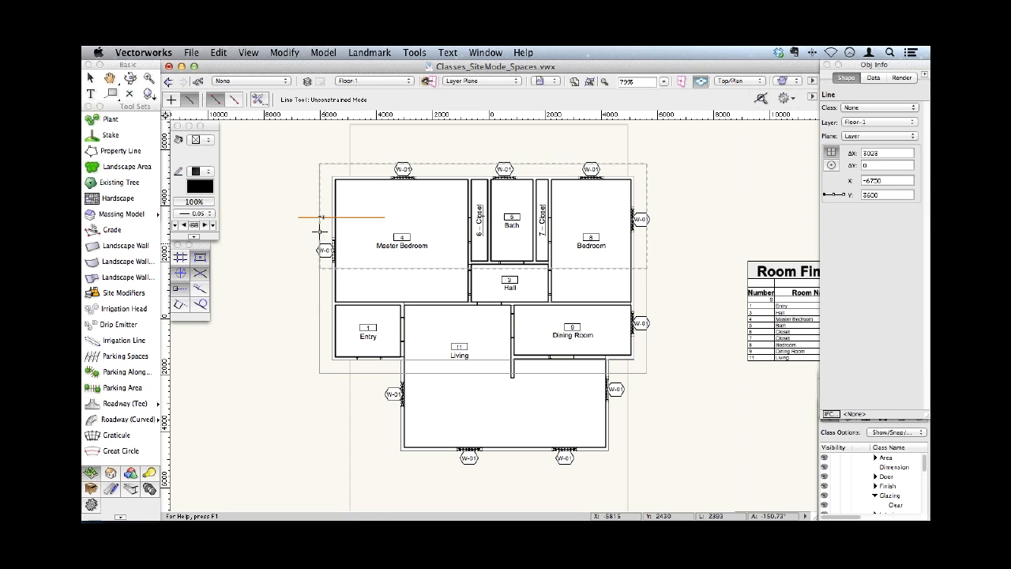
pyautogui.press('Delete')
# - Draw a winding freehand polyline about 10863 mm wide and 5009 mm high from below the Entry, through Living and Dining Room, past the house's right wall
pyautogui.moveTo(144, 106); pyautogui.dragTo(139, 221)
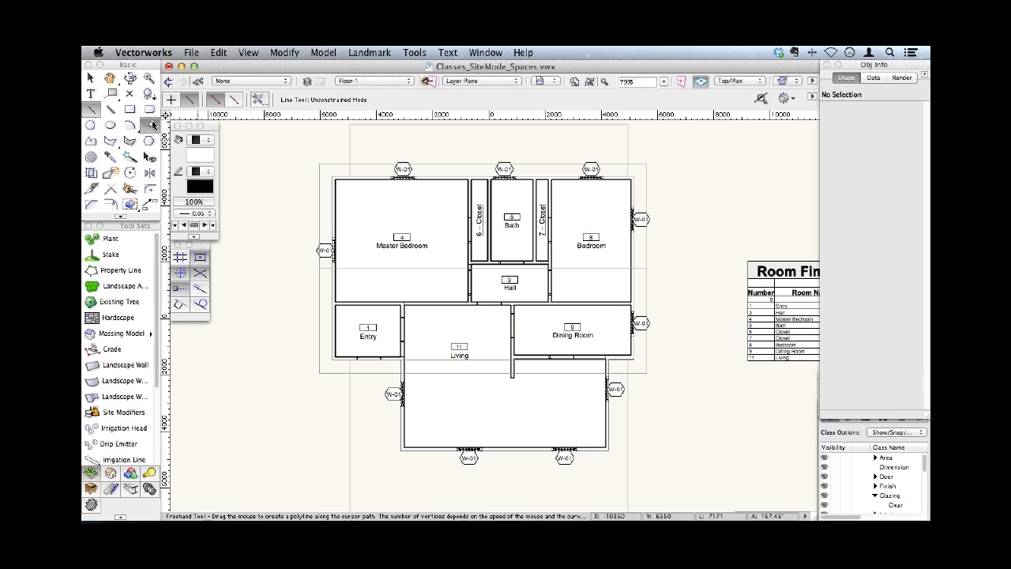
pyautogui.click(152, 125)
pyautogui.moveTo(368, 376)
pyautogui.mouseDown()
pyautogui.moveTo(388, 318)
pyautogui.moveTo(455, 412)
pyautogui.moveTo(551, 358)
pyautogui.moveTo(582, 291)
pyautogui.moveTo(675, 277)
pyautogui.mouseUp()
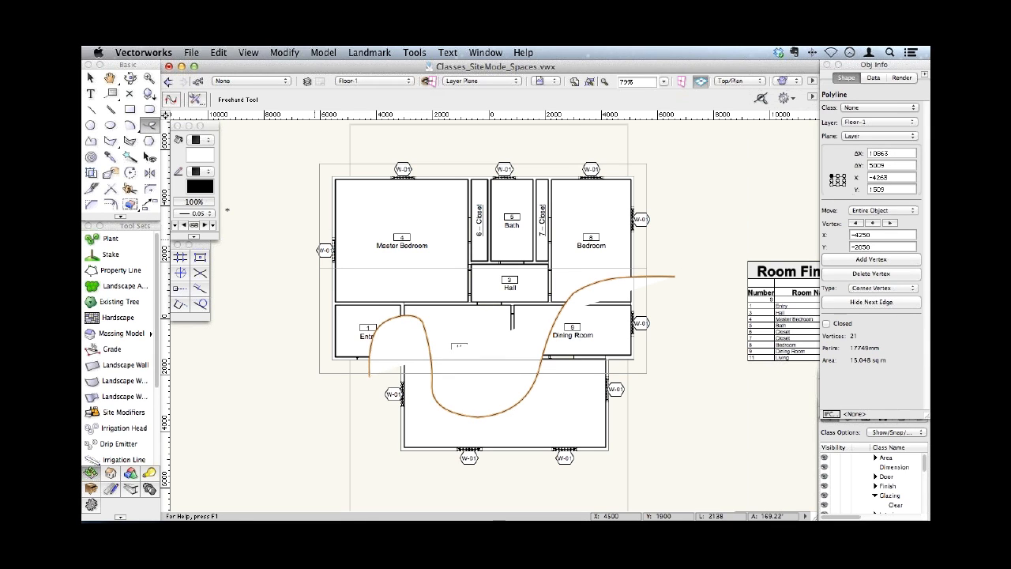
# - Set the freehand polyline's pen style to Line Type, trying Fence Line Square before assigning Phone Line
pyautogui.click(201, 172)
pyautogui.click(204, 196)
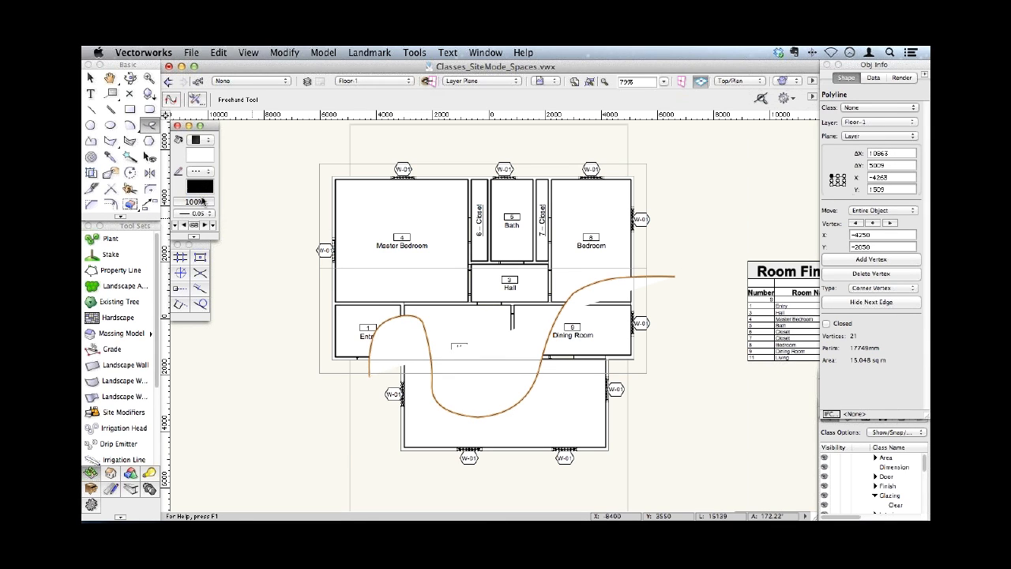
pyautogui.click(187, 190)
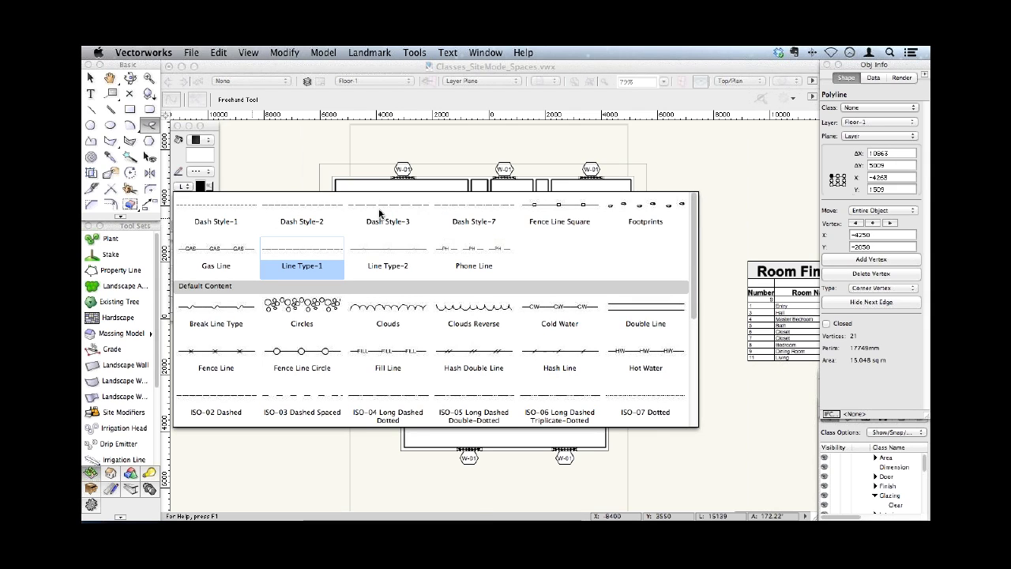
pyautogui.click(547, 207)
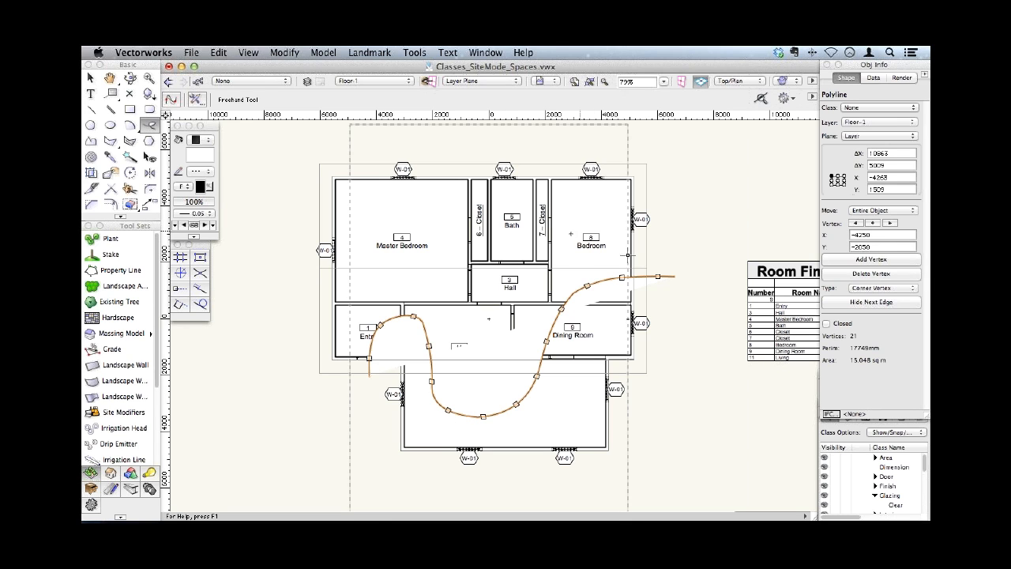
pyautogui.click(207, 193)
pyautogui.click(459, 257)
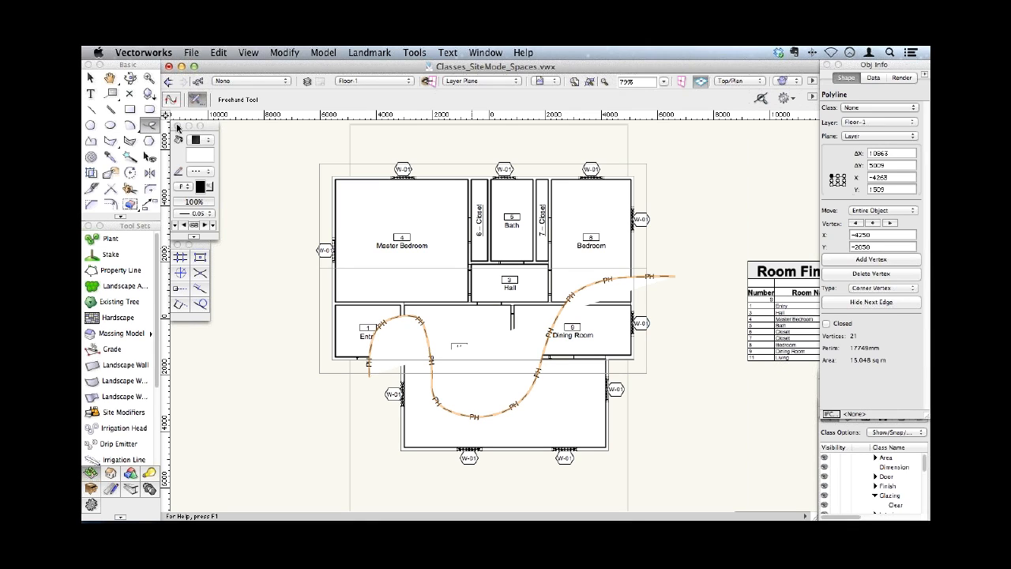
# - Remove the freehand polyline's fill and set its line type to Circles
pyautogui.click(202, 140)
pyautogui.click(217, 133)
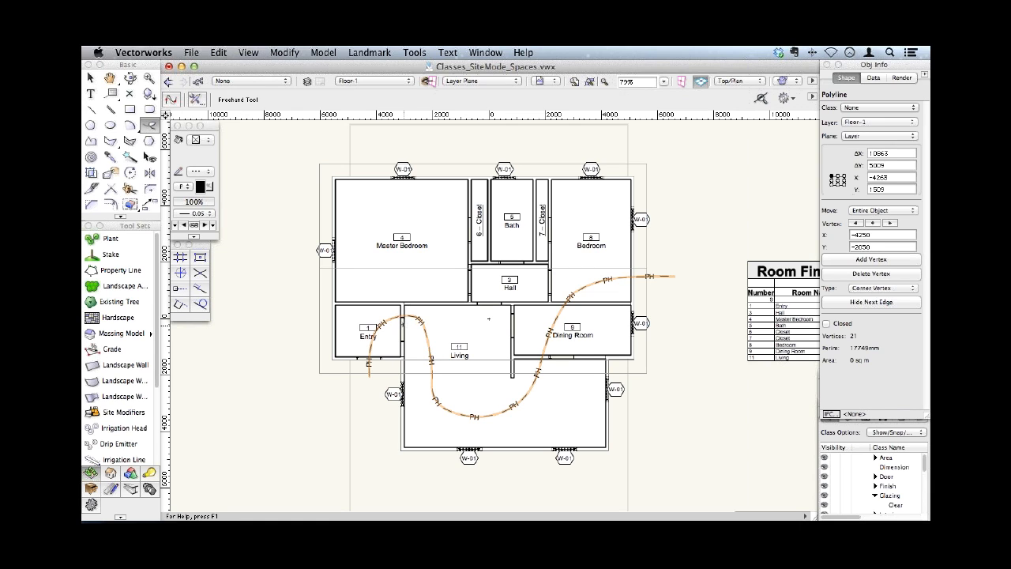
pyautogui.click(186, 188)
pyautogui.click(286, 305)
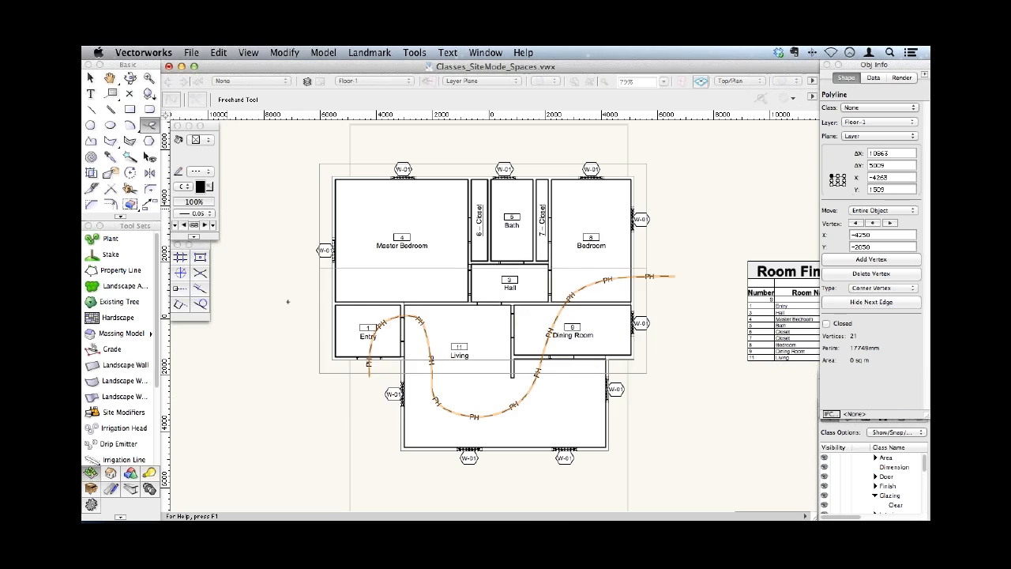
# - Set the freehand polyline's line type to Footprints and inspect it closely around the Entry and Living rooms
pyautogui.click(184, 188)
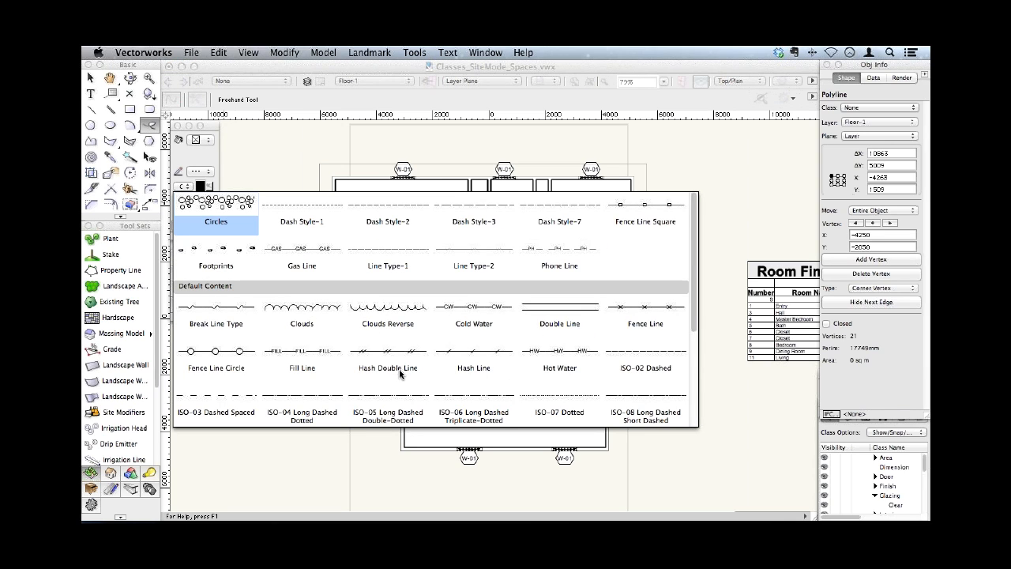
pyautogui.click(219, 253)
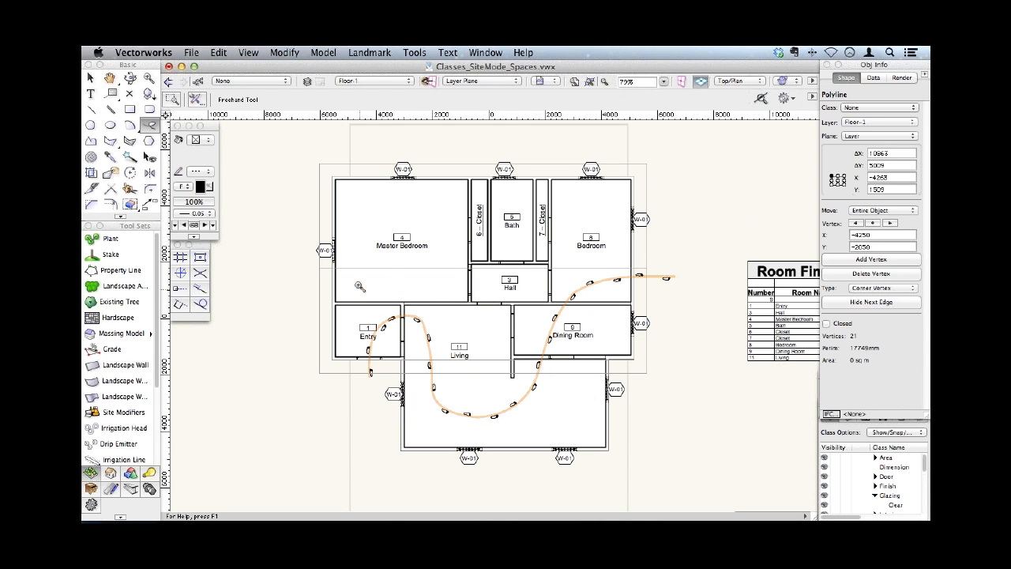
pyautogui.press('c')
pyautogui.moveTo(344, 283); pyautogui.dragTo(467, 410)
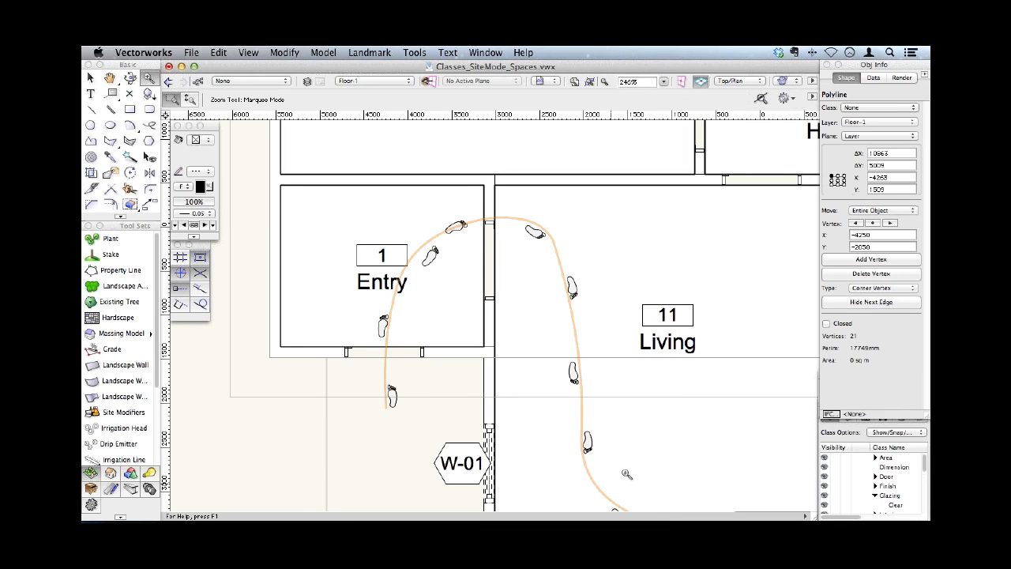
# - Delete the freehand polyline and return to the full floor plan
pyautogui.press('Delete')
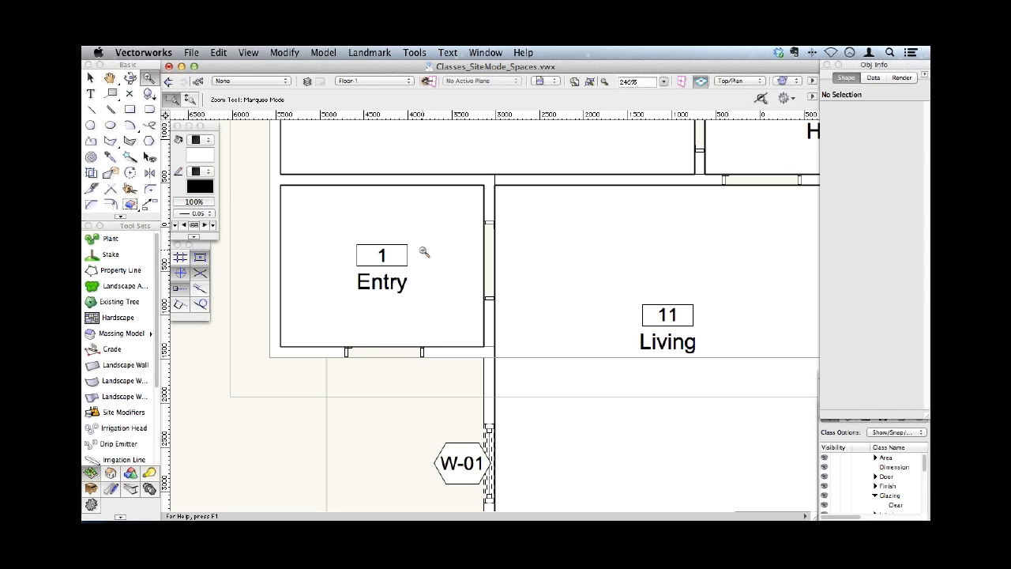
pyautogui.press('super+4')
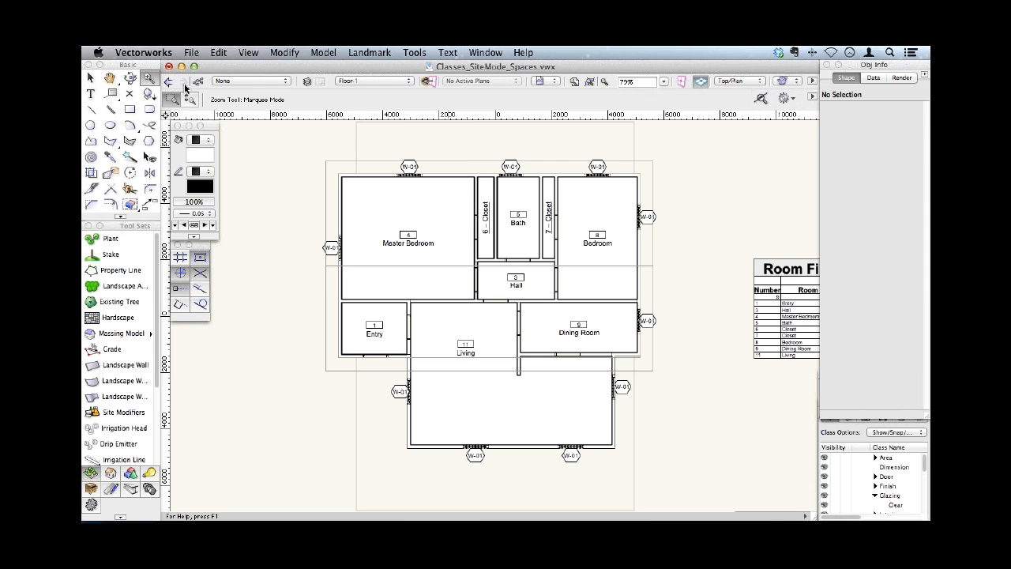
# - Set the layer options to Show/Snap/Modify Others and select the roof over the floor plan
pyautogui.rightClick(739, 177)
pyautogui.moveTo(774, 354)
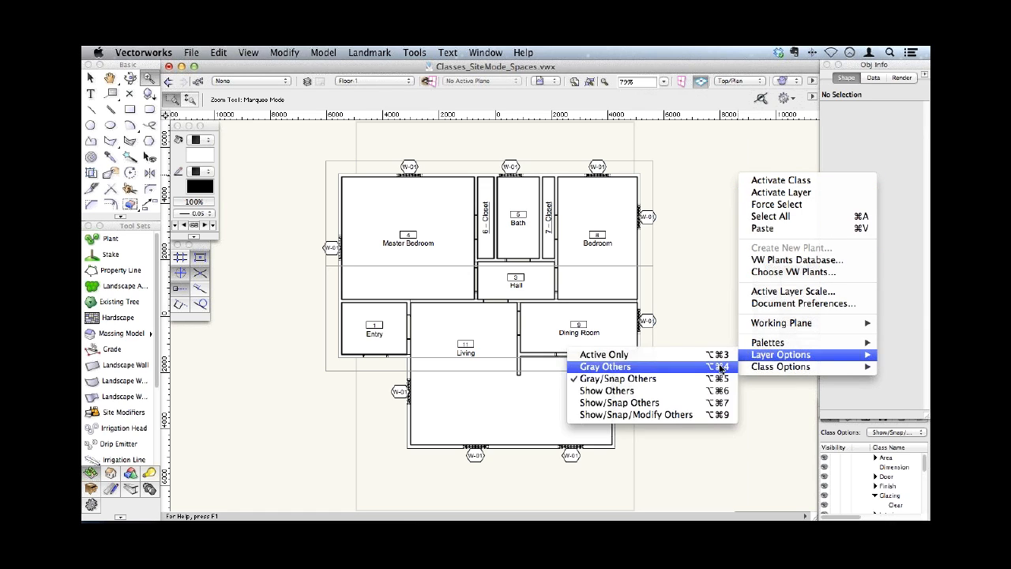
pyautogui.click(651, 417)
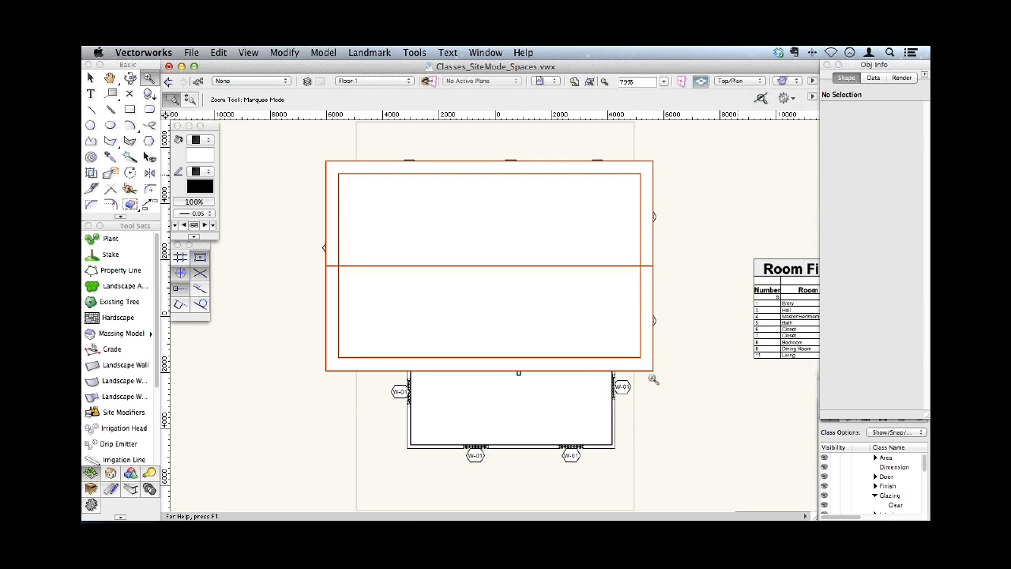
pyautogui.click(639, 266)
# - Decline the backup copy, move the Navigation palette out over the drawing area and list its design layers
pyautogui.click(480, 53)
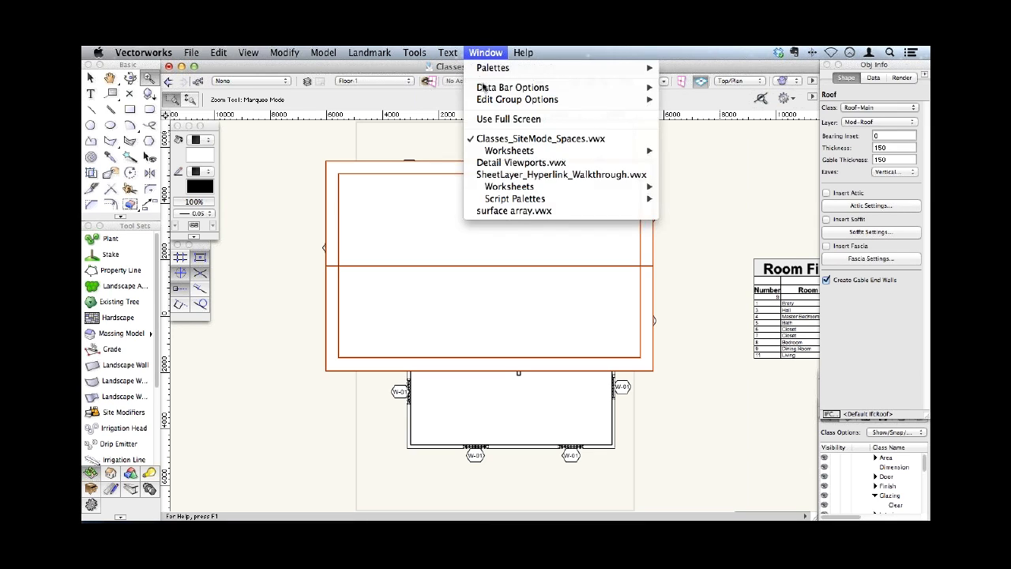
pyautogui.moveTo(508, 69)
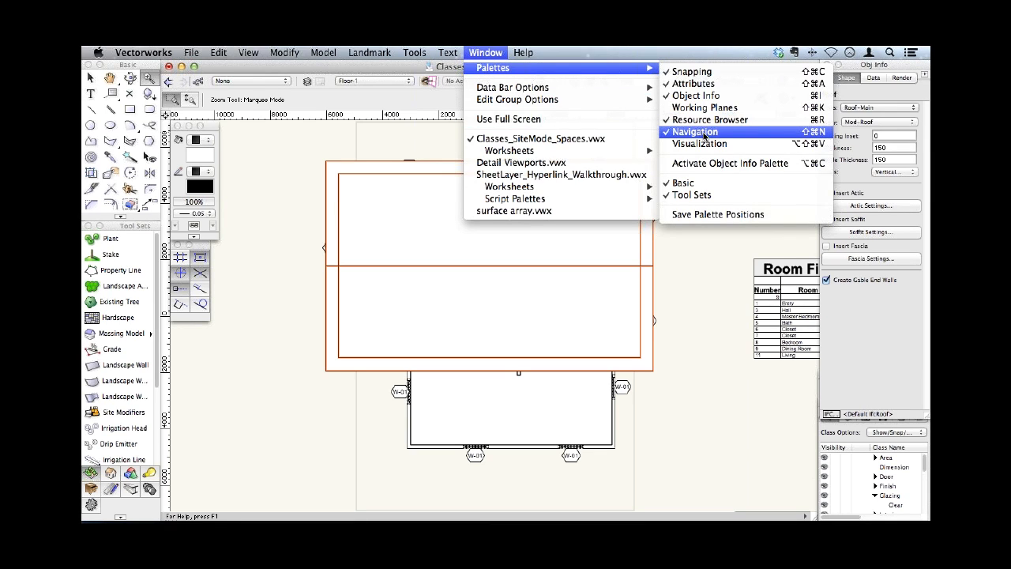
pyautogui.click(851, 430)
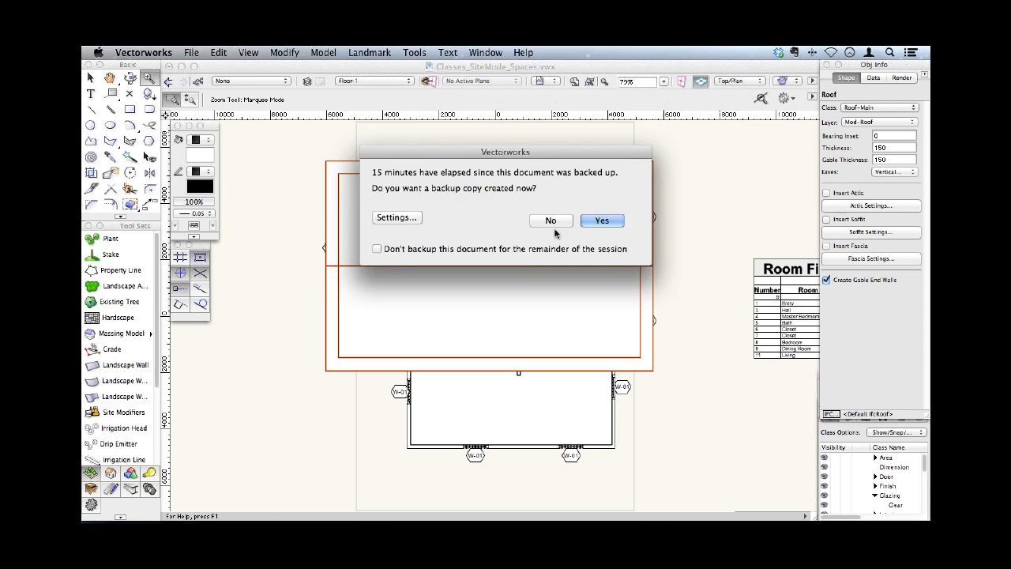
pyautogui.click(555, 223)
pyautogui.moveTo(835, 413)
pyautogui.mouseDown()
pyautogui.moveTo(736, 226)
pyautogui.moveTo(713, 137)
pyautogui.moveTo(717, 105)
pyautogui.mouseUp()
pyautogui.click(748, 136)
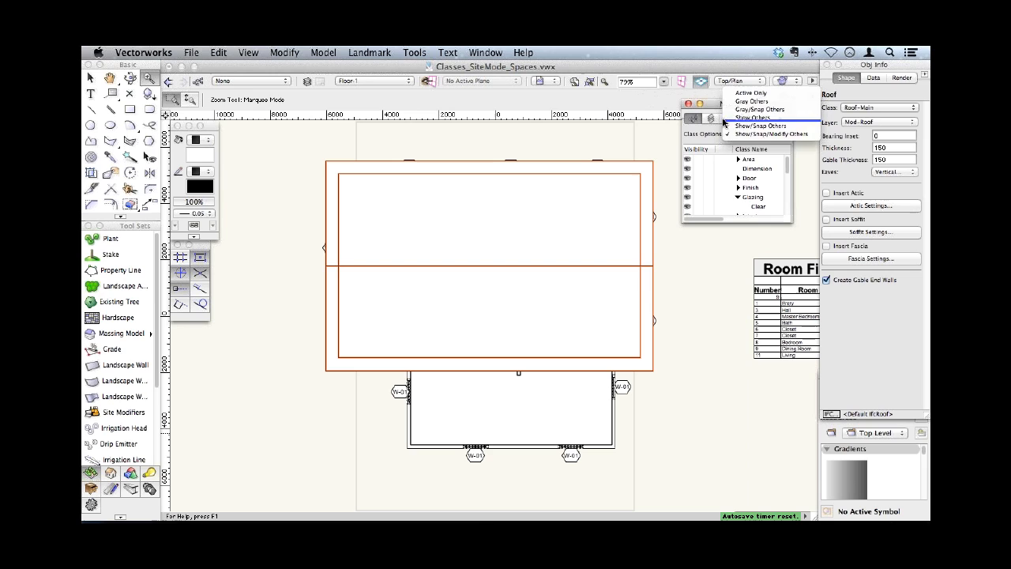
pyautogui.click(708, 132)
pyautogui.click(710, 118)
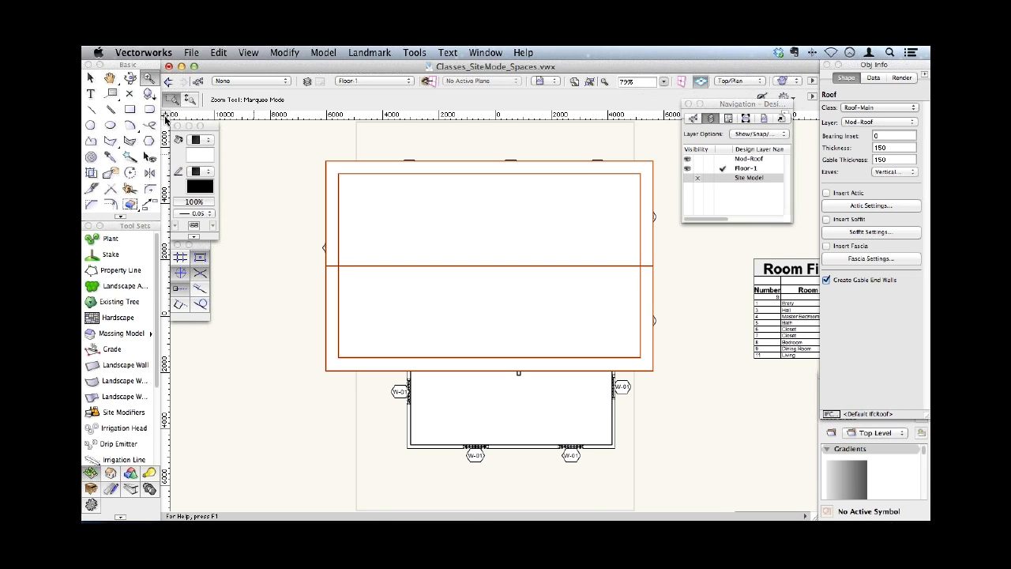
# - Orbit the house from plan into an angled 3D view with Flyover and switch to the Walkthrough tool
pyautogui.click(130, 78)
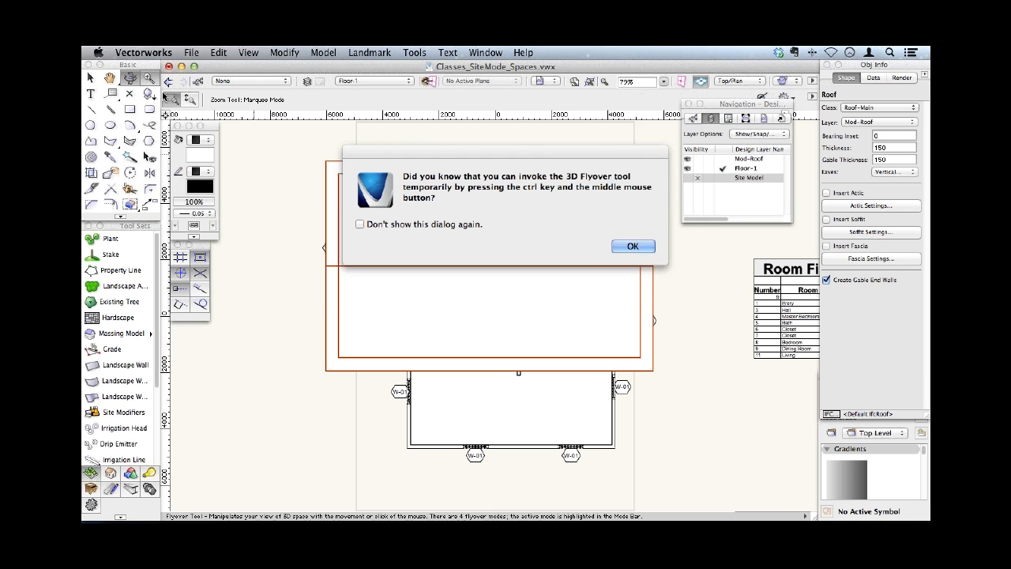
pyautogui.click(632, 245)
pyautogui.moveTo(565, 304); pyautogui.dragTo(416, 188)
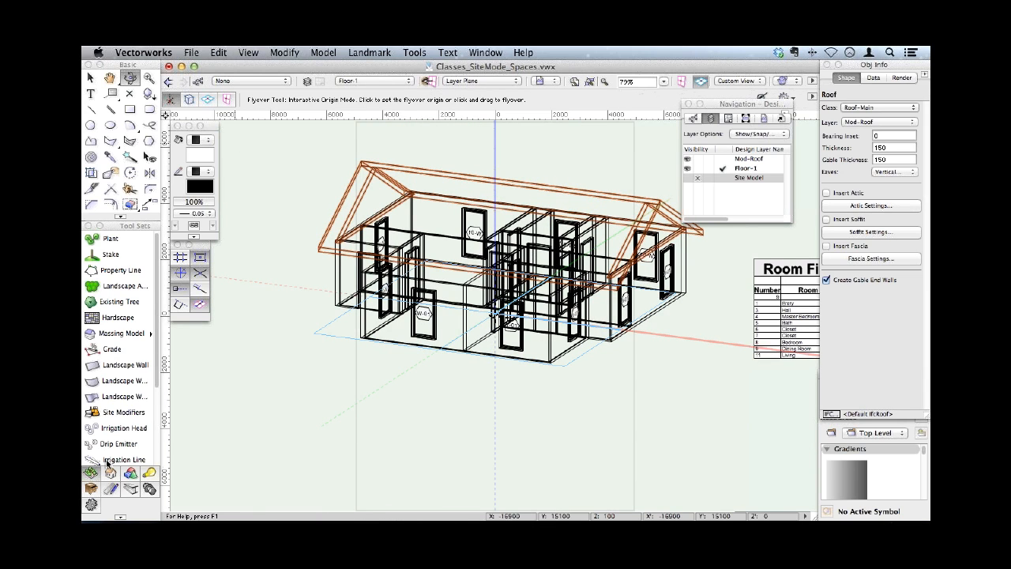
pyautogui.click(146, 477)
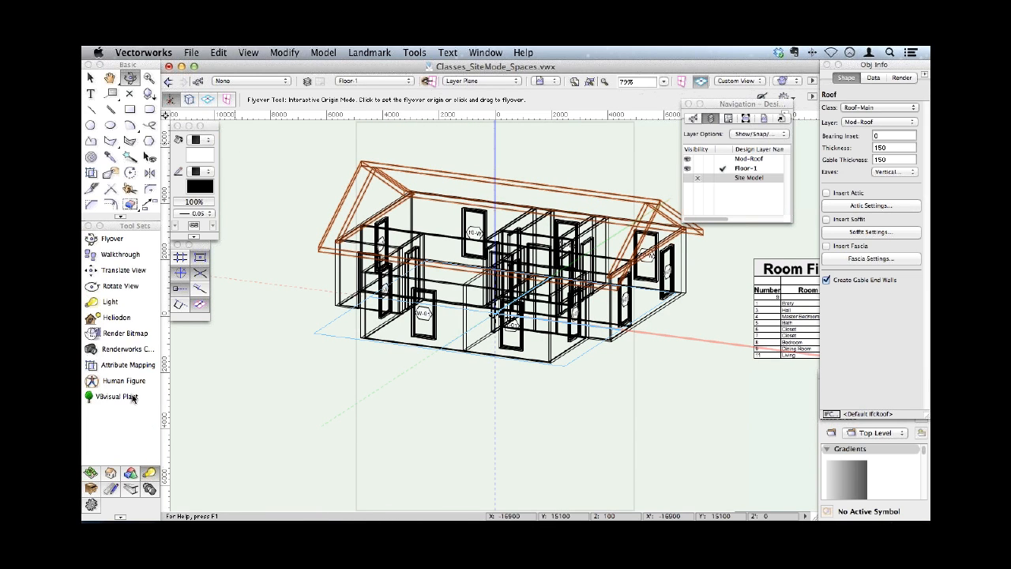
pyautogui.click(134, 255)
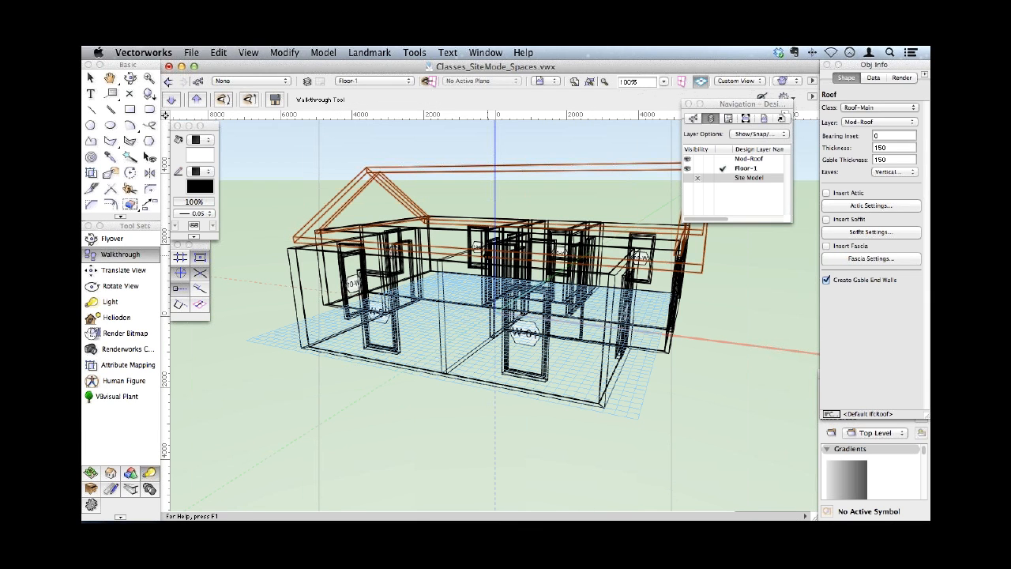
# - Turn on the Cropped perspective, deselect the roof and examine the crop frame around the house
pyautogui.click(286, 53)
pyautogui.moveTo(248, 52)
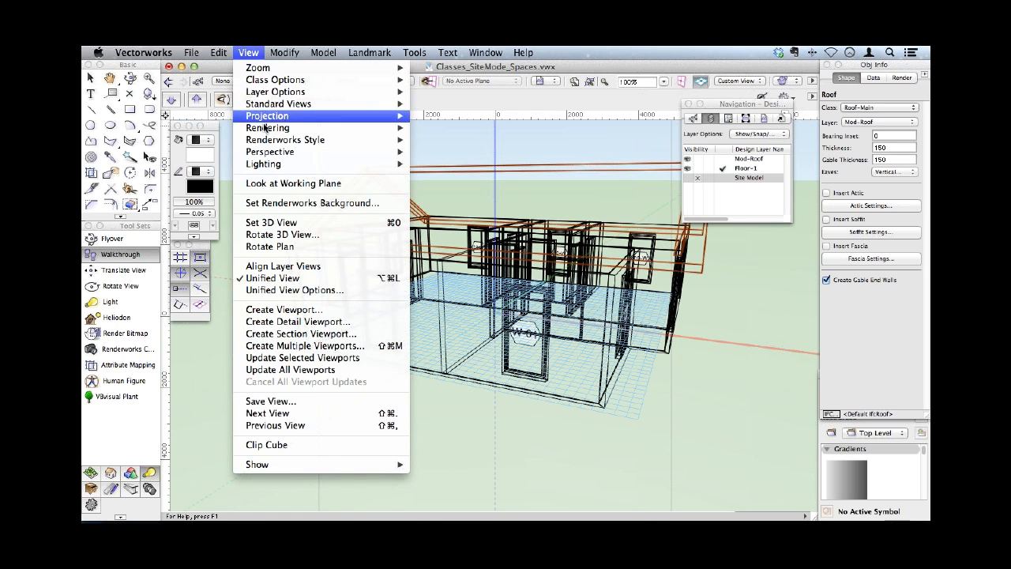
pyautogui.moveTo(269, 152)
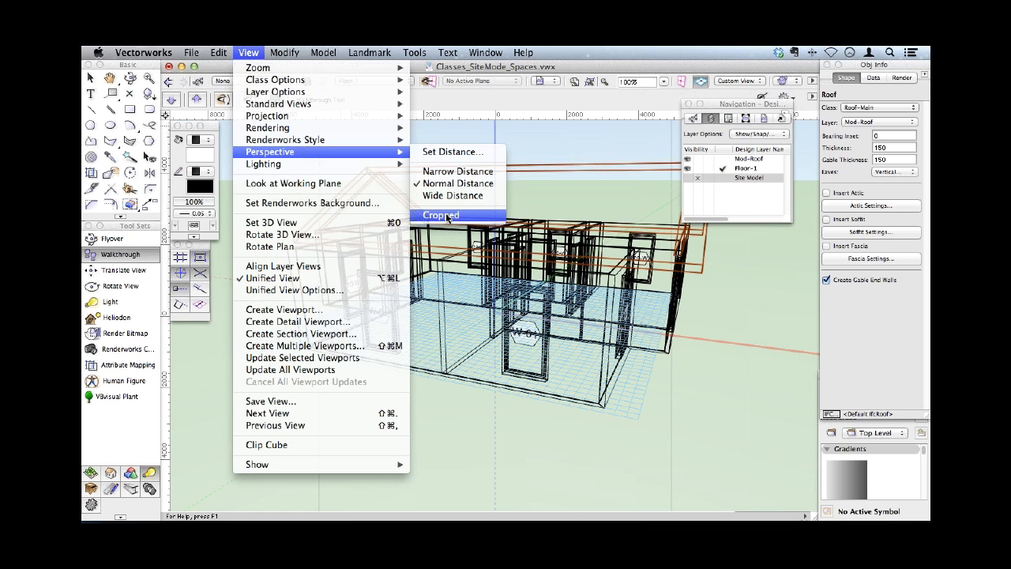
pyautogui.click(447, 216)
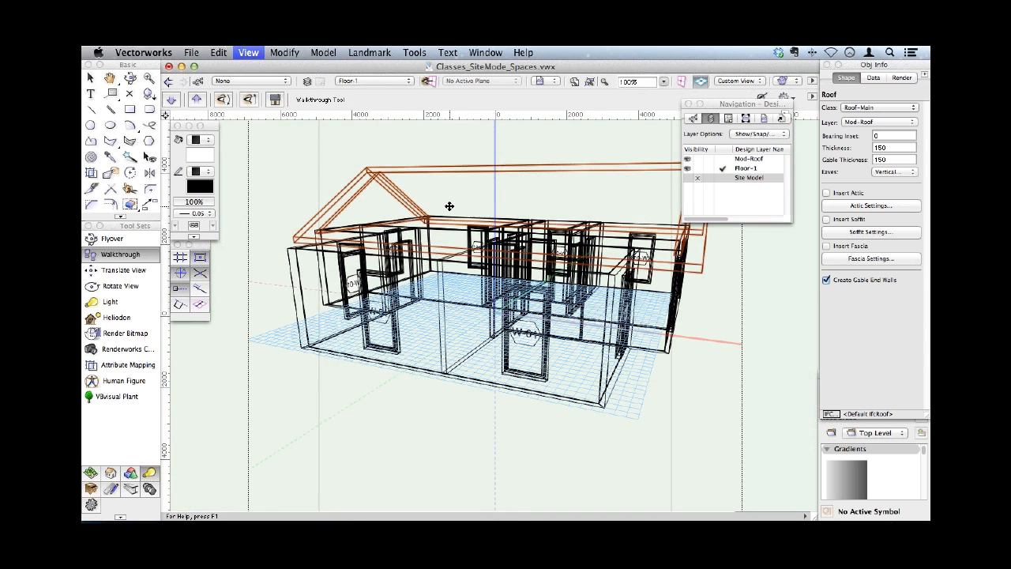
pyautogui.scroll(3, 450, 207)
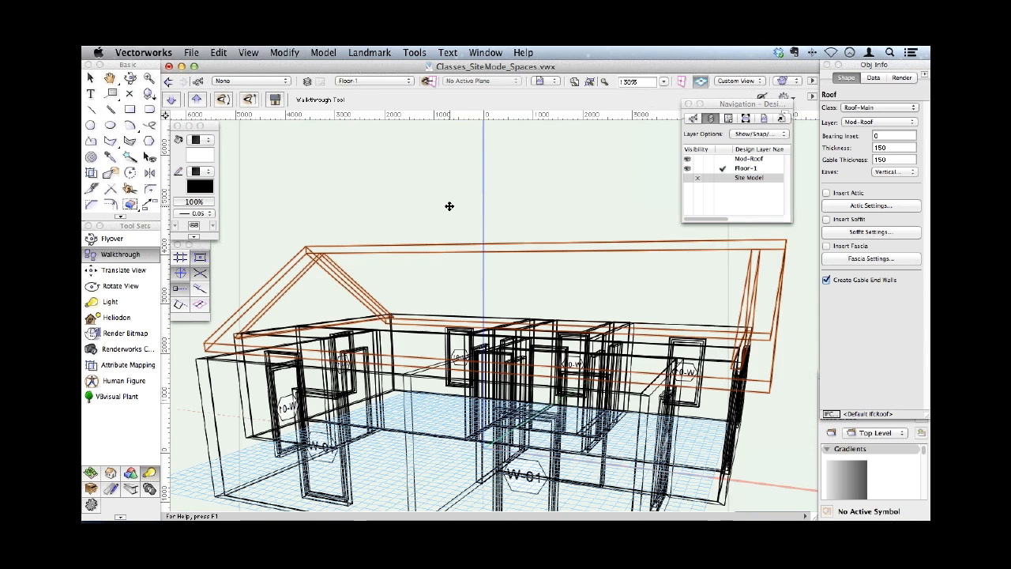
pyautogui.click(449, 206)
pyautogui.scroll(-5, 450, 206)
pyautogui.moveTo(449, 206); pyautogui.dragTo(589, 168, button='middle')
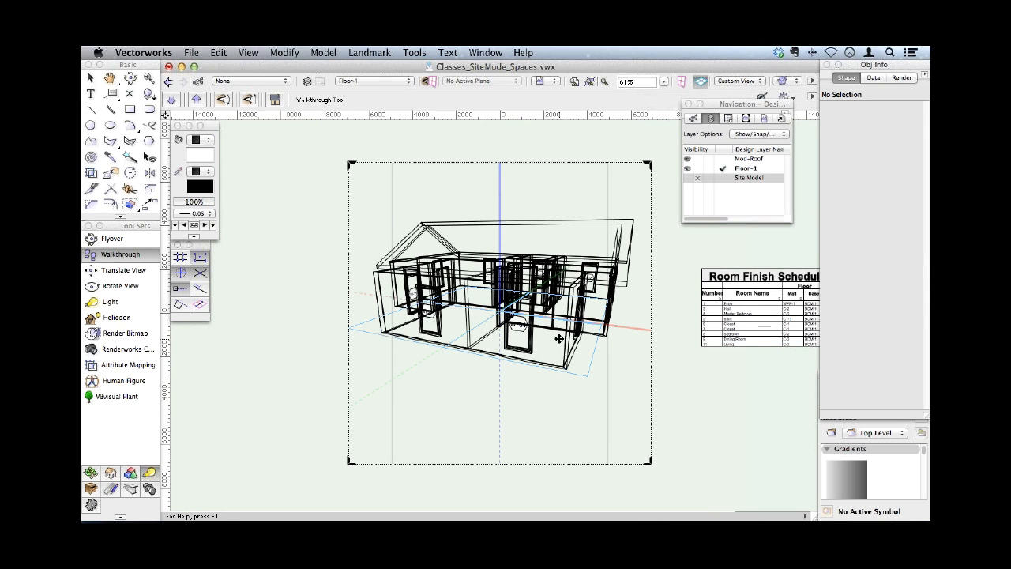
# - Turn off the Cropped perspective so the view fills the drawing area
pyautogui.click(249, 53)
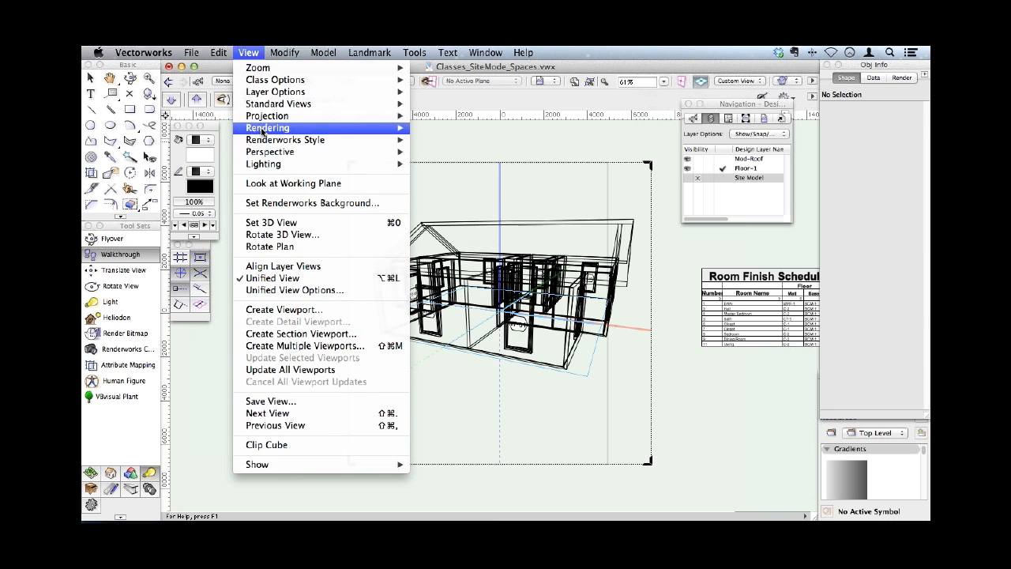
pyautogui.moveTo(263, 153)
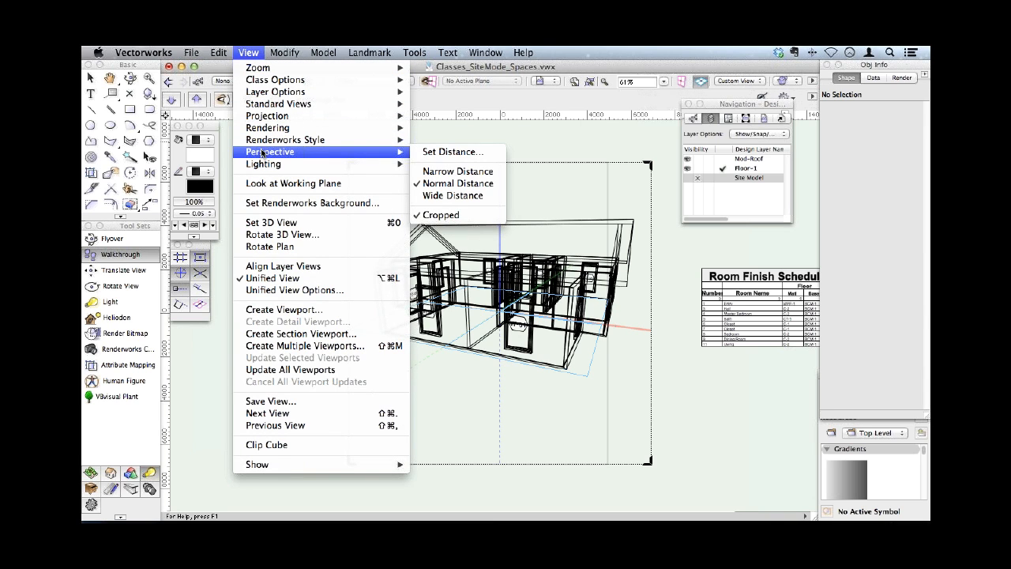
pyautogui.click(449, 215)
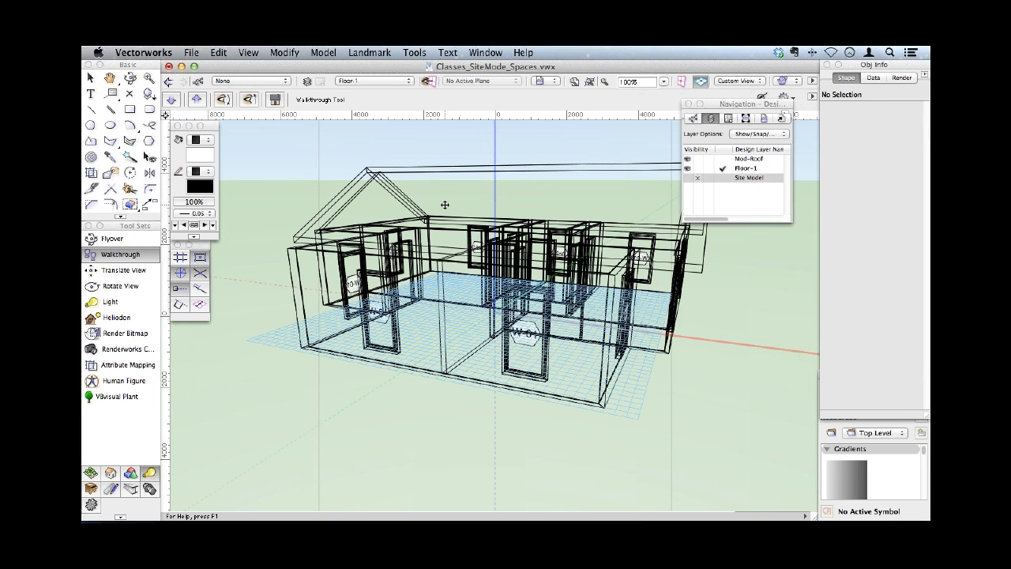
# - Walk towards and away from the wireframe house with the Walkthrough tool
pyautogui.moveTo(445, 205); pyautogui.dragTo(477, 210)
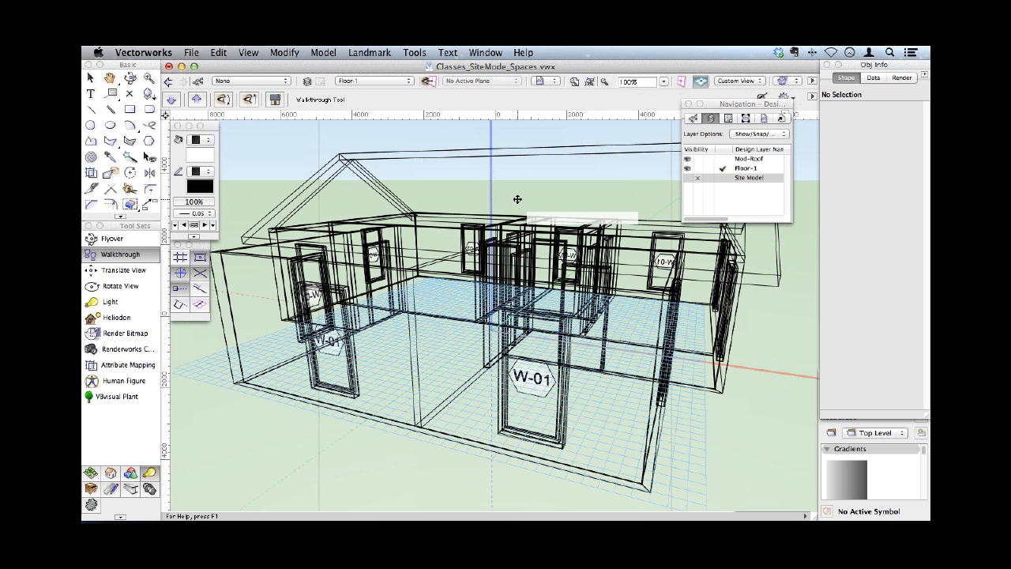
pyautogui.moveTo(518, 199); pyautogui.dragTo(516, 355)
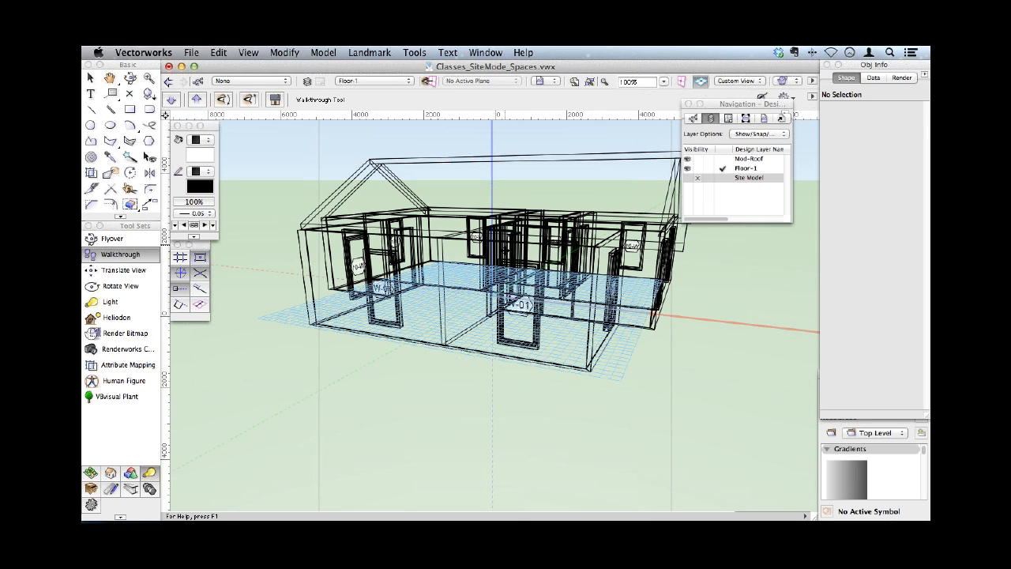
pyautogui.moveTo(504, 253); pyautogui.dragTo(506, 169)
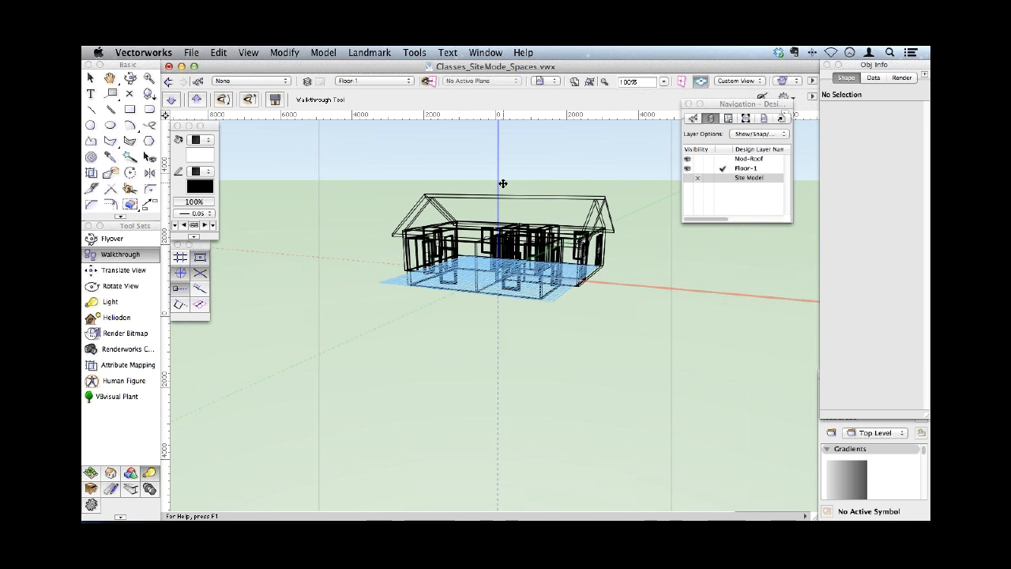
pyautogui.click(115, 253)
pyautogui.moveTo(299, 282); pyautogui.dragTo(296, 192)
# - Tilt the house down to a lower viewing angle with Flyover and walk around it with the Walkthrough tool
pyautogui.click(130, 78)
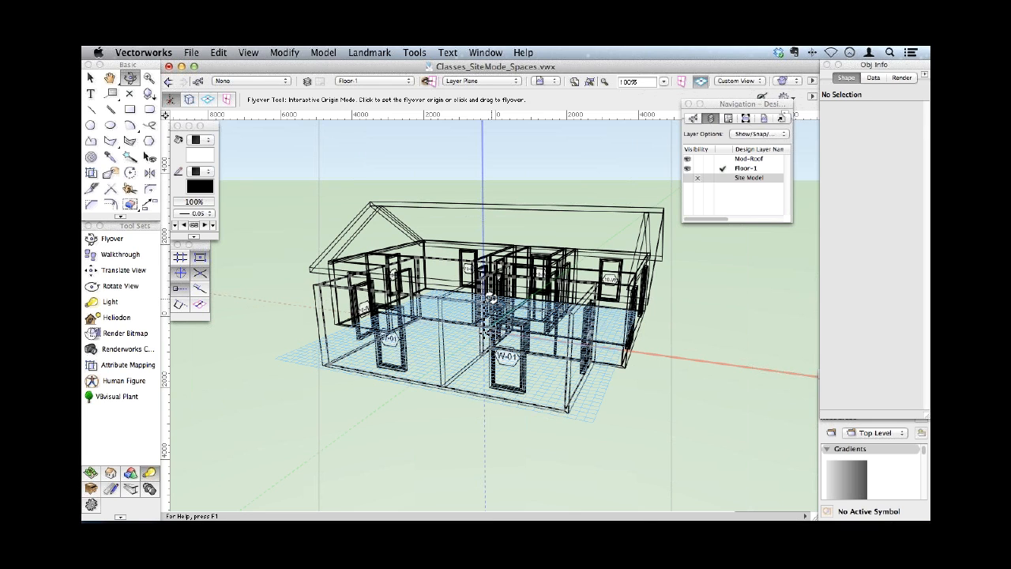
pyautogui.moveTo(491, 297); pyautogui.dragTo(485, 241)
pyautogui.click(116, 253)
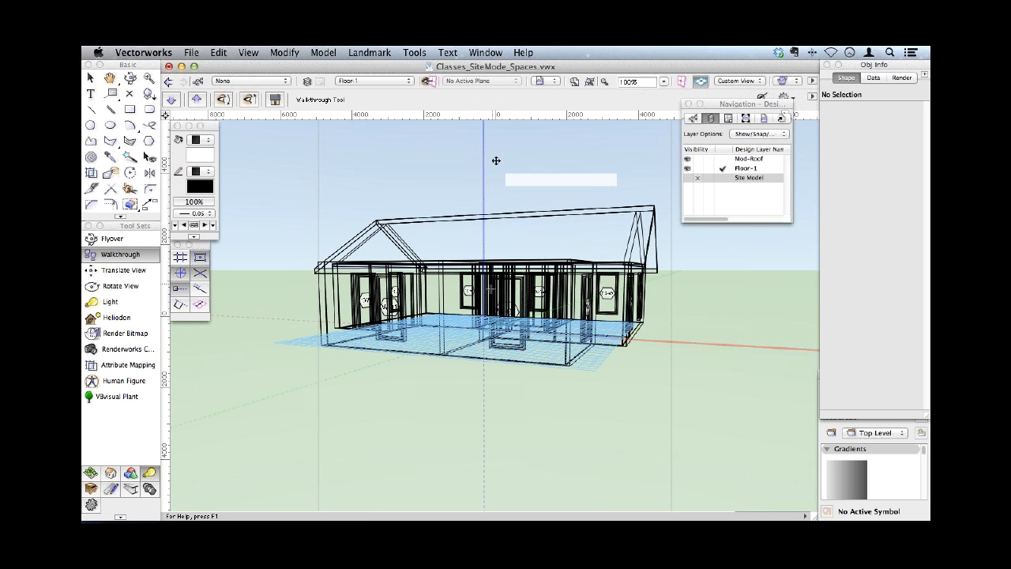
pyautogui.moveTo(496, 160); pyautogui.dragTo(489, 210)
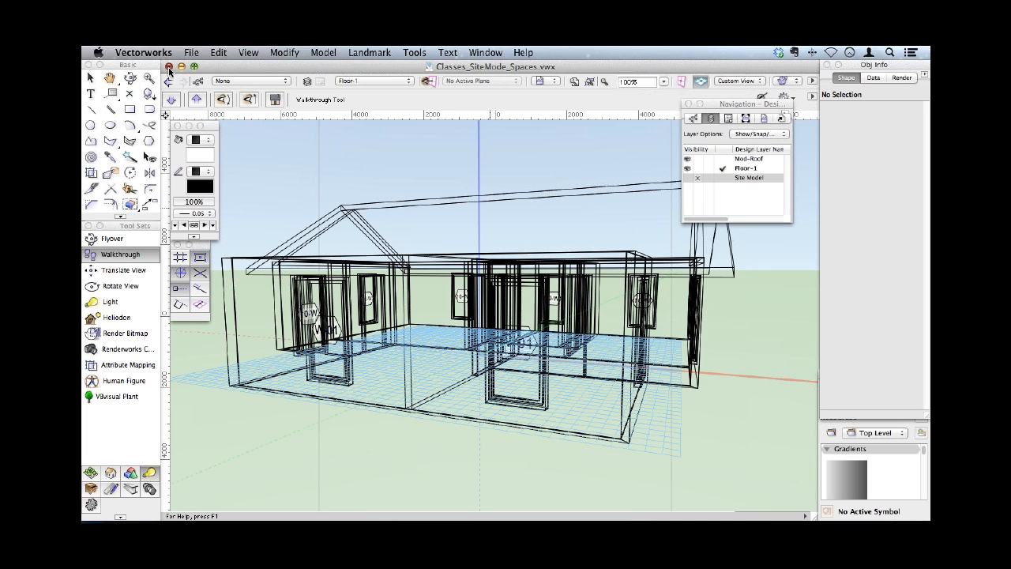
# - Close the Classes_SiteMode_Spaces.vwx drawing and switch SheetLayer_Hyperlink_Walkthrough.vwx to the Floor-2 design layer
pyautogui.click(169, 69)
pyautogui.click(463, 229)
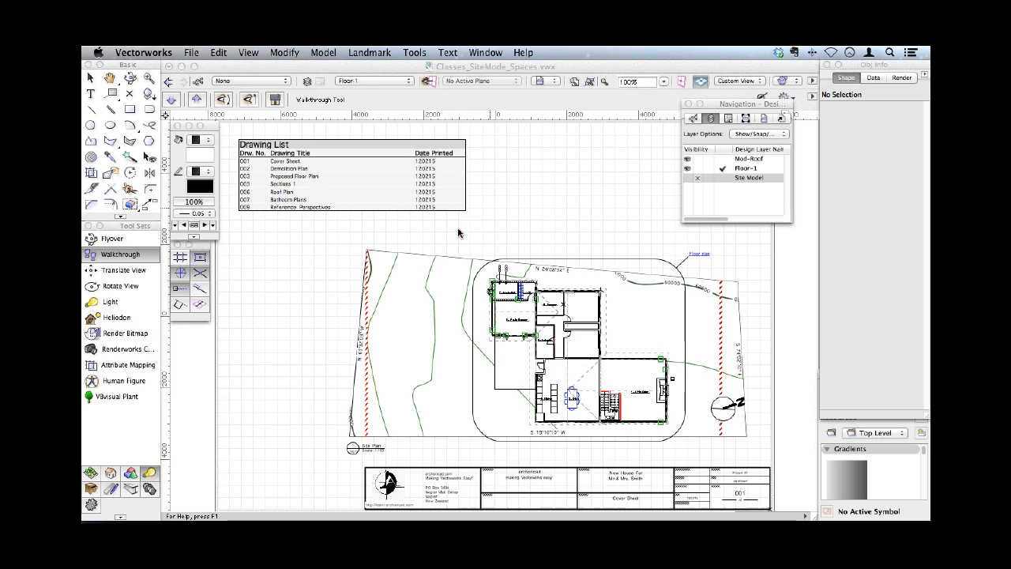
pyautogui.click(373, 80)
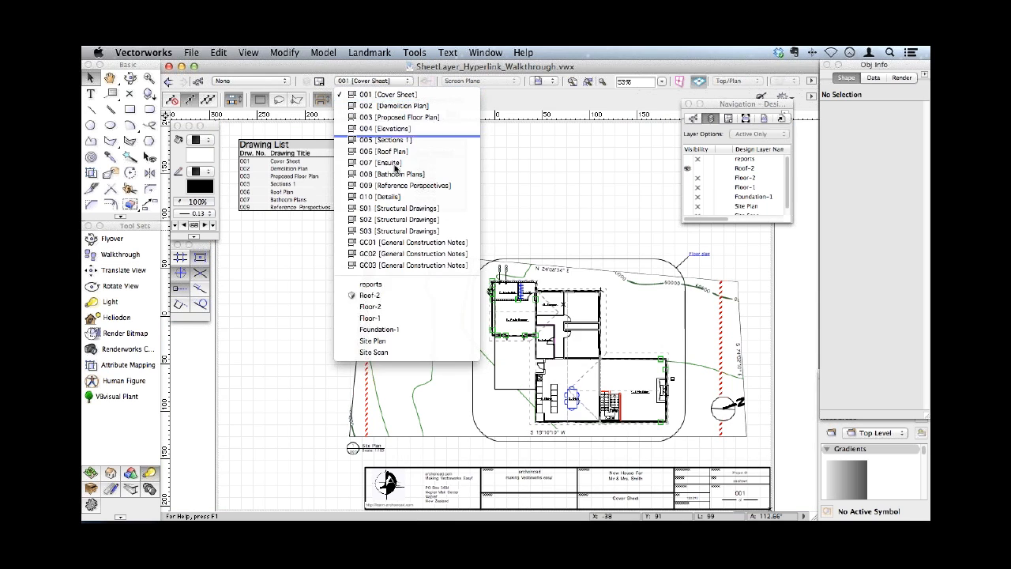
pyautogui.click(386, 309)
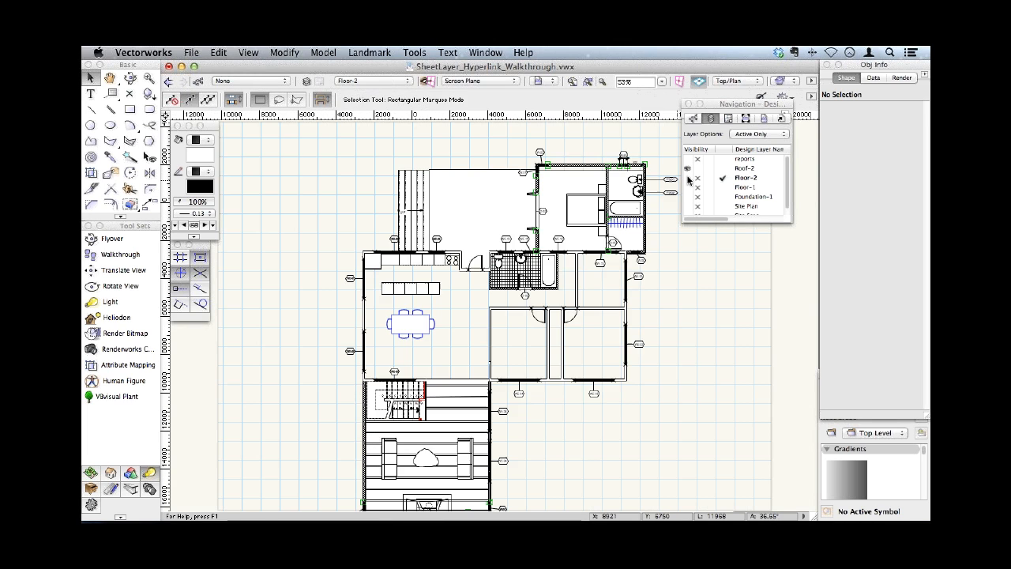
# - Add the Unified View control to the view bar and rotate the Floor-2 plan with the Flyover tool
pyautogui.click(811, 81)
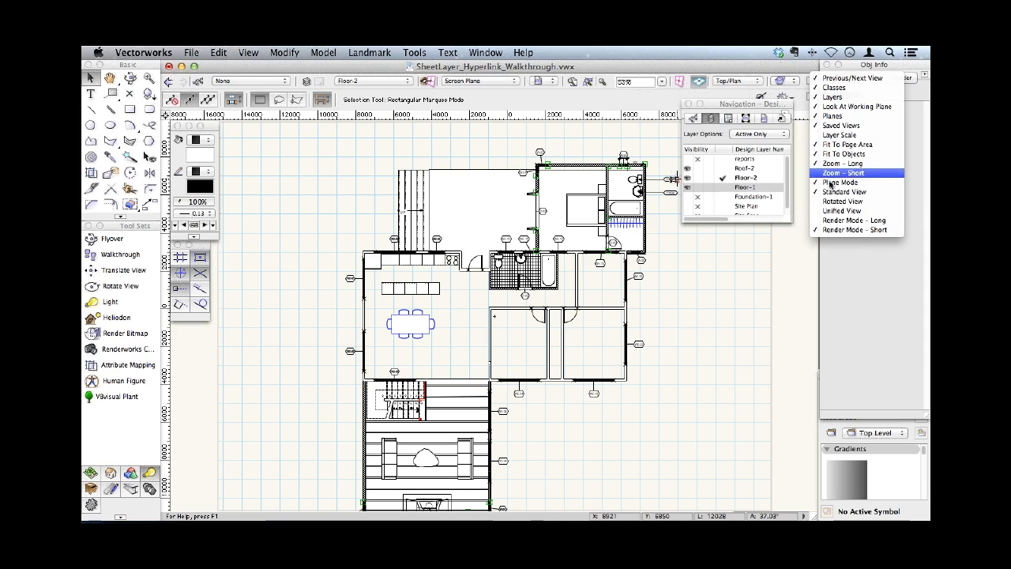
pyautogui.click(841, 210)
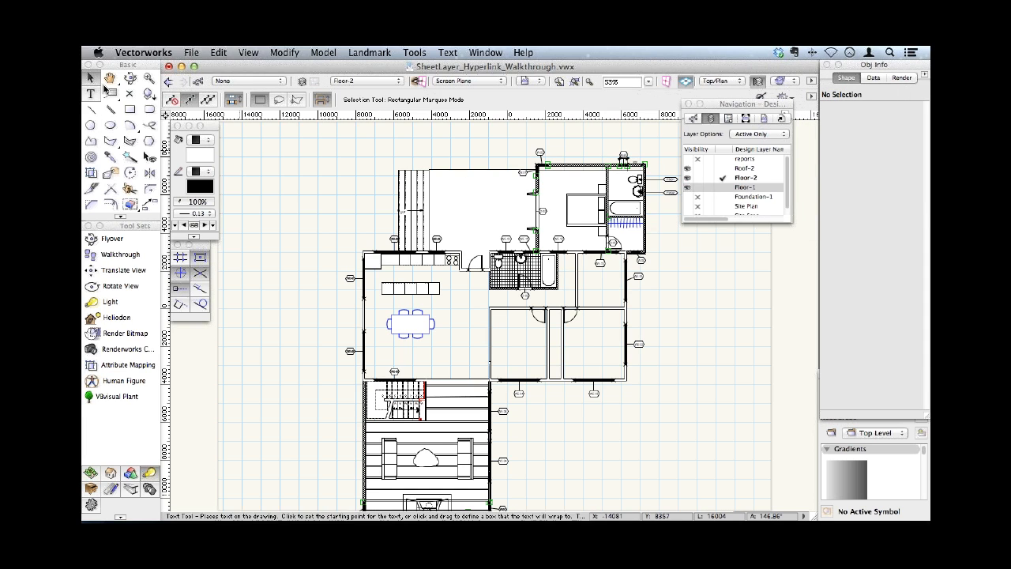
pyautogui.click(130, 78)
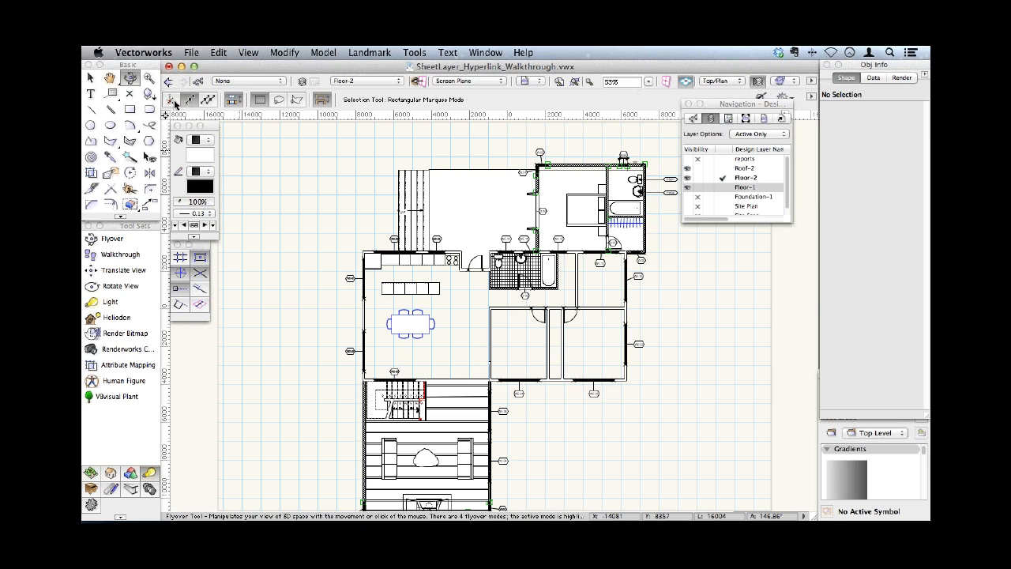
pyautogui.click(175, 103)
pyautogui.moveTo(463, 289); pyautogui.dragTo(439, 229)
pyautogui.moveTo(496, 315); pyautogui.dragTo(447, 289)
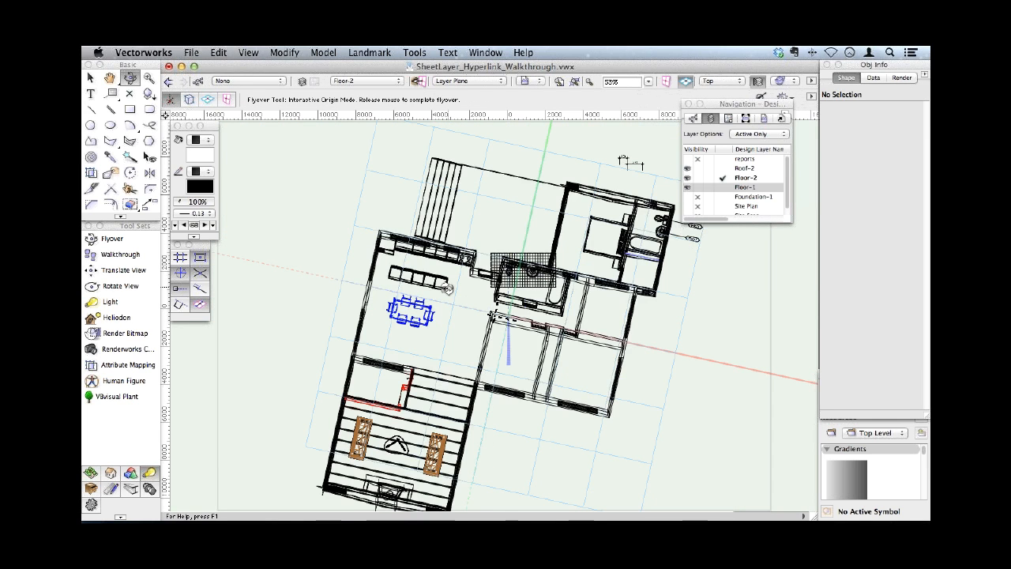
# - Reset the Floor-2 plan to Top/Plan view and orbit it to a low side view with the Flyover tool
pyautogui.press('x')
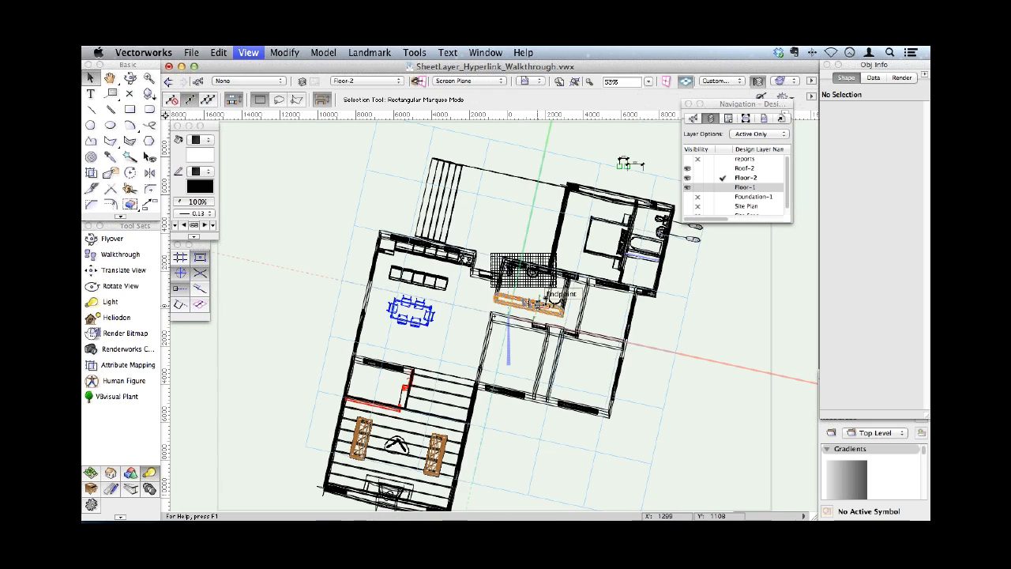
pyautogui.press('super+5')
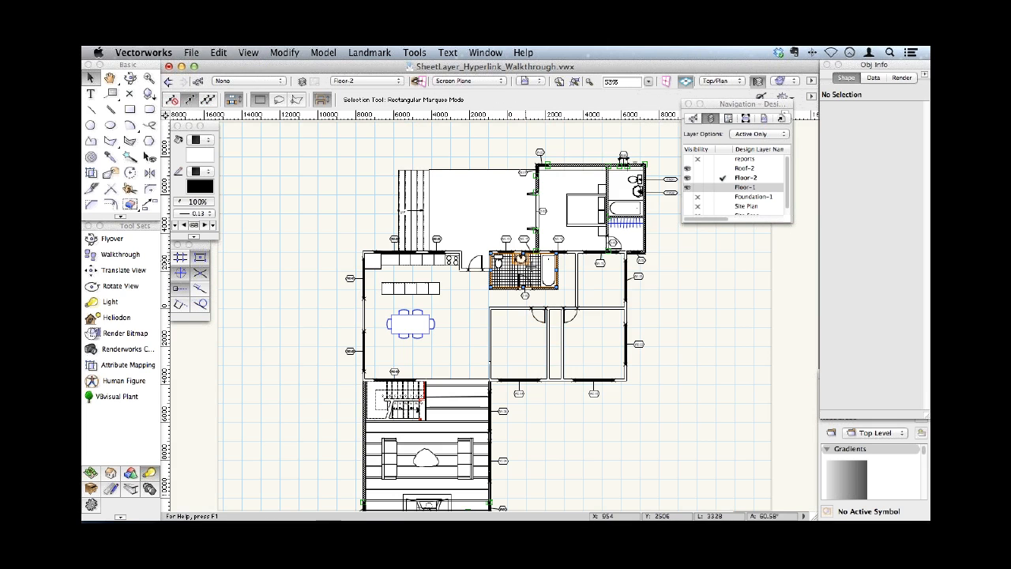
pyautogui.click(140, 78)
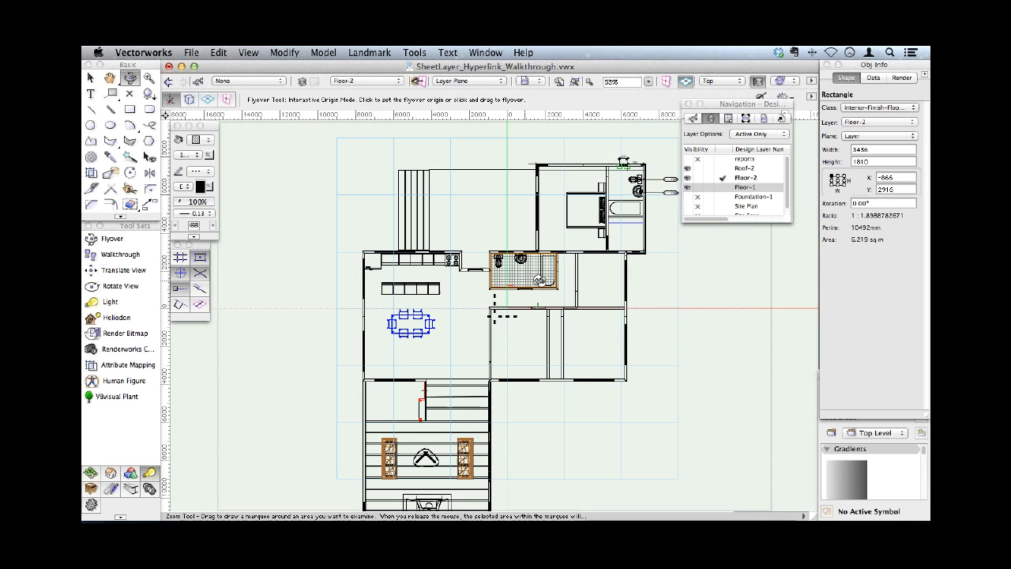
pyautogui.moveTo(538, 280); pyautogui.dragTo(500, 315)
# - Set the layer options to Show/Snap/Modify Others and turn on the Clip Cube
pyautogui.click(757, 134)
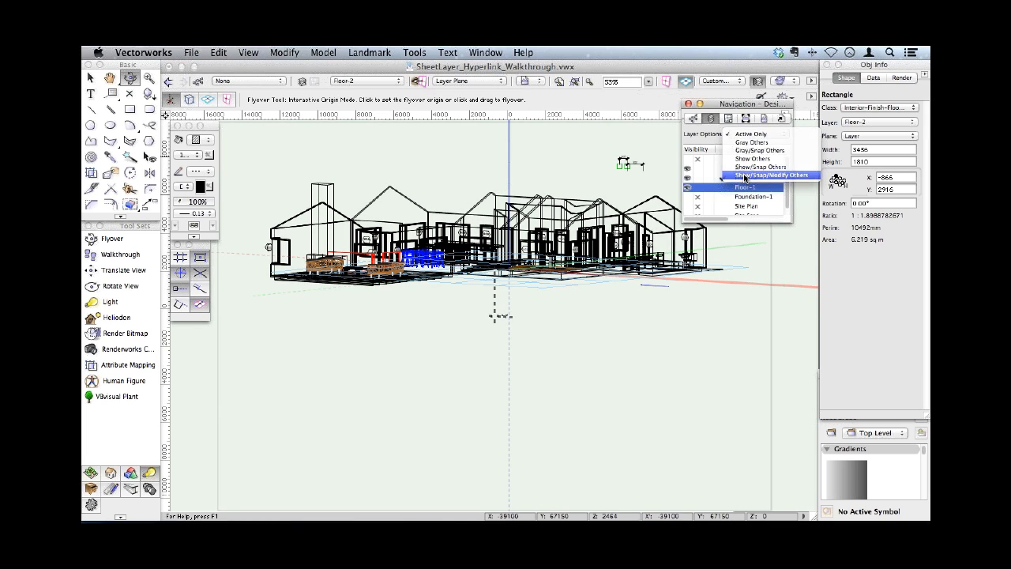
pyautogui.click(745, 180)
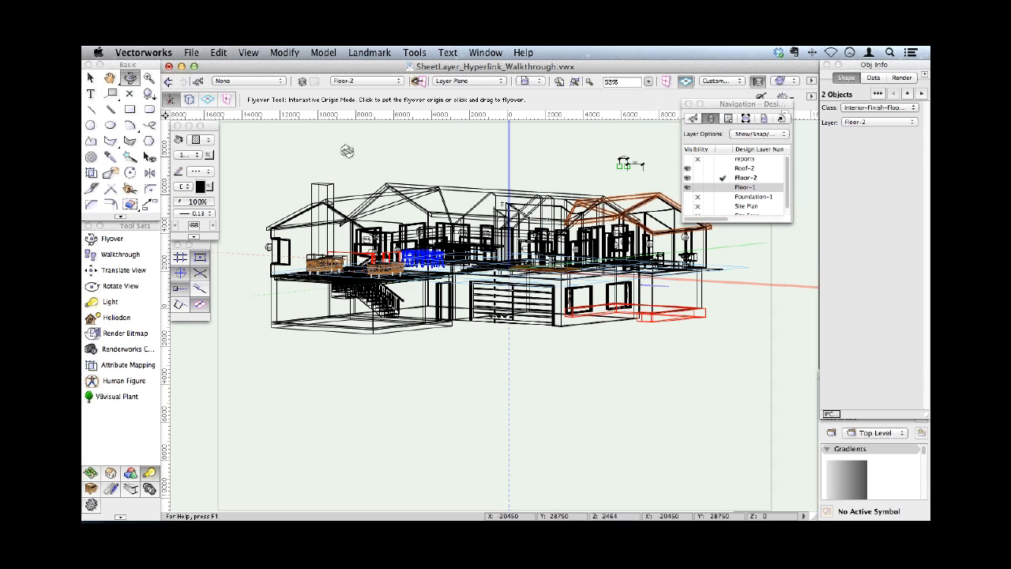
pyautogui.click(247, 53)
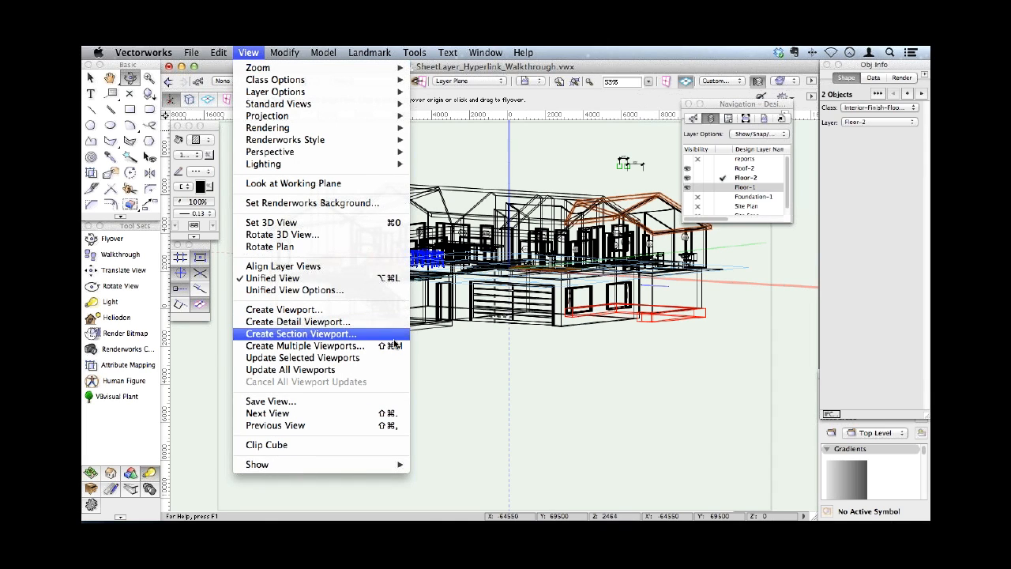
pyautogui.click(314, 445)
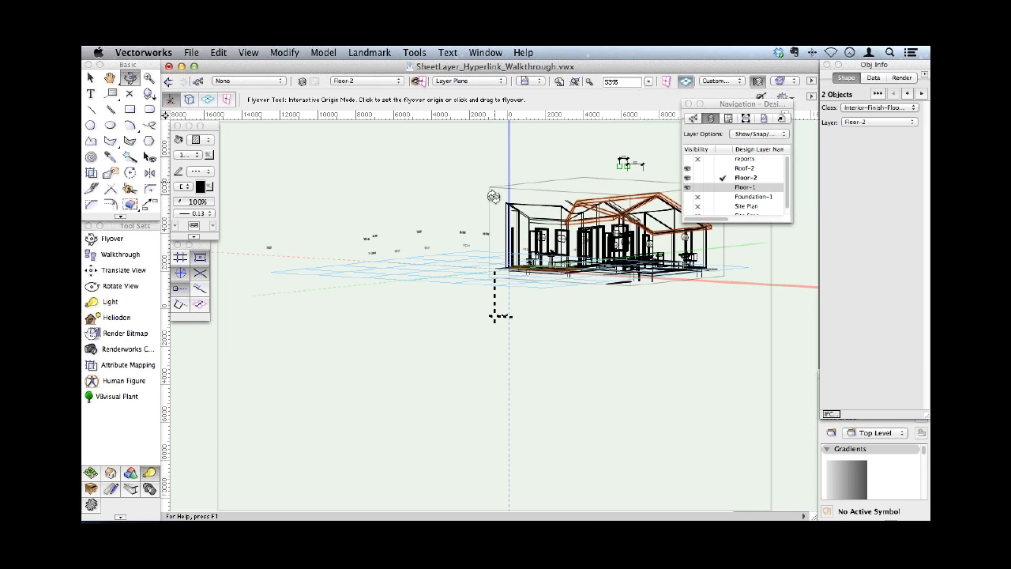
# - Extend the clip cube's end face outward along the house and its bottom face down below the lower floor
pyautogui.click(90, 77)
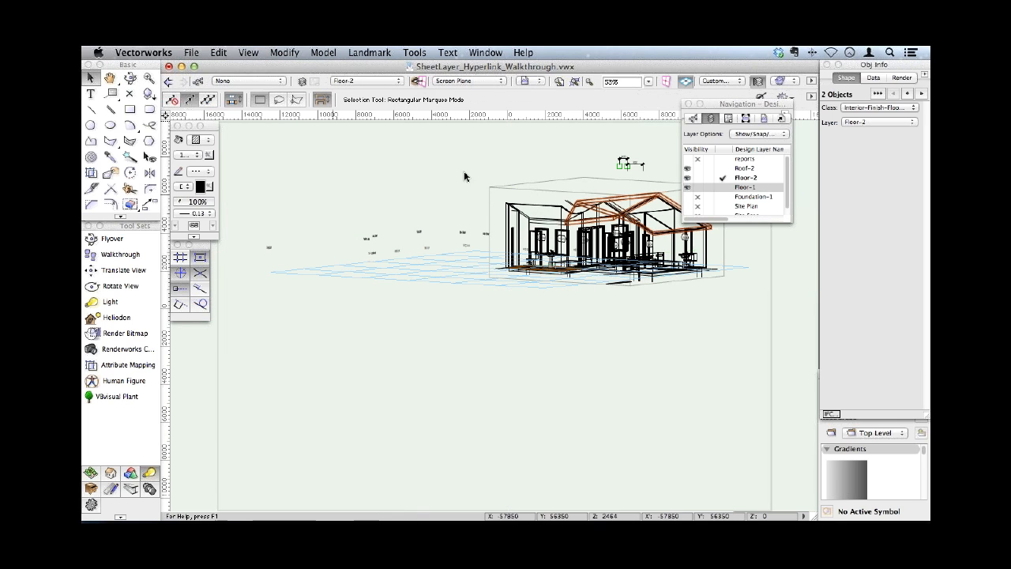
pyautogui.click(537, 192)
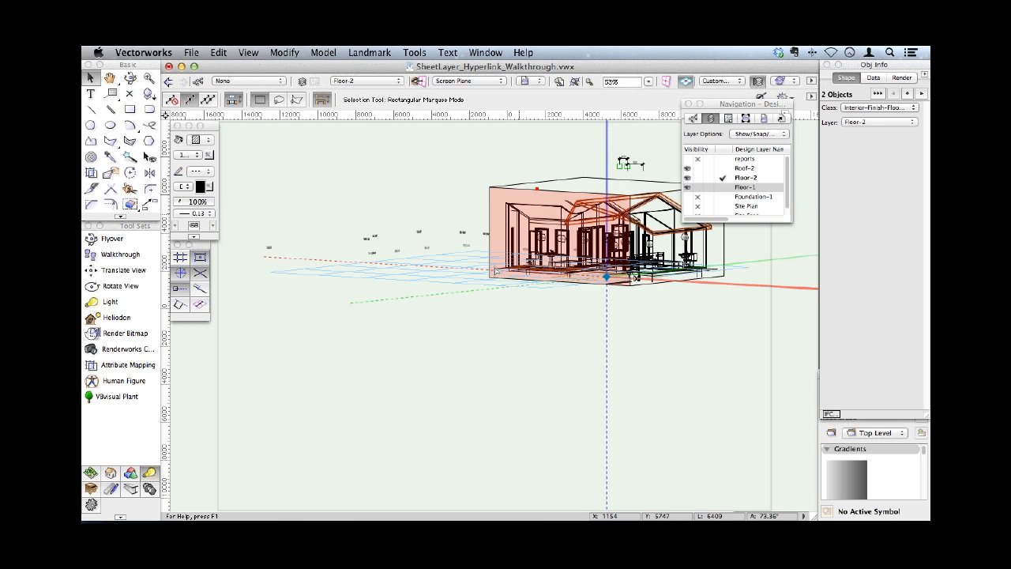
pyautogui.keyDown('super'); pyautogui.moveTo(492, 272); pyautogui.dragTo(442, 293, button='middle'); pyautogui.keyUp('super')
pyautogui.moveTo(442, 293); pyautogui.dragTo(314, 364)
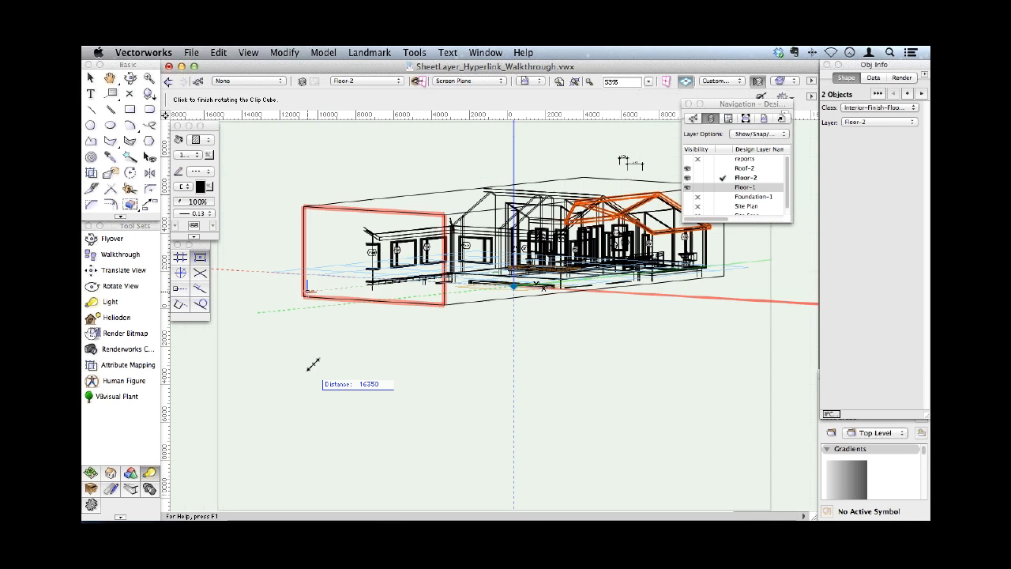
pyautogui.click(342, 329)
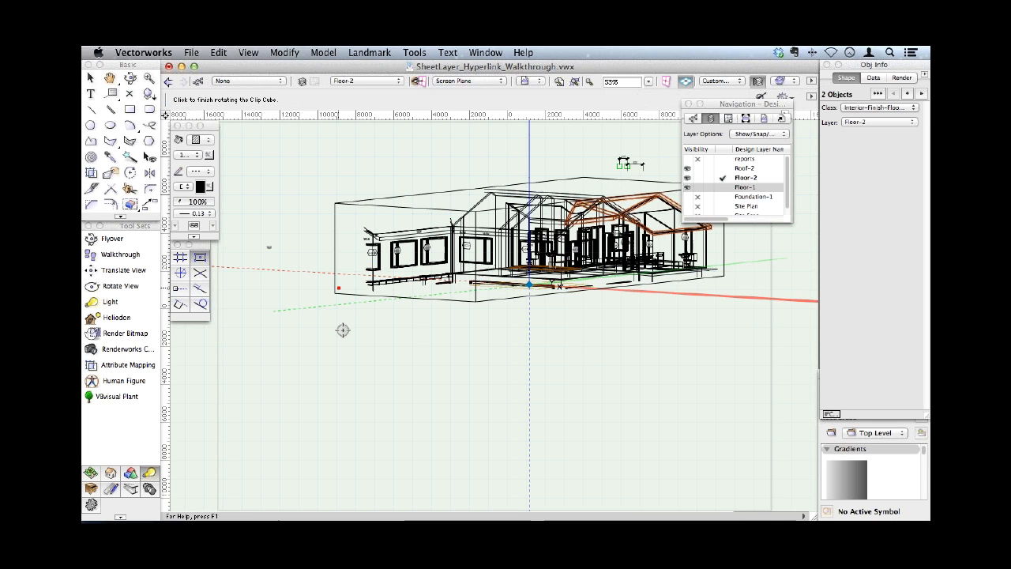
pyautogui.click(511, 304)
pyautogui.click(535, 376)
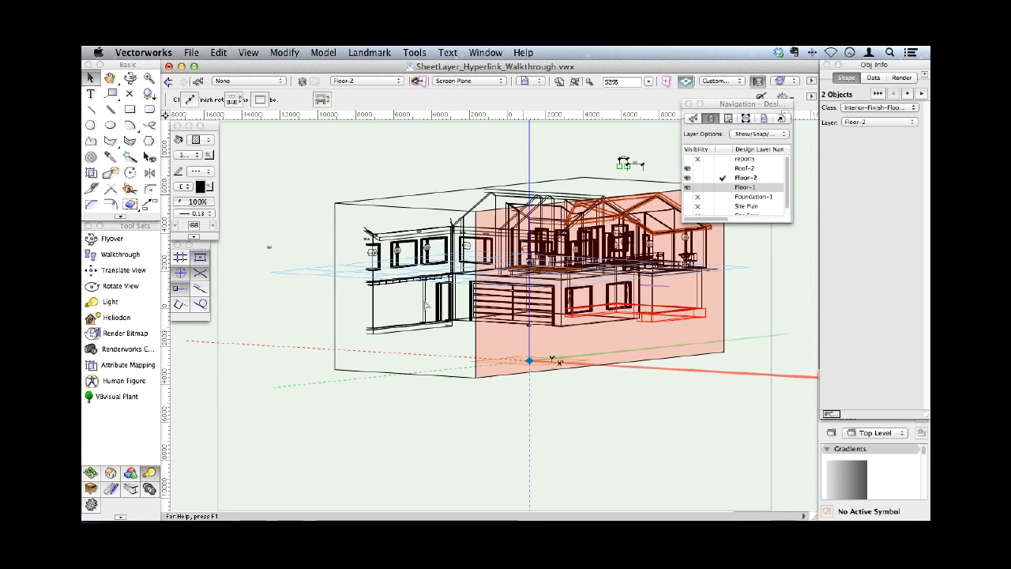
pyautogui.click(404, 155)
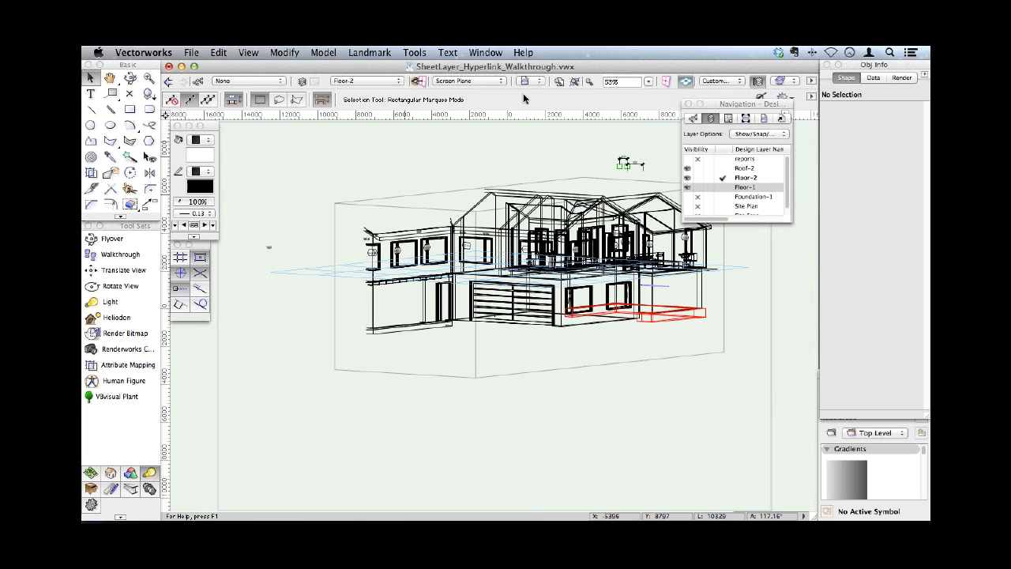
# - Switch to the Right Isometric view and push two side faces of the clip cube inward about 14,000 and 5,800 mm around the bathroom
pyautogui.click(781, 80)
pyautogui.click(739, 205)
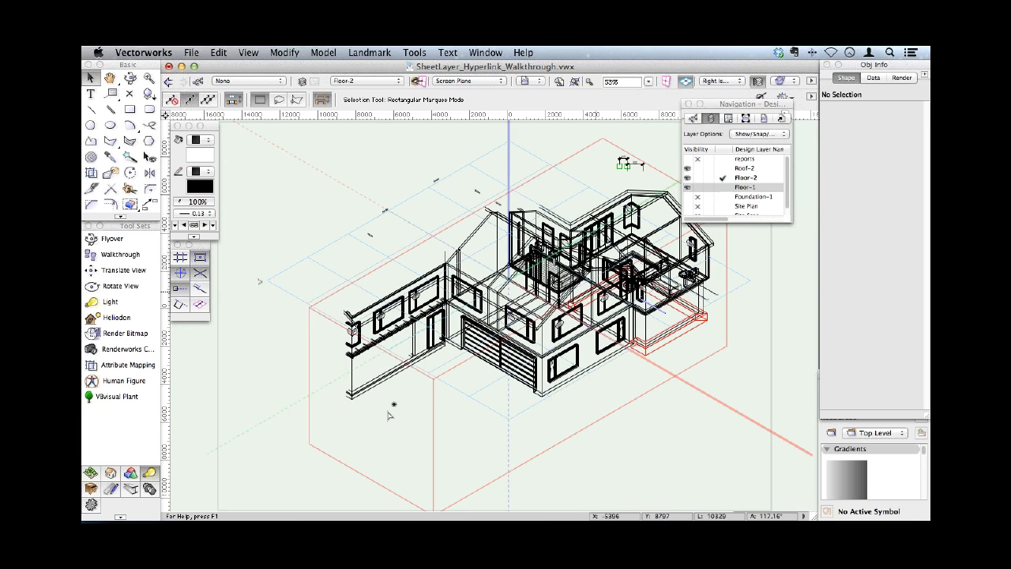
pyautogui.click(312, 450)
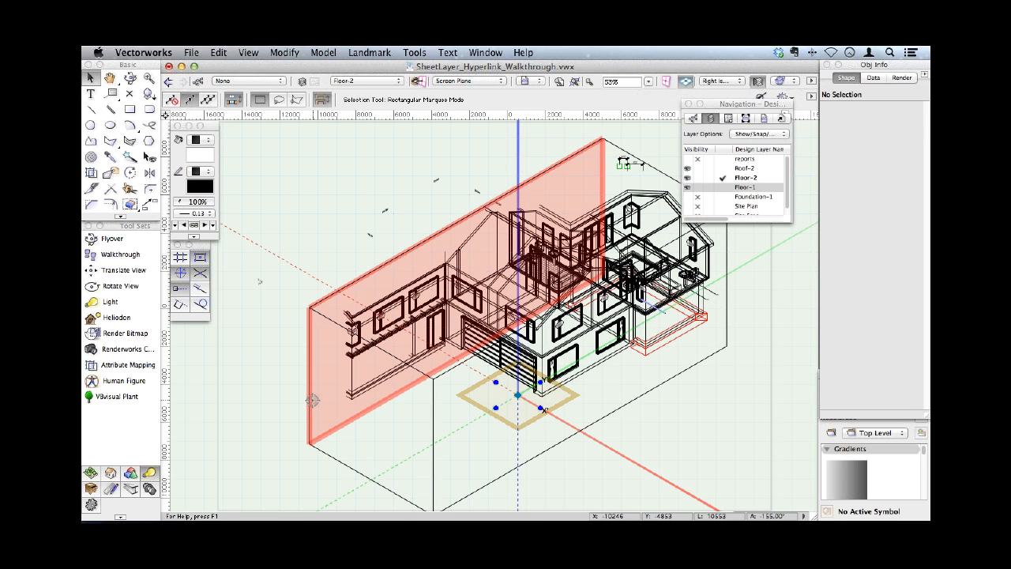
pyautogui.click(313, 400)
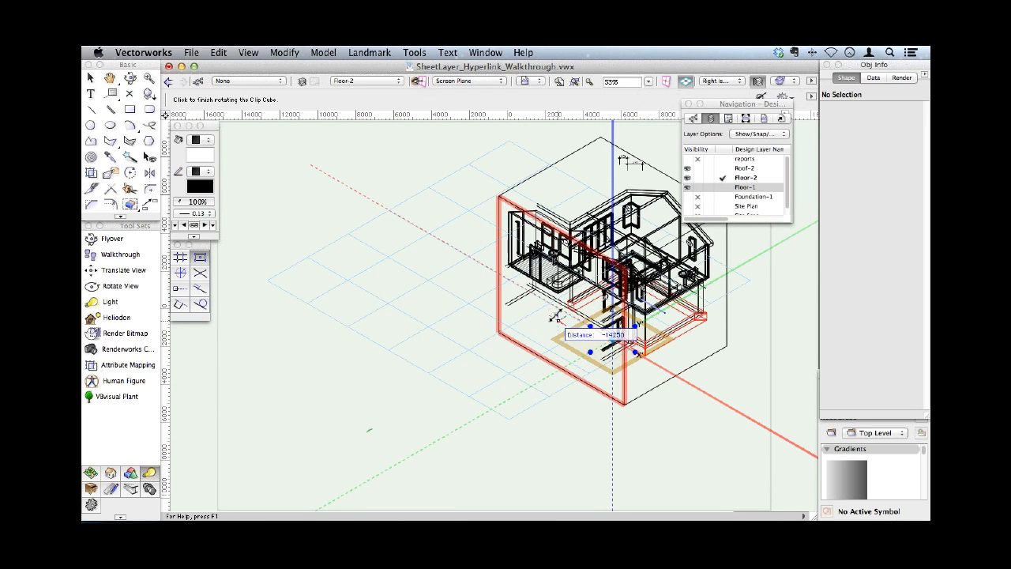
pyautogui.click(559, 313)
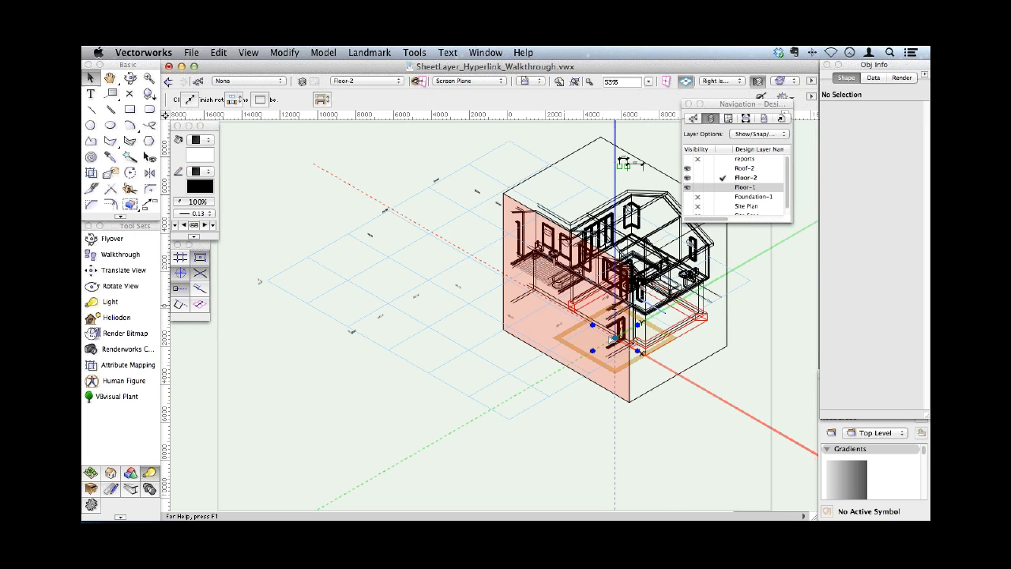
pyautogui.click(640, 380)
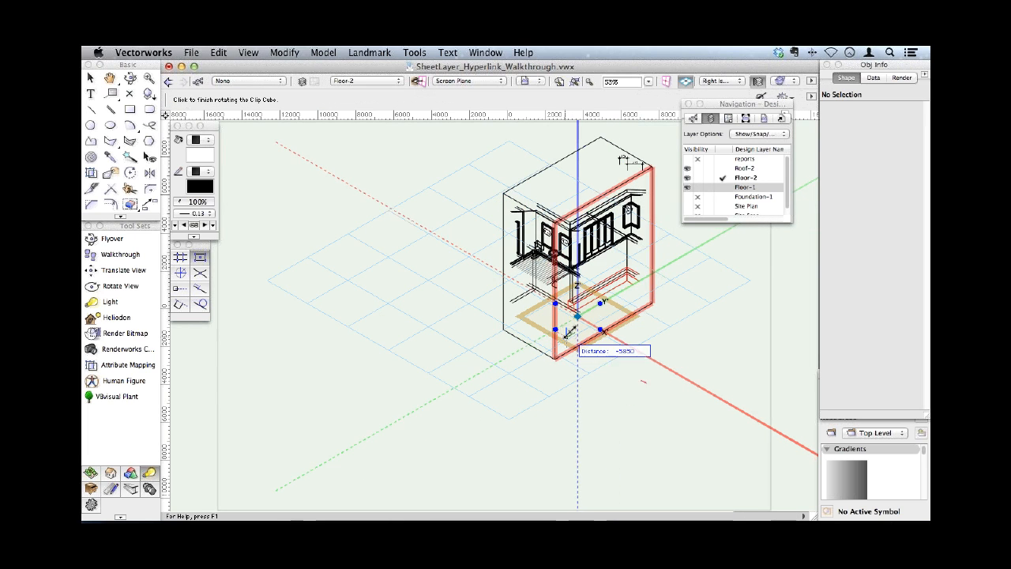
pyautogui.click(572, 333)
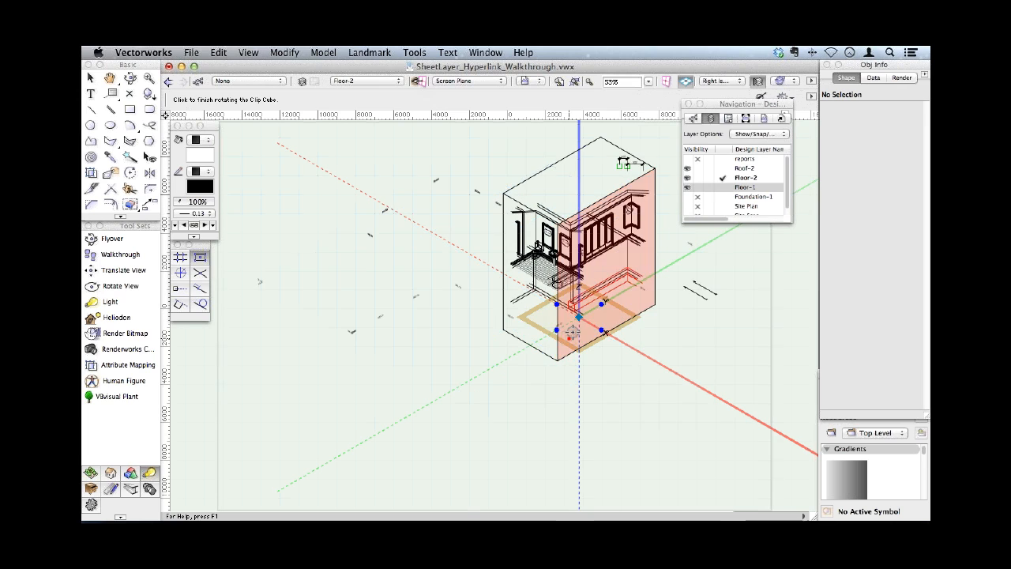
# - Save the current clipped view of the bathroom as a saved view
pyautogui.click(527, 80)
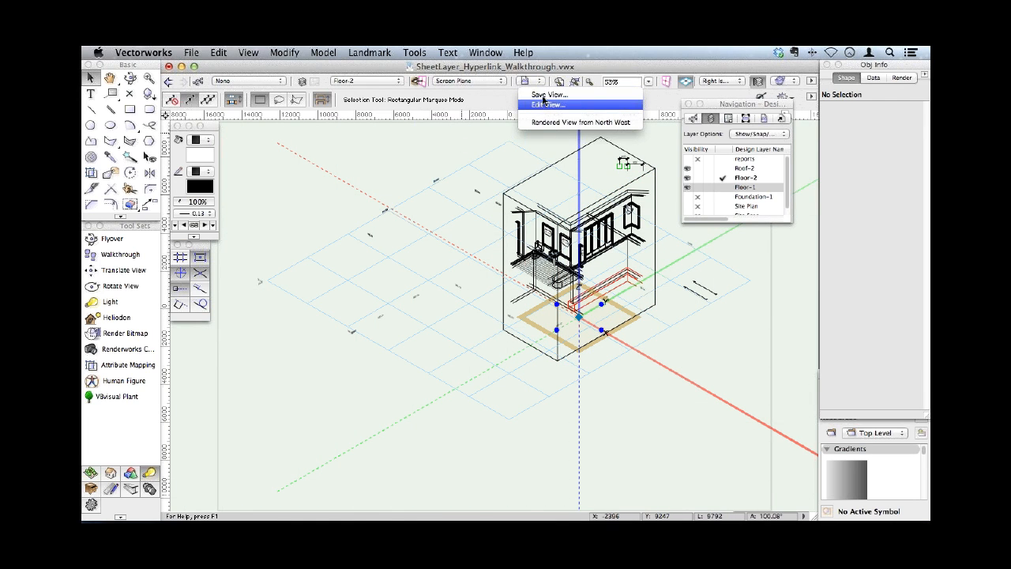
pyautogui.click(544, 95)
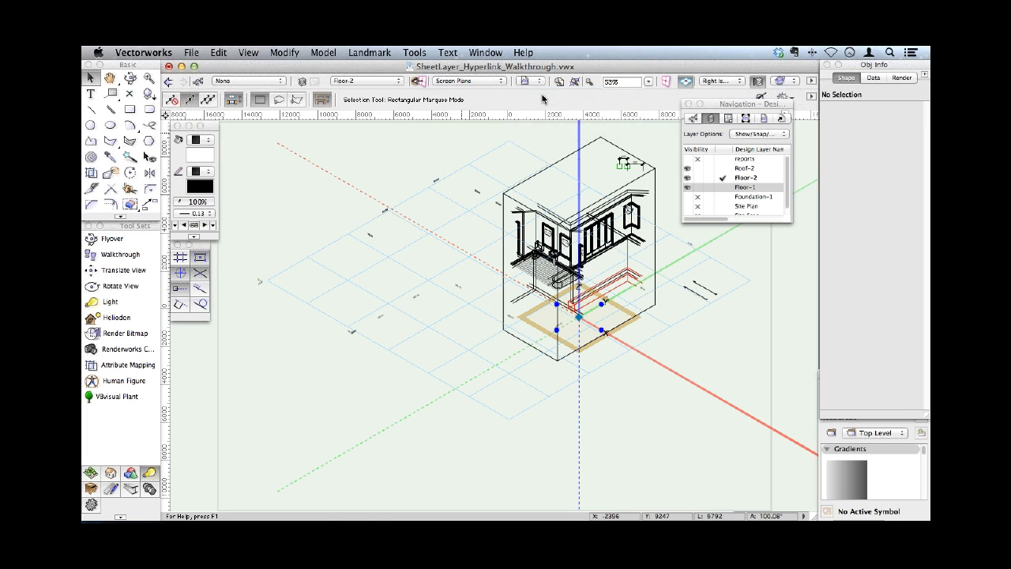
pyautogui.click(605, 411)
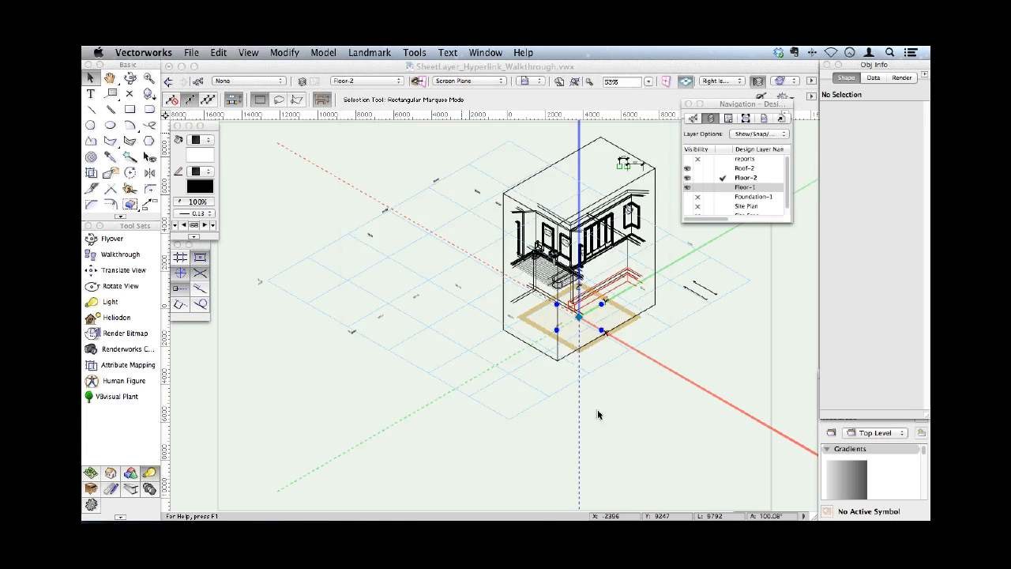
# - Pull the clip cube's bottom face downward and restore the saved view of the clipped bathroom
pyautogui.click(512, 337)
pyautogui.click(435, 413)
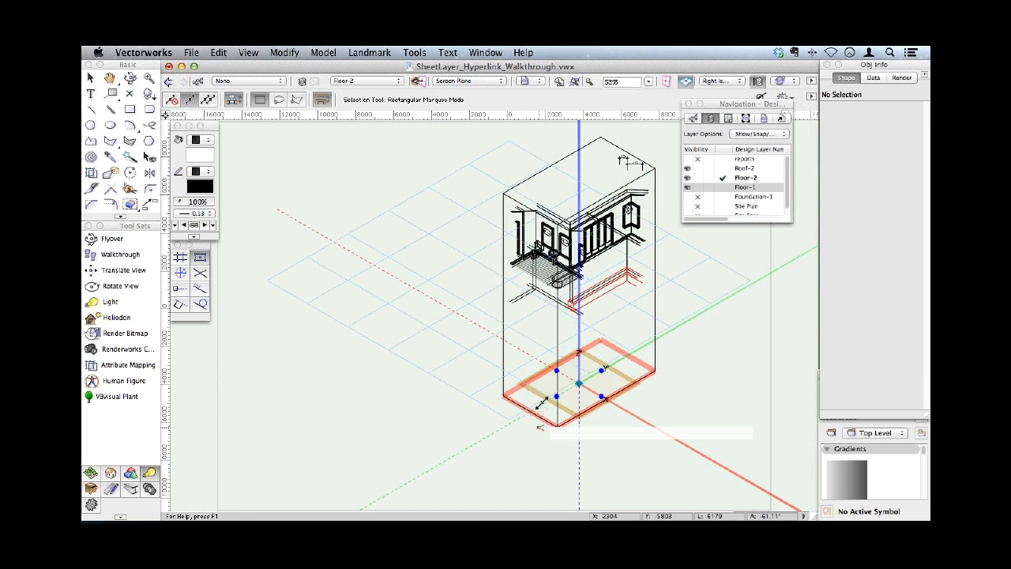
pyautogui.click(537, 426)
pyautogui.click(534, 394)
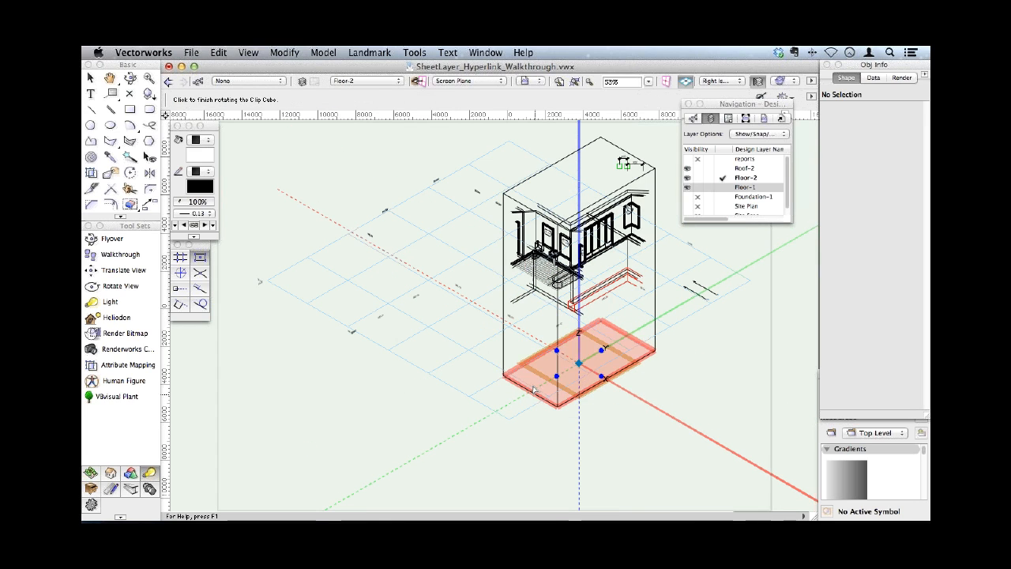
pyautogui.click(524, 80)
pyautogui.click(528, 133)
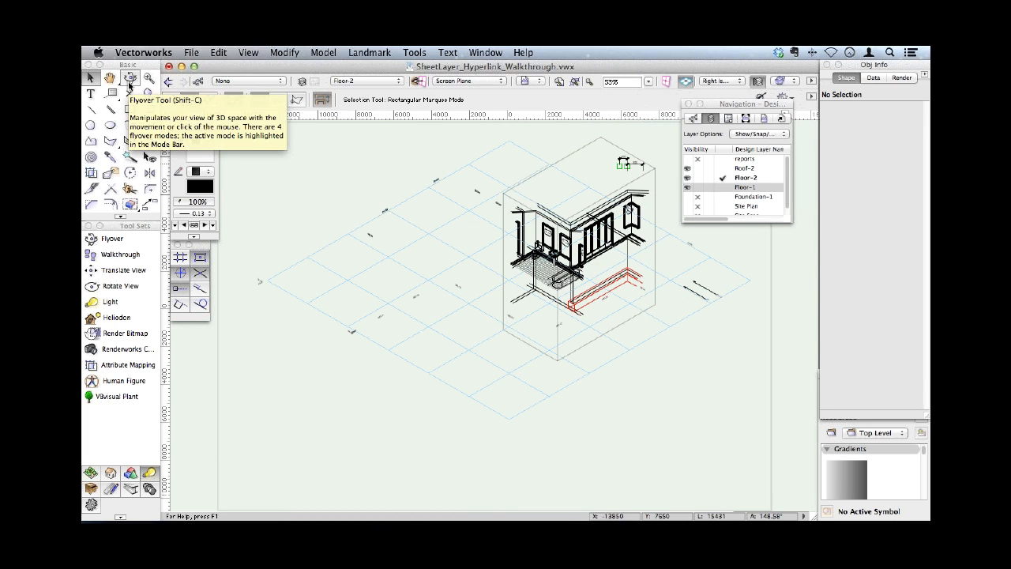
# - Render the clipped model in OpenGL, orbit it to a lower angle and enlarge the bathroom in the view
pyautogui.press('shift+super+g')
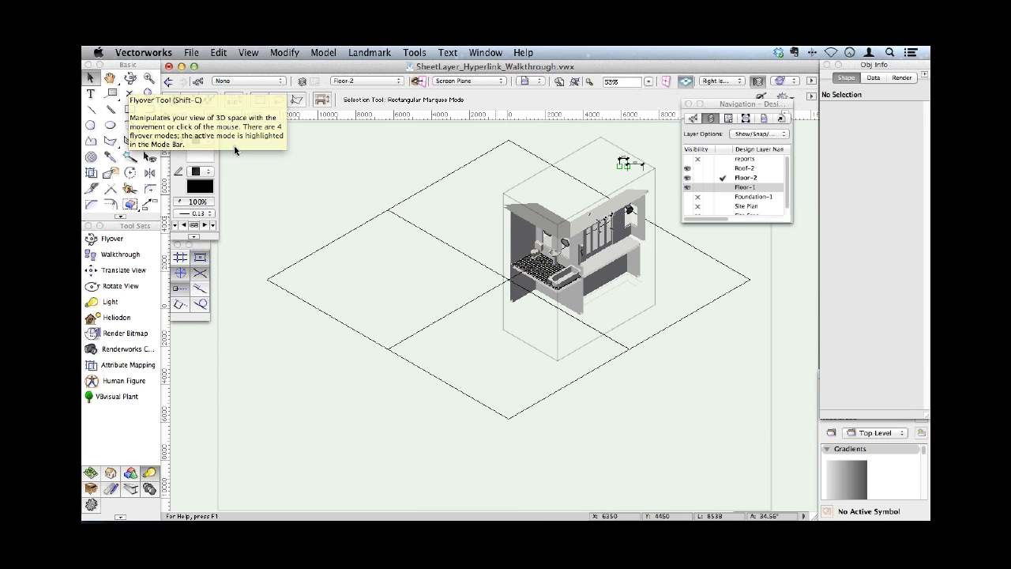
pyautogui.click(130, 77)
pyautogui.moveTo(557, 275); pyautogui.dragTo(590, 242)
pyautogui.moveTo(605, 243); pyautogui.dragTo(624, 163)
pyautogui.click(146, 79)
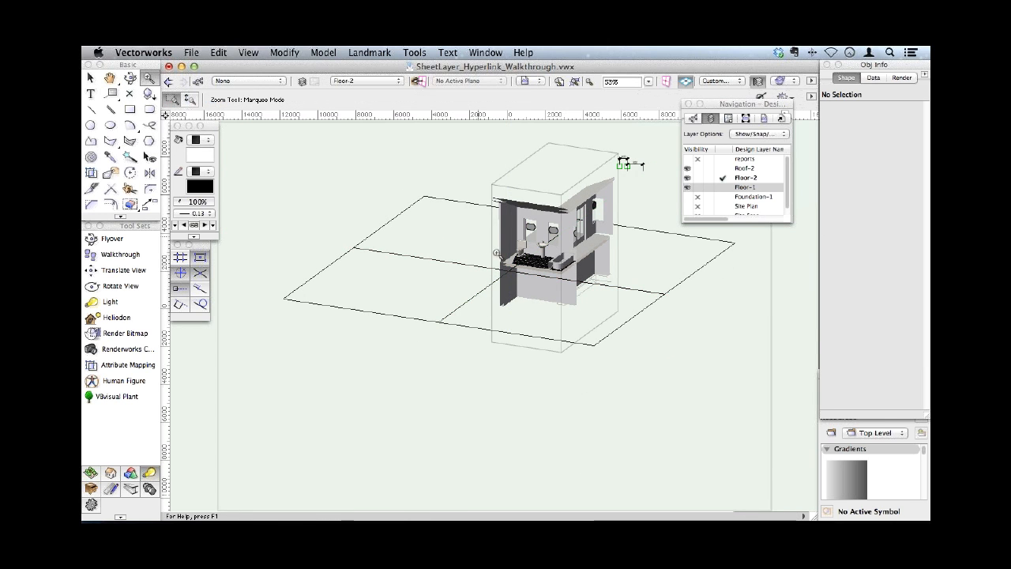
pyautogui.moveTo(486, 204); pyautogui.dragTo(592, 305)
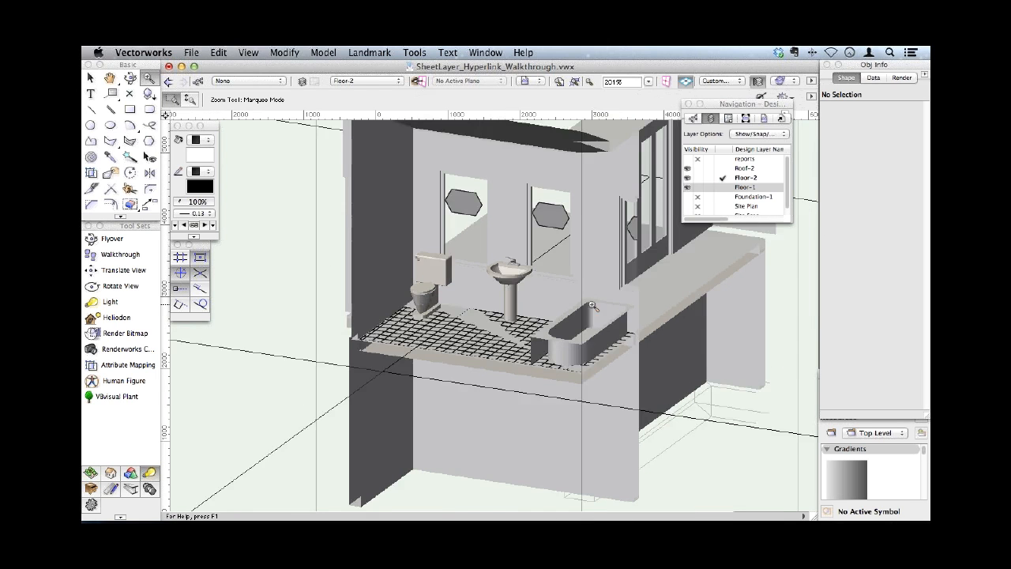
# - Select the bathroom's back wall and the pedestal basin in turn inside the clip cube
pyautogui.click(90, 77)
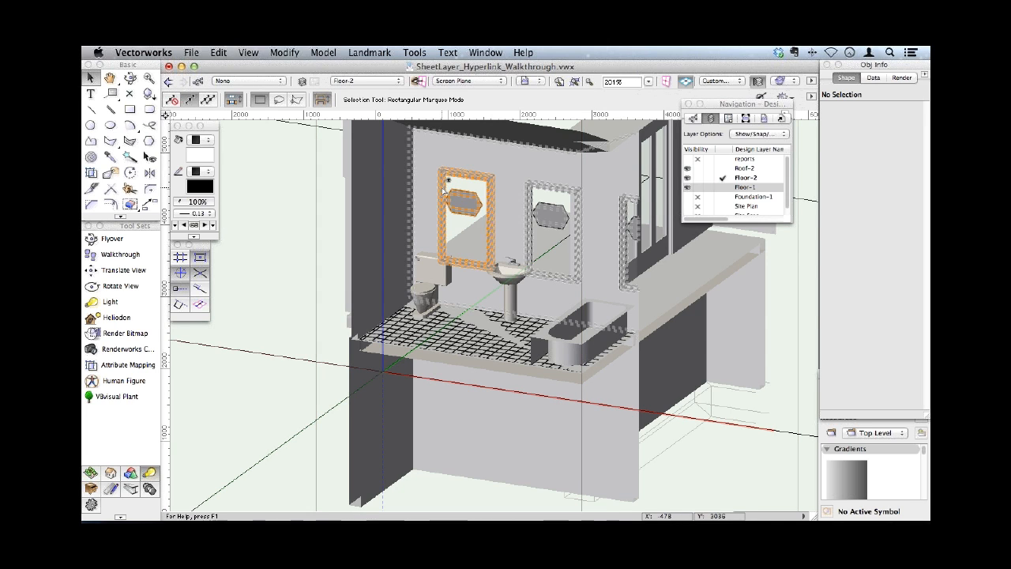
pyautogui.click(443, 215)
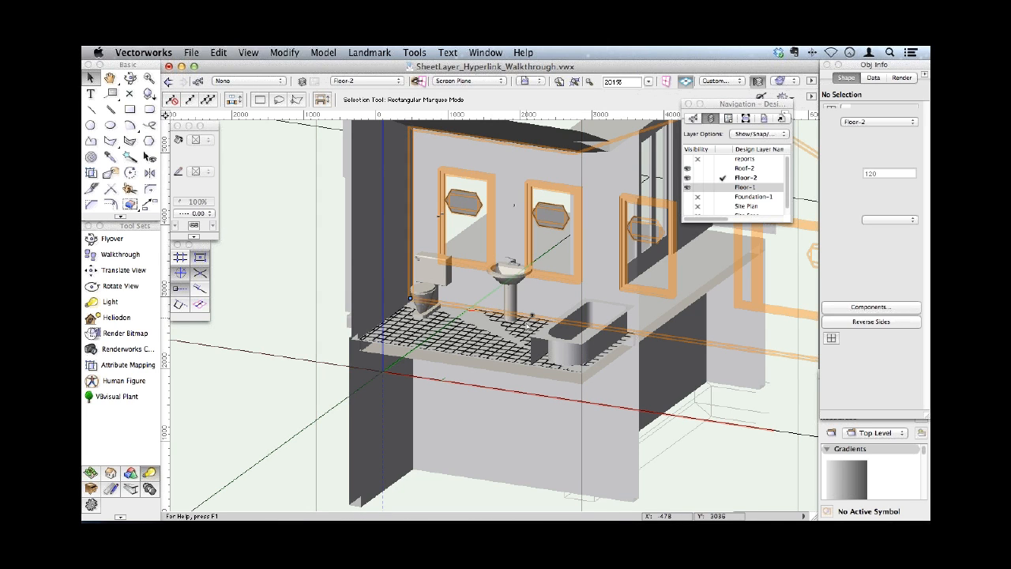
pyautogui.click(507, 273)
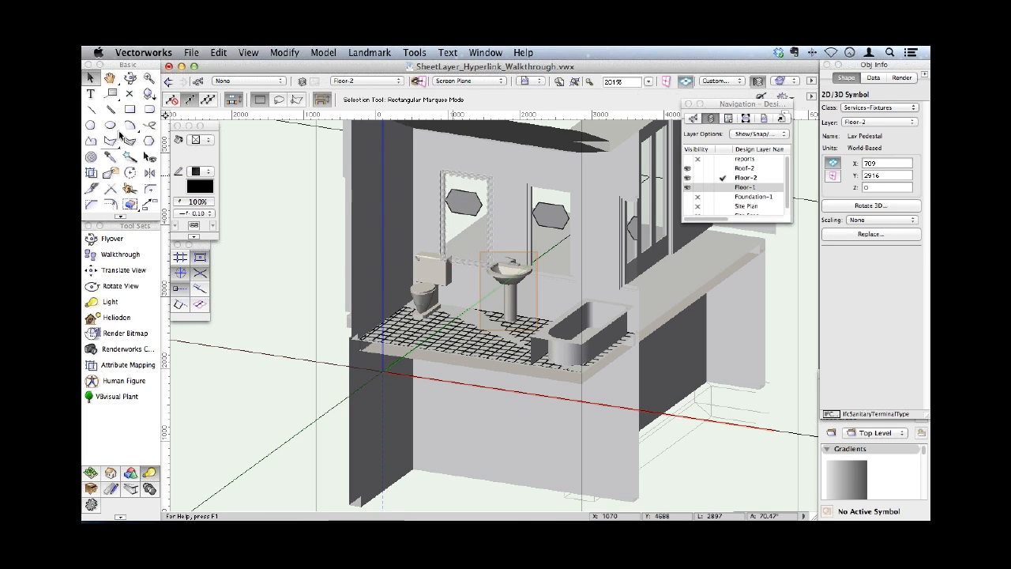
# - Draw a rectangle of about 350 by 920 mm on the bathroom's back wall using the Automatic plane
pyautogui.click(132, 110)
pyautogui.click(469, 82)
pyautogui.click(474, 96)
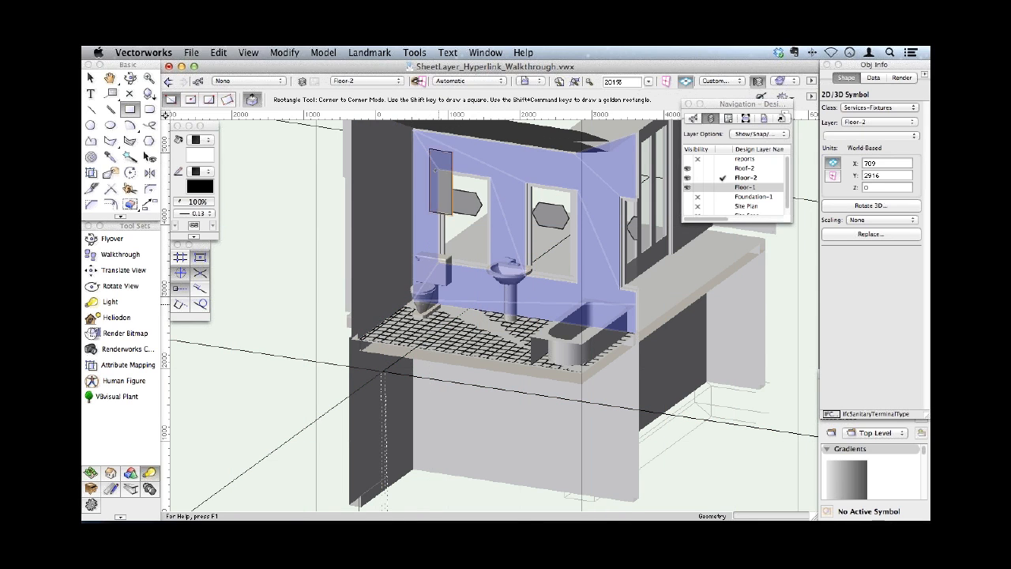
pyautogui.click(430, 149)
pyautogui.click(452, 214)
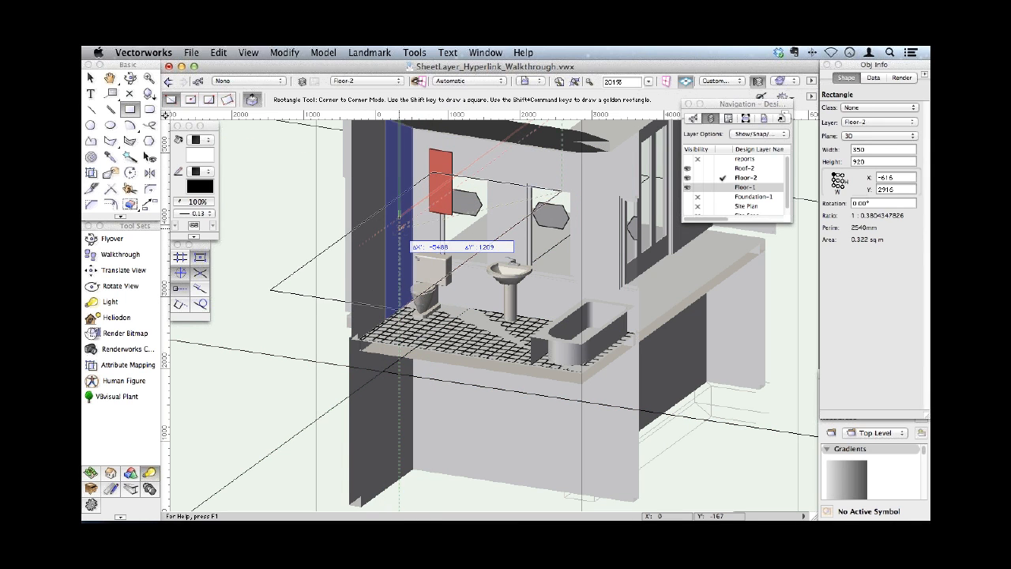
pyautogui.press('Escape')
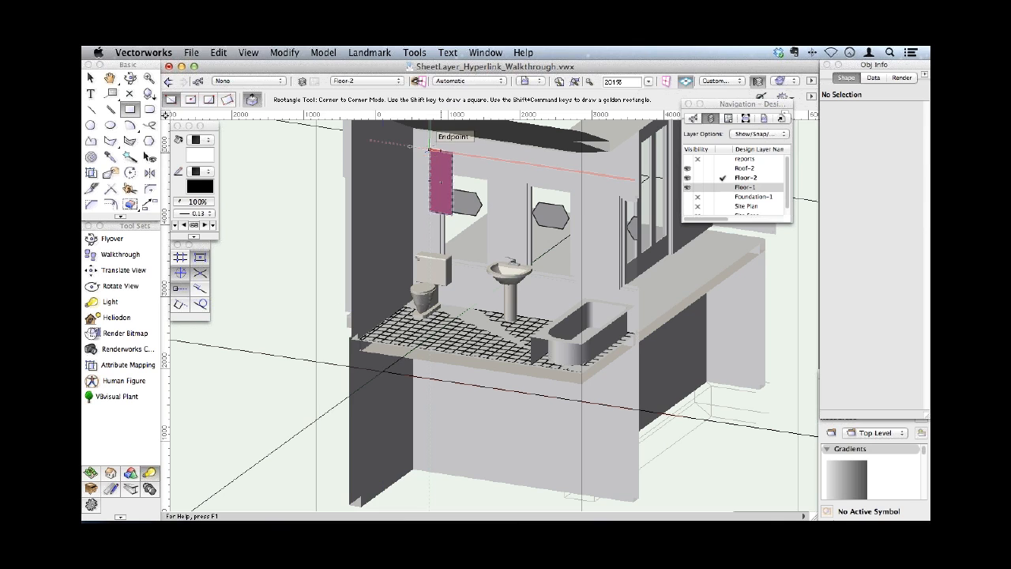
pyautogui.press('x')
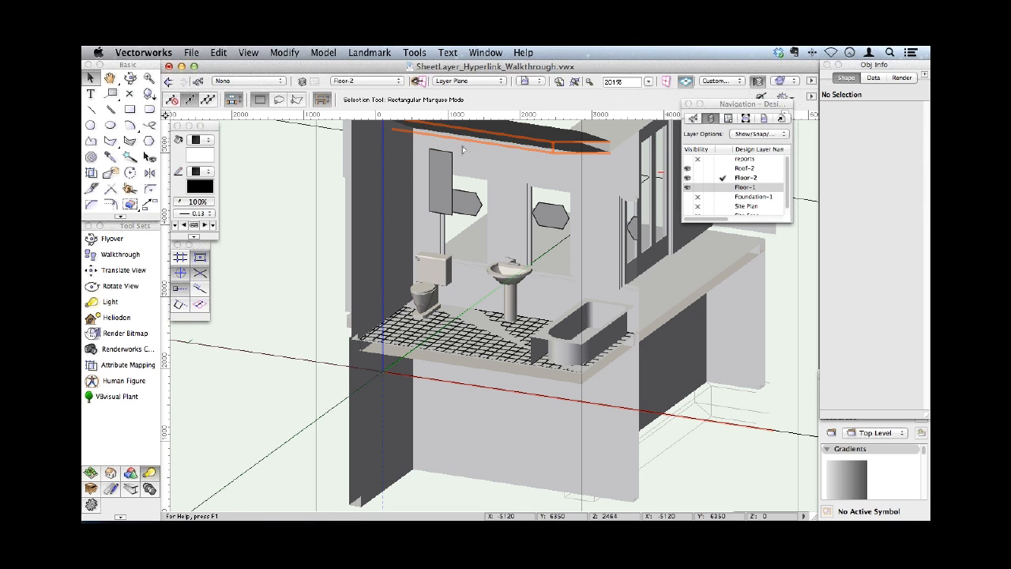
# - Delete the rectangle drawn on the bathroom's back wall and switch to sheet layer 001 [Cover Sheet]
pyautogui.click(449, 162)
pyautogui.press('Delete')
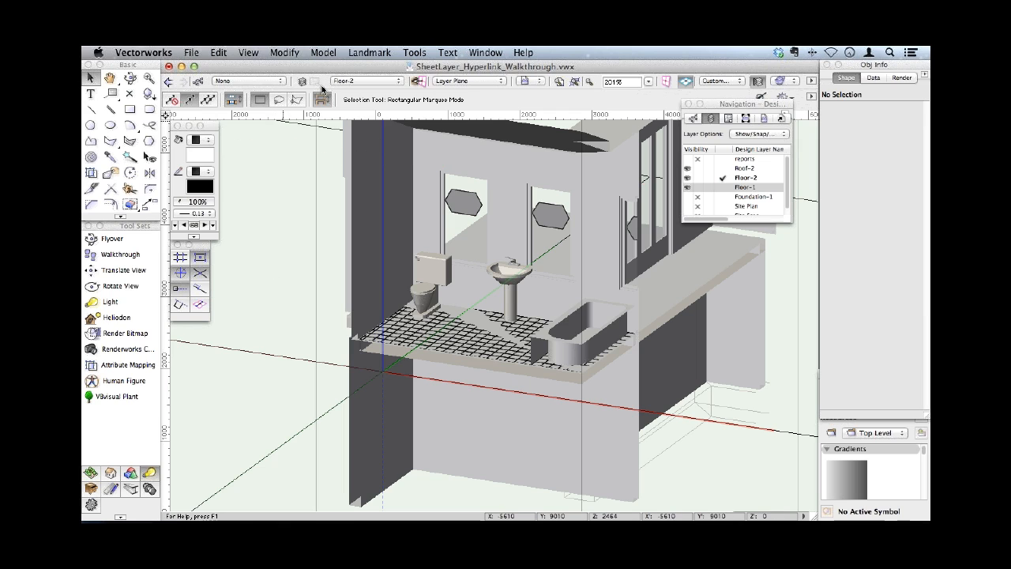
pyautogui.click(426, 82)
pyautogui.click(366, 82)
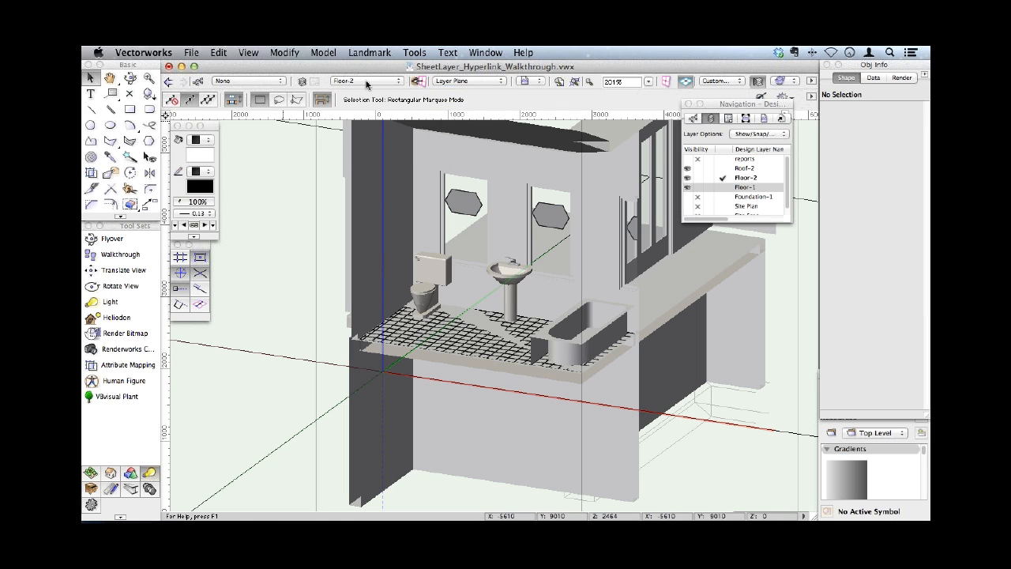
pyautogui.click(367, 82)
pyautogui.click(368, 97)
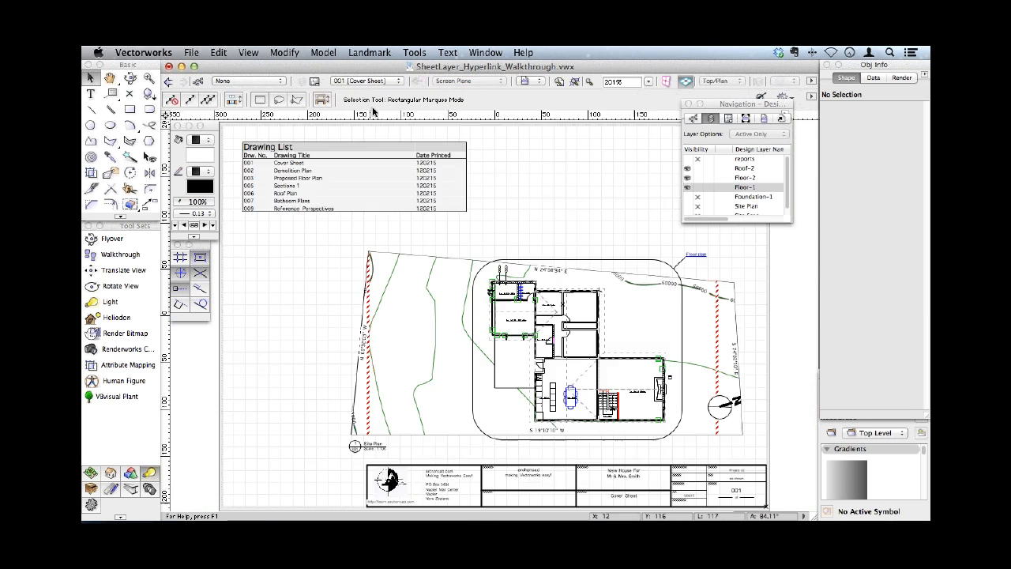
# - Place a hyperlink with the Hyperlink tool in the blank area above the site plan on the cover sheet
pyautogui.click(112, 489)
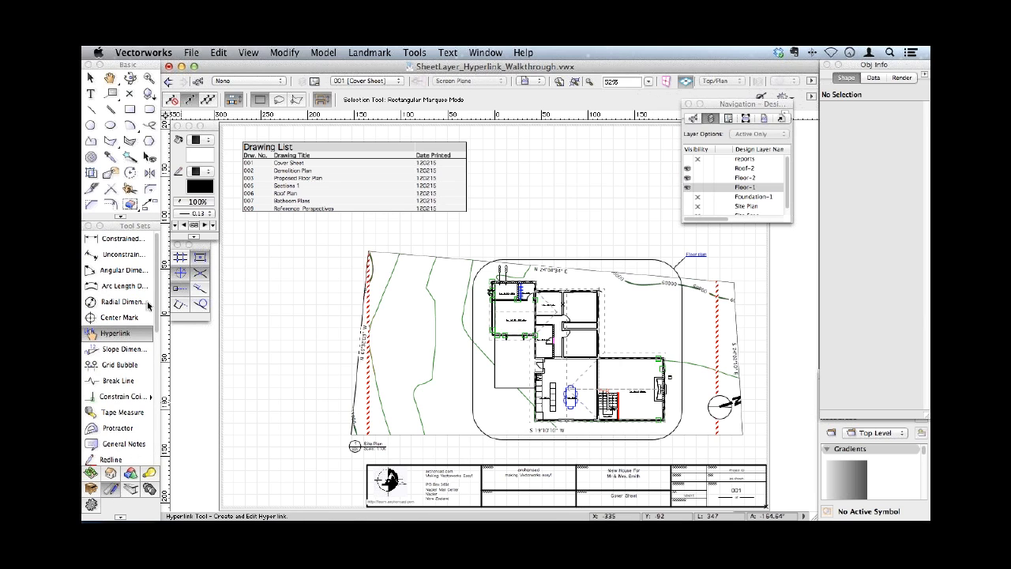
pyautogui.click(116, 334)
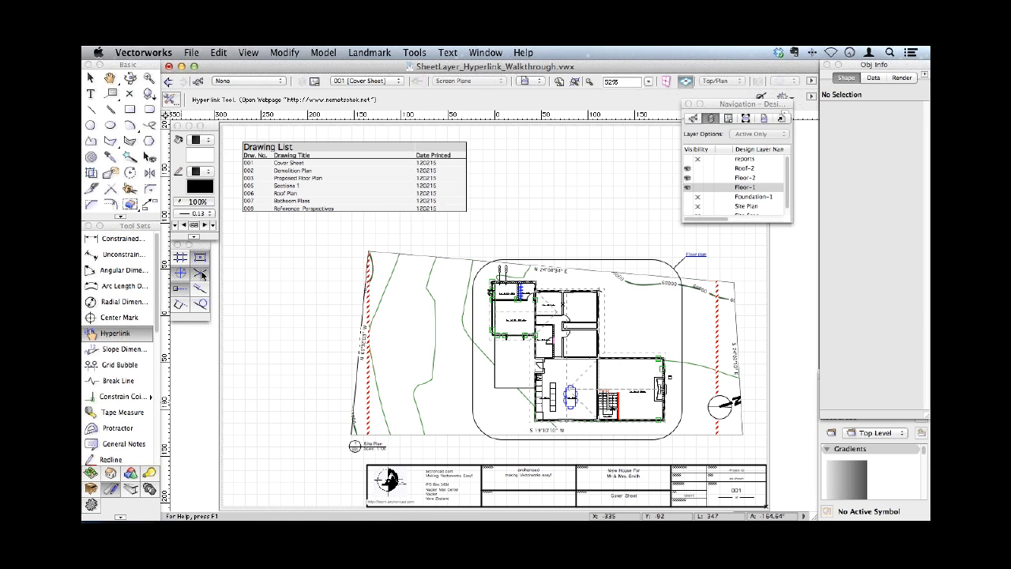
pyautogui.click(571, 239)
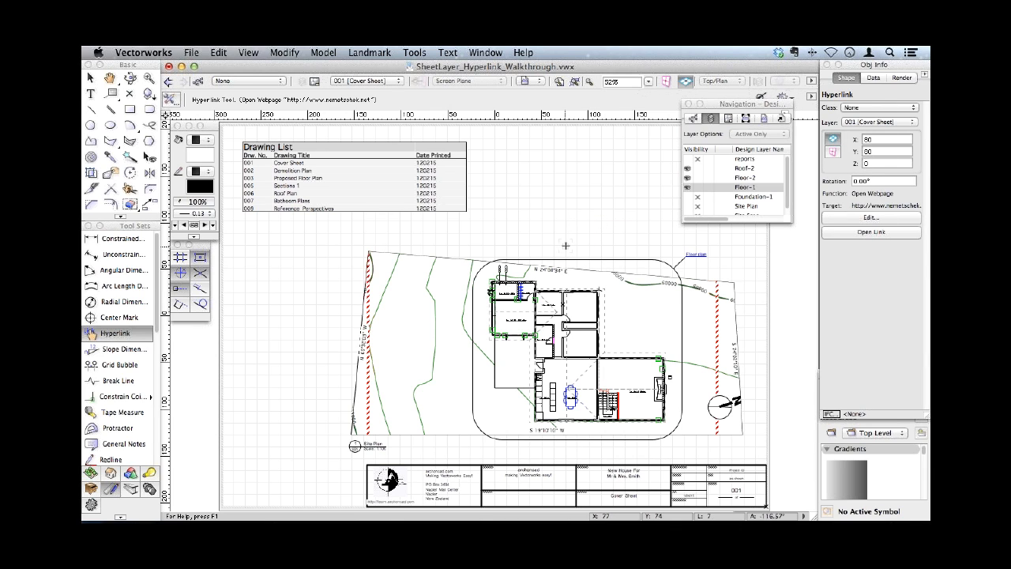
# - Examine the available link functions in the Hyperlink tool's settings, keeping the function as Open Webpage
pyautogui.click(171, 99)
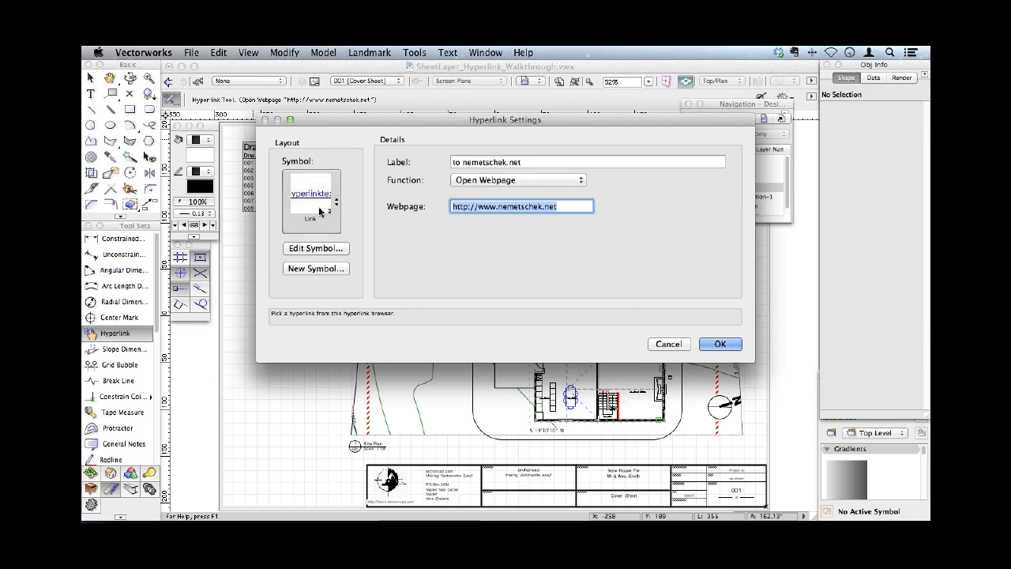
pyautogui.click(503, 181)
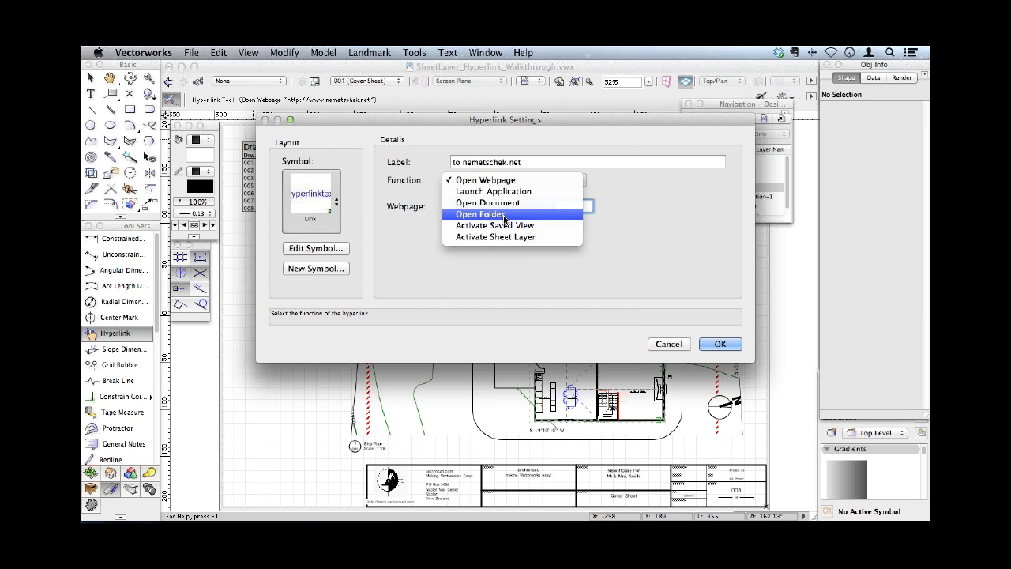
pyautogui.click(649, 210)
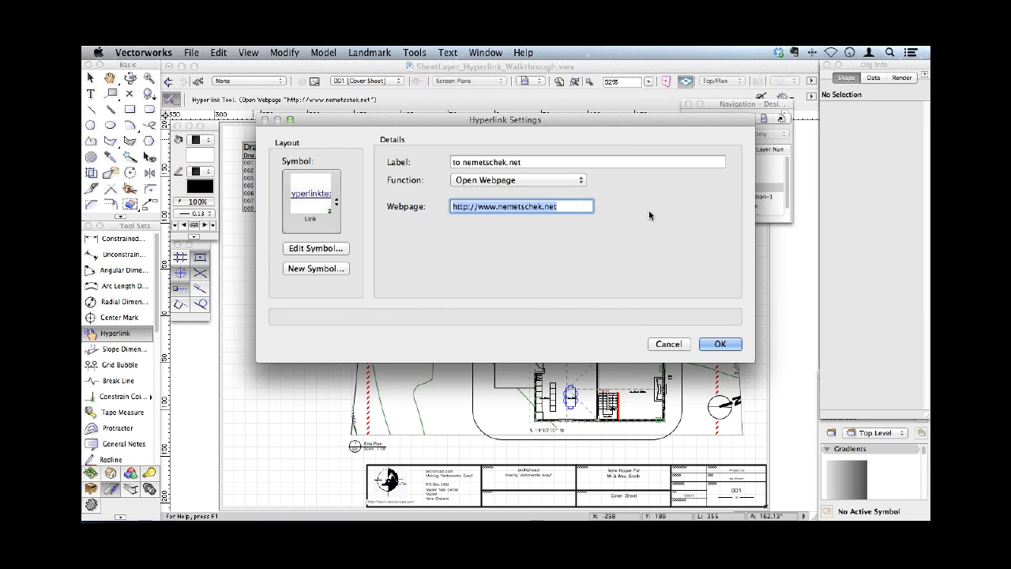
pyautogui.click(719, 344)
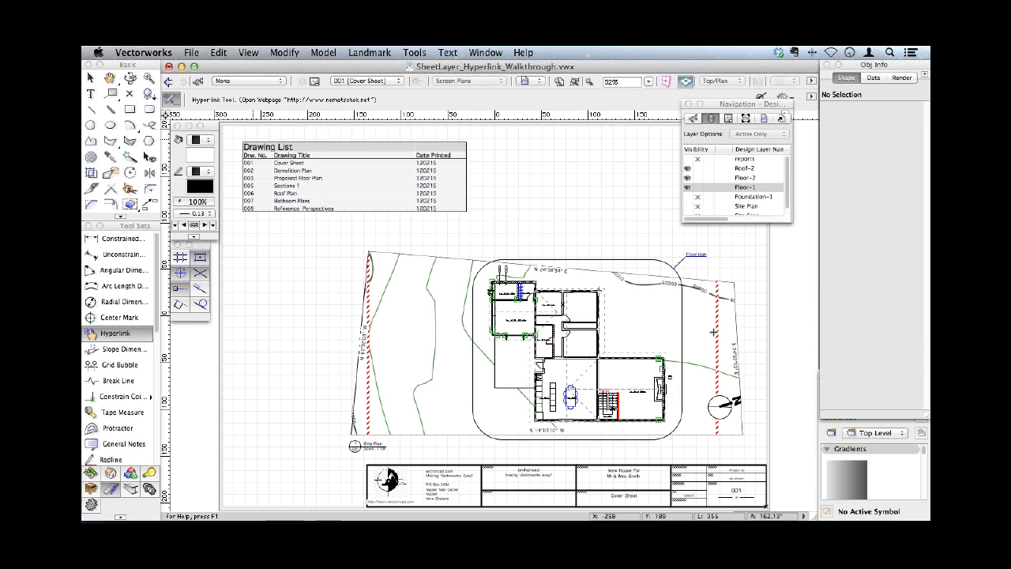
# - Follow the floor plan hyperlink beside the site plan to sheet 003, and the bathroom marker's hyperlink there to sheet 008
pyautogui.press('x')
pyautogui.click(695, 254)
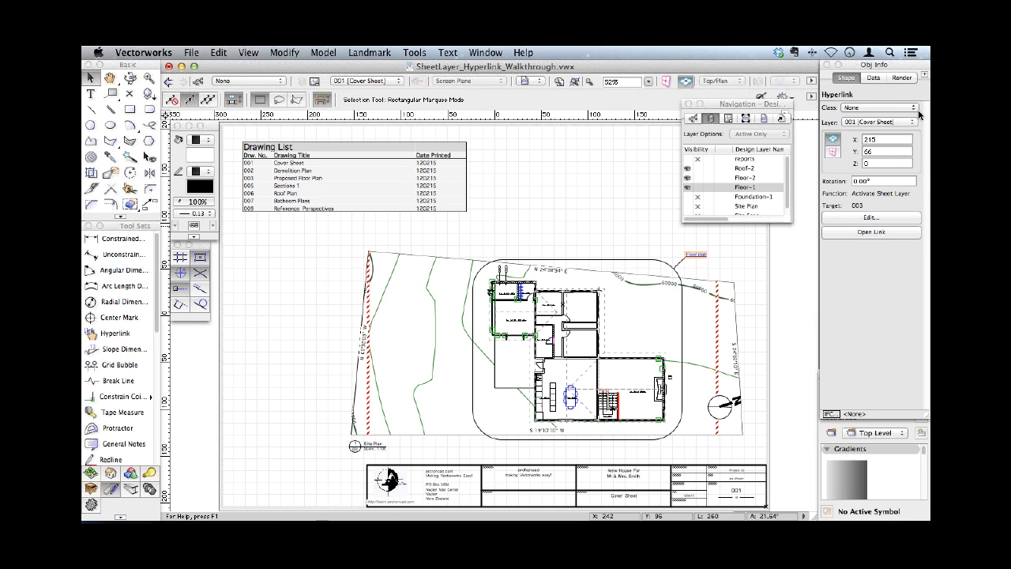
pyautogui.doubleClick(701, 257)
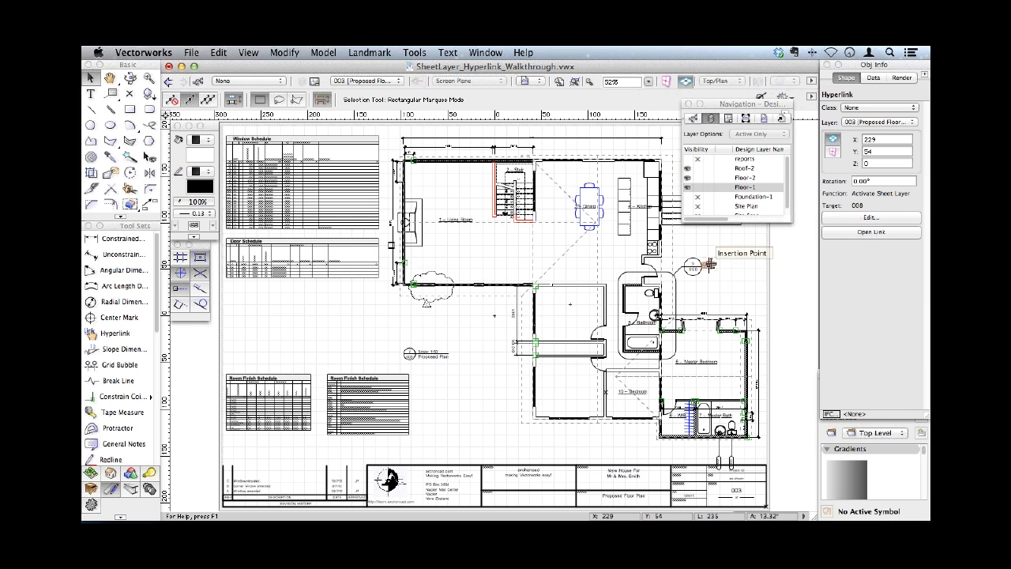
pyautogui.click(709, 267)
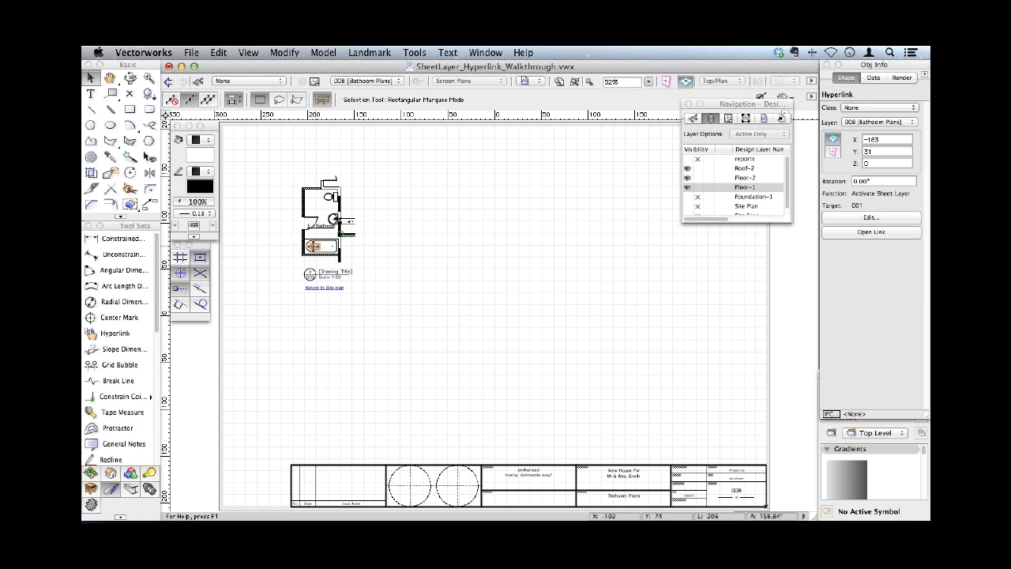
# - Open the Duravit web page linked from the bathtub on sheet 008 and return to Vectorworks
pyautogui.click(313, 246)
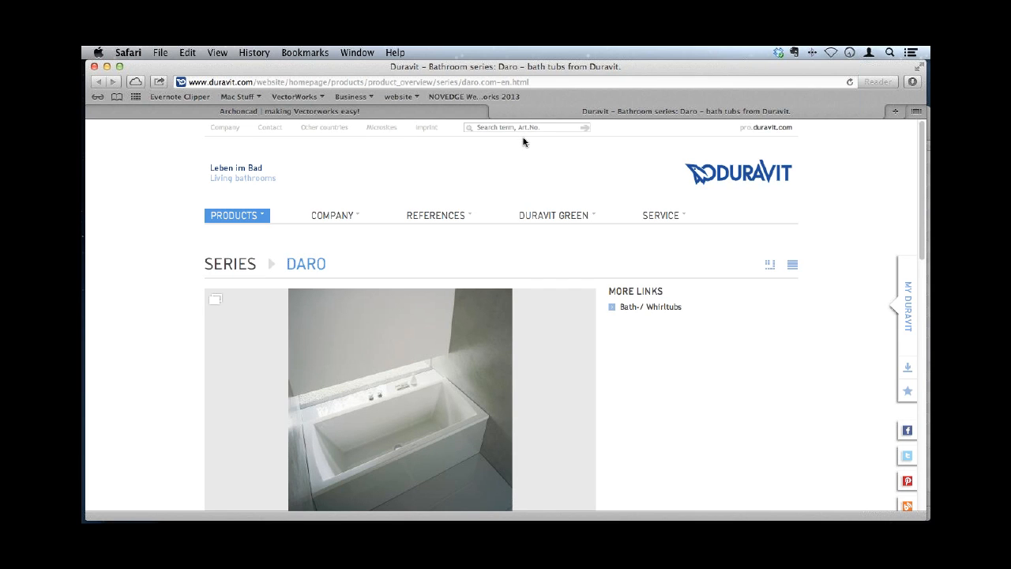
pyautogui.press('cmd+Tab')
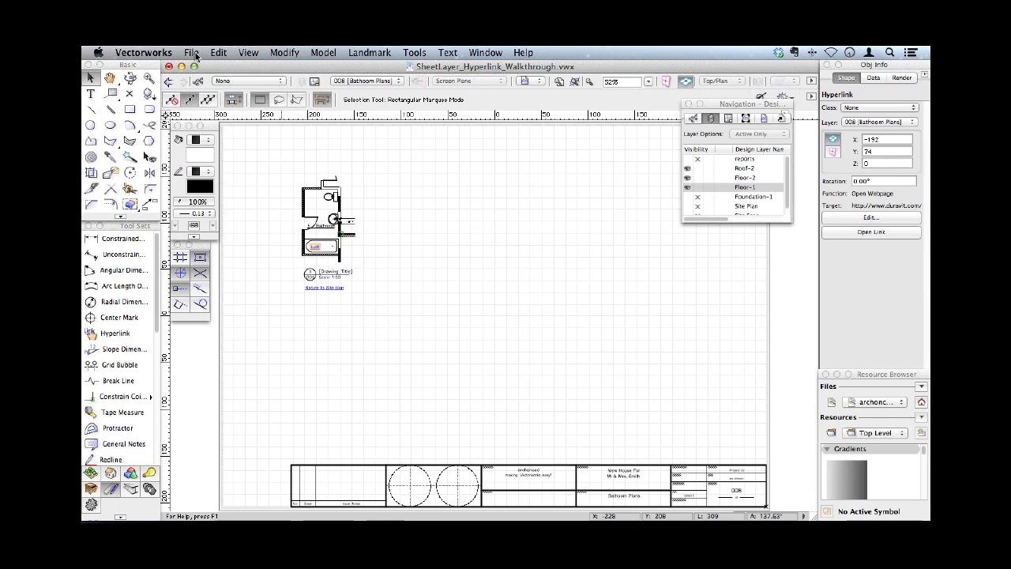
# - Start a batch PDF export and add sheets 001 through 010 to the list of sheets to export
pyautogui.click(193, 53)
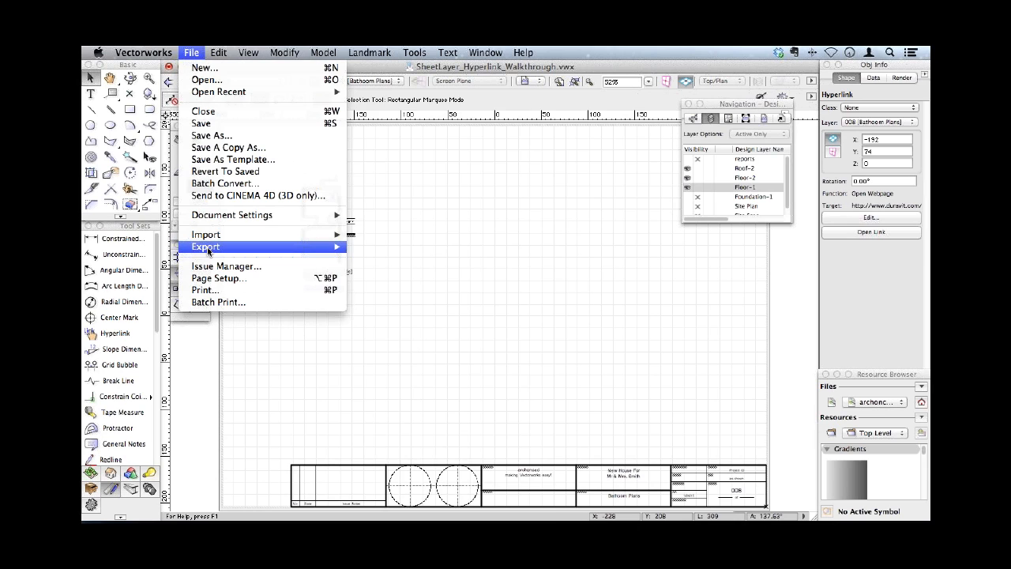
pyautogui.moveTo(208, 249)
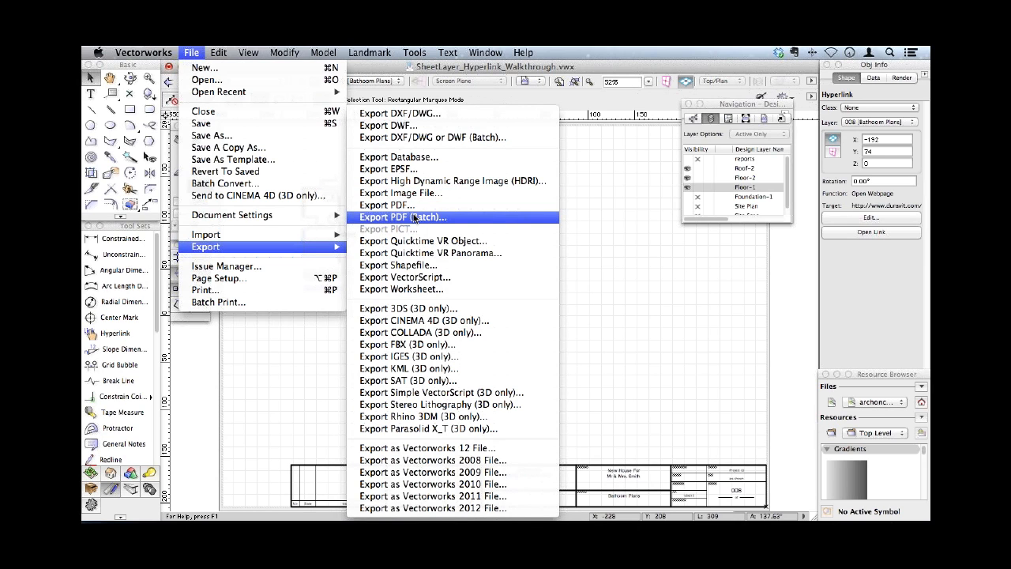
pyautogui.click(419, 220)
pyautogui.click(230, 149)
pyautogui.keyDown('shift'); pyautogui.click(233, 246); pyautogui.keyUp('shift')
pyautogui.click(510, 184)
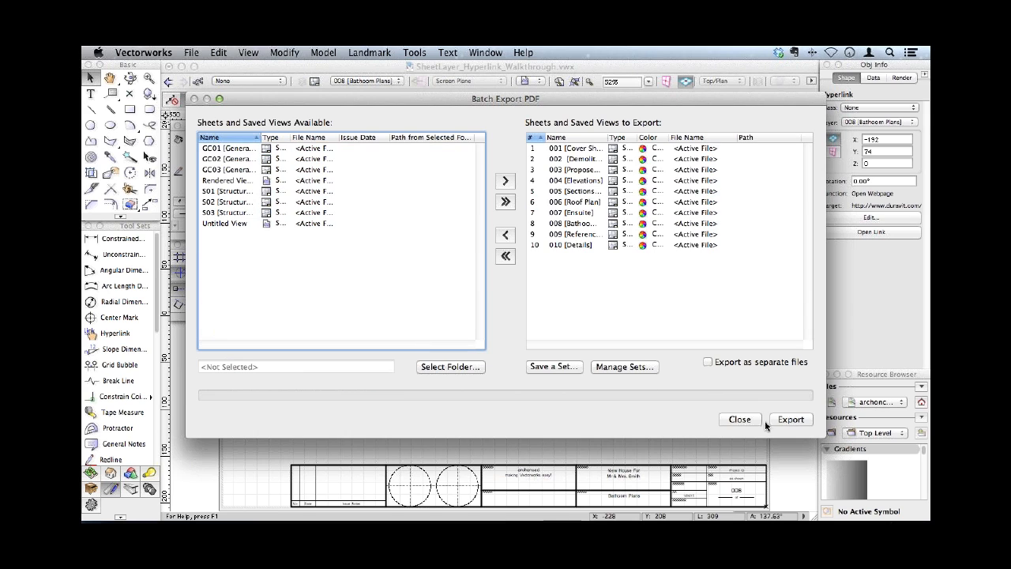
# - Export the listed sheets as one PDF, SheetLayer_Hyperlink_Walkthrough.pdf, in the Novedge folder on the Desktop
pyautogui.click(786, 420)
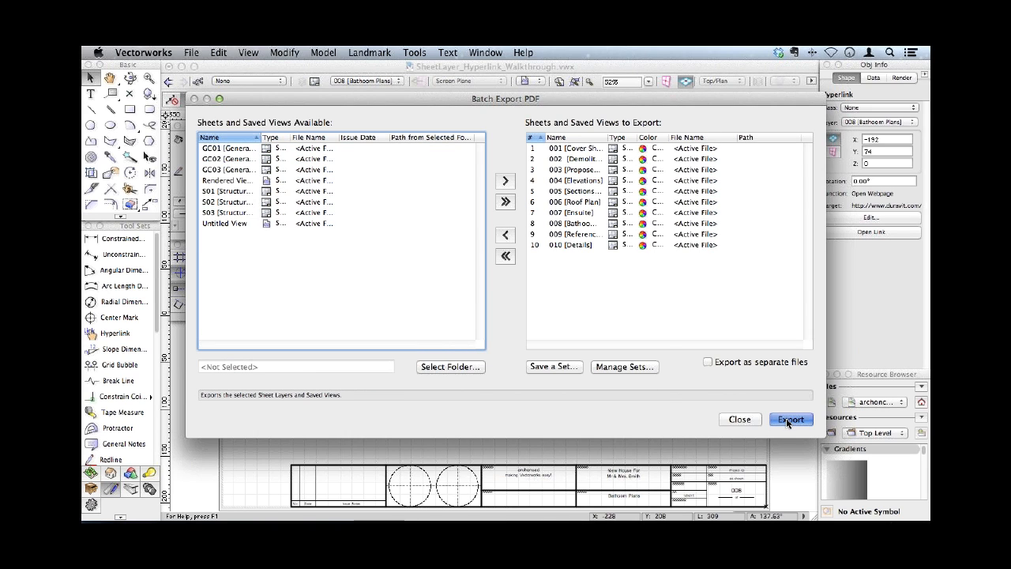
pyautogui.click(624, 488)
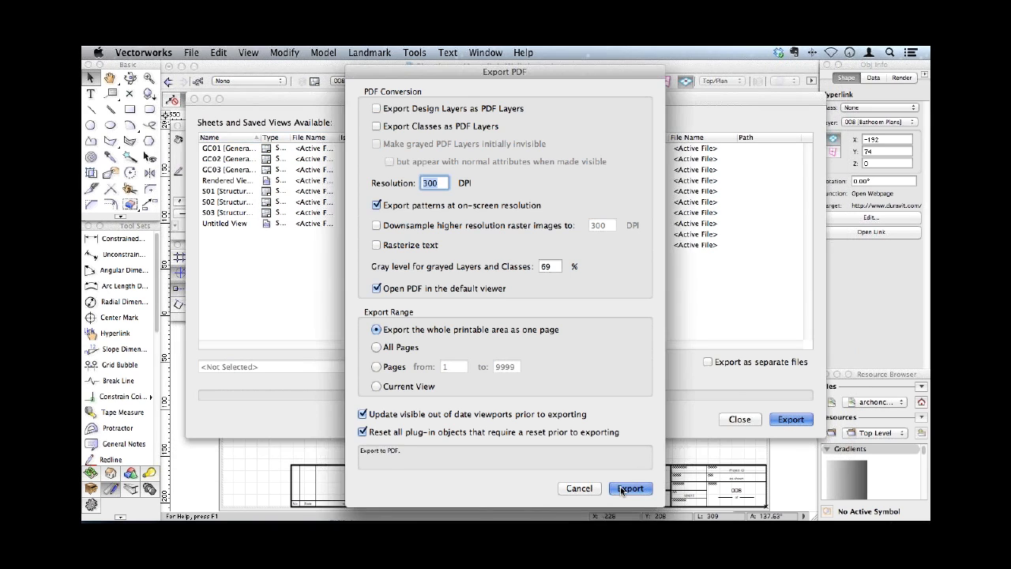
pyautogui.click(272, 249)
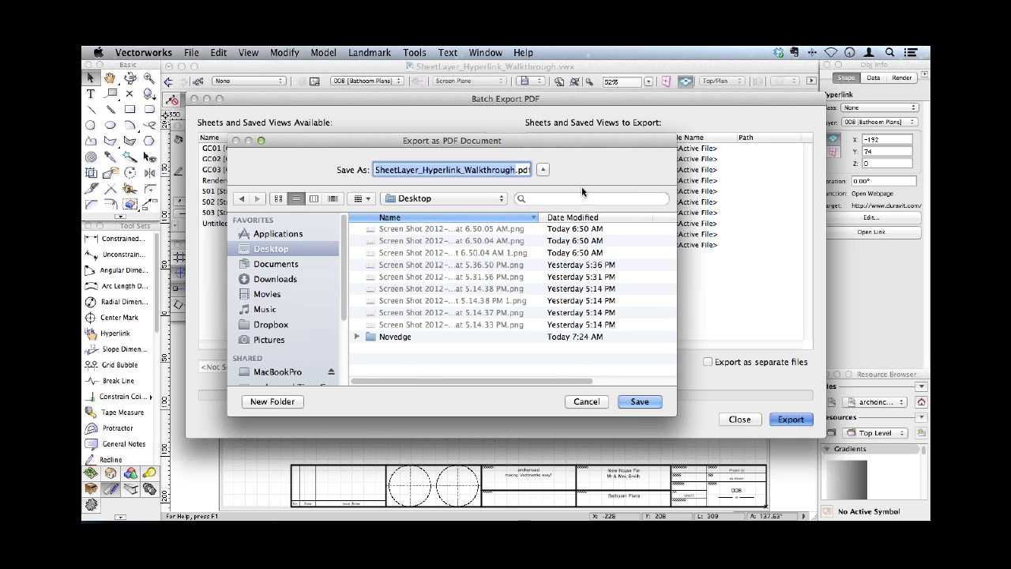
pyautogui.doubleClick(394, 336)
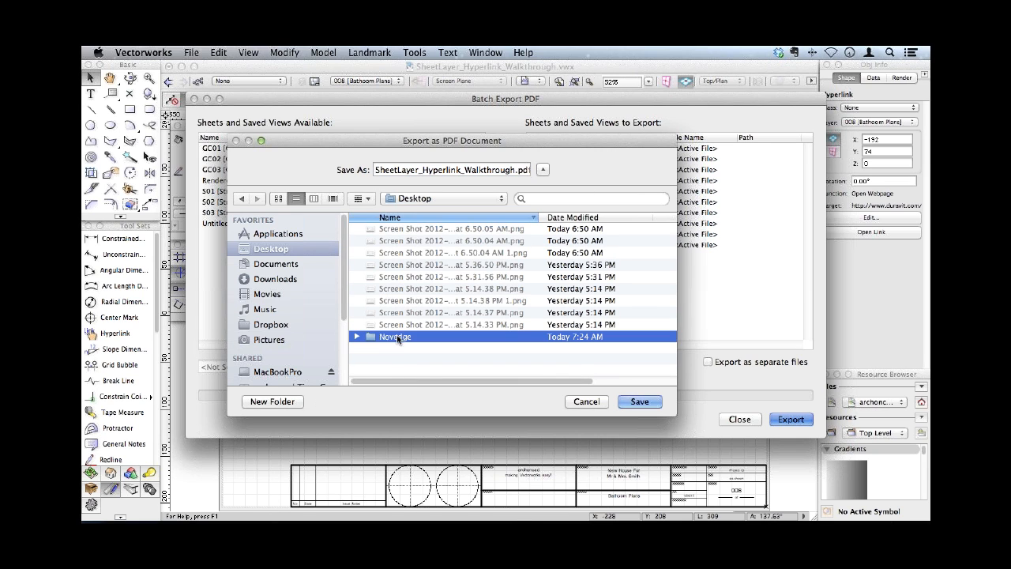
pyautogui.click(630, 399)
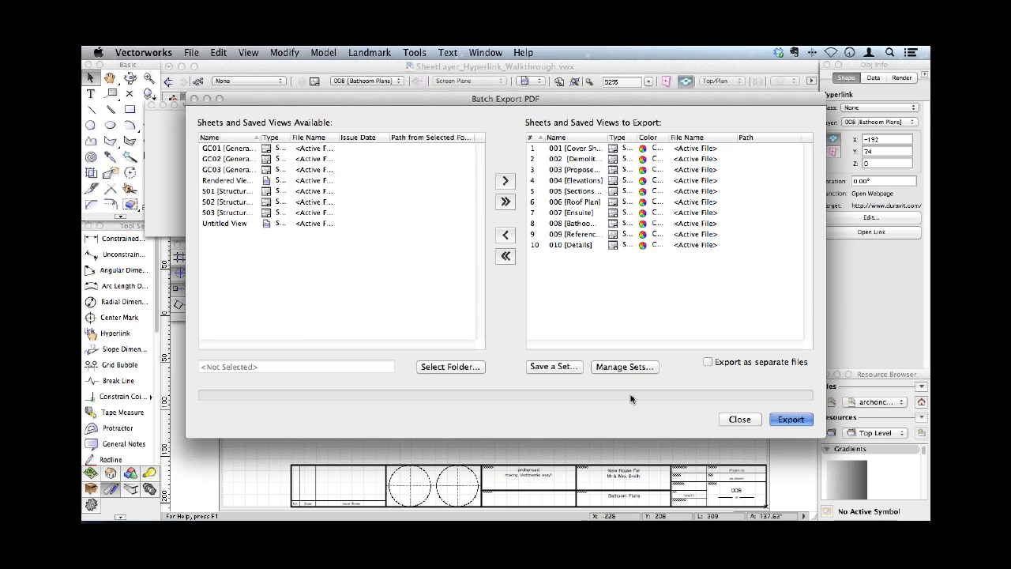
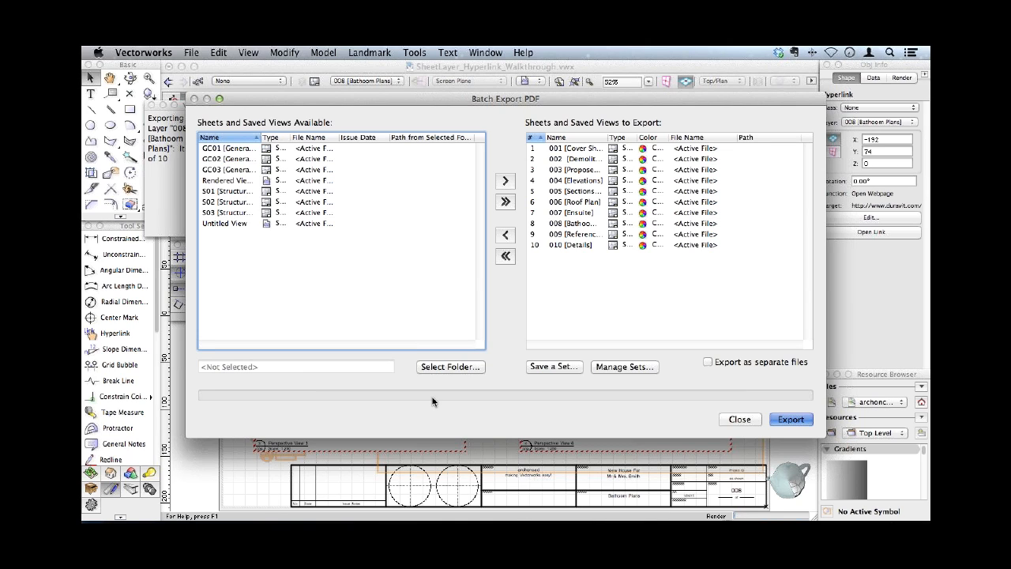
# - Force quit the unresponsive Vectorworks 2013 and relaunch it
pyautogui.press('super+alt+Escape')
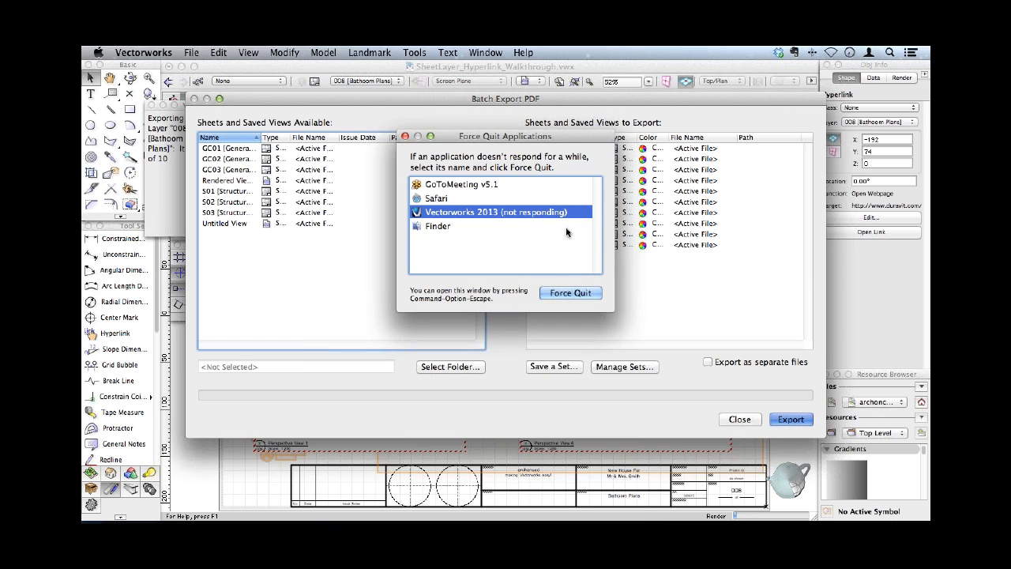
pyautogui.click(552, 294)
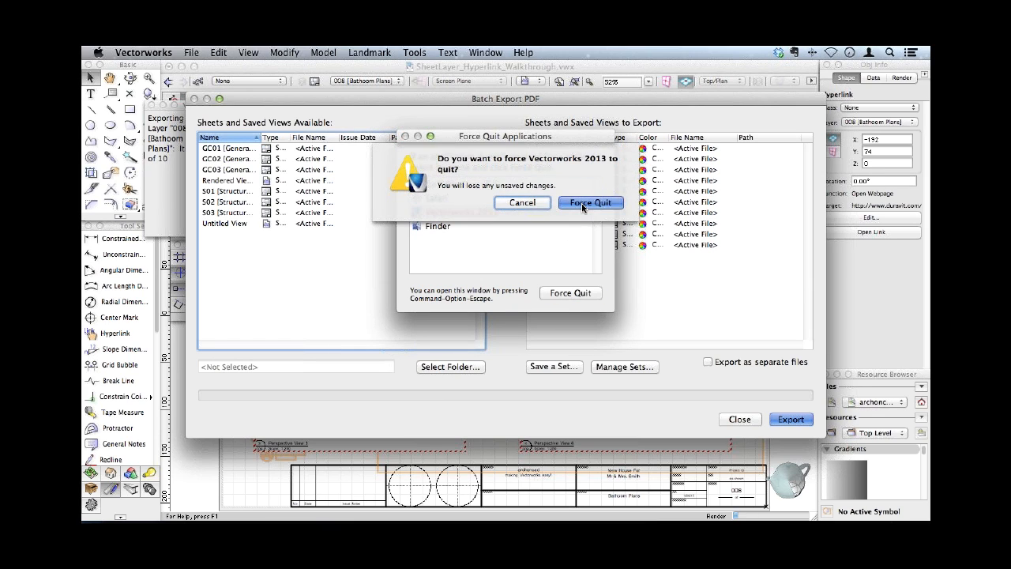
pyautogui.click(584, 203)
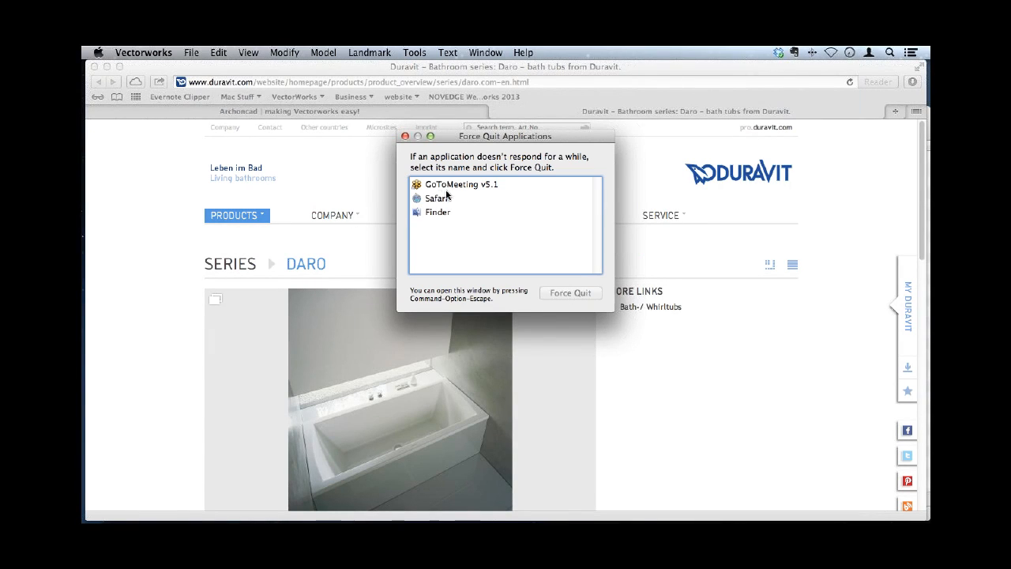
pyautogui.click(405, 137)
pyautogui.moveTo(532, 505)
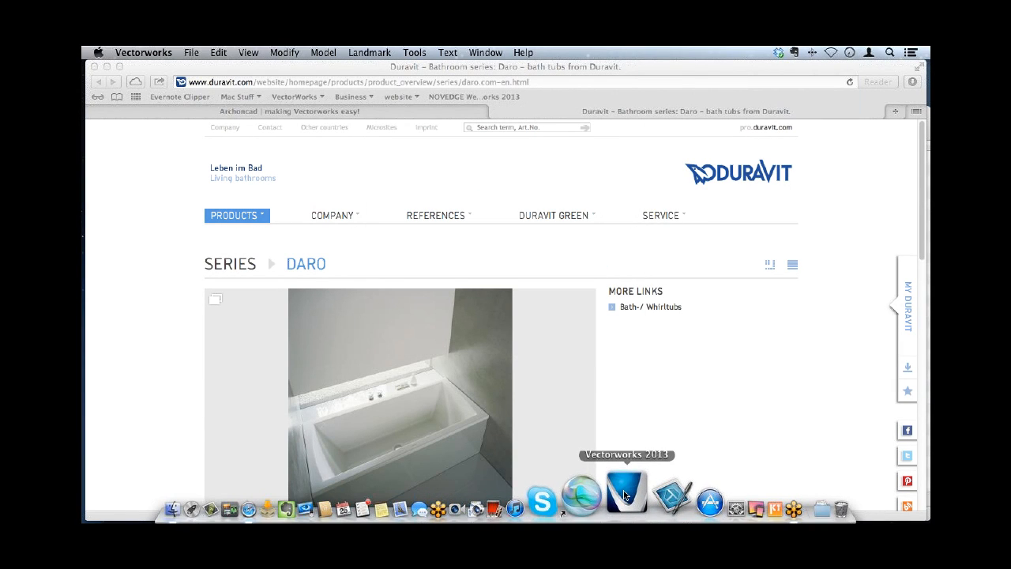
pyautogui.click(624, 495)
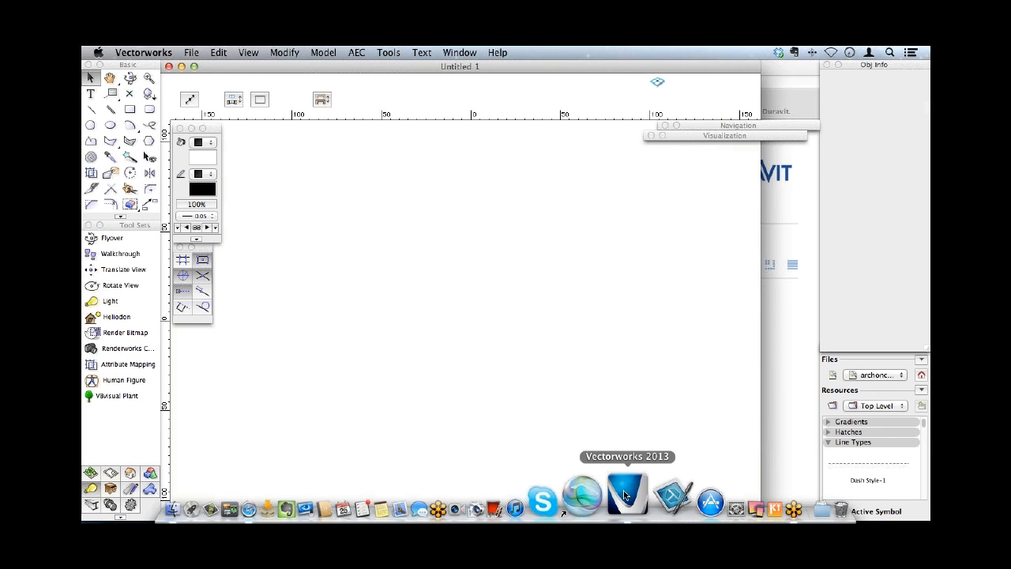
# - Open the recently used file Physical Sky_Rendering.vwx
pyautogui.click(194, 66)
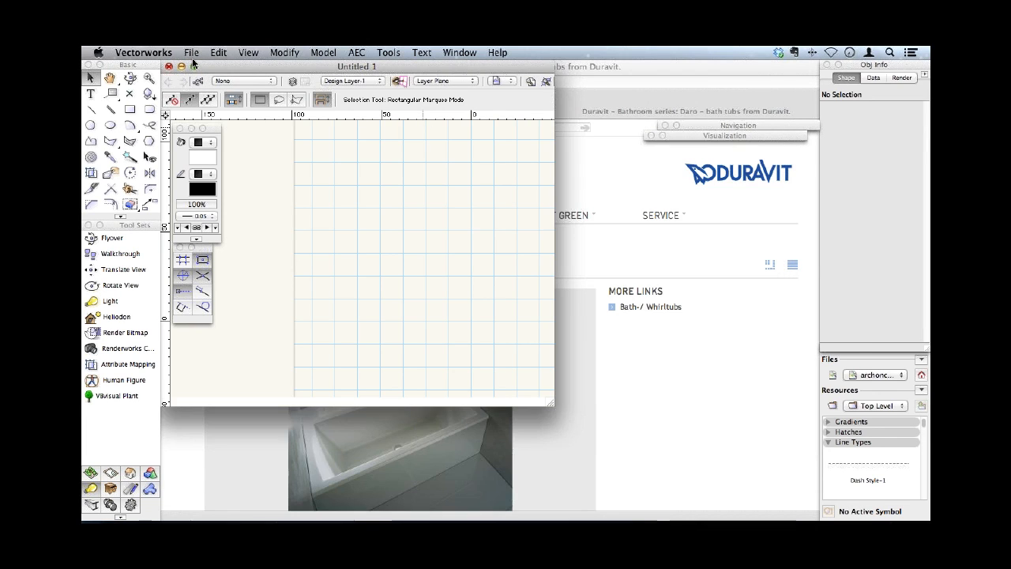
pyautogui.click(166, 53)
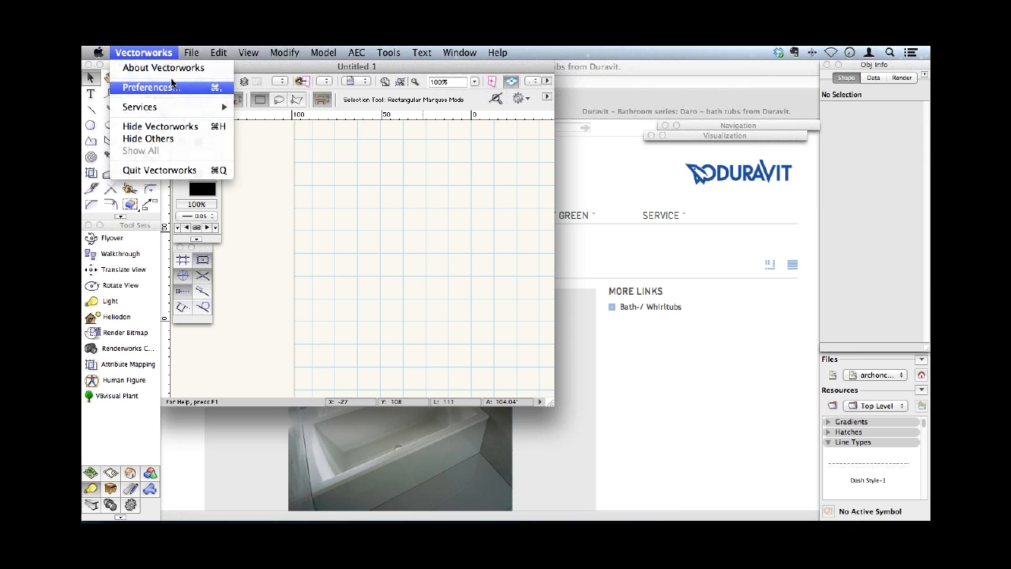
pyautogui.moveTo(191, 52)
pyautogui.moveTo(200, 94)
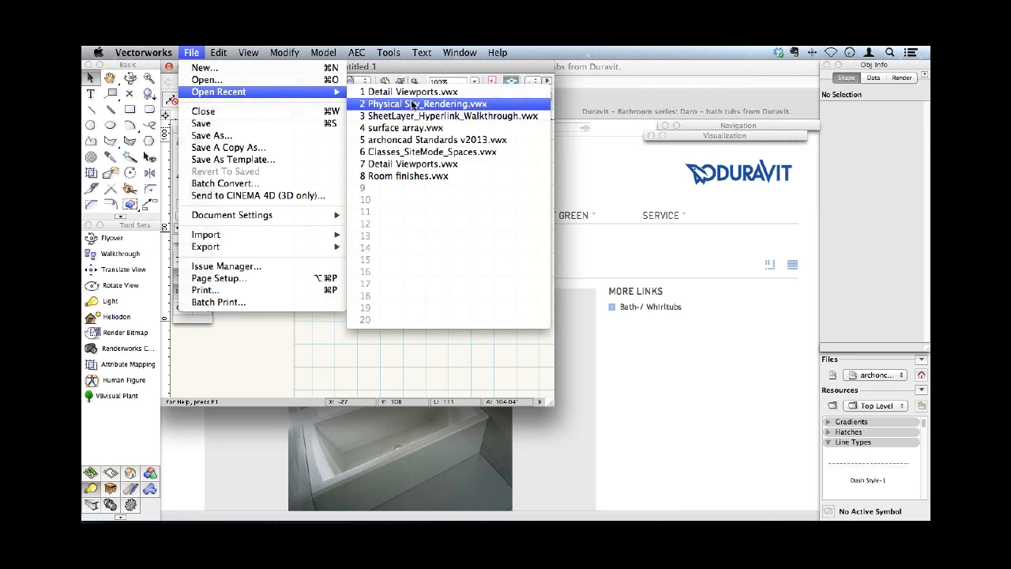
pyautogui.click(412, 105)
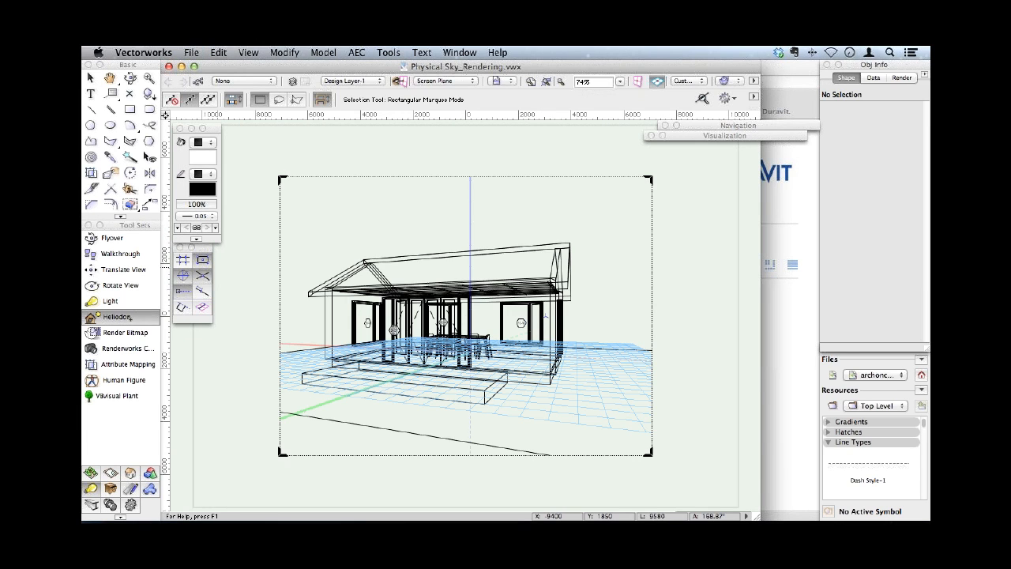
# - Select the switched-on Wellington heliodon in the document from the scene's light list and show all of its parameters
pyautogui.click(117, 317)
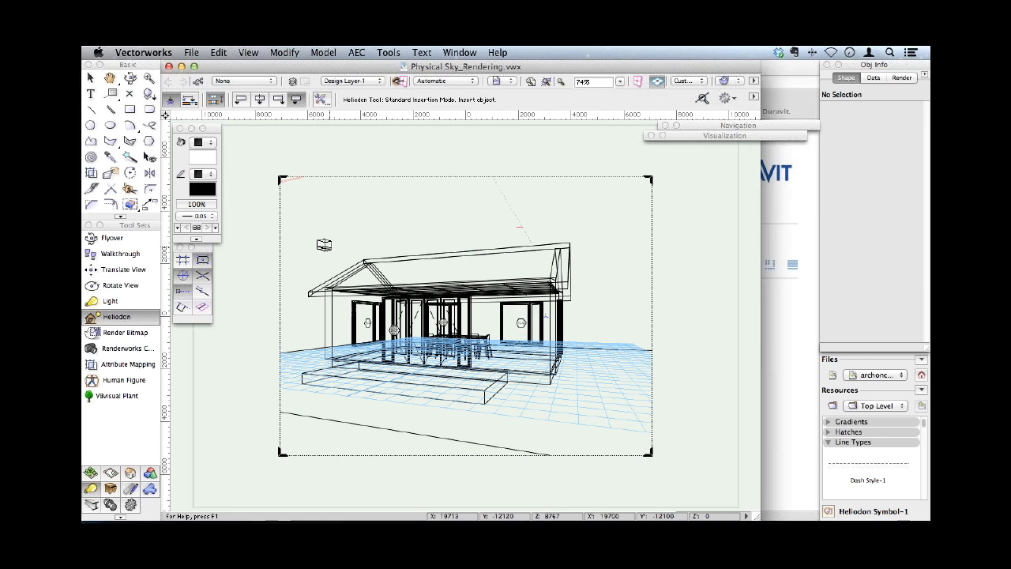
pyautogui.press('x')
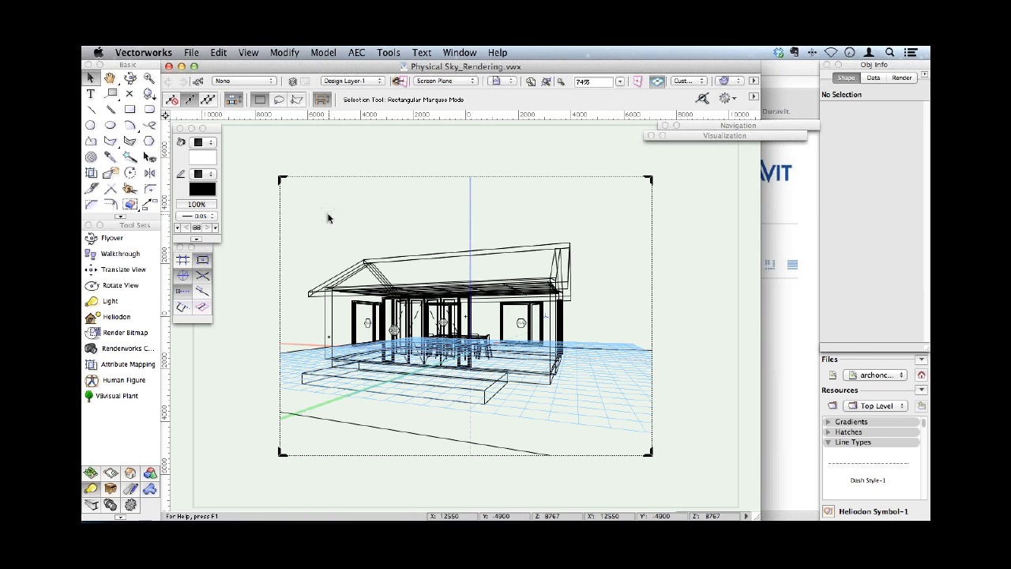
pyautogui.click(662, 135)
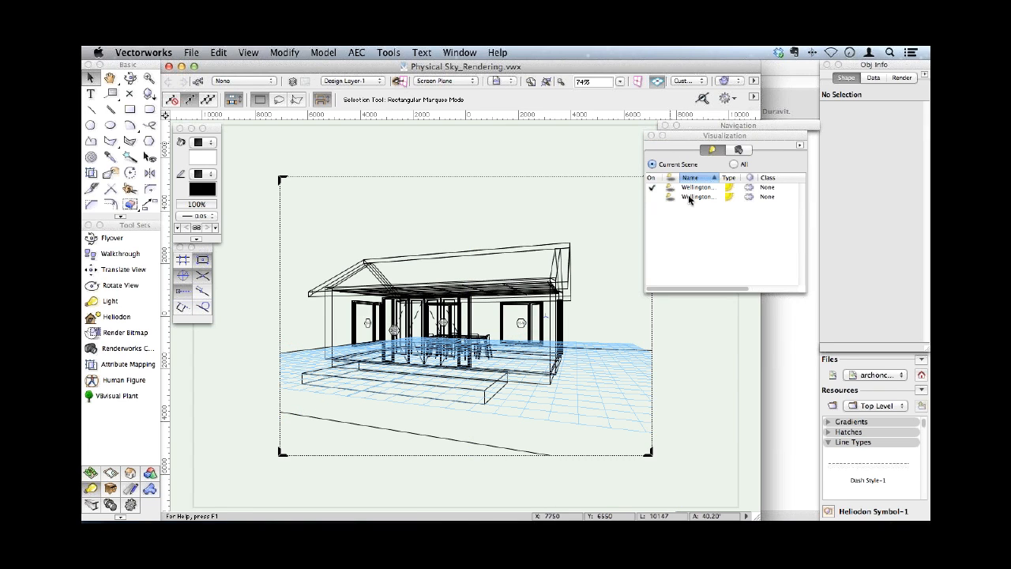
pyautogui.rightClick(693, 187)
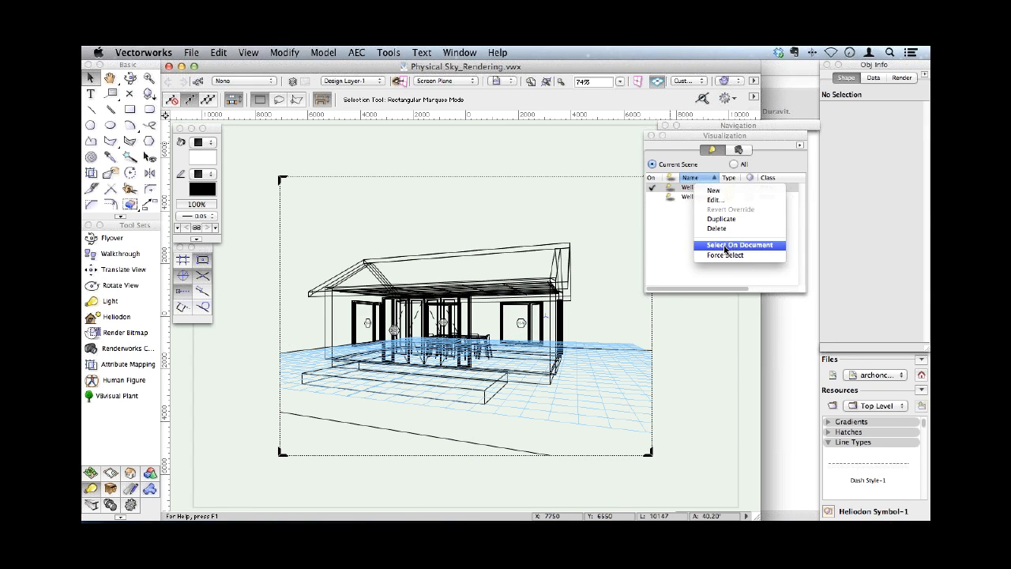
pyautogui.click(725, 245)
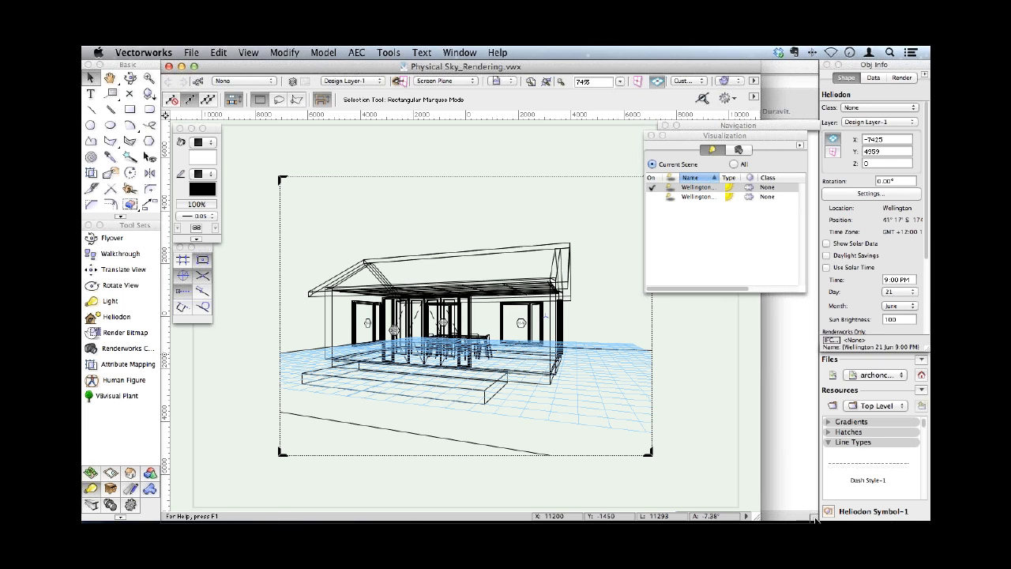
pyautogui.moveTo(926, 347); pyautogui.dragTo(914, 487)
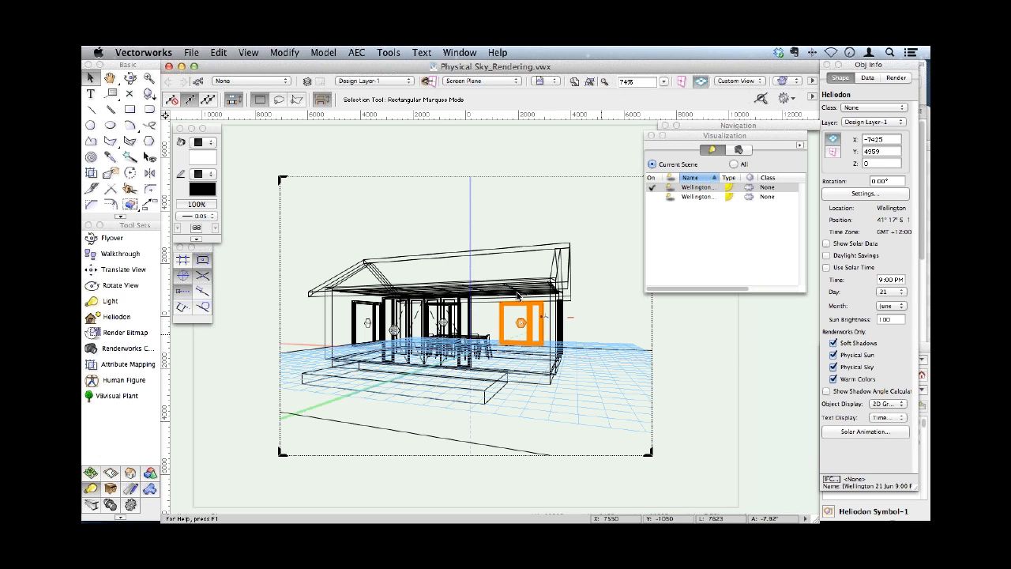
# - Render the perspective view of the house with the Renderworks style Quick Exterior Day
pyautogui.click(782, 81)
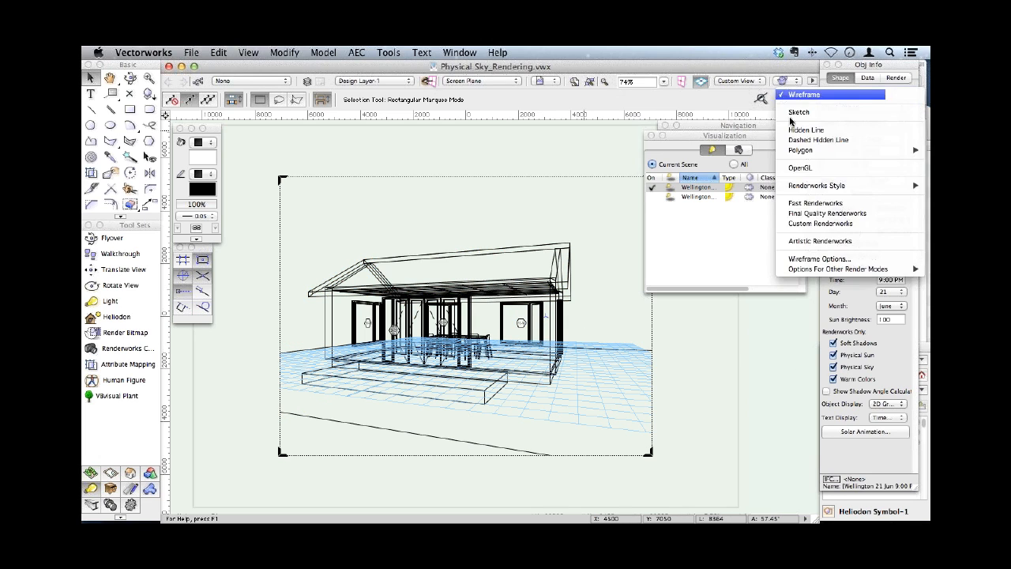
pyautogui.moveTo(821, 184)
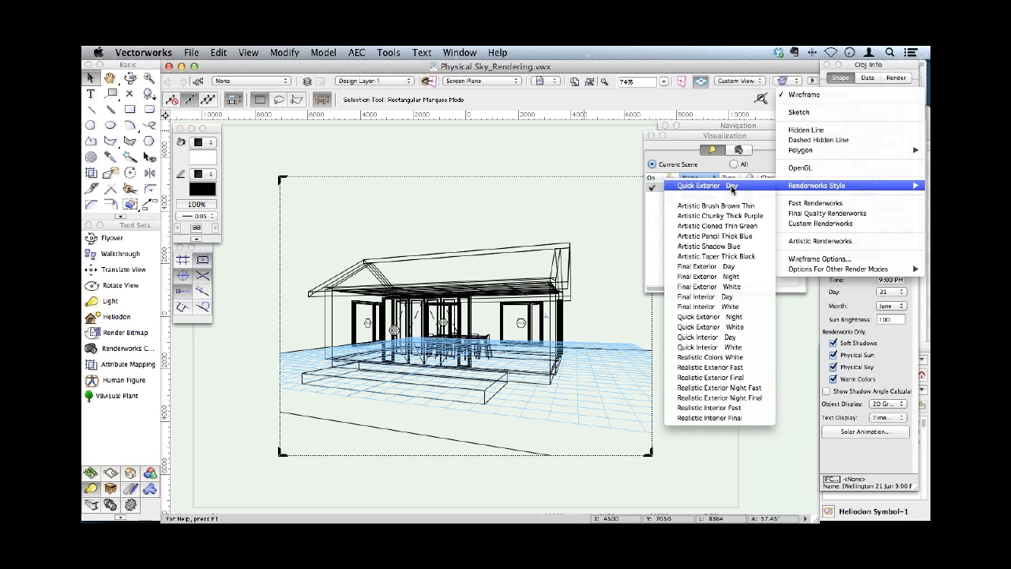
pyautogui.click(732, 188)
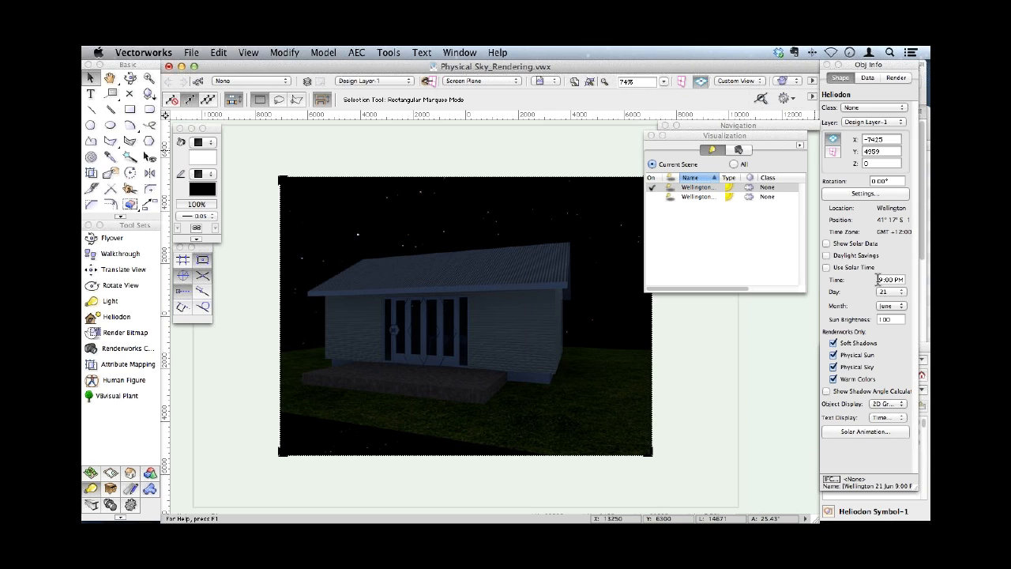
# - Set the selected heliodon's time to midday
pyautogui.moveTo(877, 278); pyautogui.dragTo(898, 281)
pyautogui.write('midday')
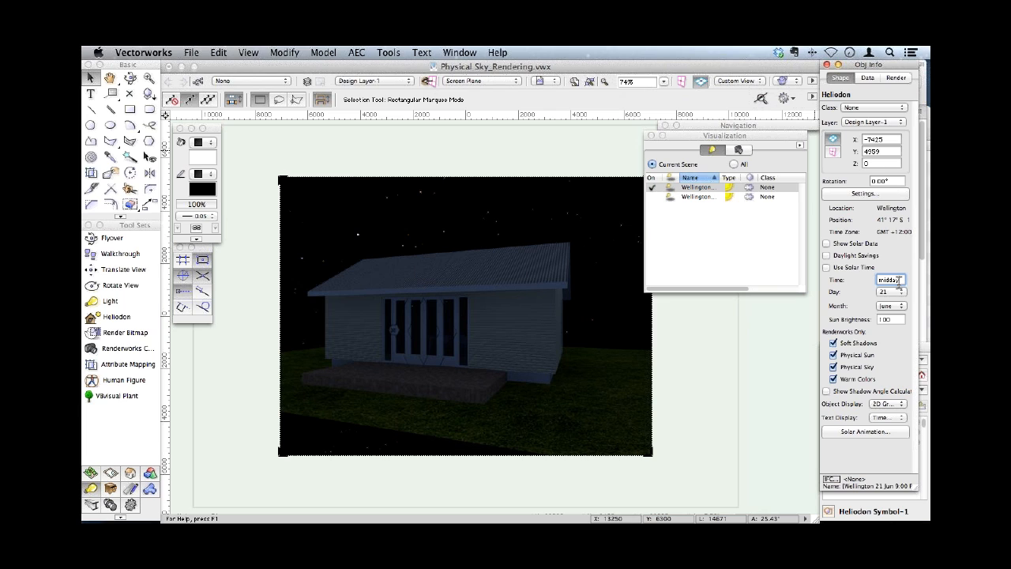
pyautogui.press('Return')
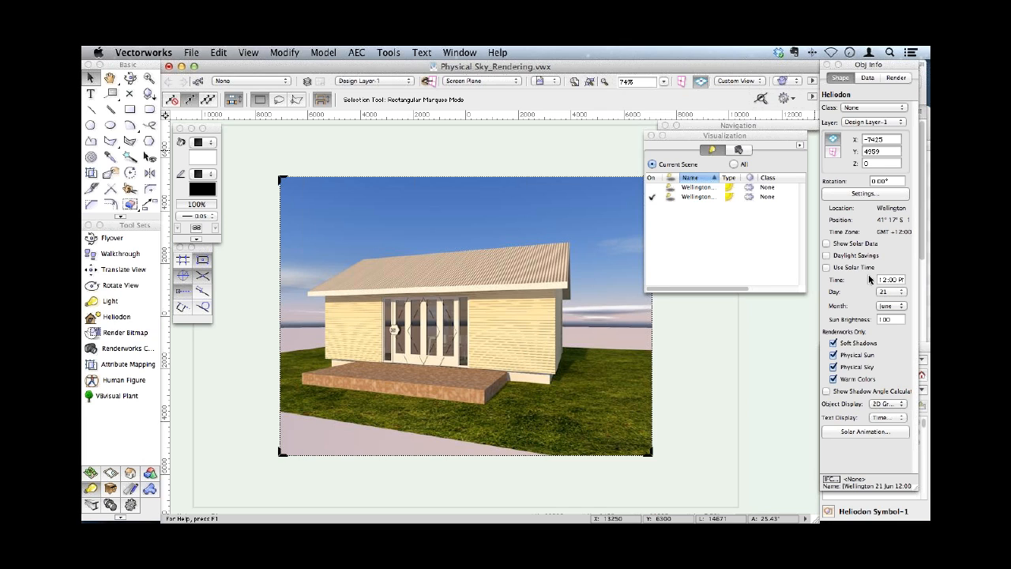
# - Try to change the same heliodon's time to dawn
pyautogui.moveTo(878, 280); pyautogui.dragTo(918, 278)
pyautogui.write('4pm')
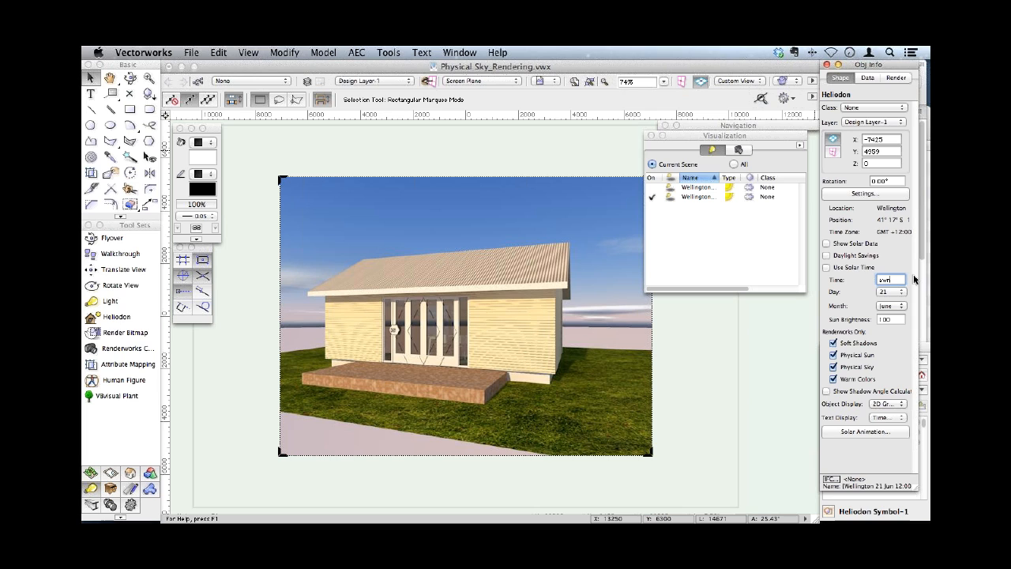
pyautogui.press('Return')
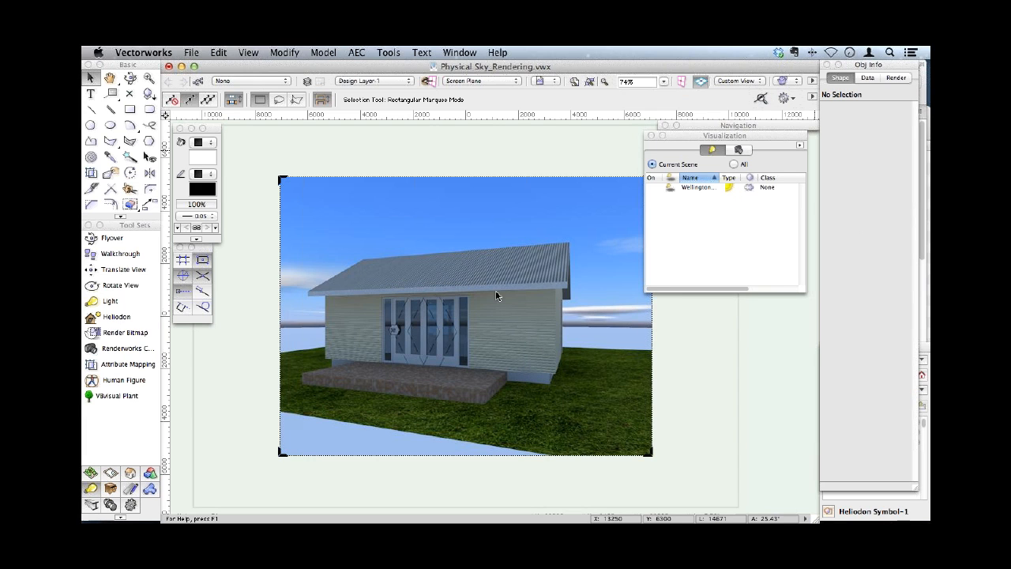
# - Set the time of the remaining Wellington heliodon to dawn and turn that light on
pyautogui.rightClick(696, 187)
pyautogui.click(713, 244)
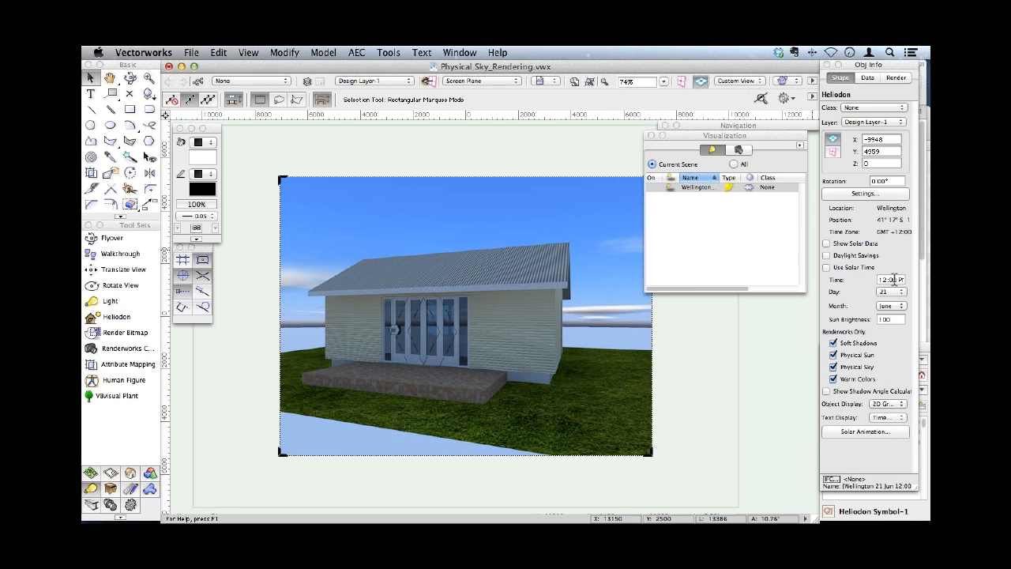
pyautogui.click(905, 280)
pyautogui.write('daw')
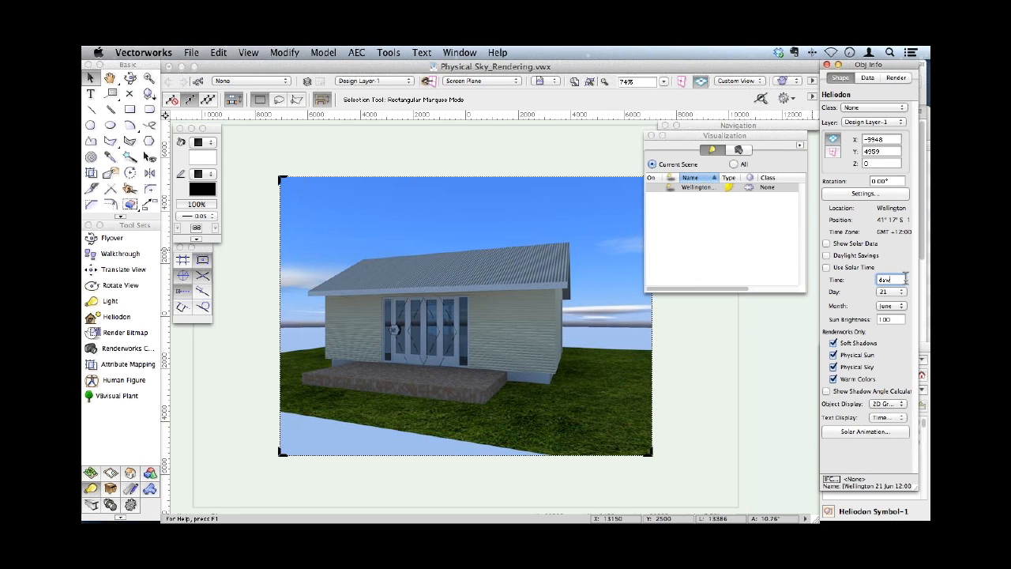
pyautogui.write('n')
pyautogui.press('Return')
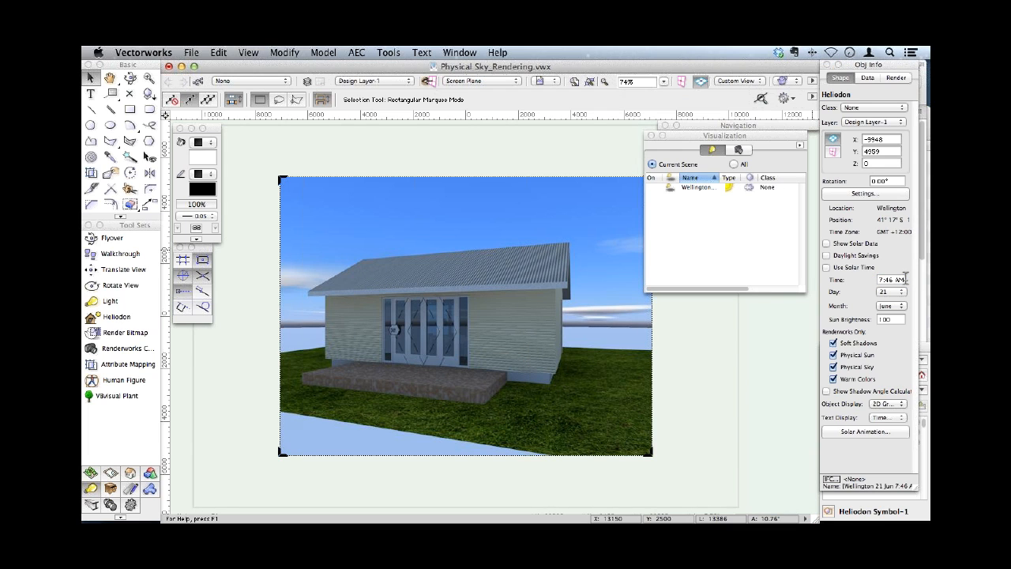
pyautogui.click(652, 187)
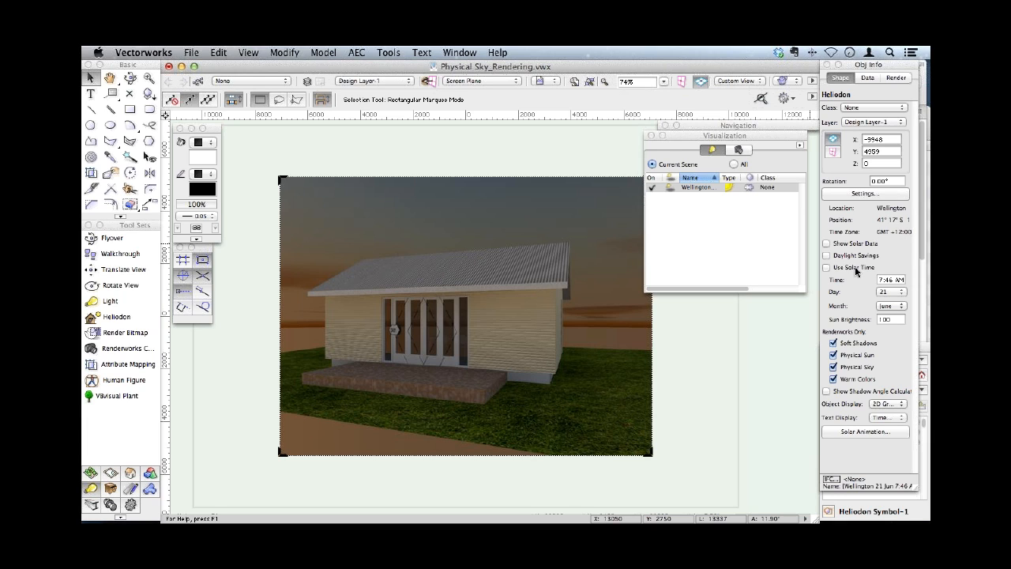
pyautogui.click(793, 82)
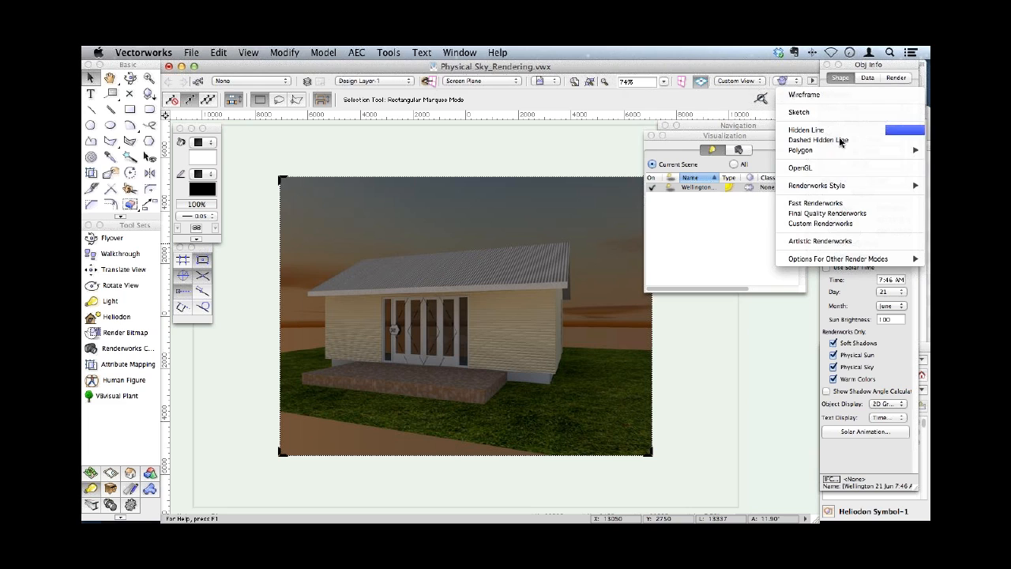
pyautogui.moveTo(798, 185)
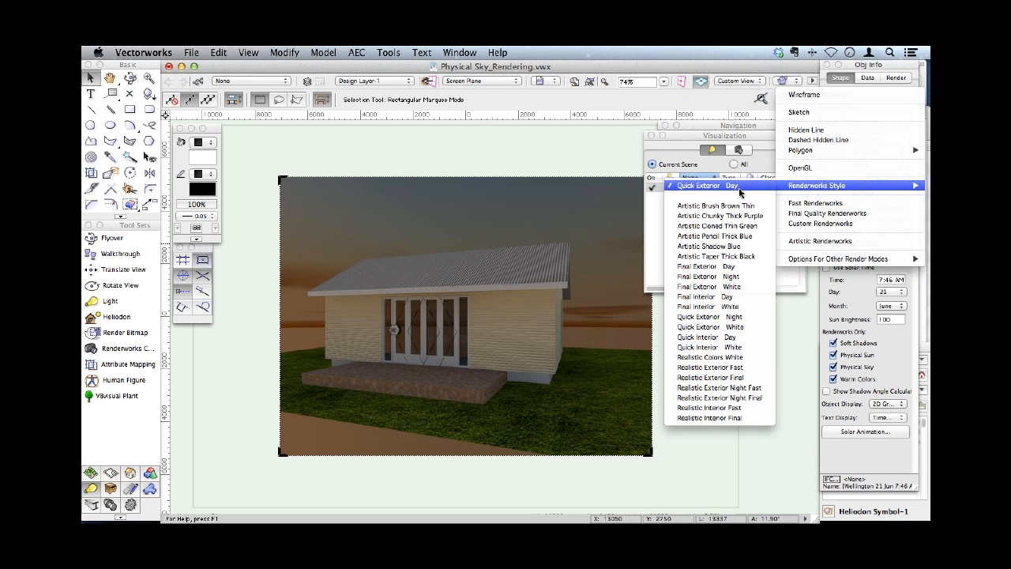
pyautogui.click(467, 174)
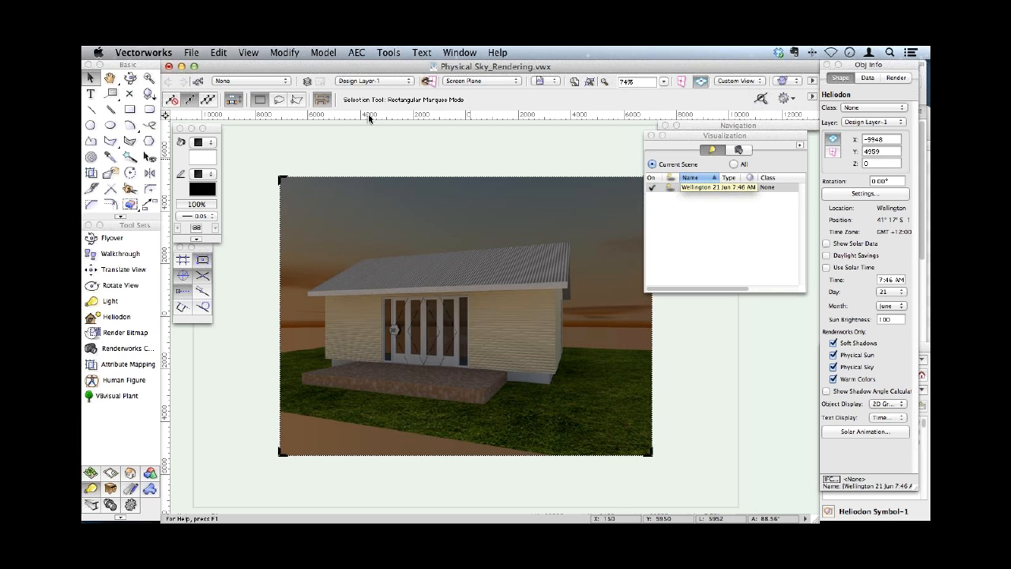
# - Open the recently used file SheetLayer_Hyperlink_Walkthrough.vwx
pyautogui.click(192, 53)
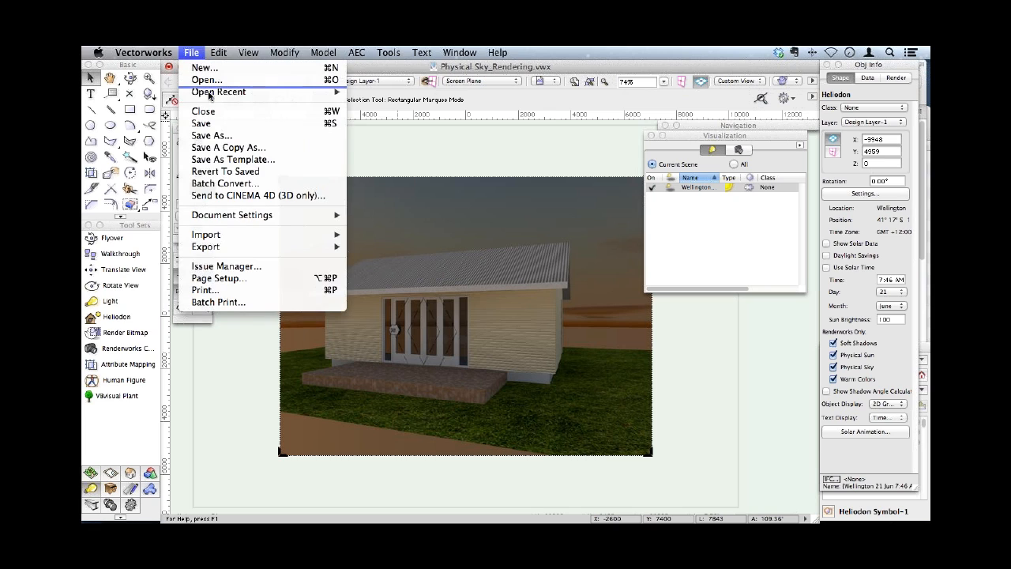
pyautogui.moveTo(212, 93)
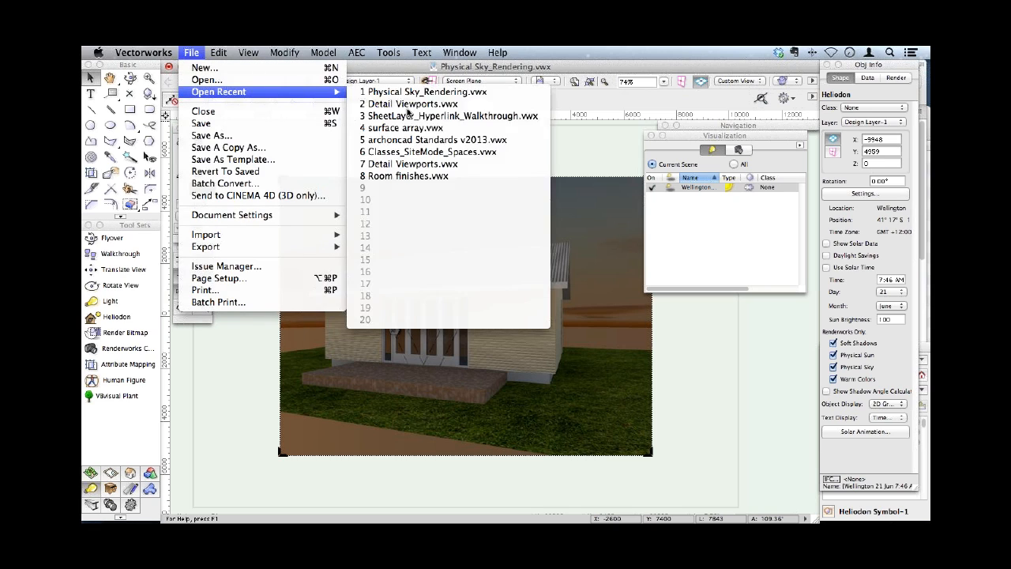
pyautogui.click(450, 116)
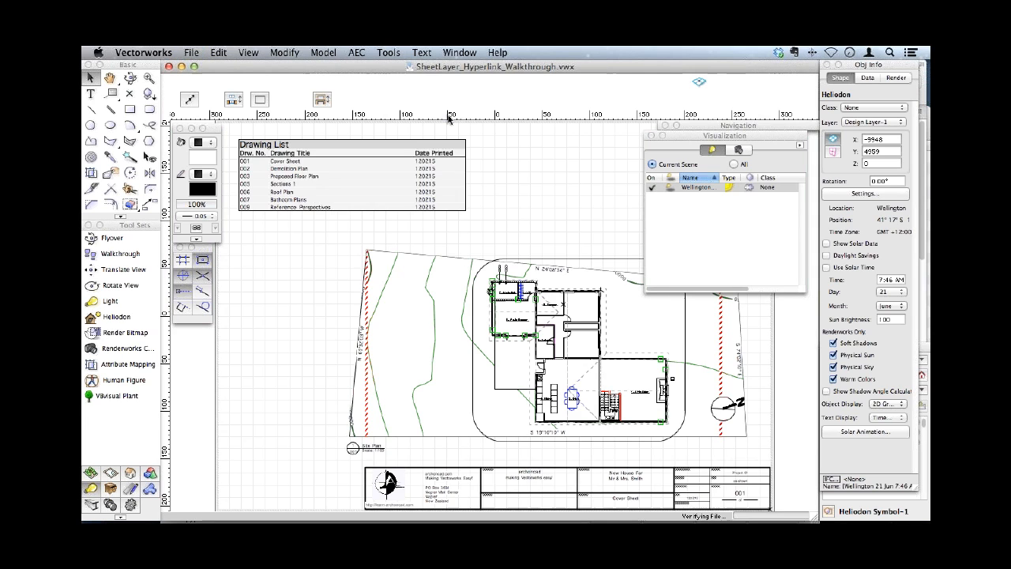
# - Switch to the Floor-2 design layer and zoom in on the tiled bathroom in the plan
pyautogui.click(382, 84)
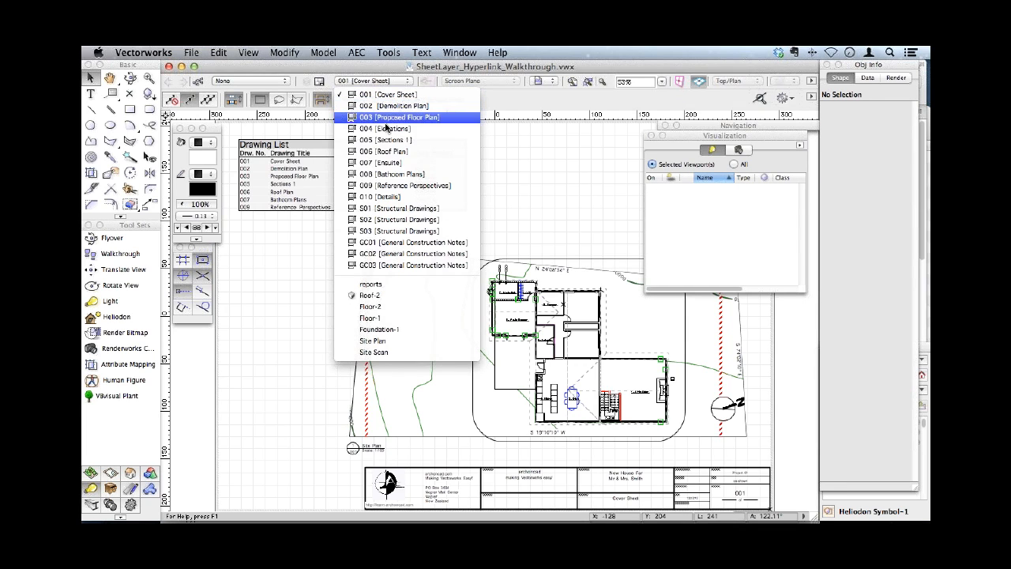
pyautogui.click(378, 307)
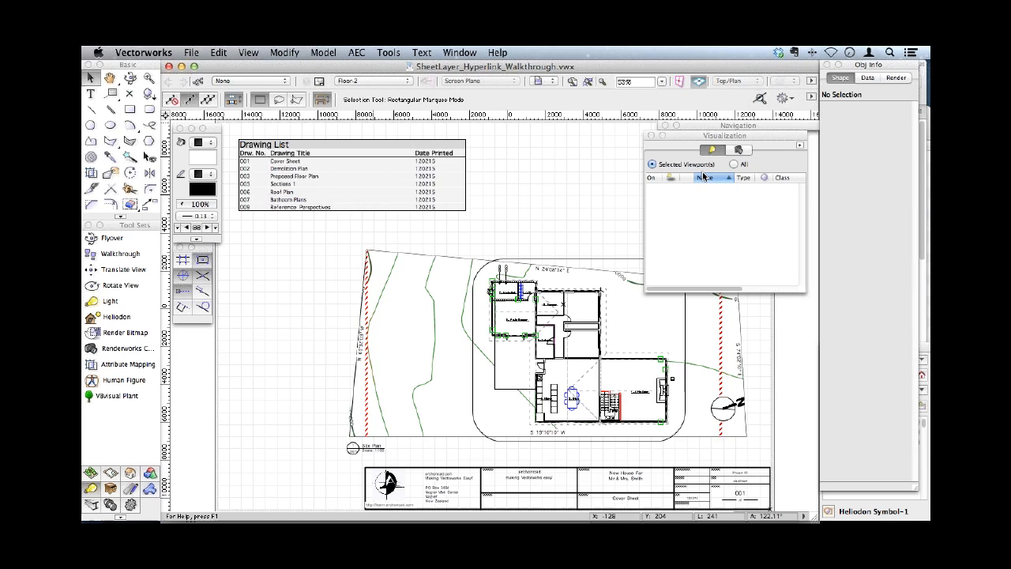
pyautogui.press('c')
pyautogui.moveTo(499, 235); pyautogui.dragTo(581, 315)
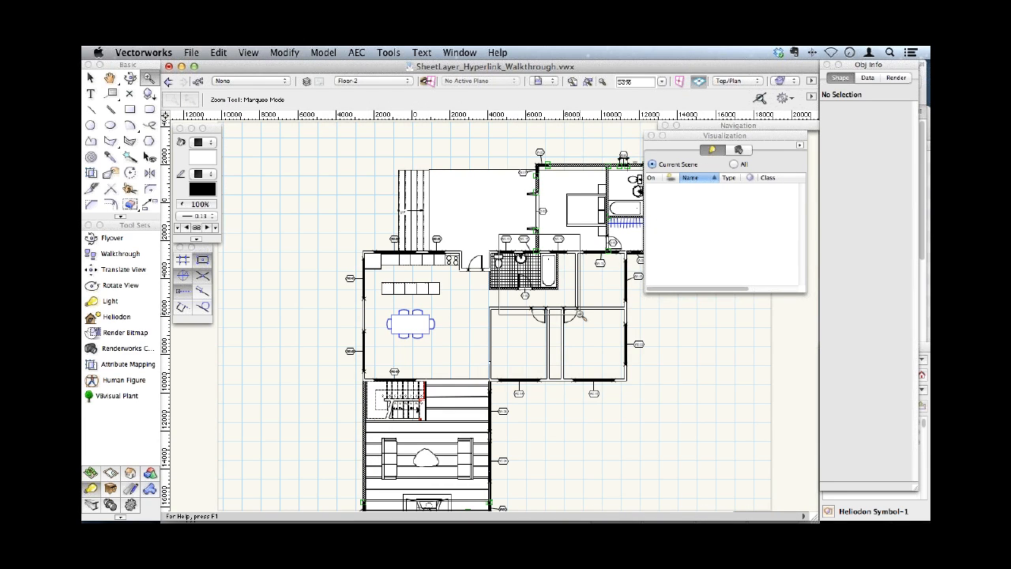
# - Switch to Safari and look through the Duravit Daro bathtub page down to its product range
pyautogui.press('x')
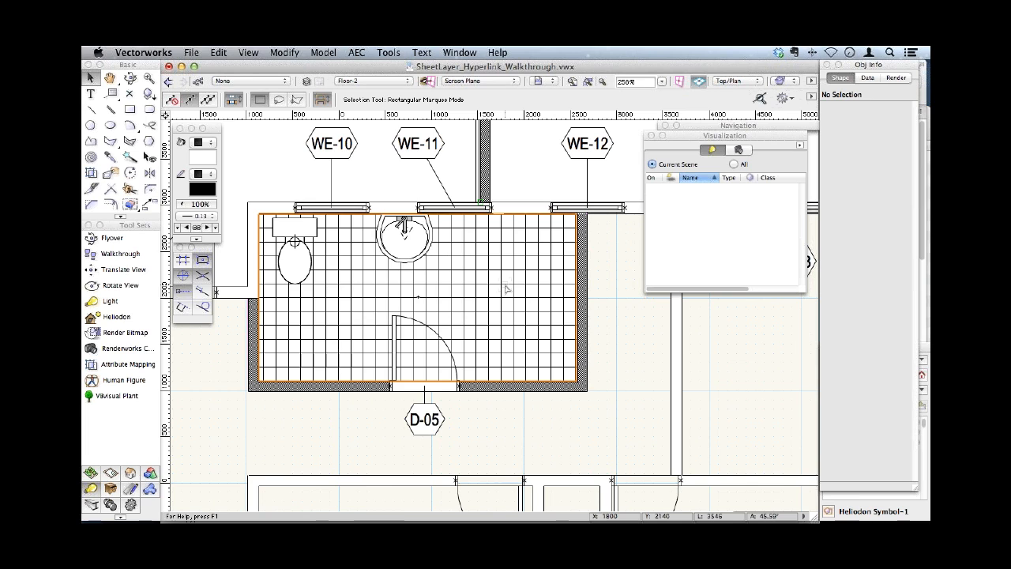
pyautogui.press('super+Tab')
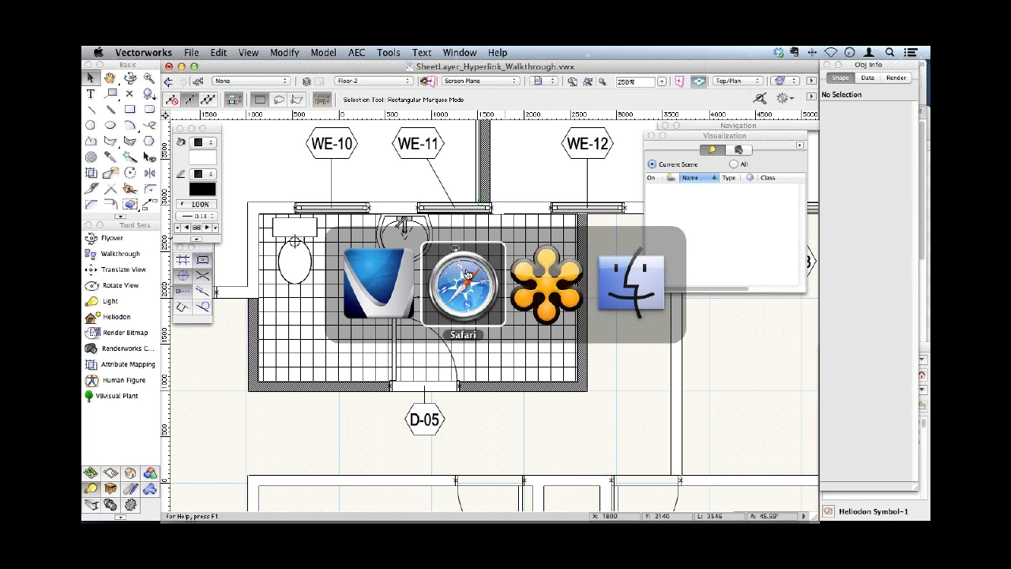
pyautogui.click(466, 274)
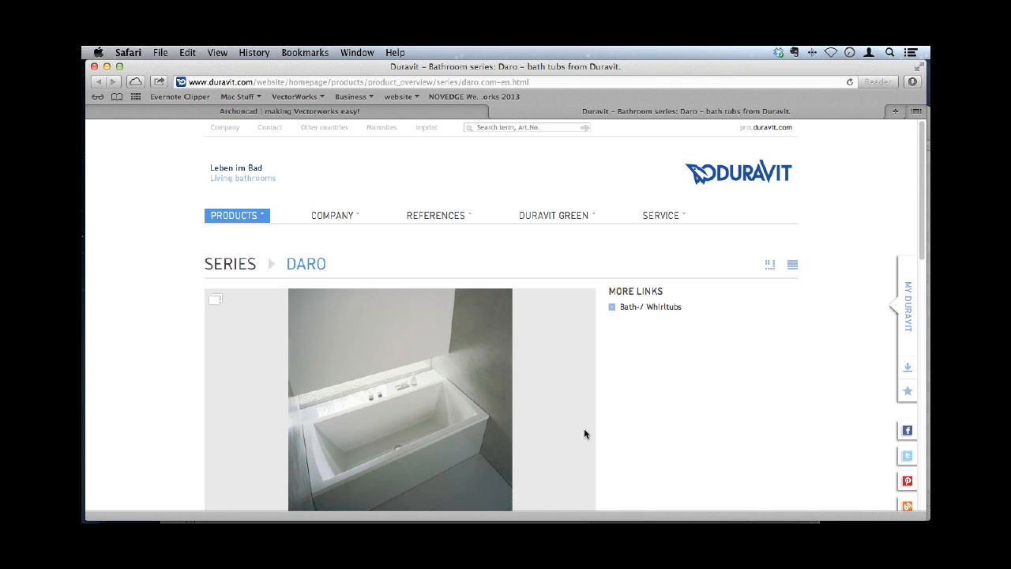
pyautogui.scroll(-1, 584, 428)
pyautogui.scroll(-8, 588, 406)
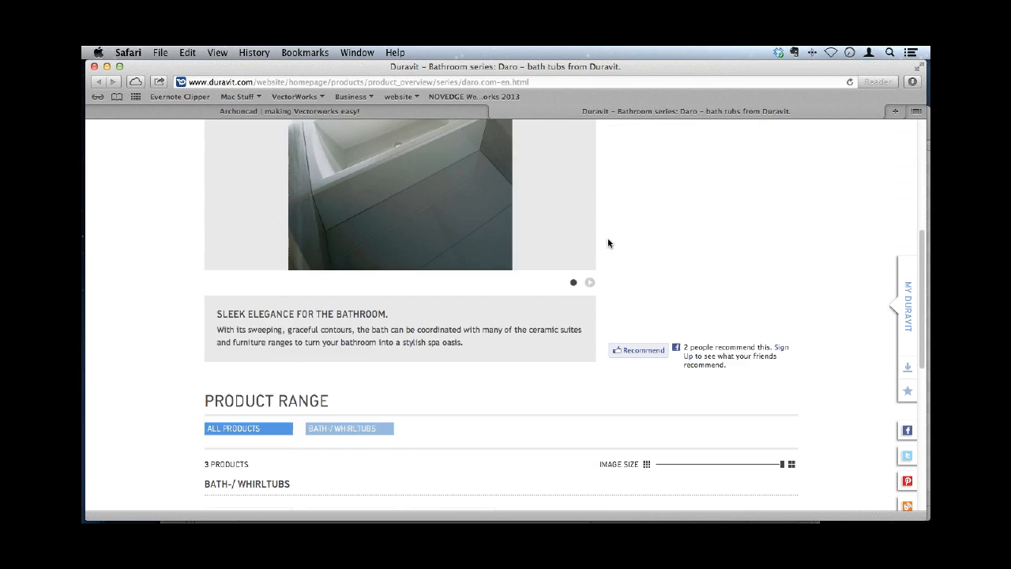
pyautogui.scroll(-7, 563, 400)
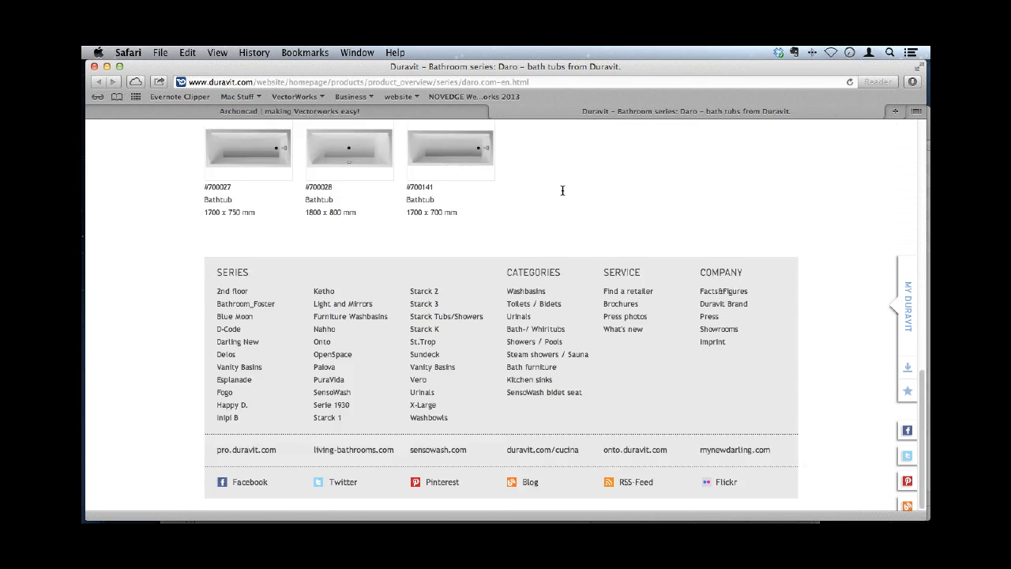
pyautogui.scroll(7, 563, 192)
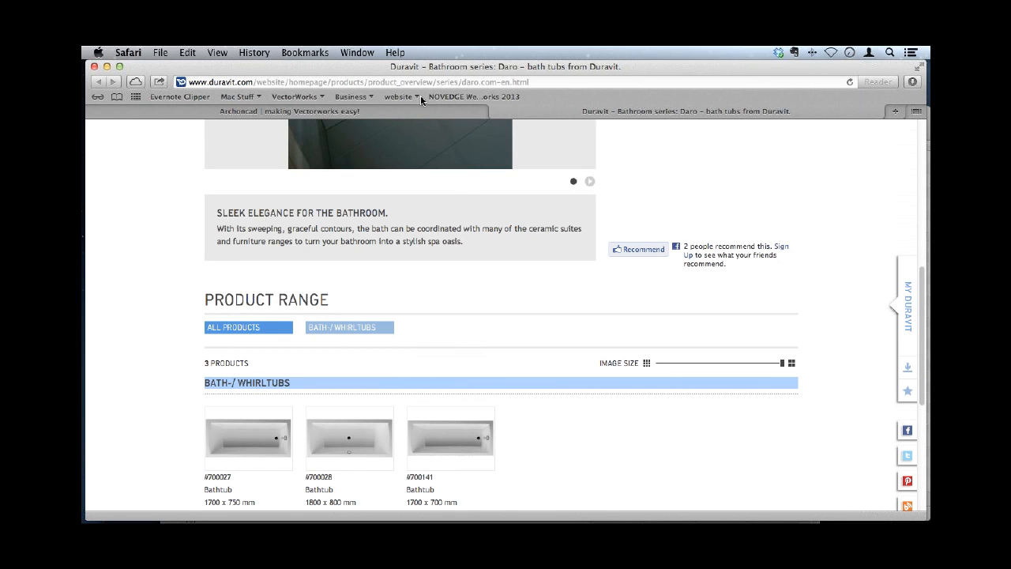
# - Return to Vectorworks and import the IGES file 700141.igs.igs from the Novedge folder
pyautogui.press('super+Tab')
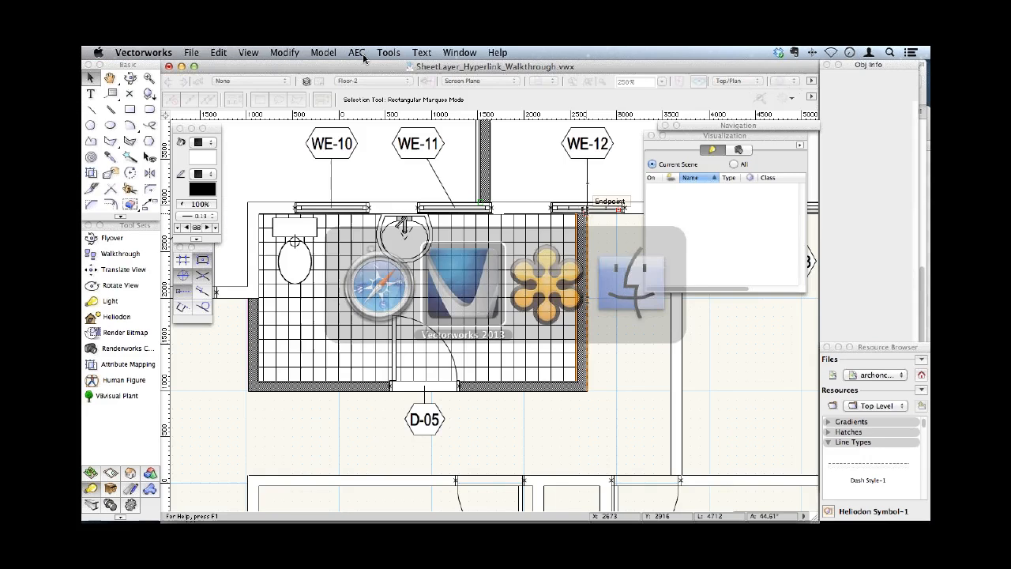
pyautogui.click(191, 52)
pyautogui.moveTo(206, 234)
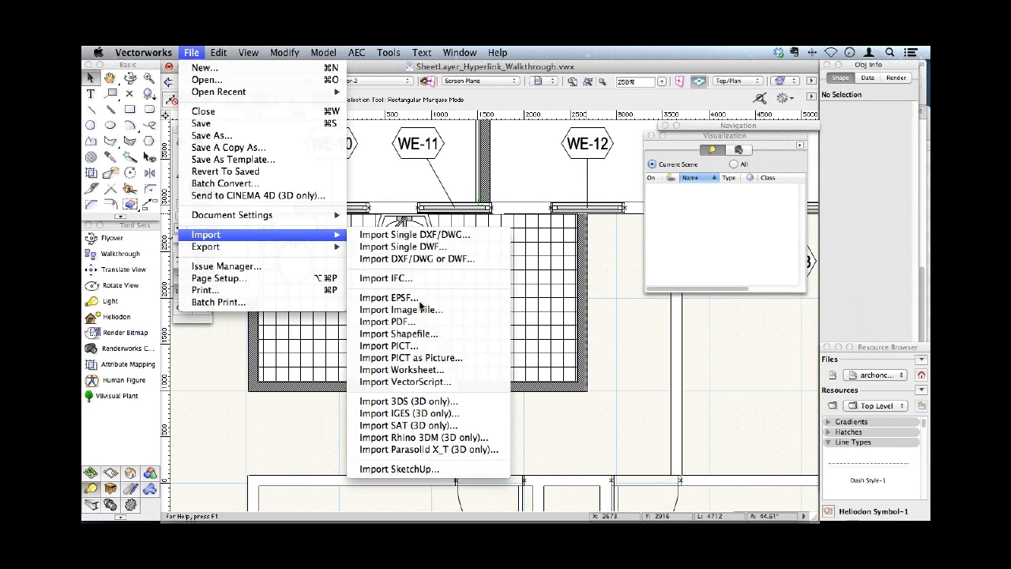
pyautogui.click(427, 413)
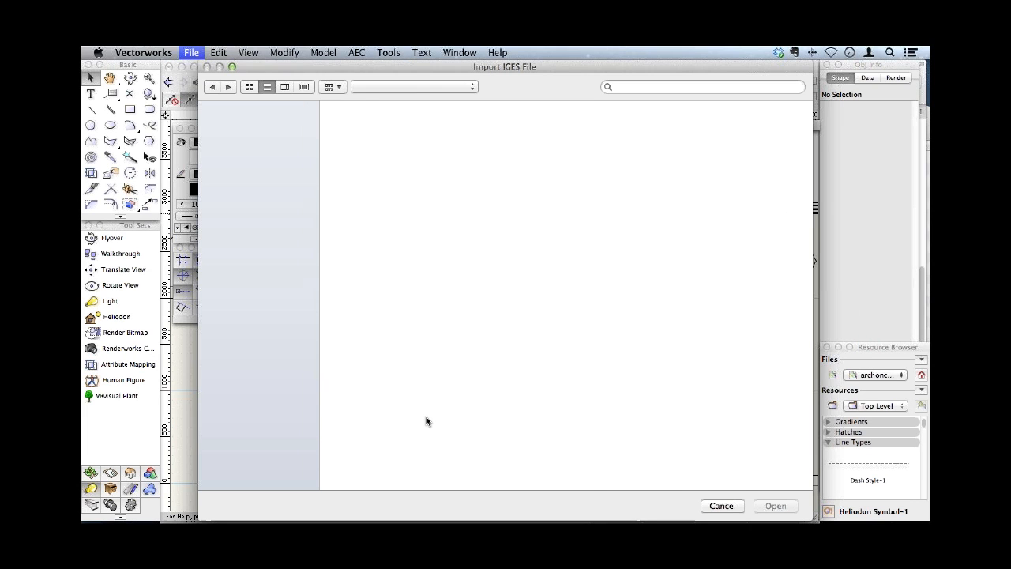
pyautogui.doubleClick(365, 226)
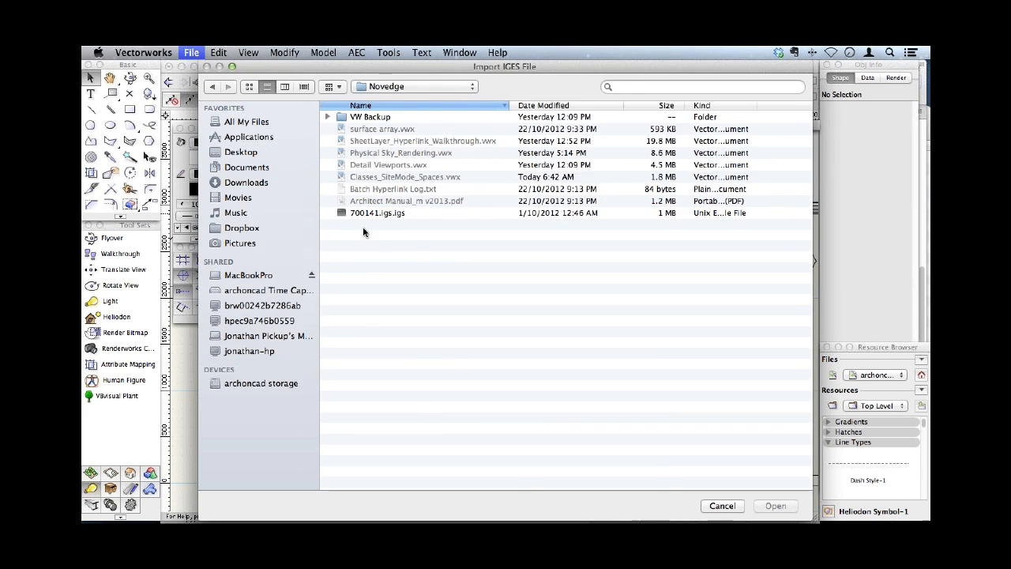
pyautogui.doubleClick(364, 213)
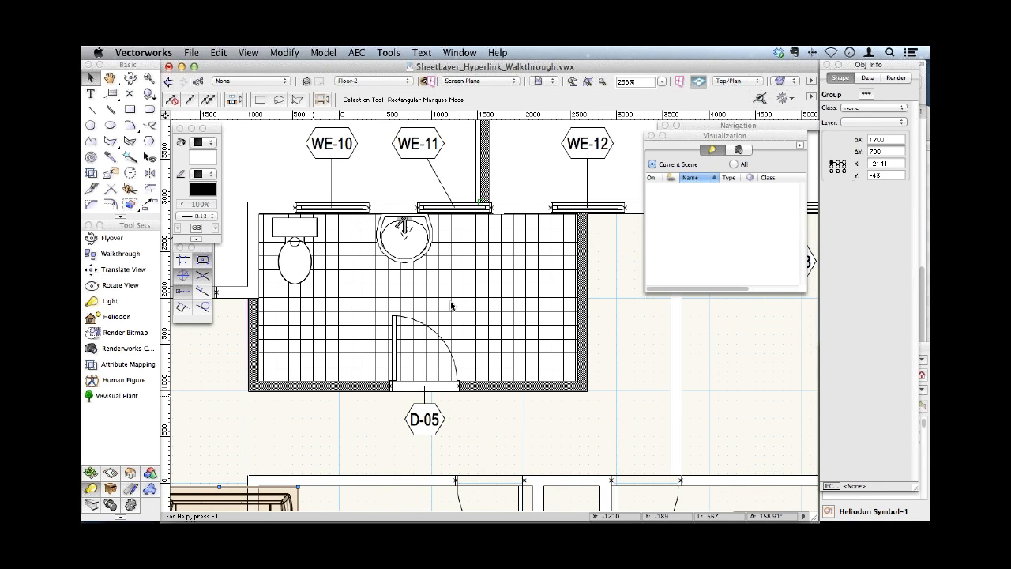
# - Enter the imported bathtub's group, collapse the Visualization palette and exit the group
pyautogui.press('super+bracketleft')
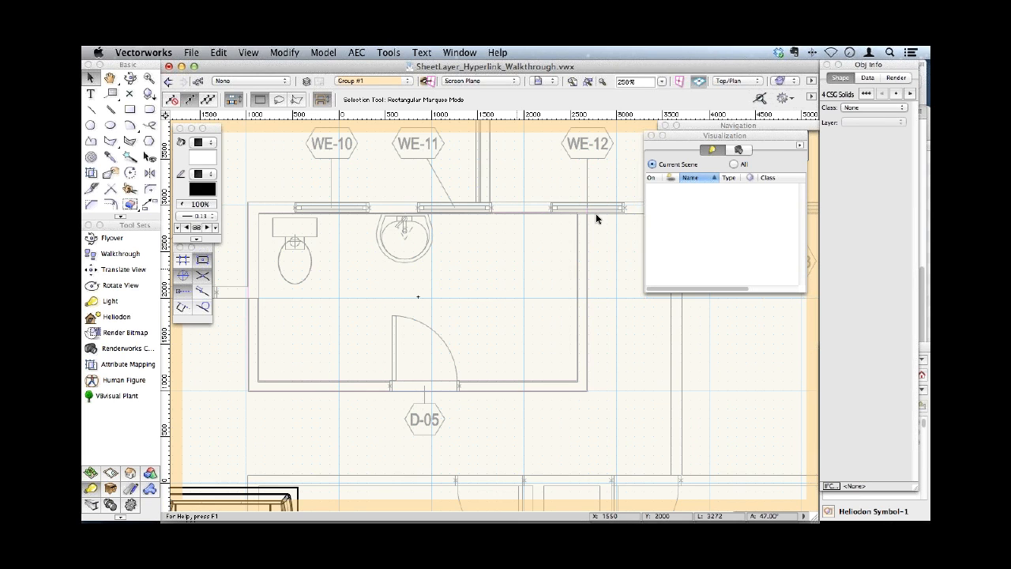
pyautogui.click(597, 219)
pyautogui.doubleClick(687, 136)
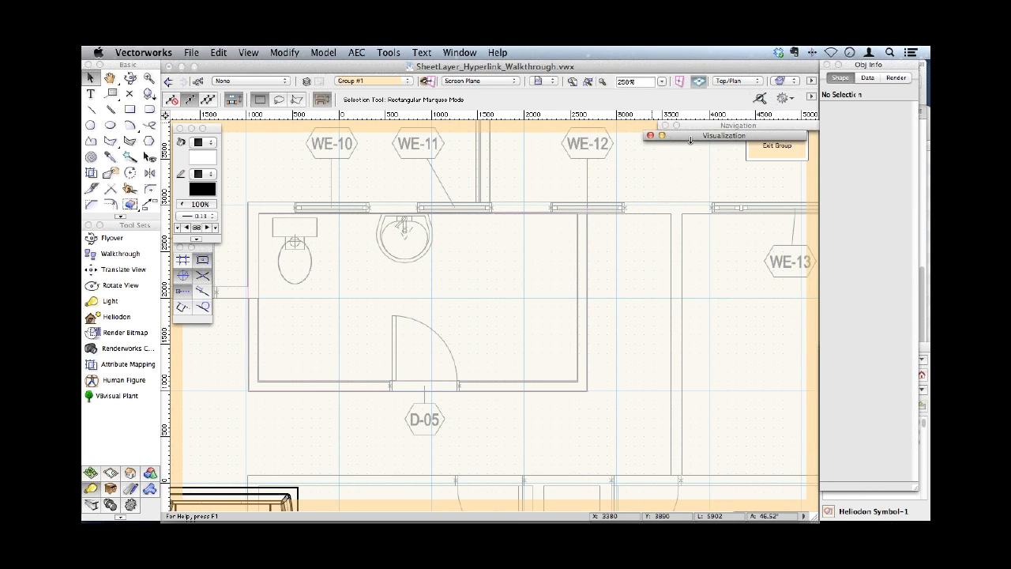
pyautogui.click(775, 155)
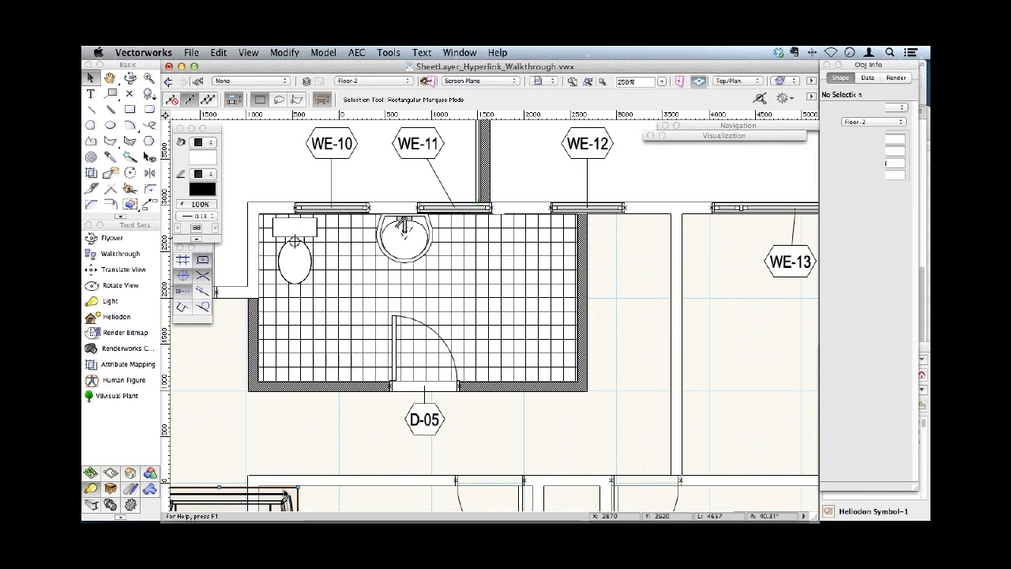
# - Move the imported bathtub into the tiled bathroom and convert its ungrouped solids into an Auto Hybrid object
pyautogui.moveTo(393, 345); pyautogui.dragTo(500, 293)
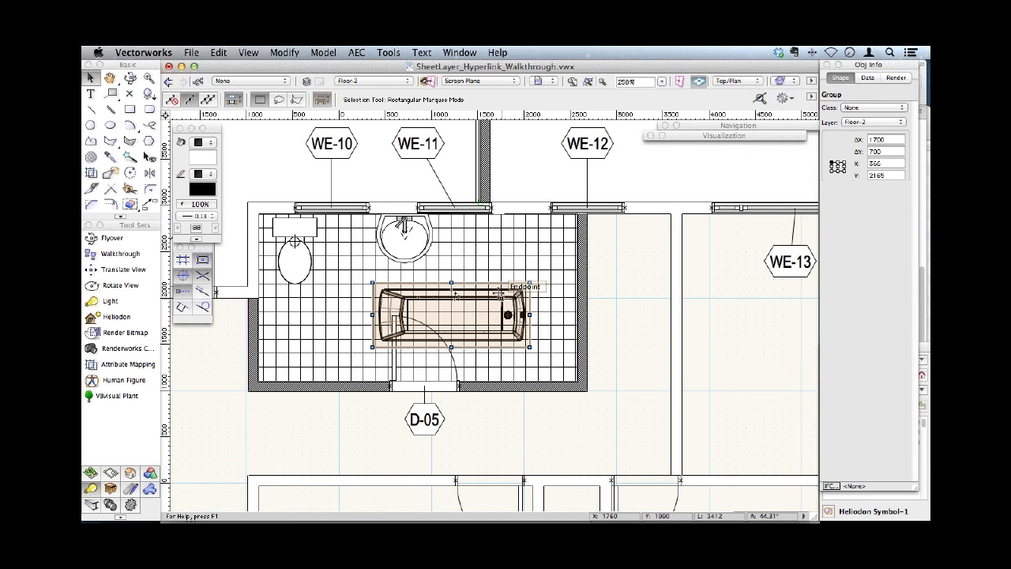
pyautogui.press('super+u')
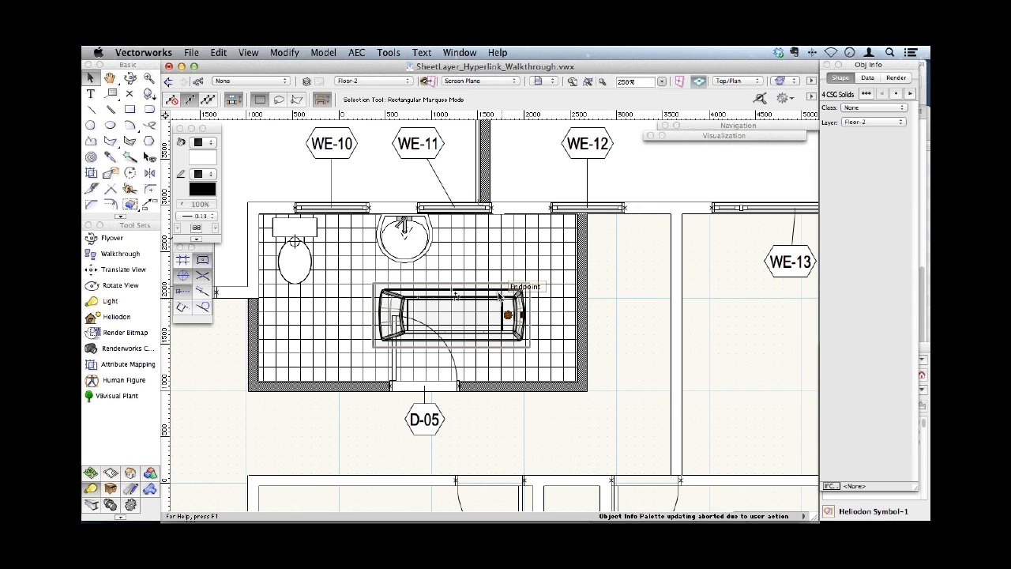
pyautogui.click(357, 52)
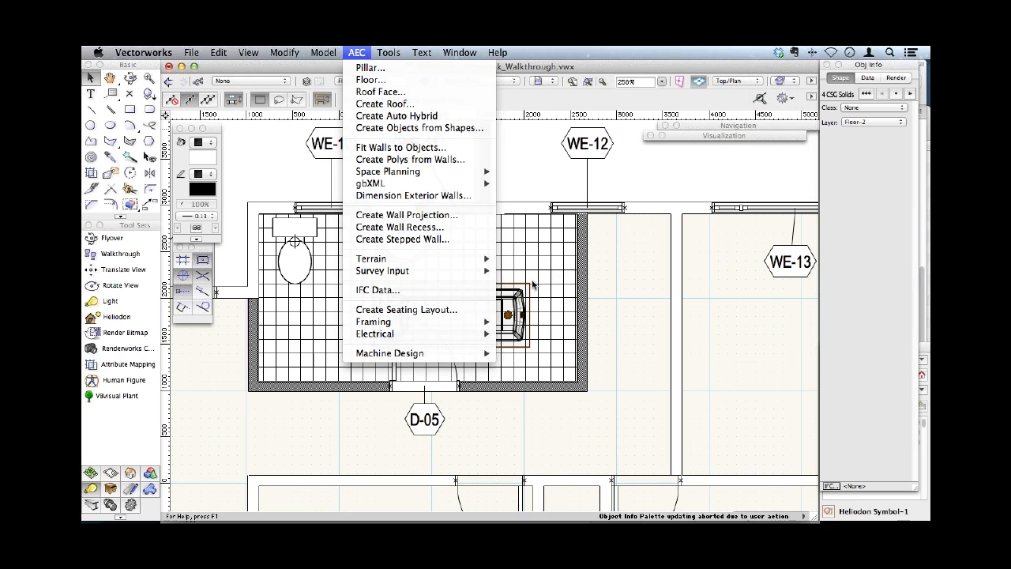
pyautogui.click(402, 116)
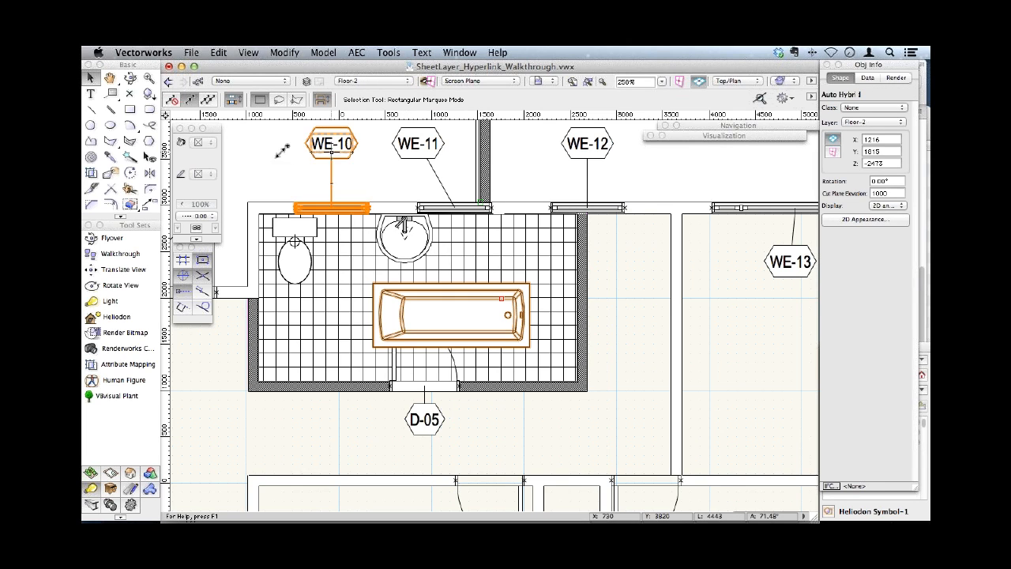
# - Try cut plane elevations of 400 and 200 for the bathtub's Auto Hybrid object
pyautogui.click(887, 192)
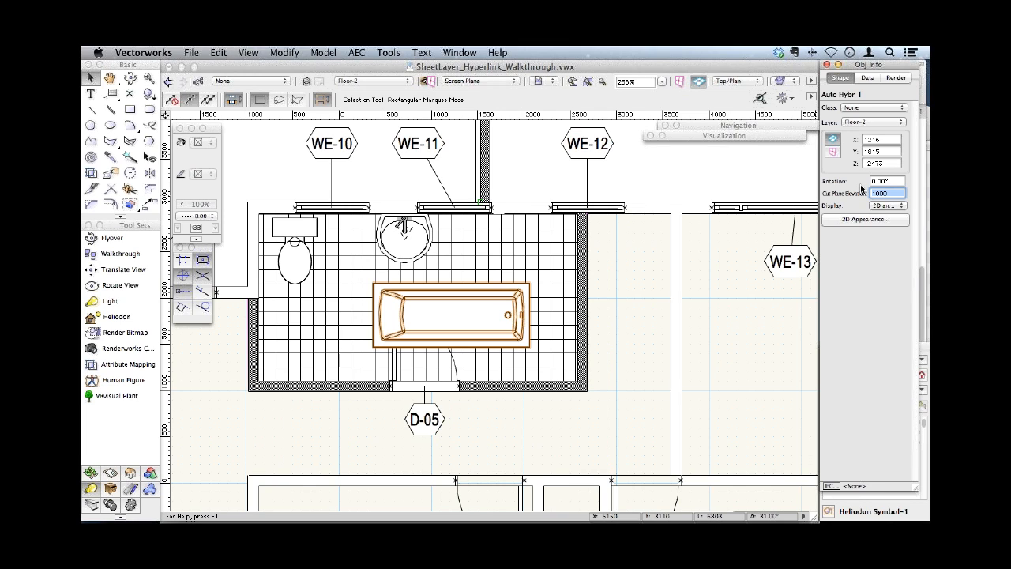
pyautogui.write('4')
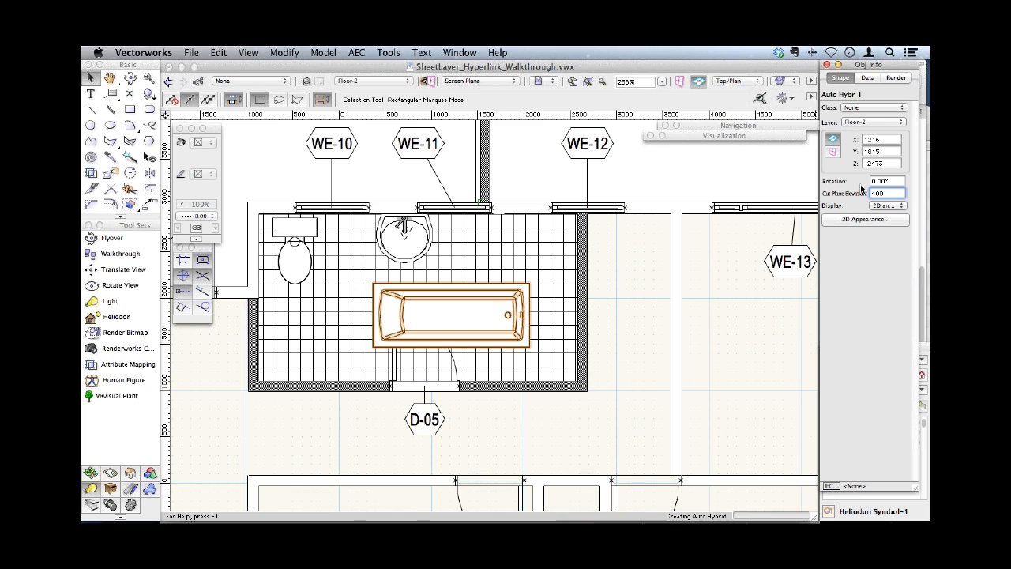
pyautogui.press('Return')
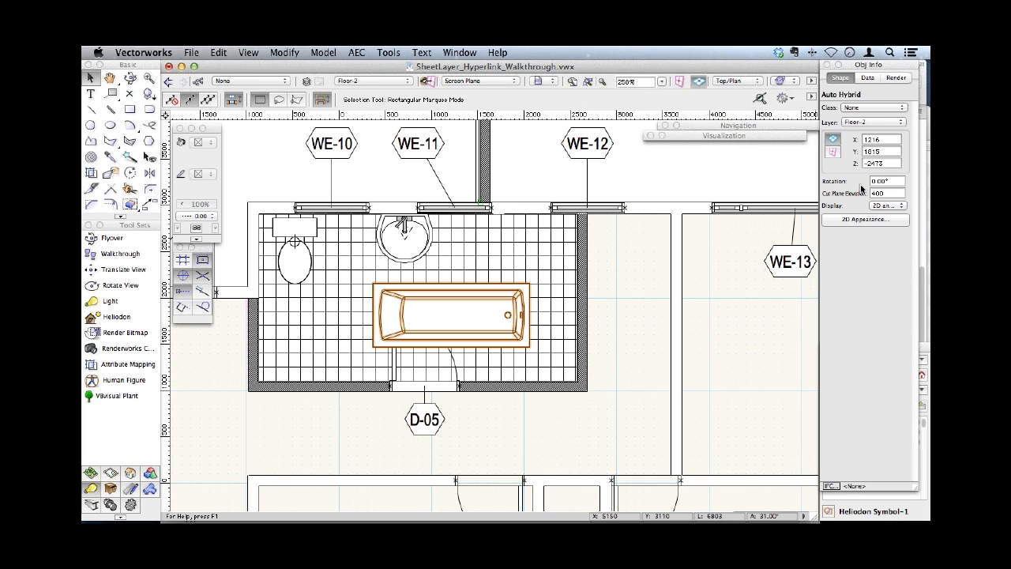
pyautogui.click(862, 193)
pyautogui.write('2')
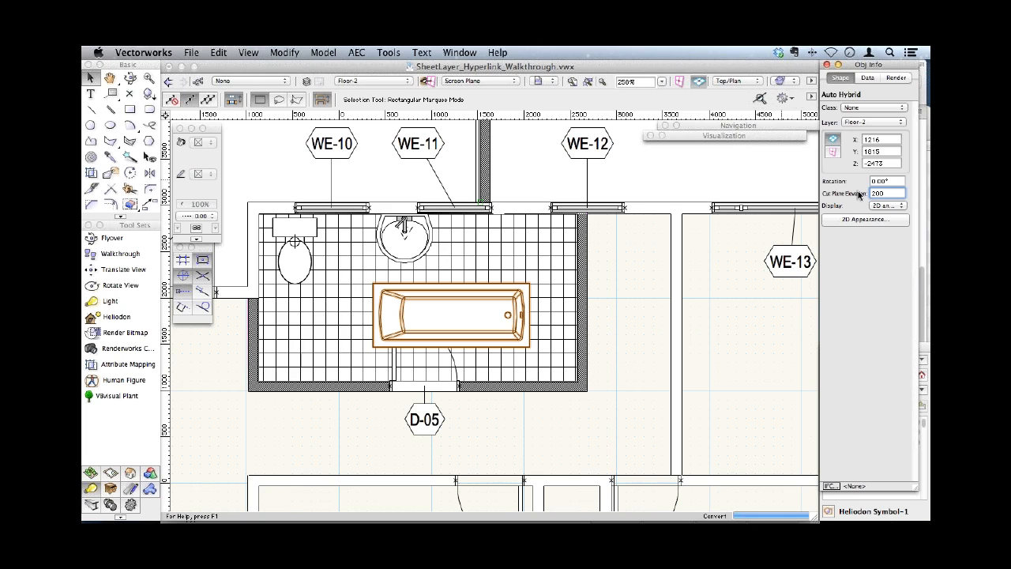
pyautogui.press('Return')
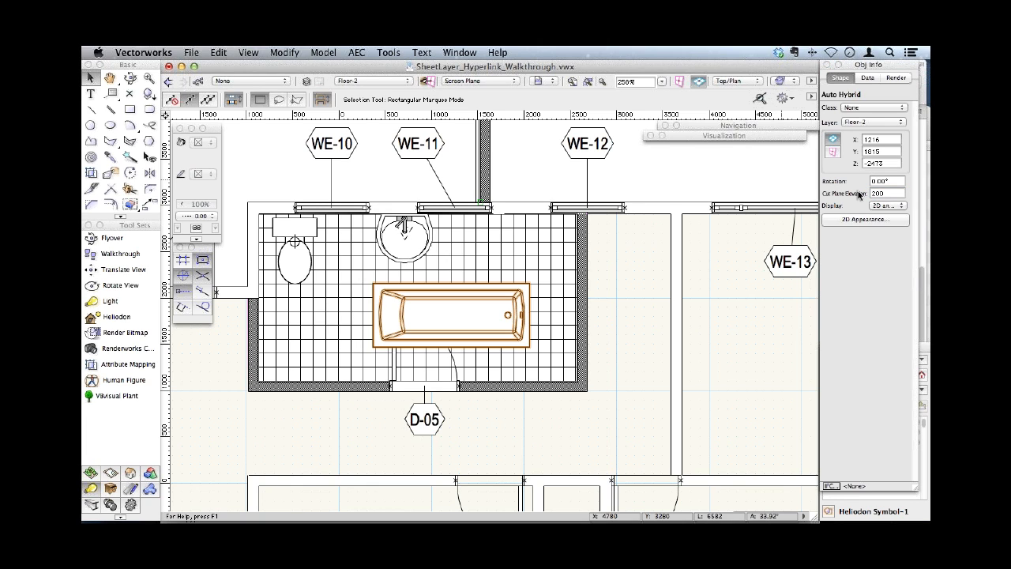
# - Set the bathtub Auto Hybrid's cut plane elevation to 1000
pyautogui.click(888, 193)
pyautogui.press('BackSpace')
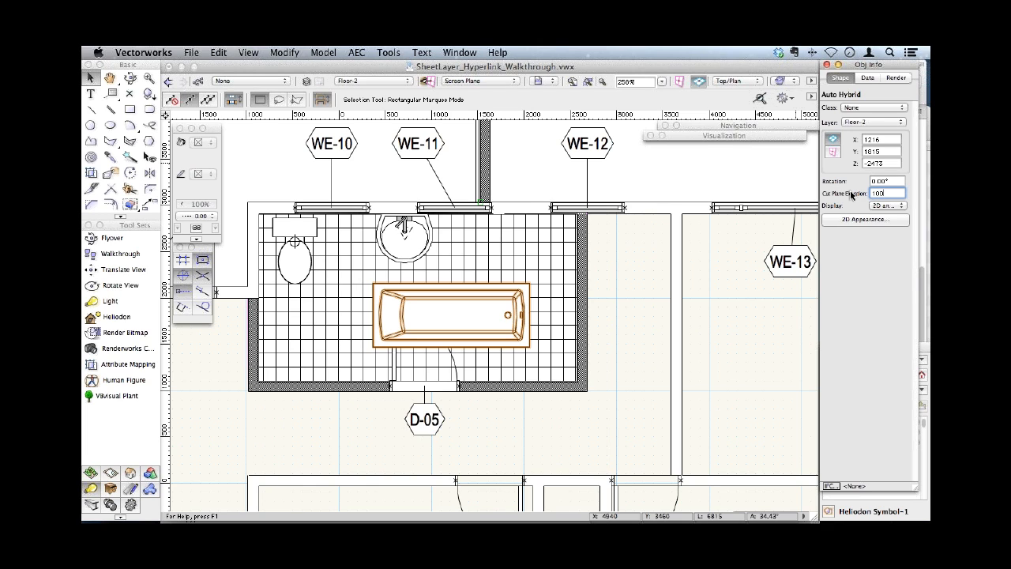
pyautogui.press('Escape')
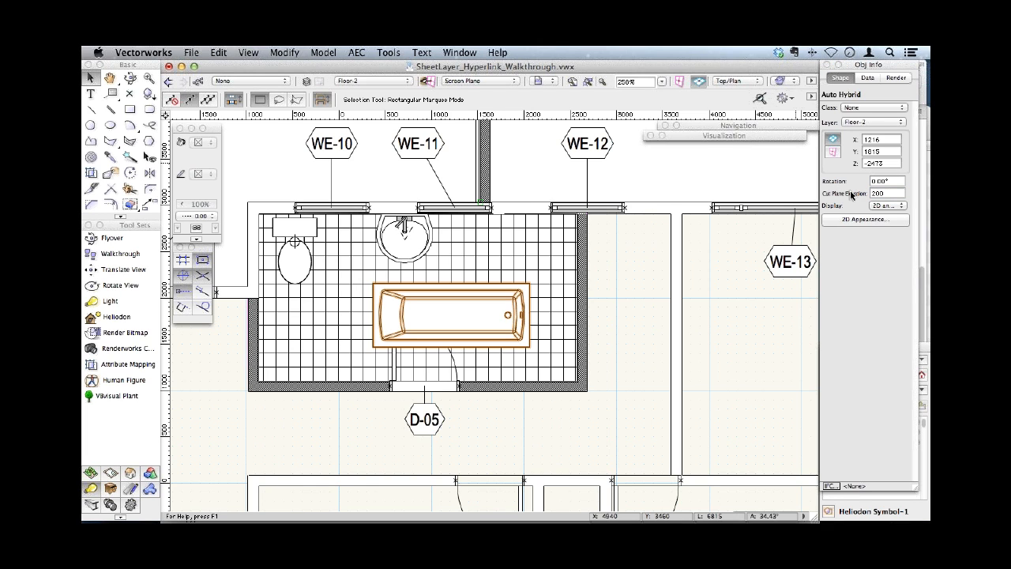
pyautogui.click(856, 191)
pyautogui.write('1000')
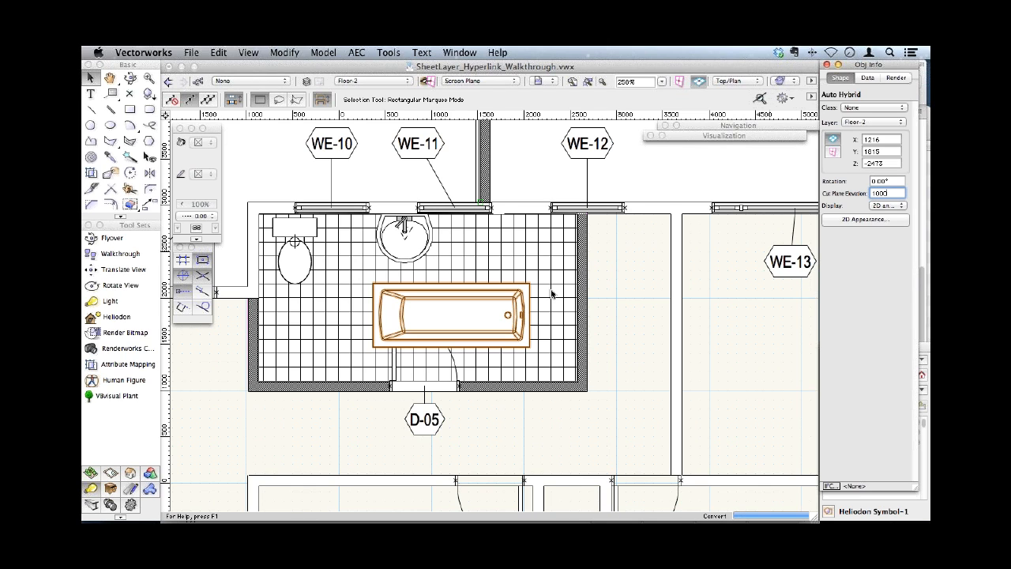
pyautogui.press('Return')
# - Rotate the bathtub 90° and place it in the bathroom corner below window WE-12, against both walls
pyautogui.moveTo(501, 297); pyautogui.dragTo(527, 277)
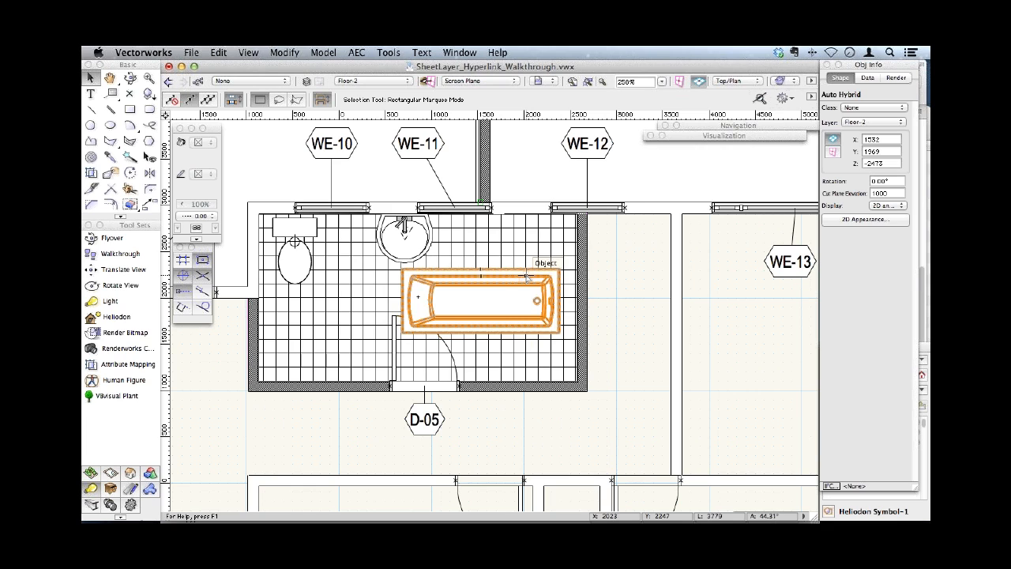
pyautogui.press('super+l')
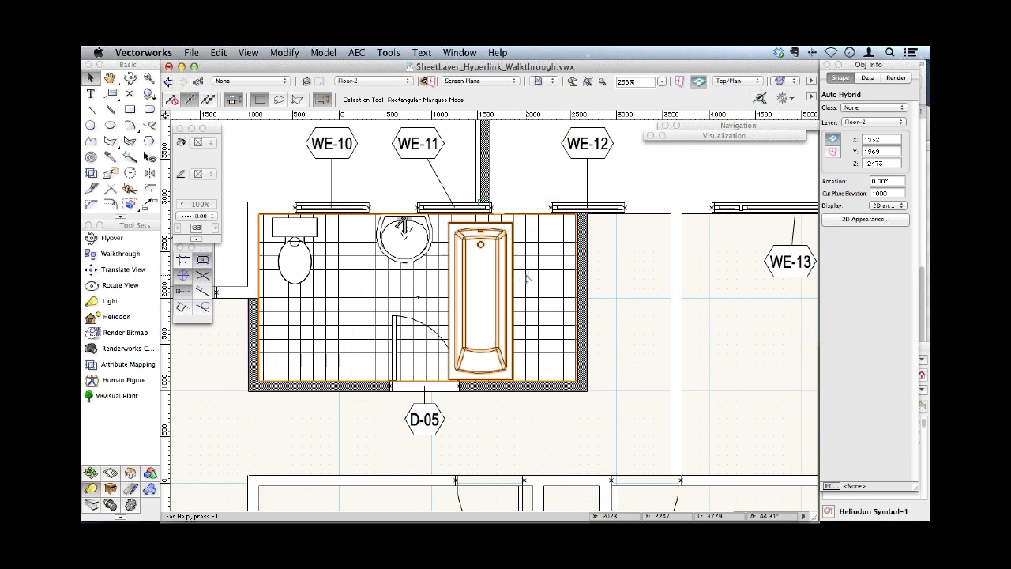
pyautogui.click(509, 226)
pyautogui.moveTo(510, 226); pyautogui.dragTo(574, 208)
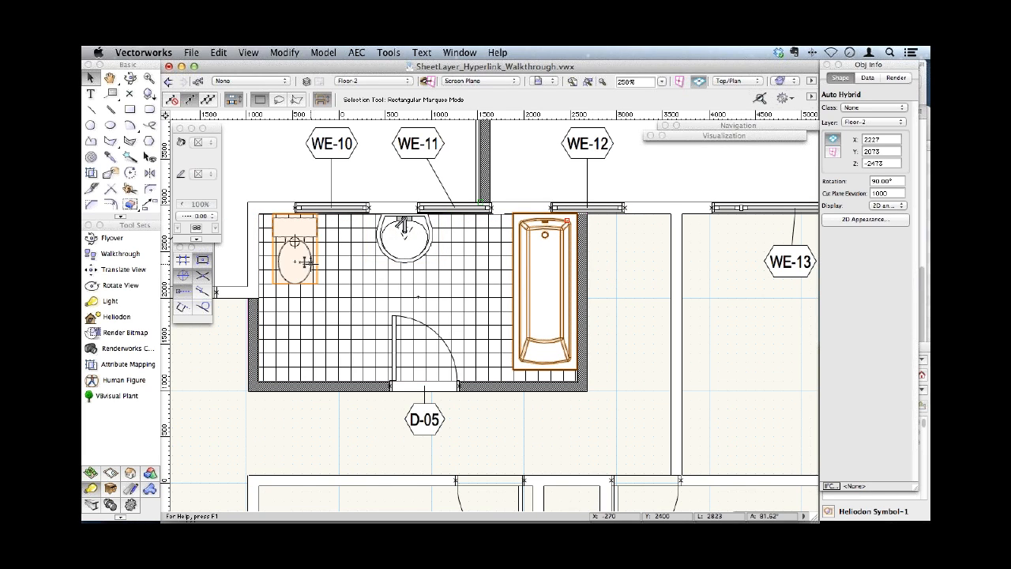
pyautogui.click(628, 277)
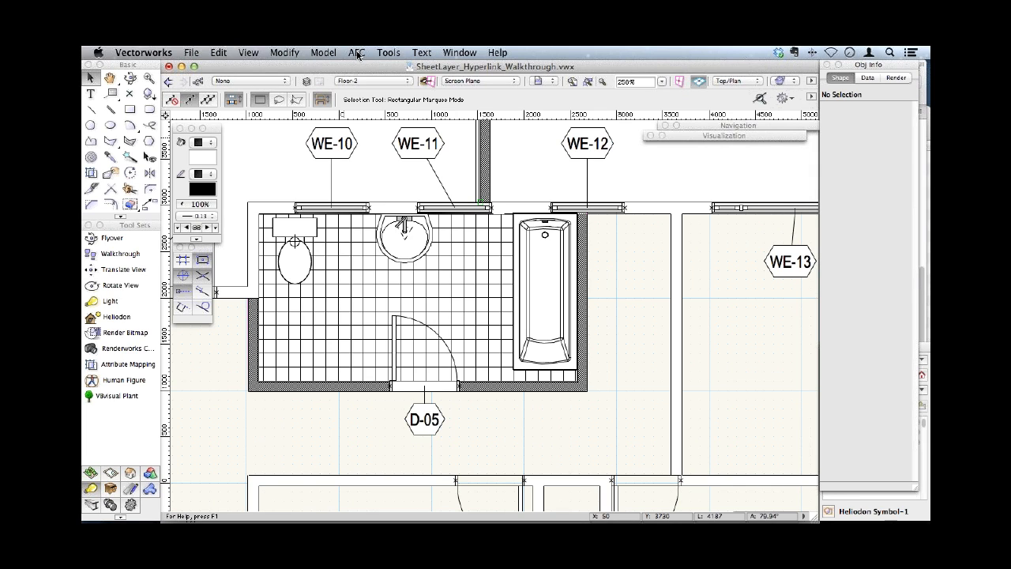
# - Open the recently used file Detail Viewports.vwx
pyautogui.click(191, 53)
pyautogui.moveTo(229, 92)
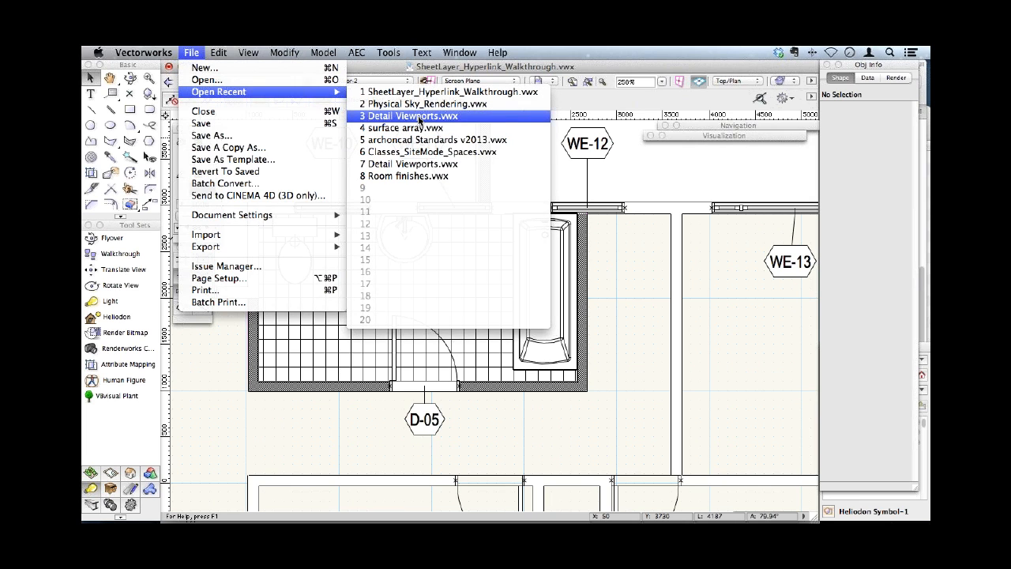
pyautogui.click(418, 116)
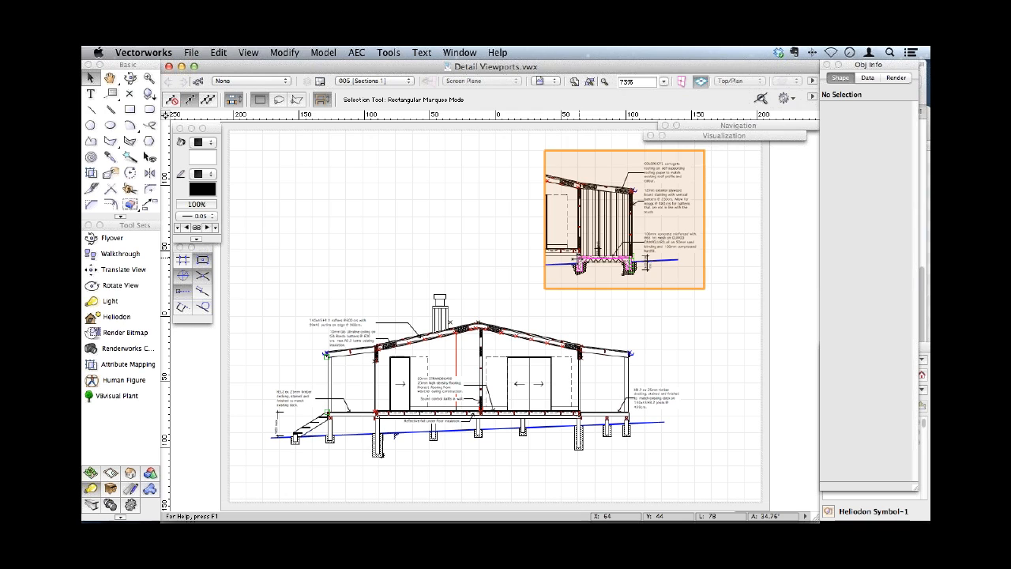
pyautogui.click(553, 240)
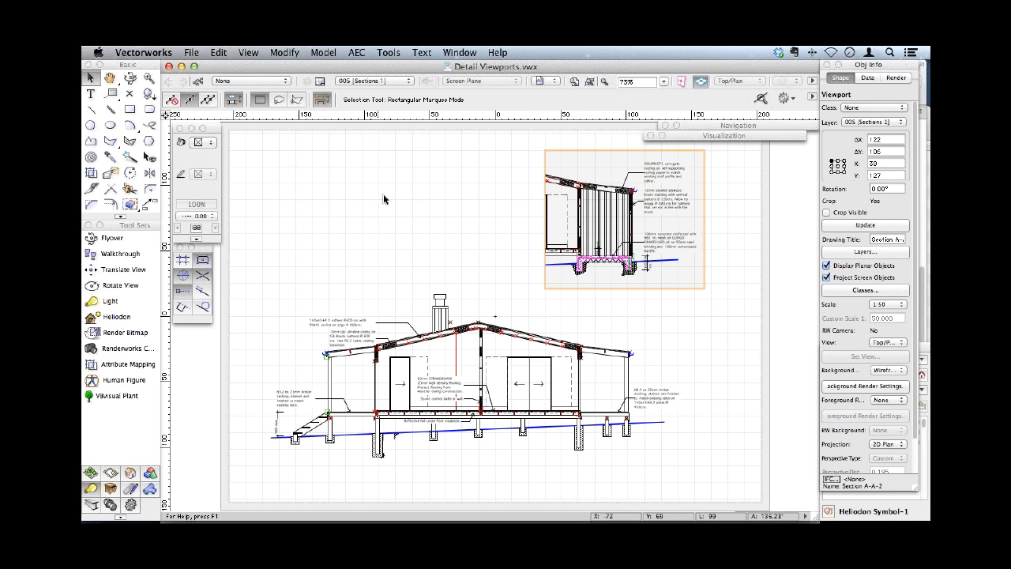
pyautogui.rightClick(592, 240)
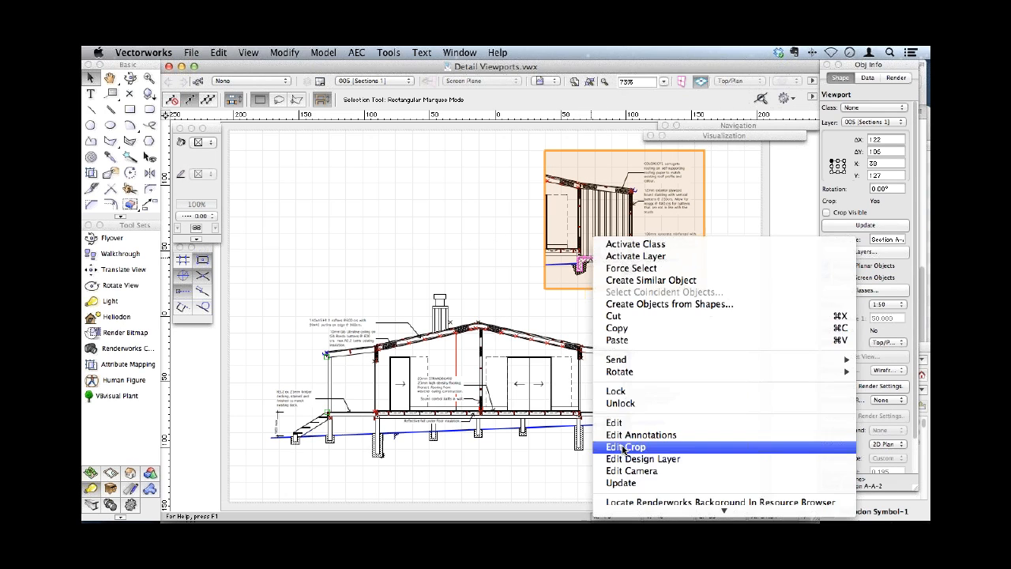
pyautogui.click(440, 201)
# - Switch to the sheet layer 002 [Foundations]
pyautogui.click(371, 81)
pyautogui.click(387, 105)
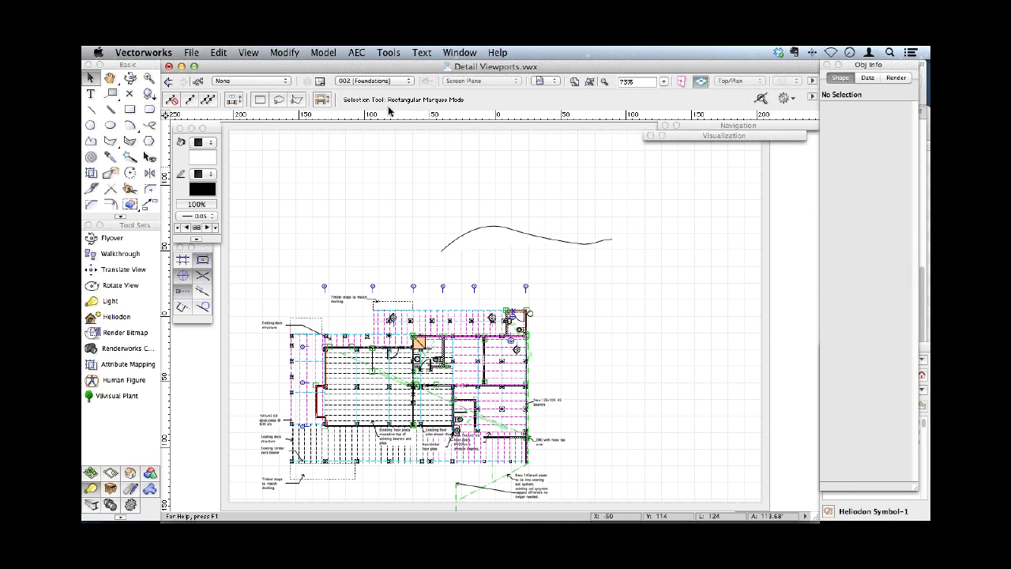
# - Delete the loose curved polyline above the foundation plan and switch to sheet layer 005 [Sections 1]
pyautogui.click(476, 232)
pyautogui.press('Delete')
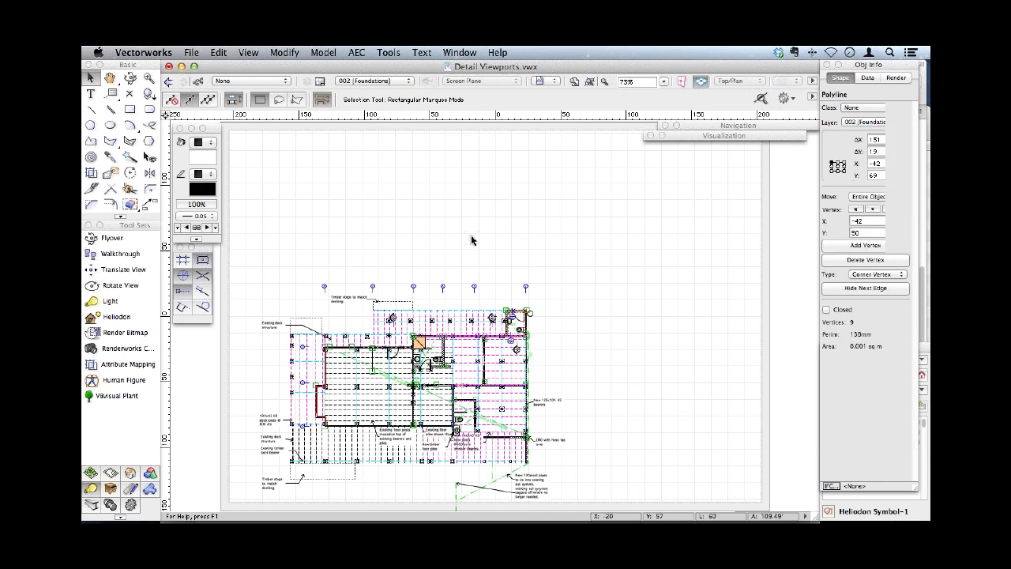
pyautogui.click(373, 81)
pyautogui.click(392, 129)
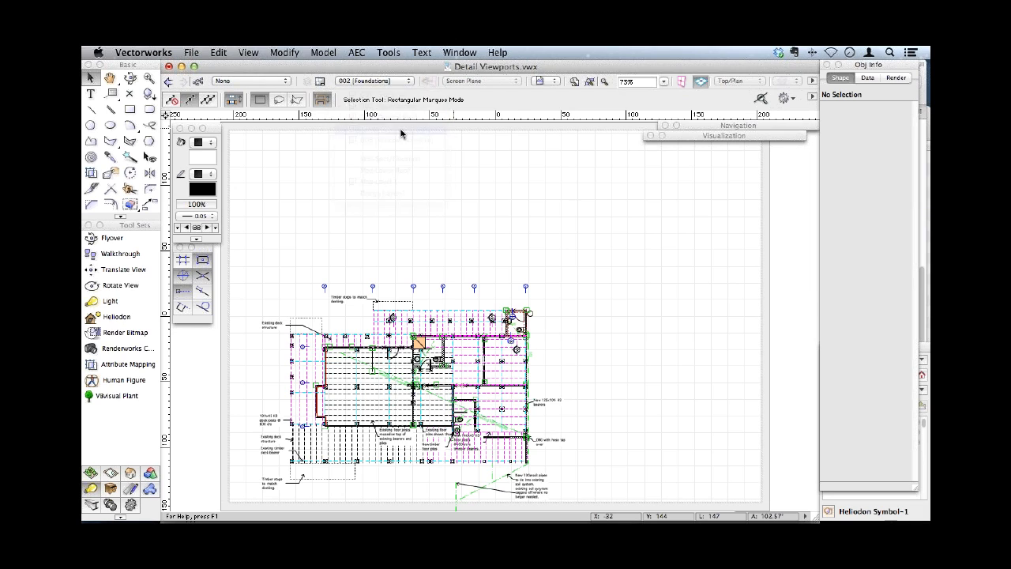
# - Open the annotations of the smaller section viewport above the main section for editing
pyautogui.click(585, 229)
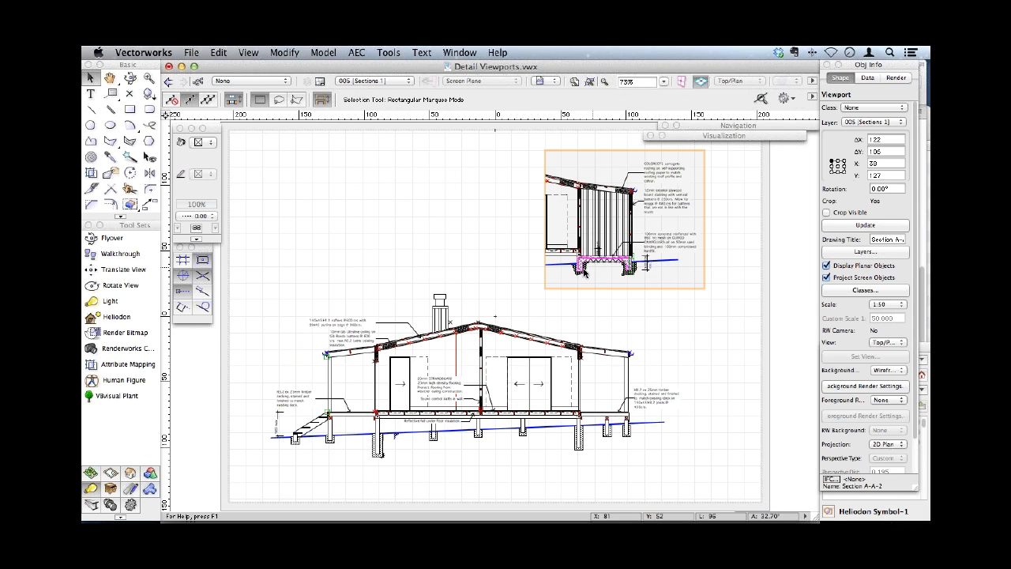
pyautogui.rightClick(329, 418)
pyautogui.click(662, 227)
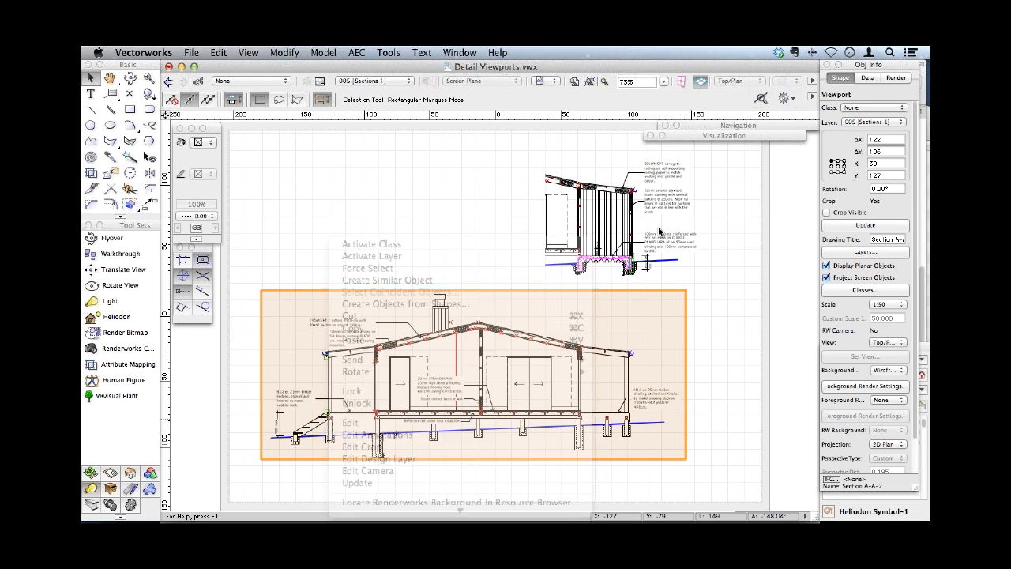
pyautogui.rightClick(605, 259)
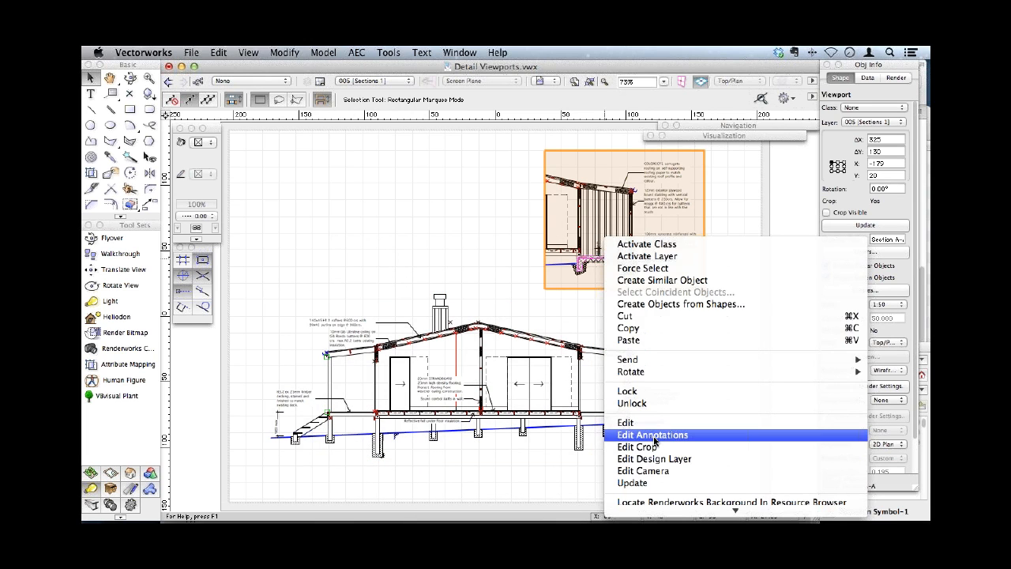
pyautogui.click(654, 435)
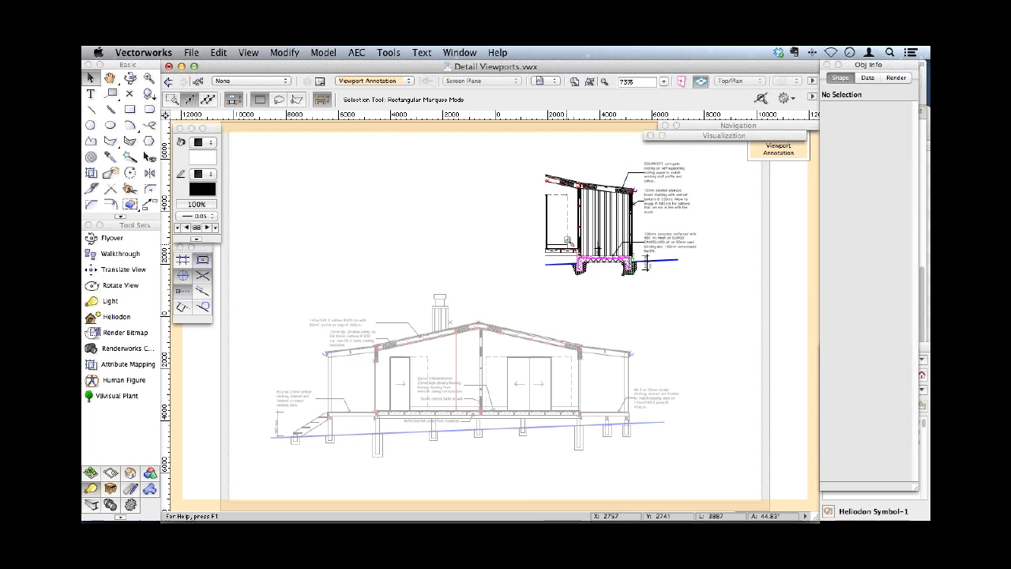
# - Draw a rounded rectangle about 586 by 1014 mm around the slab's left footing
pyautogui.press('c')
pyautogui.moveTo(554, 233)
pyautogui.mouseDown()
pyautogui.moveTo(678, 293)
pyautogui.moveTo(668, 294)
pyautogui.mouseUp()
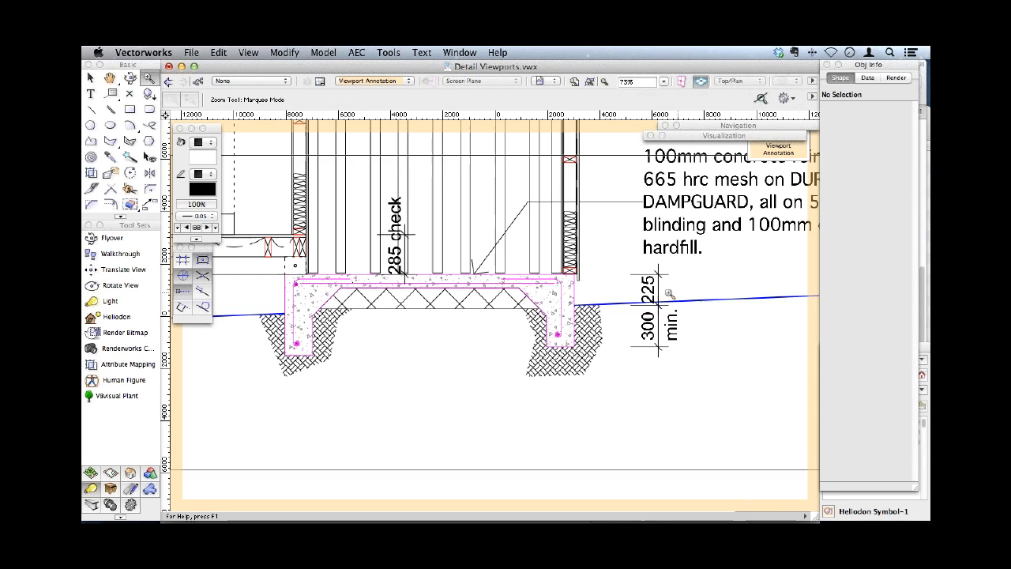
pyautogui.click(150, 109)
pyautogui.moveTo(264, 247)
pyautogui.mouseDown()
pyautogui.moveTo(332, 335)
pyautogui.moveTo(351, 375)
pyautogui.moveTo(346, 387)
pyautogui.mouseUp()
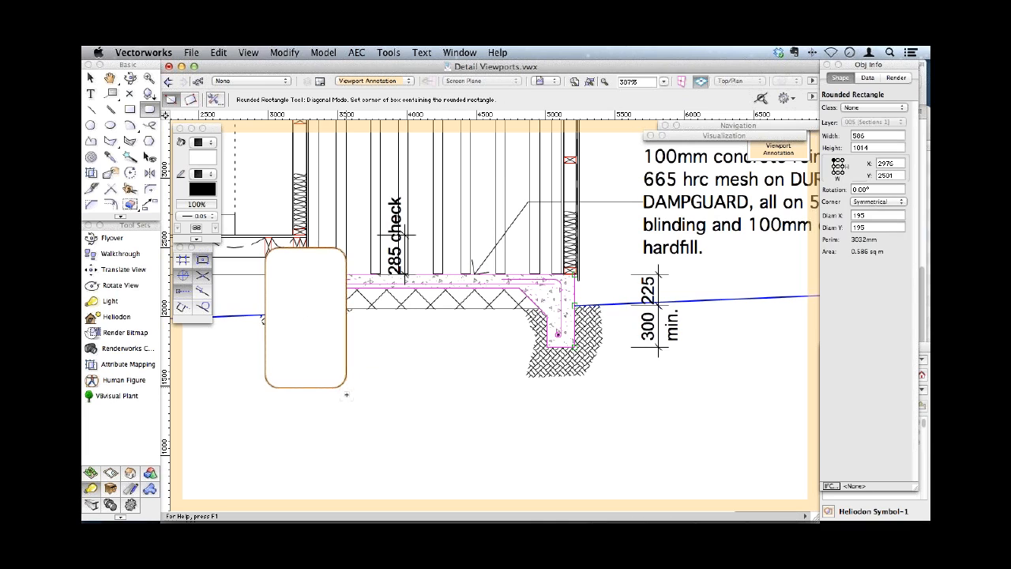
# - Start a detail viewport from the rounded rectangle, to be created on sheet layer 002 [Foundations]
pyautogui.click(249, 53)
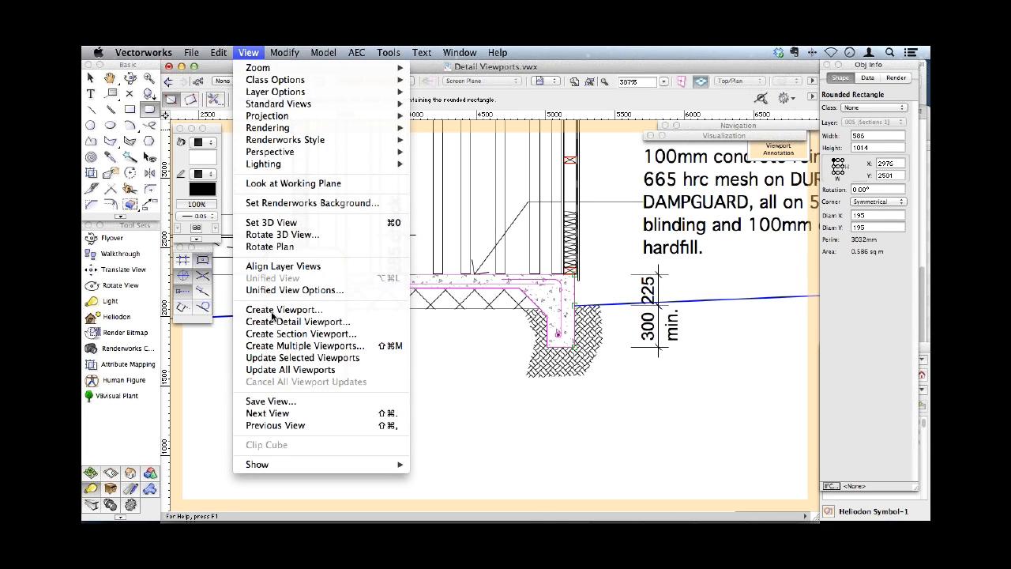
pyautogui.click(281, 323)
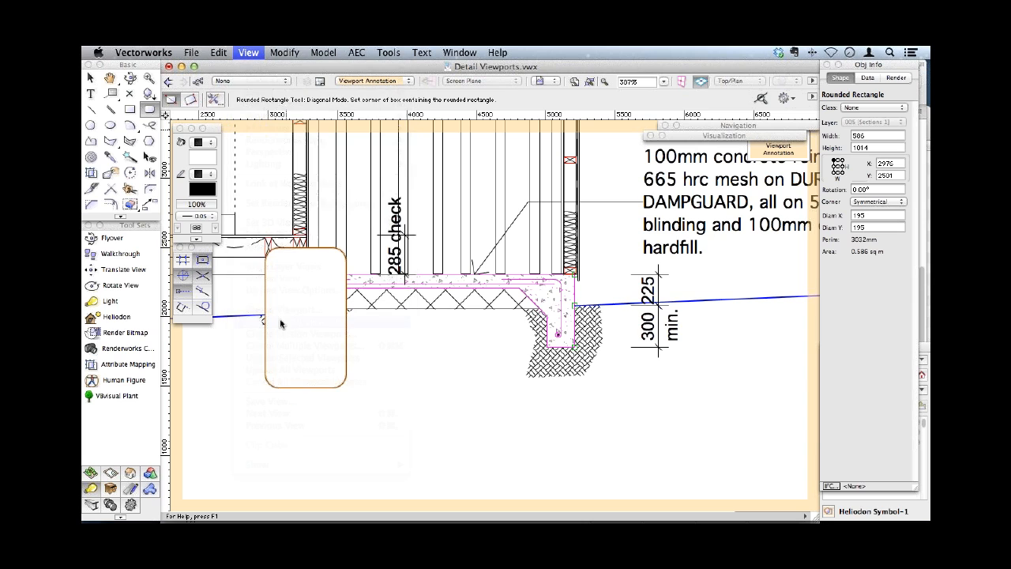
pyautogui.click(569, 139)
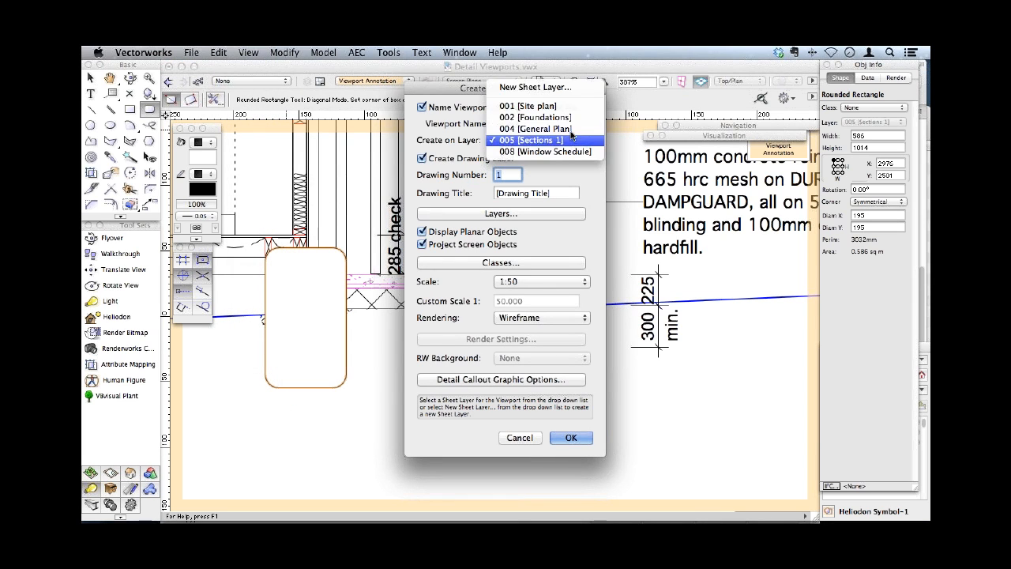
pyautogui.click(570, 118)
# - Enter Slab Detail as the detail viewport's drawing title and set its scale to 1:20
pyautogui.press('Tab')
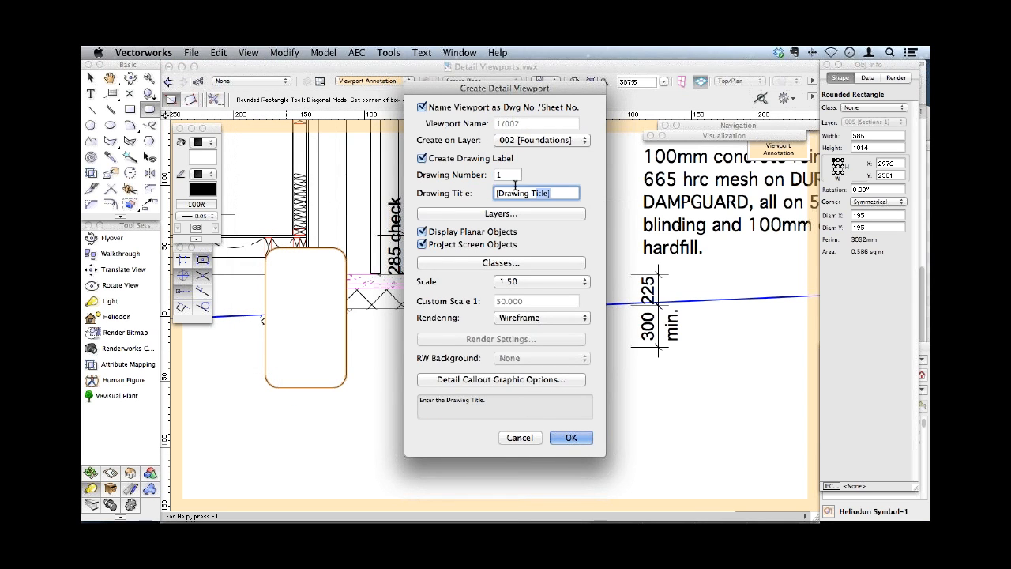
pyautogui.write('Sal')
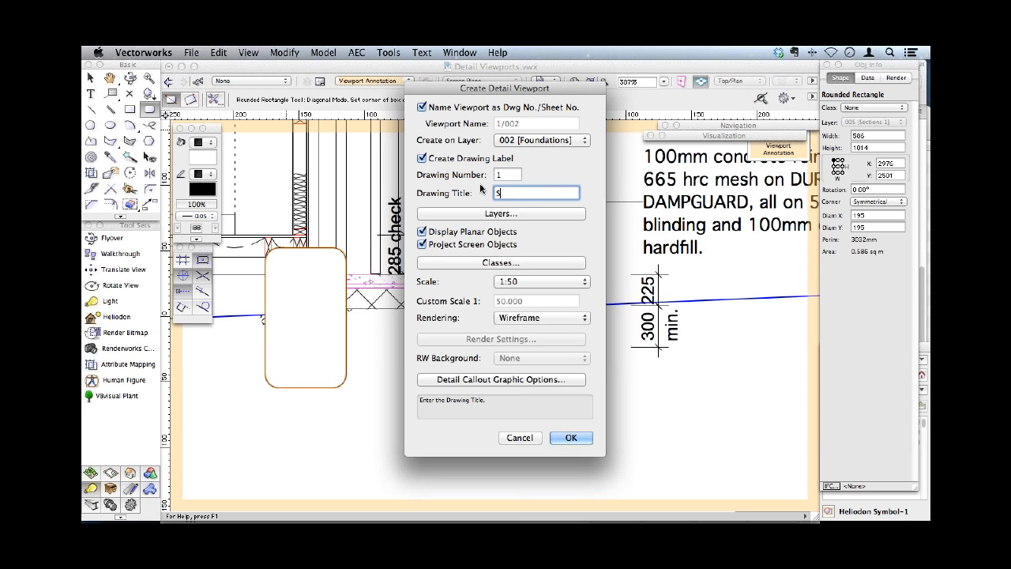
pyautogui.press('BackSpace')
pyautogui.press('BackSpace')
pyautogui.write('lab DE')
pyautogui.press('BackSpace')
pyautogui.write('etail')
pyautogui.click(521, 282)
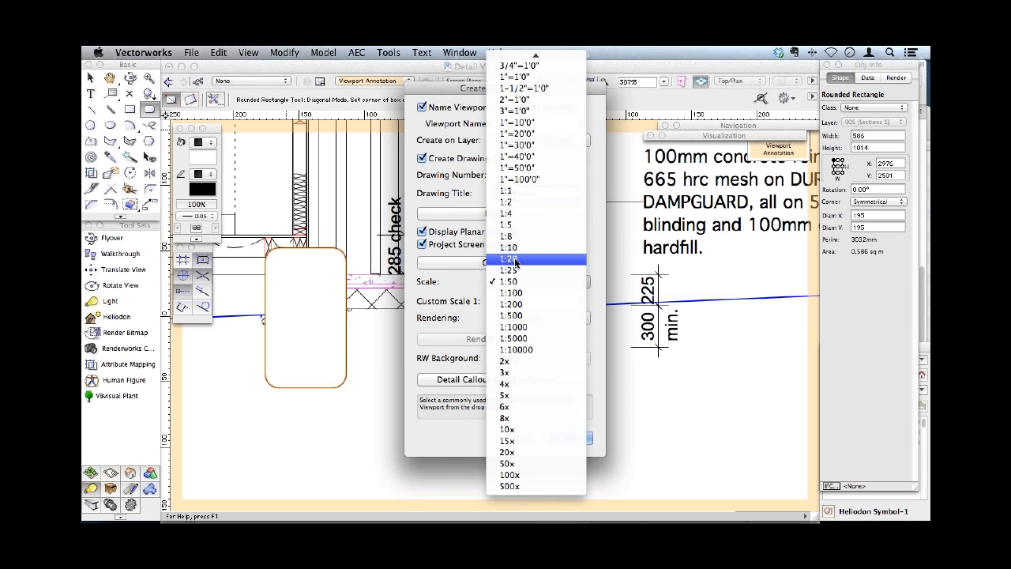
pyautogui.click(515, 259)
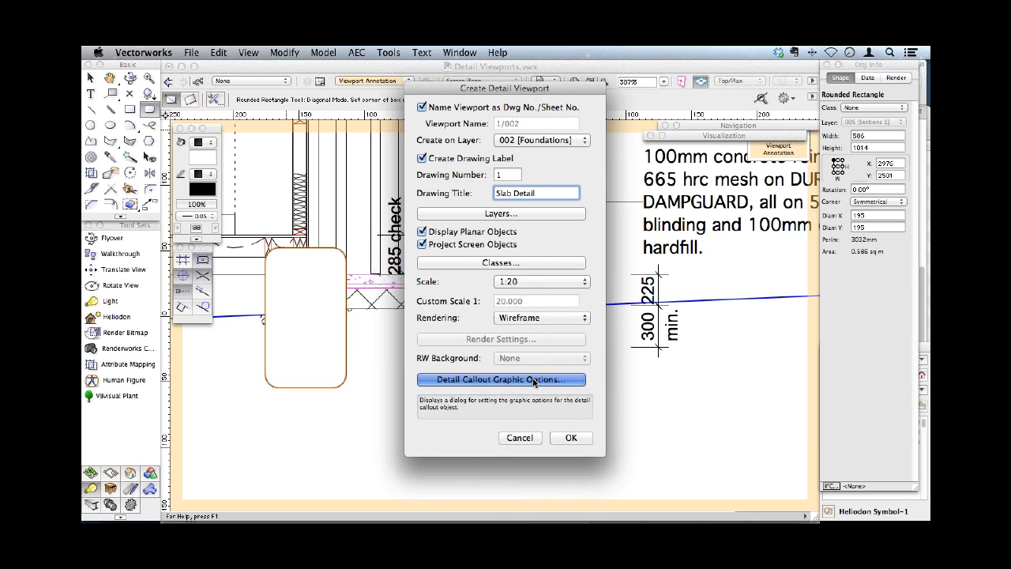
# - Set the detail callout's leader line to 0.18 and its tag position to Bottom Left, keeping marker symbol DetMkr-1
pyautogui.click(535, 380)
pyautogui.click(542, 238)
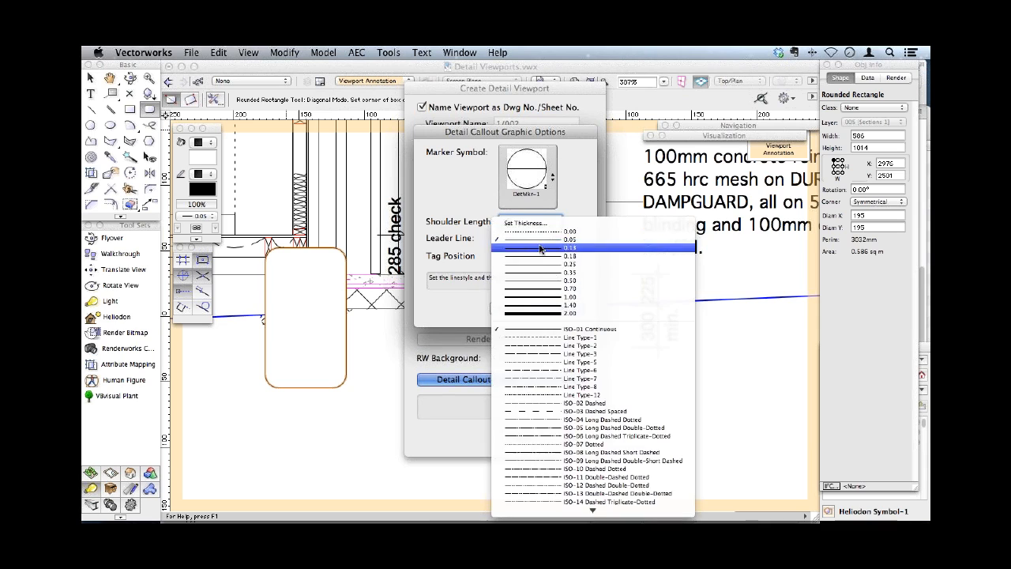
pyautogui.click(542, 257)
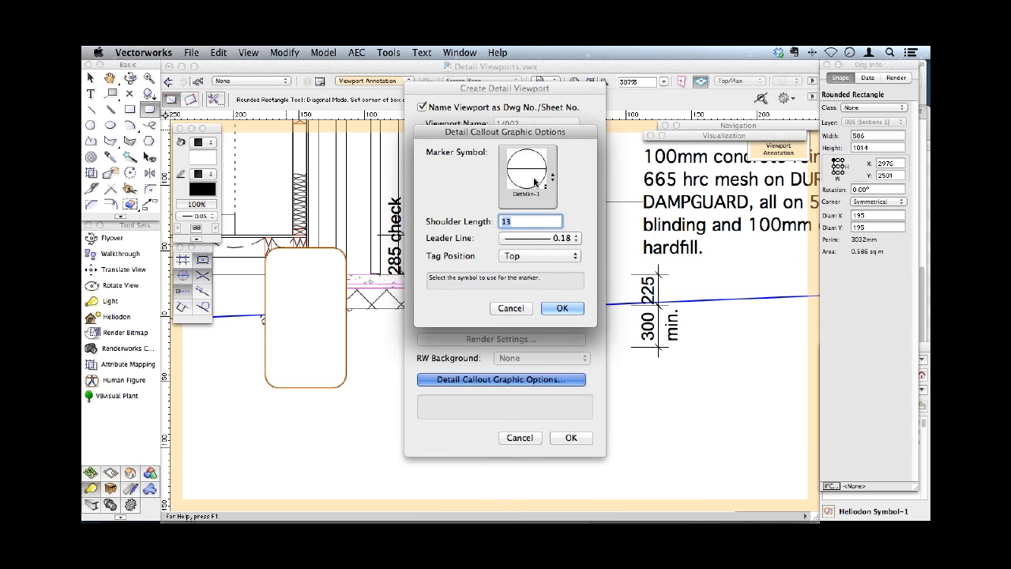
pyautogui.click(536, 185)
pyautogui.click(525, 235)
pyautogui.click(922, 94)
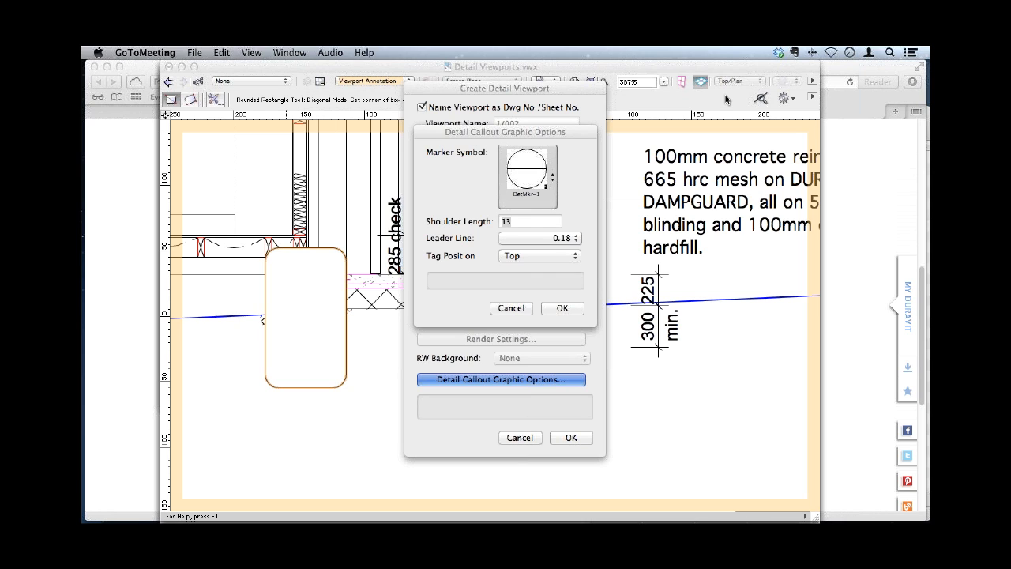
pyautogui.click(580, 210)
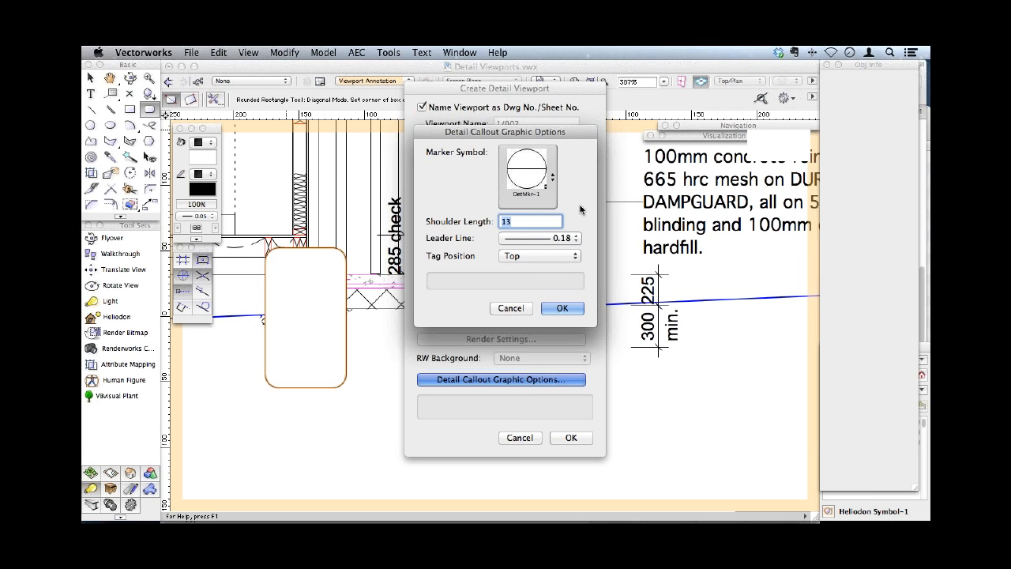
pyautogui.click(556, 255)
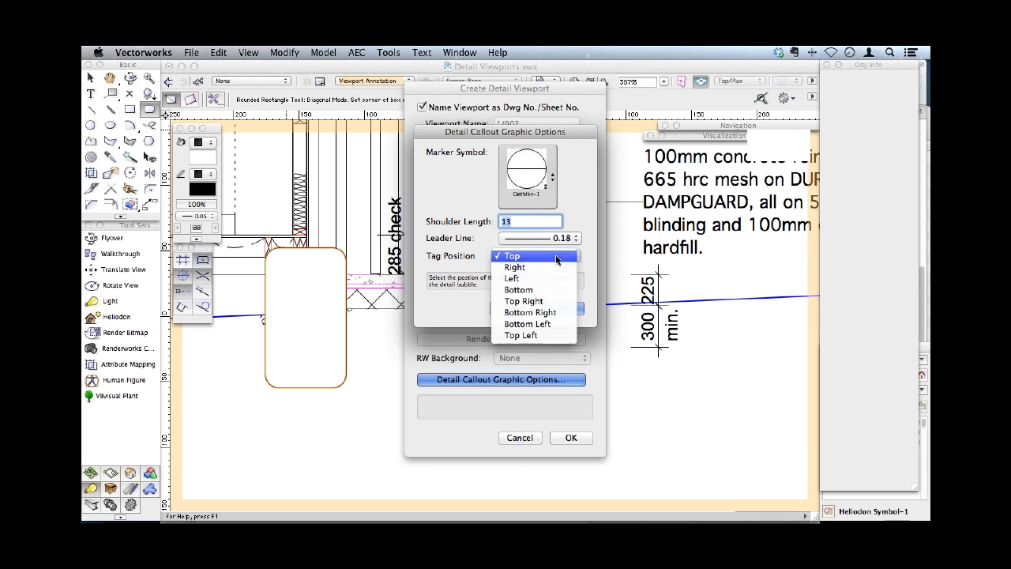
pyautogui.click(537, 325)
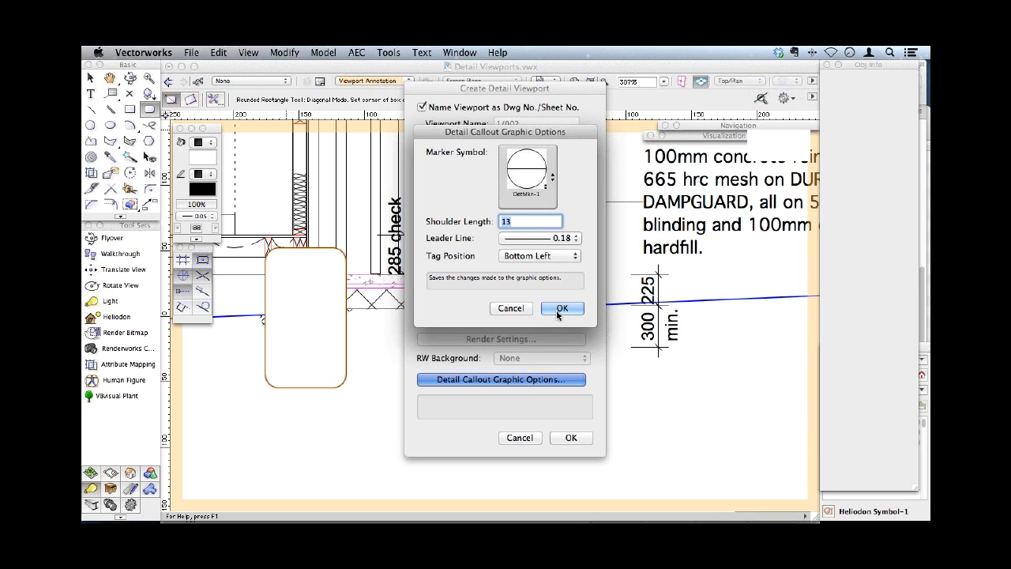
pyautogui.click(558, 308)
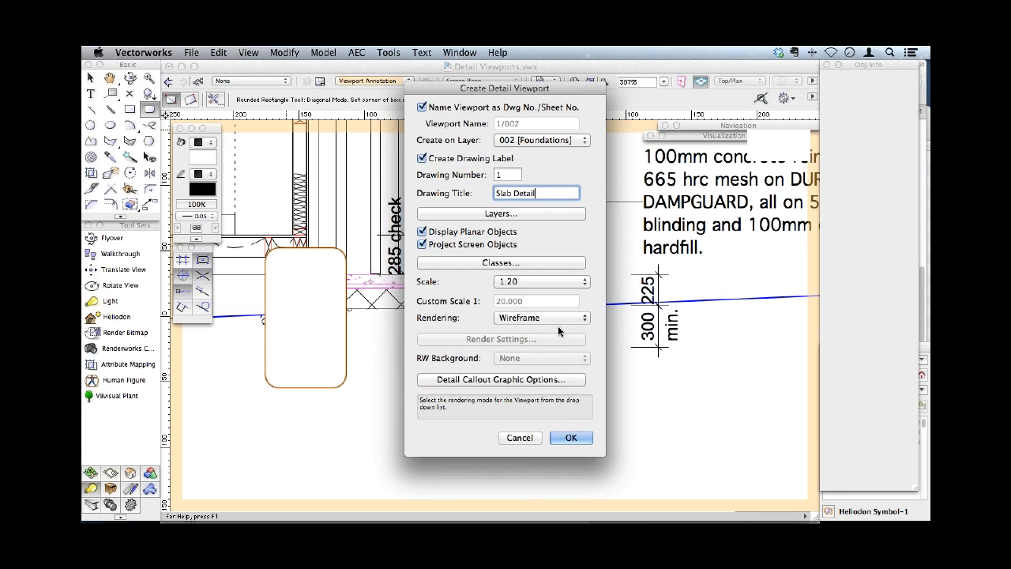
# - Create the Slab Detail viewport and move it into the empty upper-left area of the foundations sheet
pyautogui.click(570, 437)
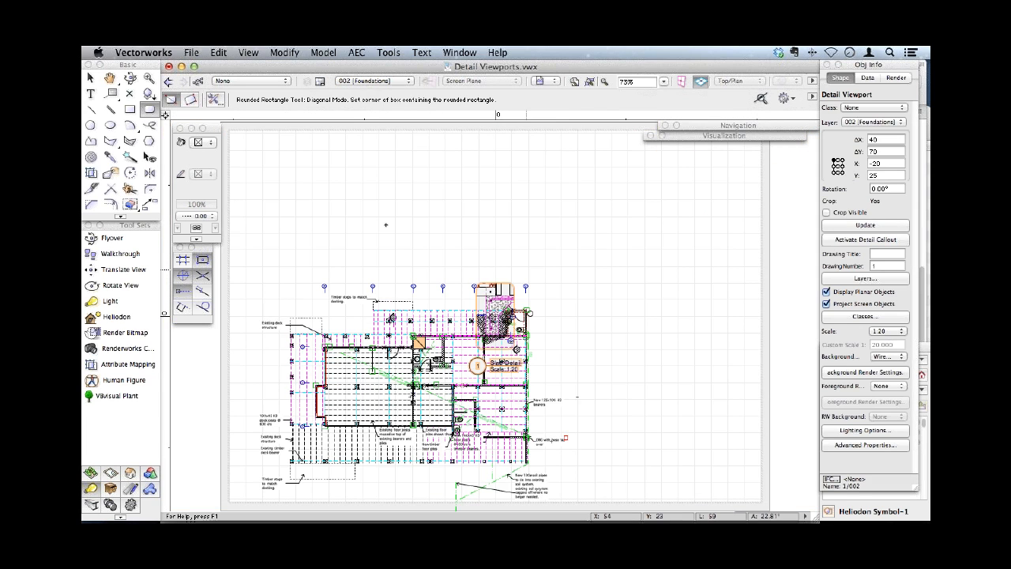
pyautogui.moveTo(501, 280); pyautogui.dragTo(279, 155)
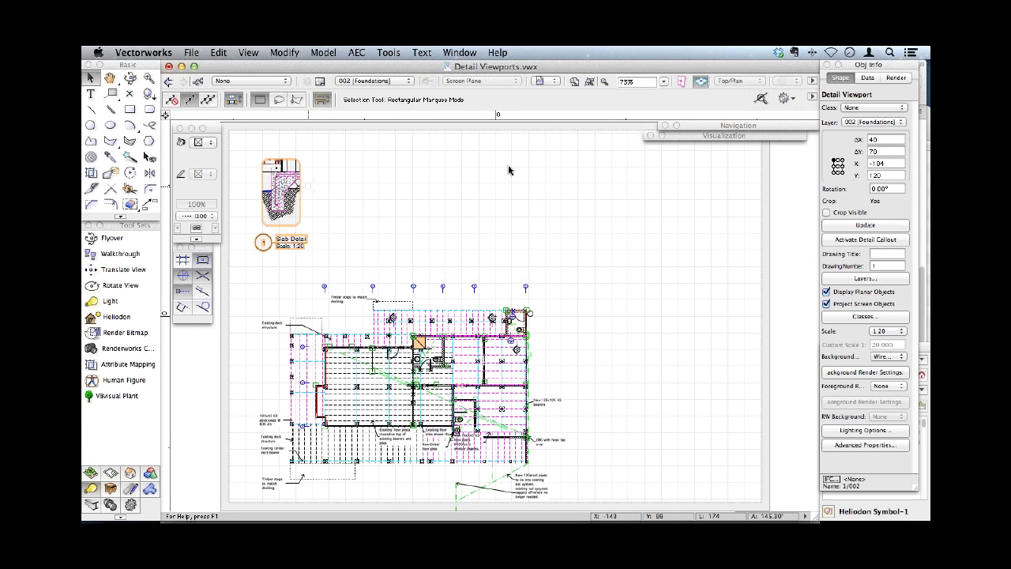
# - Activate the Slab Detail viewport's callout in the section annotations and set its marker size to 6
pyautogui.click(843, 244)
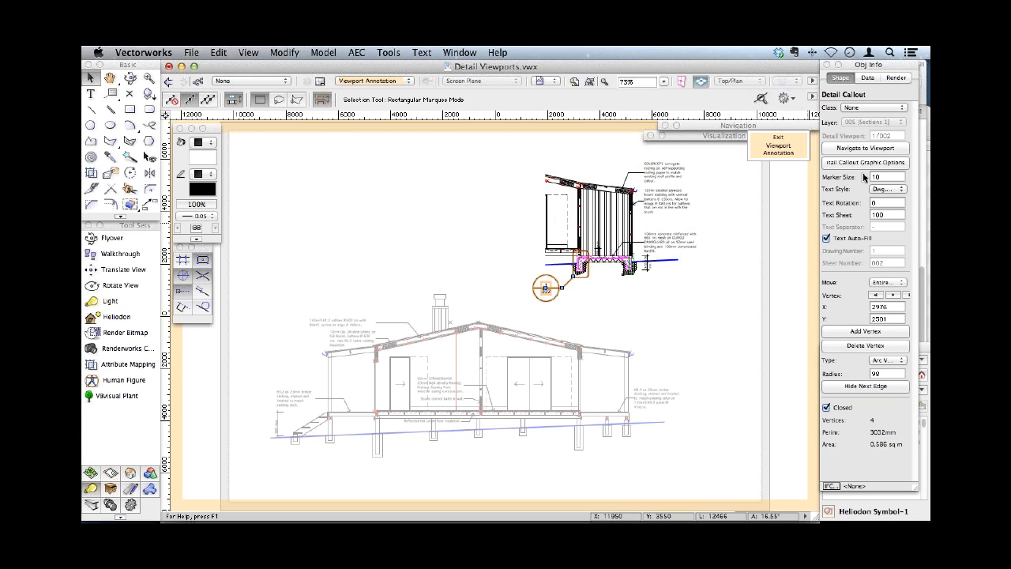
pyautogui.click(861, 177)
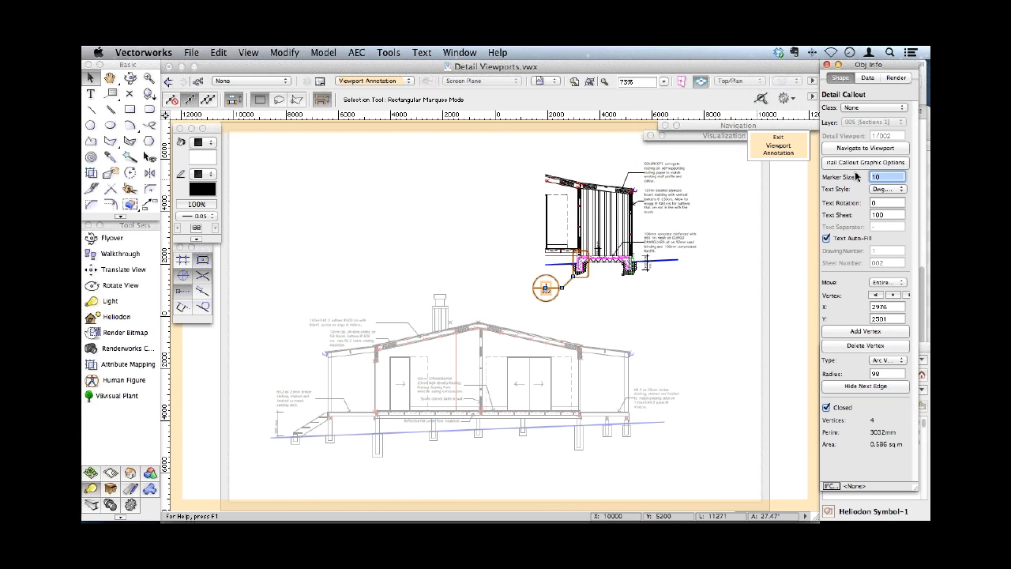
pyautogui.write('6')
pyautogui.press('Return')
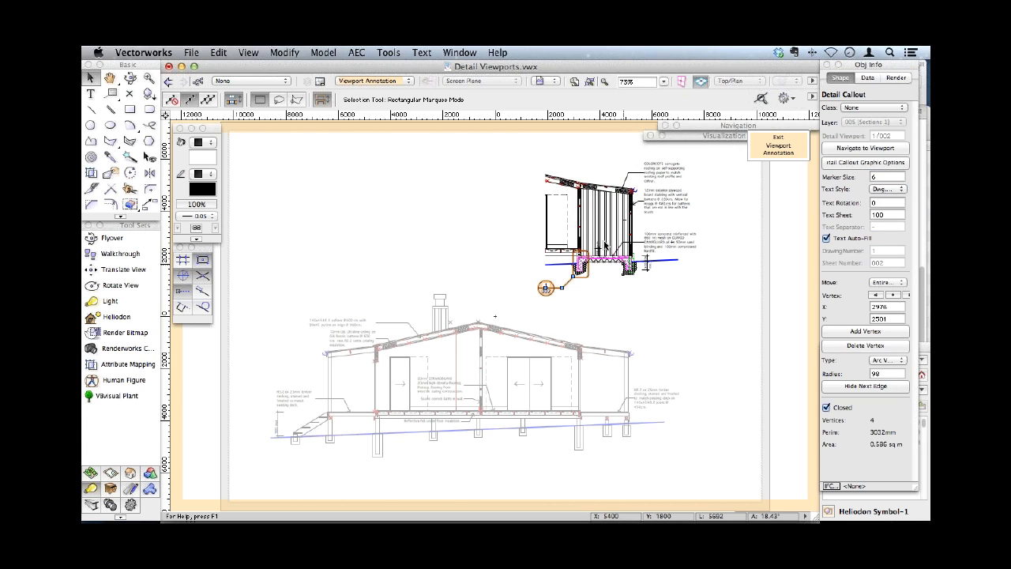
# - Draw a rounded rectangle about 600 by 845 mm around the slab's right footing
pyautogui.press('c')
pyautogui.moveTo(604, 240); pyautogui.dragTo(655, 293)
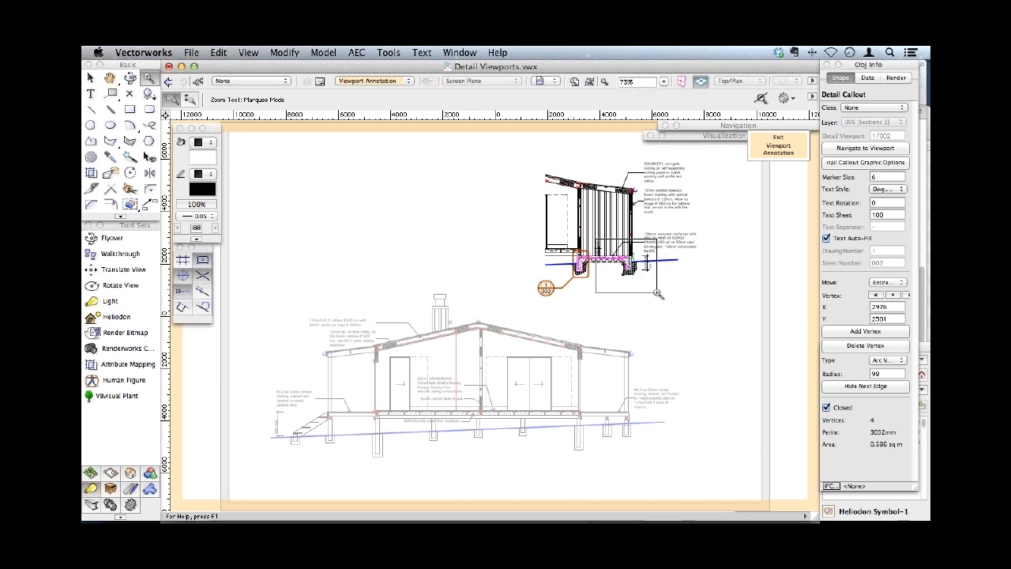
pyautogui.click(149, 110)
pyautogui.click(455, 224)
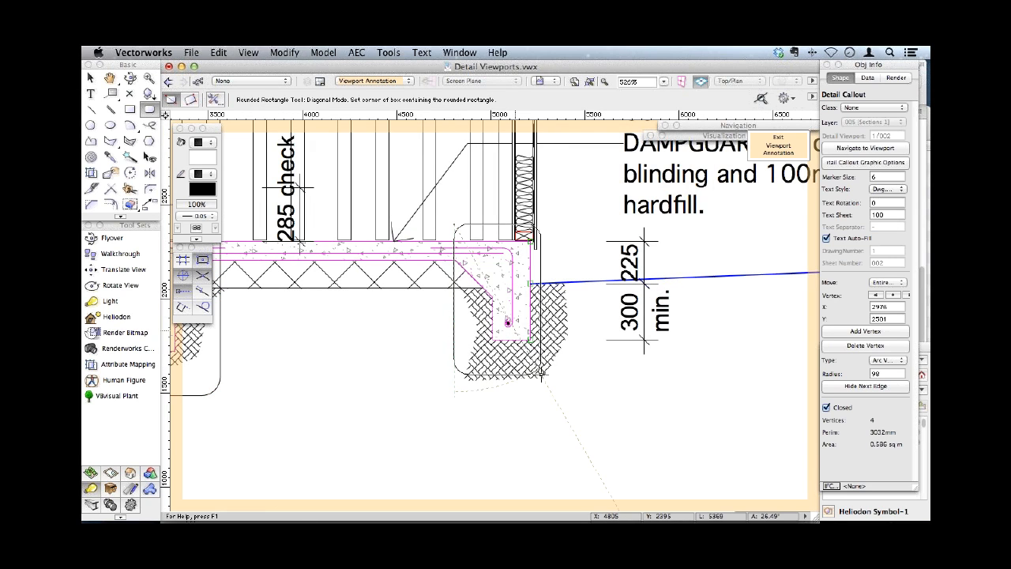
pyautogui.click(567, 383)
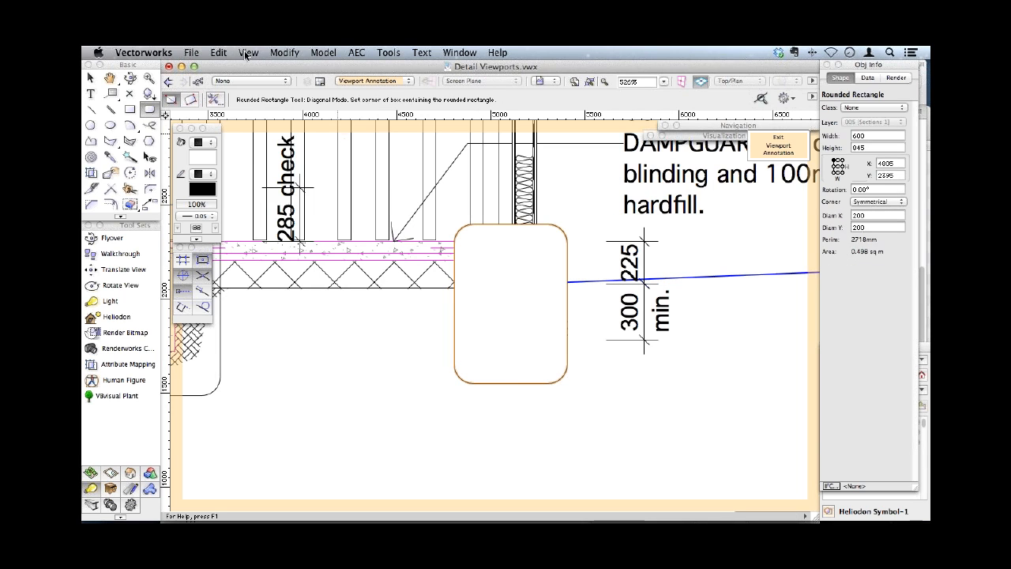
# - Start a detail viewport from the right footing's rounded rectangle, choosing sheet layer 002 [Foundations]
pyautogui.click(248, 52)
pyautogui.click(288, 327)
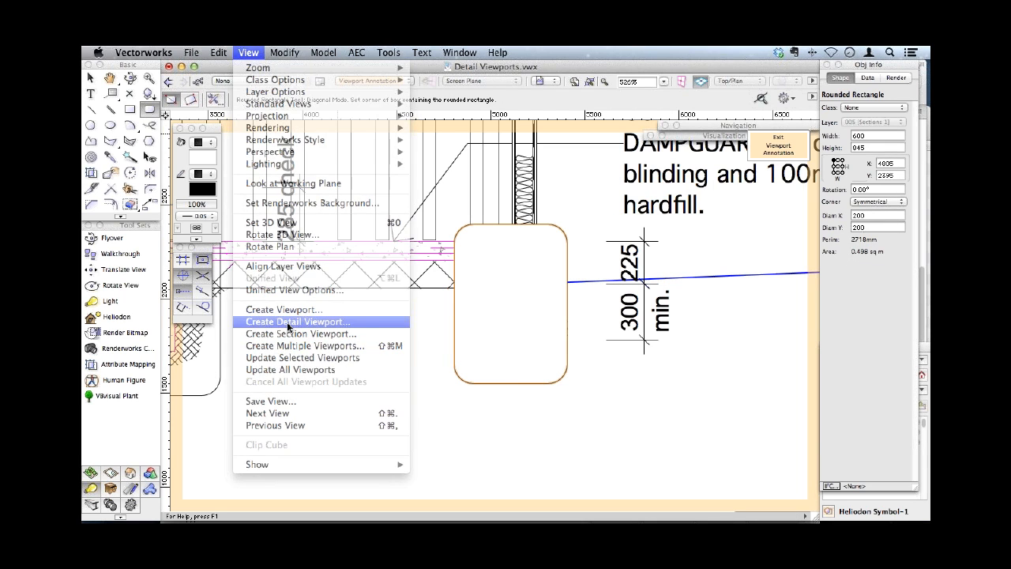
pyautogui.click(536, 140)
pyautogui.click(535, 117)
# - Enter Slab Detail 2 as the drawing title and set the second detail viewport's scale to 1:20
pyautogui.moveTo(549, 194); pyautogui.dragTo(491, 188)
pyautogui.write('Slab')
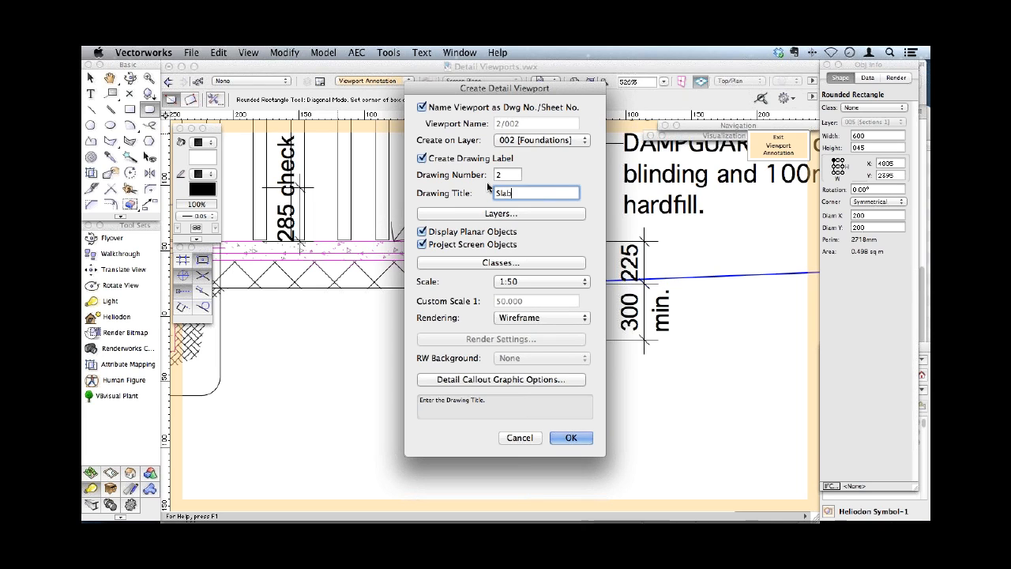
pyautogui.write(' Detail 2')
pyautogui.click(566, 281)
pyautogui.click(527, 260)
# - Change the second detail callout's tag position and create the Slab Detail 2 viewport
pyautogui.click(501, 379)
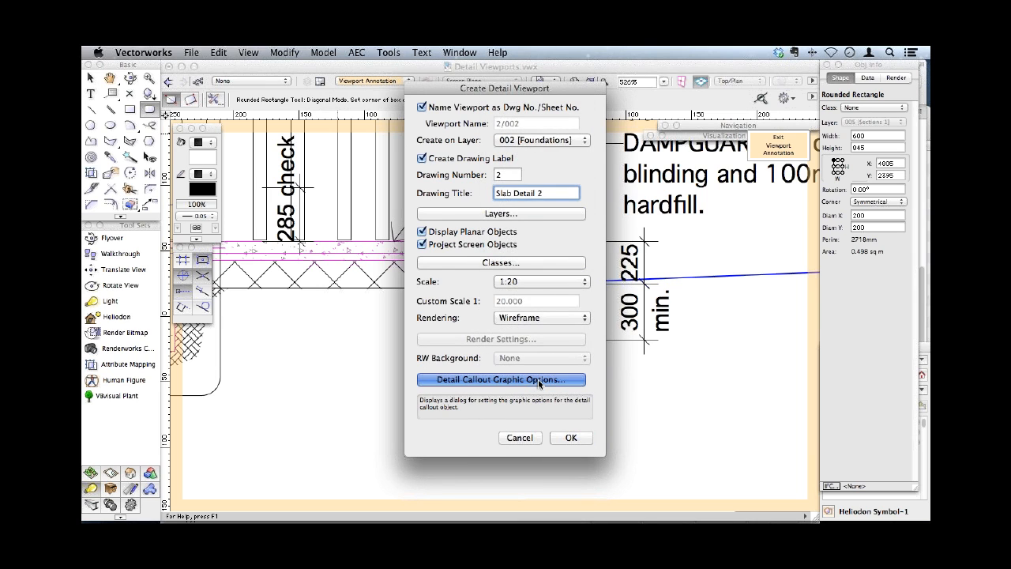
pyautogui.click(545, 257)
pyautogui.click(557, 243)
pyautogui.click(560, 309)
pyautogui.click(571, 437)
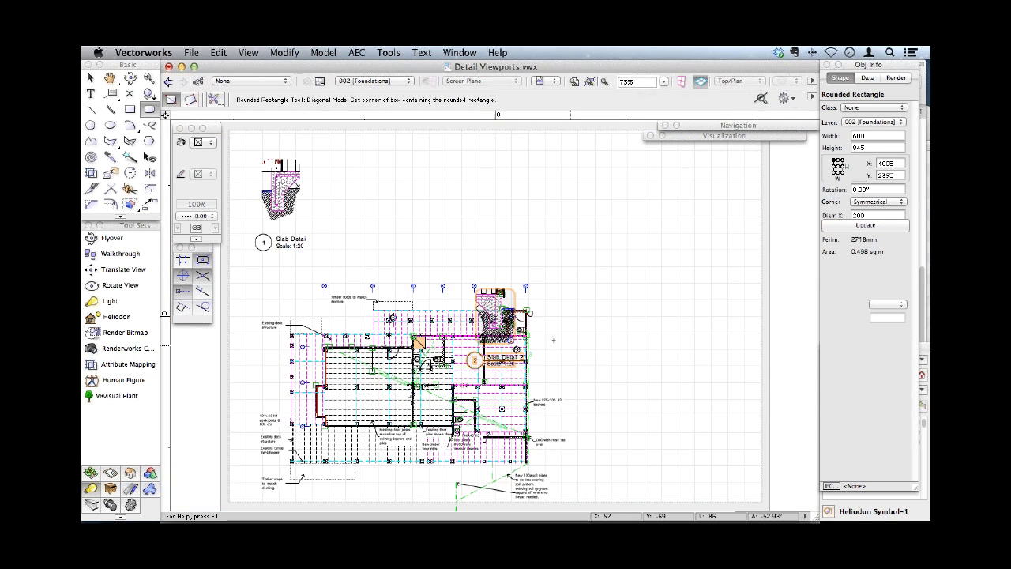
pyautogui.click(91, 79)
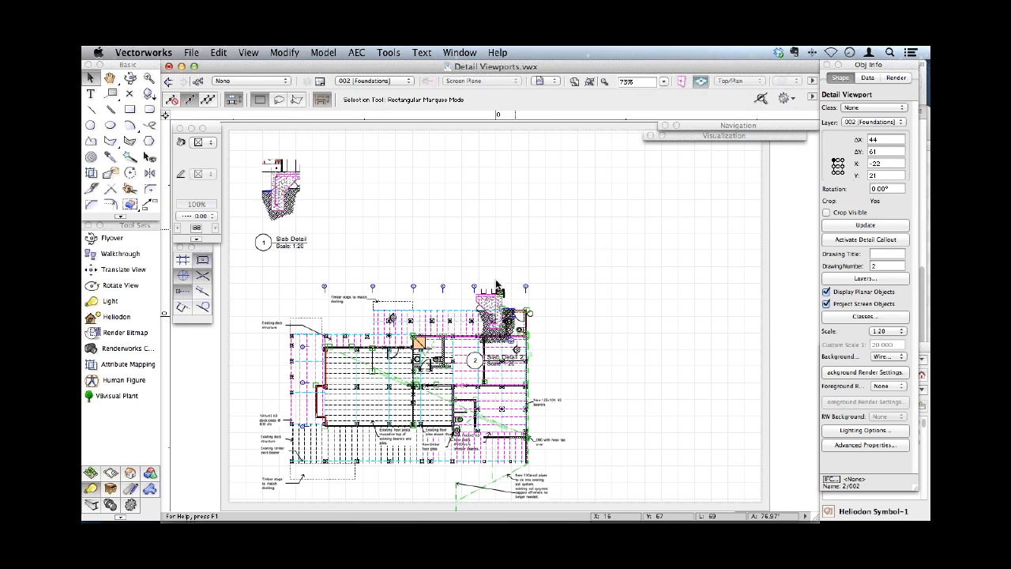
# - Line up the Slab Detail 2 viewport's slab top with Slab Detail's, then space it horizontally beside that first detail
pyautogui.click(516, 230)
pyautogui.moveTo(385, 187); pyautogui.dragTo(339, 213)
pyautogui.press('c')
pyautogui.press('x')
pyautogui.press('x')
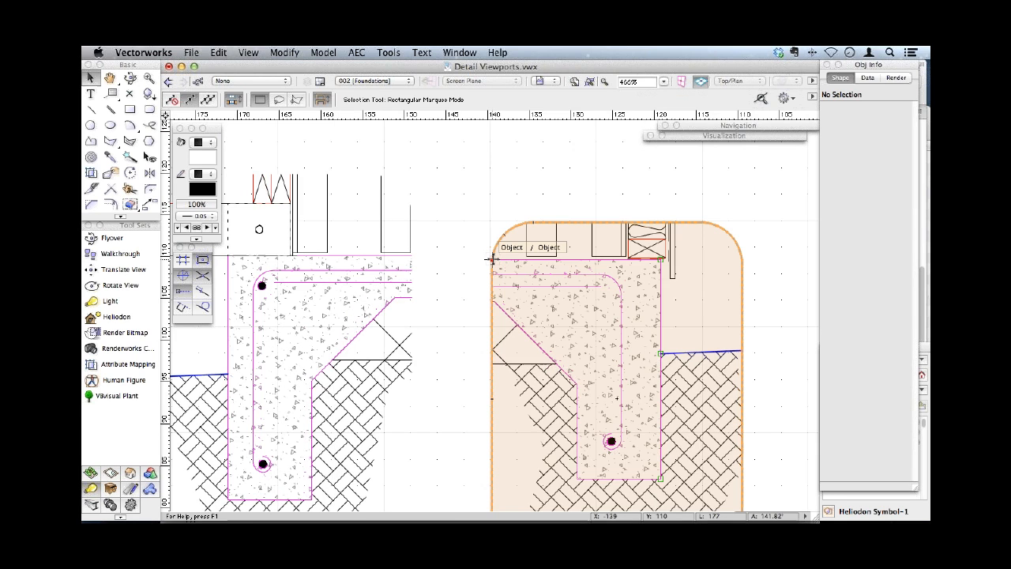
pyautogui.moveTo(491, 258); pyautogui.dragTo(412, 255)
pyautogui.moveTo(446, 273); pyautogui.dragTo(668, 275)
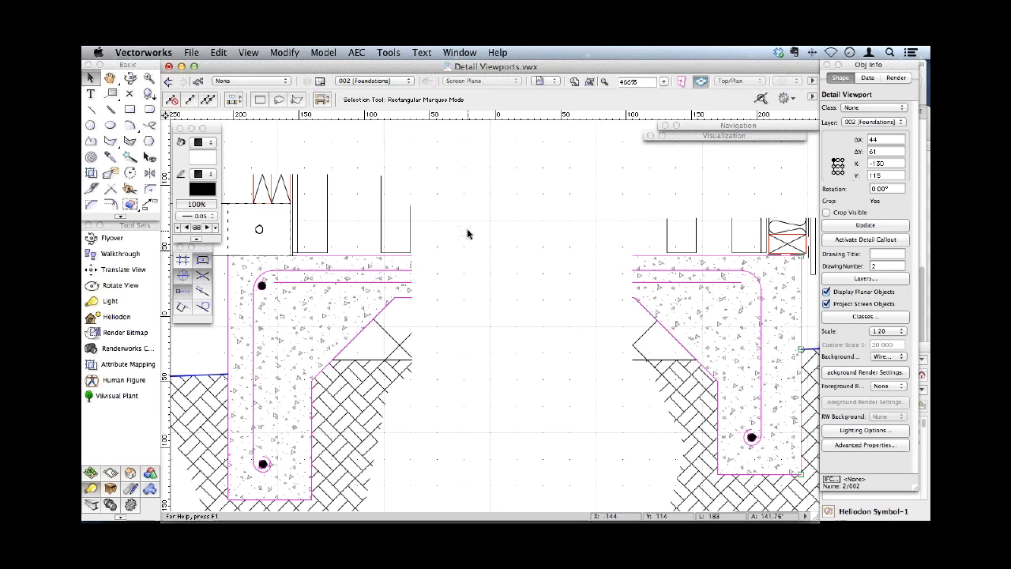
pyautogui.click(467, 234)
pyautogui.press('super+4')
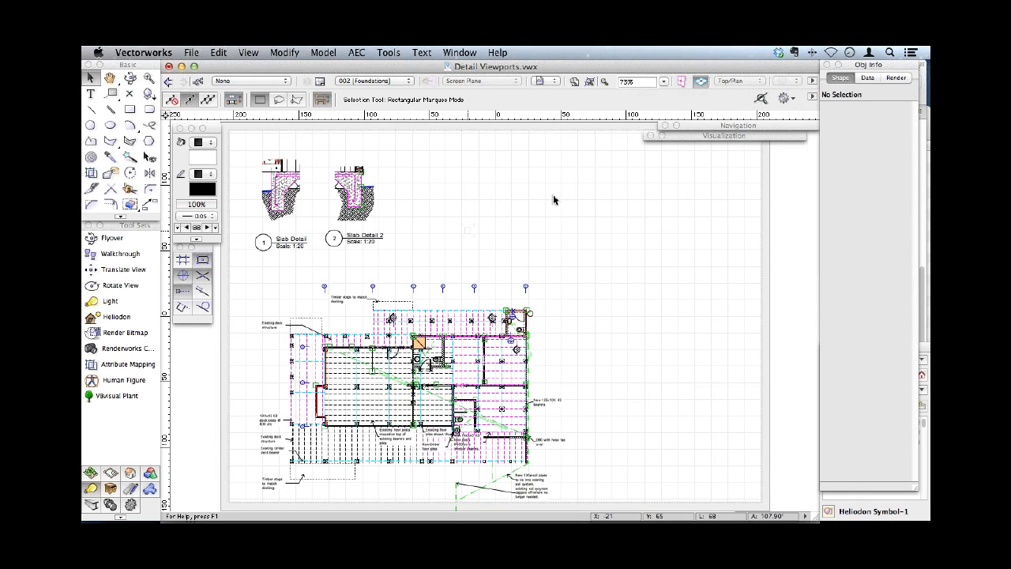
# - Go to the section callout linked to the Slab Detail 2 viewport, then return to sheet 002 [Foundations]
pyautogui.click(371, 201)
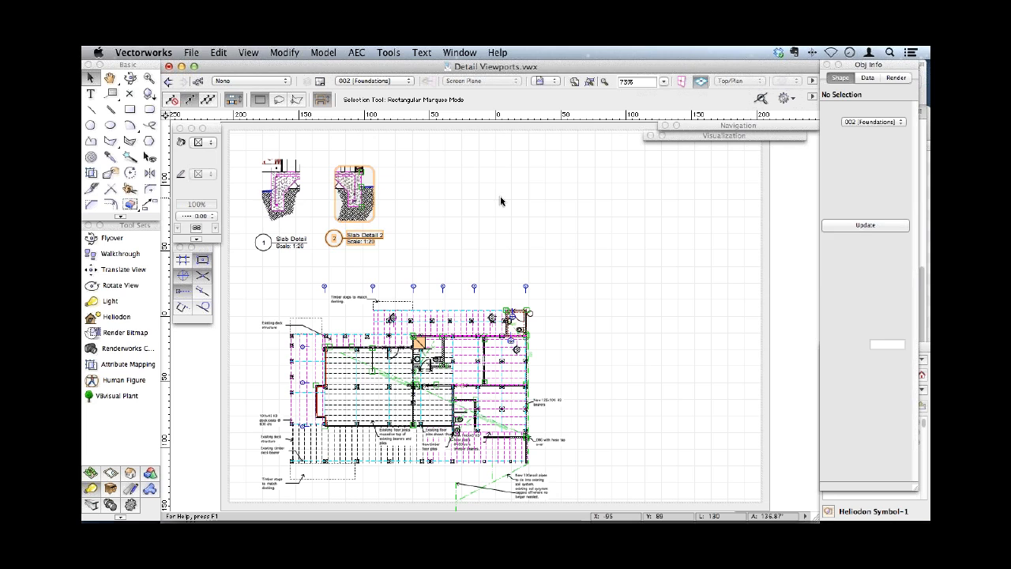
pyautogui.click(861, 239)
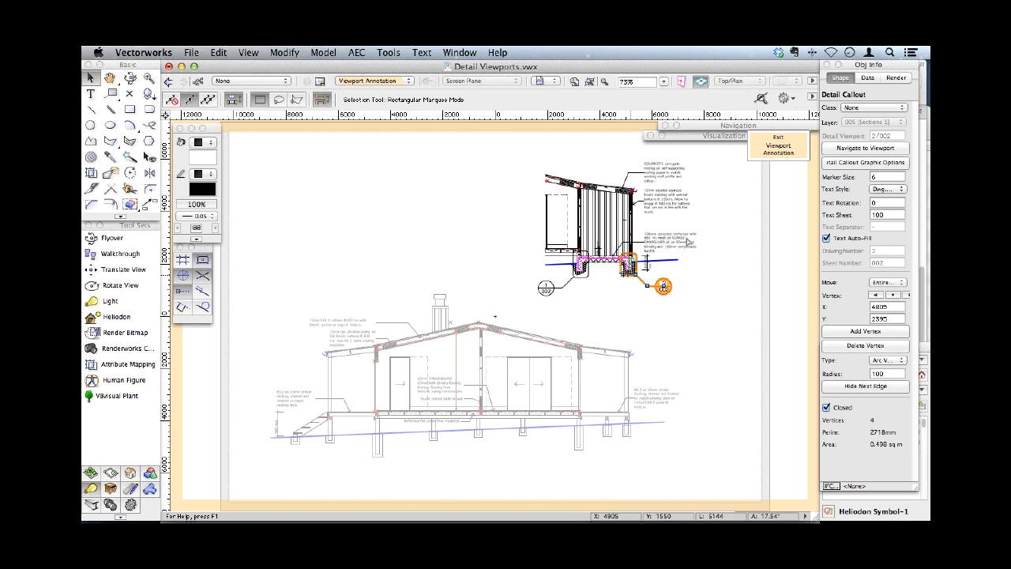
pyautogui.click(774, 152)
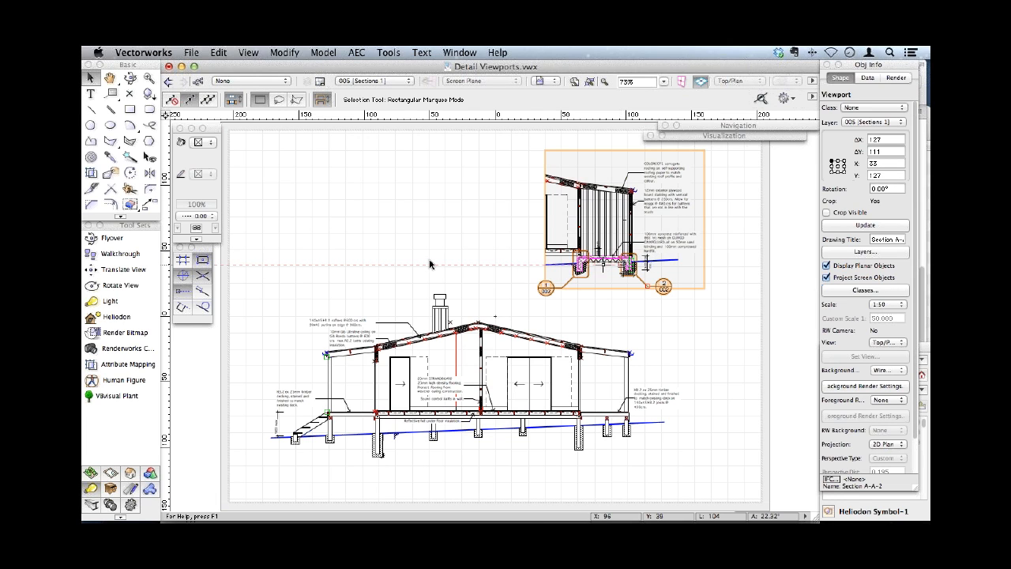
pyautogui.click(349, 82)
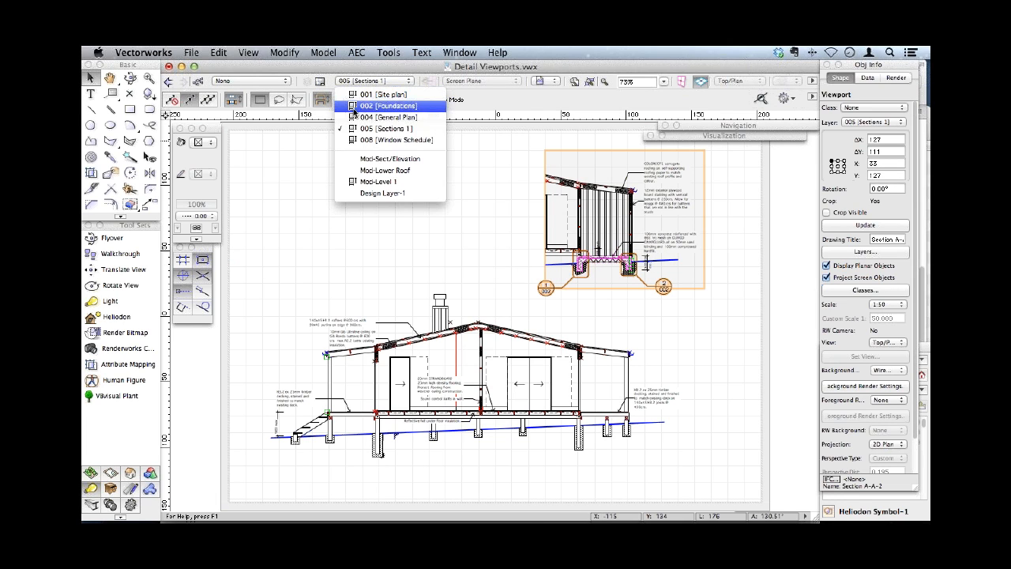
pyautogui.click(386, 106)
pyautogui.click(344, 230)
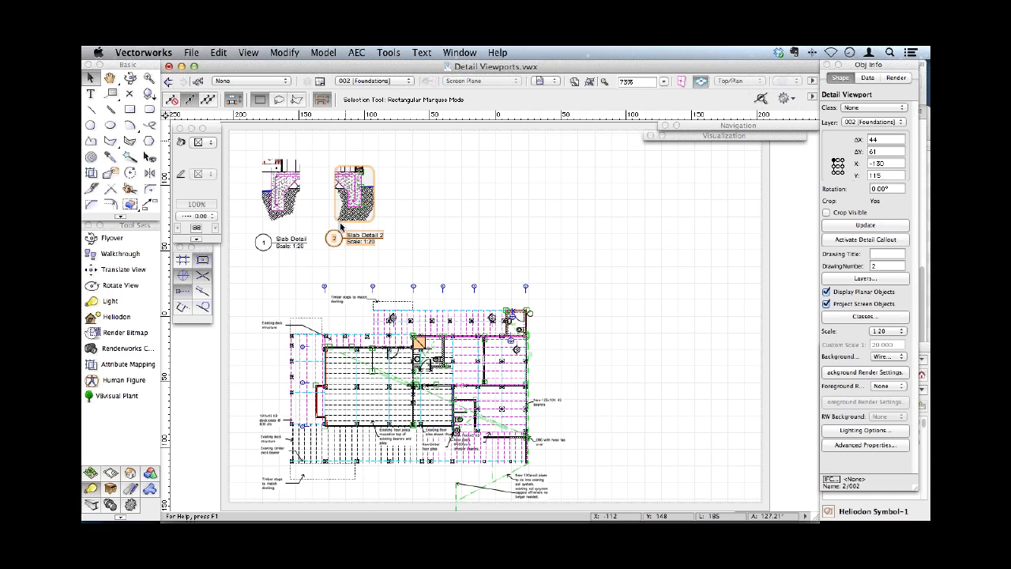
pyautogui.click(404, 82)
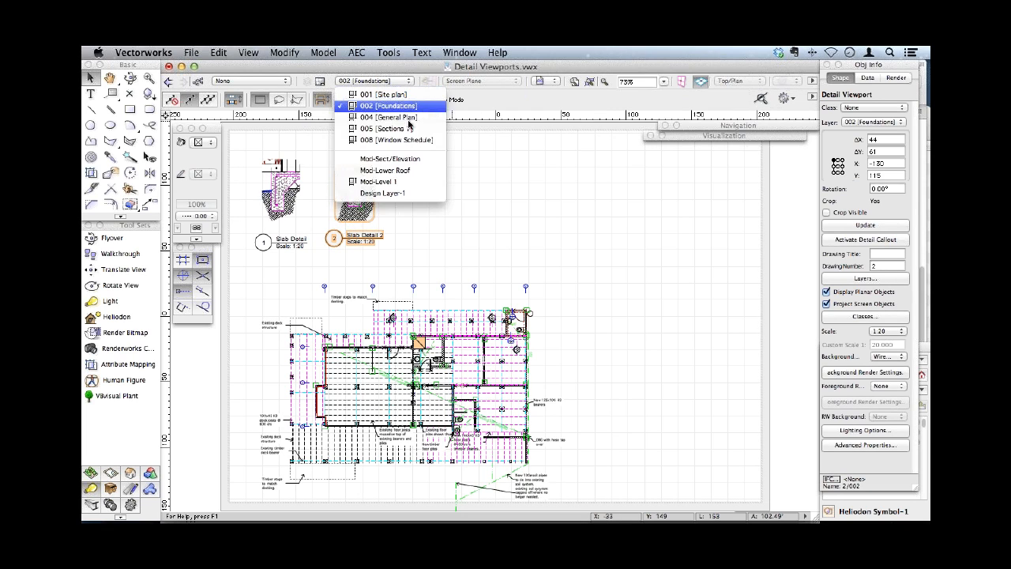
# - Reopen the section annotations from Slab Detail 2's callout and extend the boundary of callout 1/002 upward by about 208 mm
pyautogui.click(851, 240)
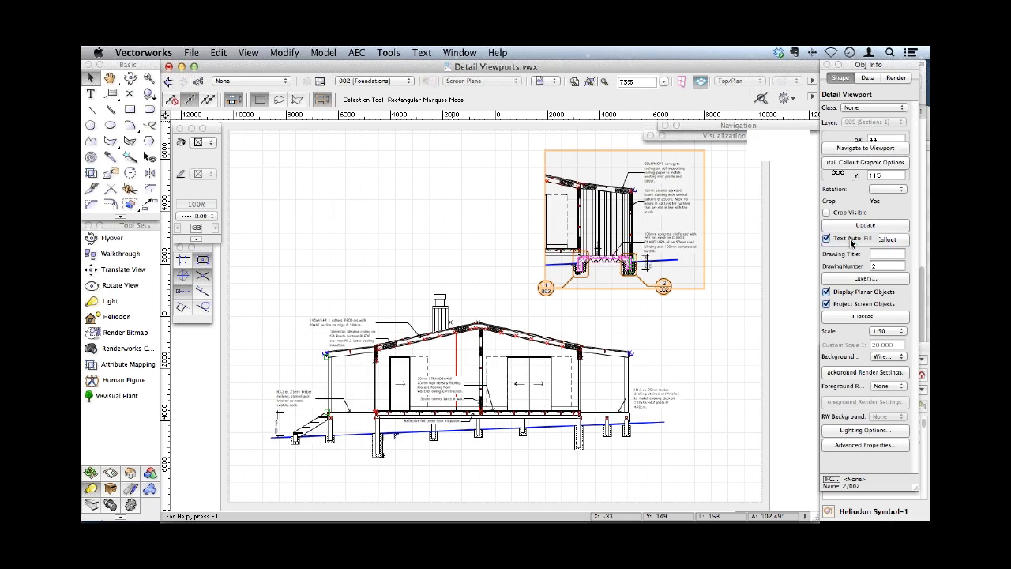
pyautogui.click(714, 248)
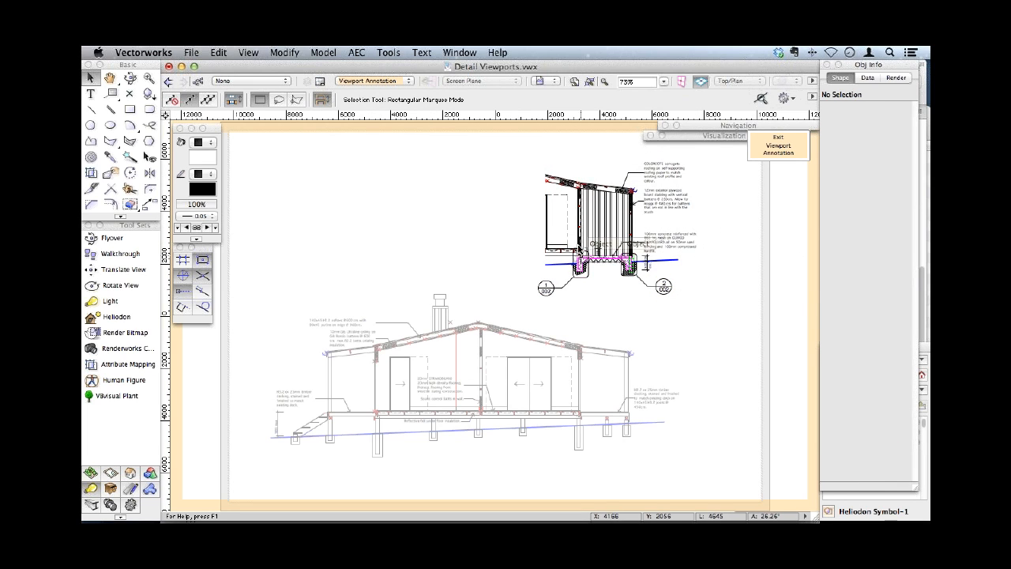
pyautogui.press('c')
pyautogui.moveTo(529, 232); pyautogui.dragTo(621, 303)
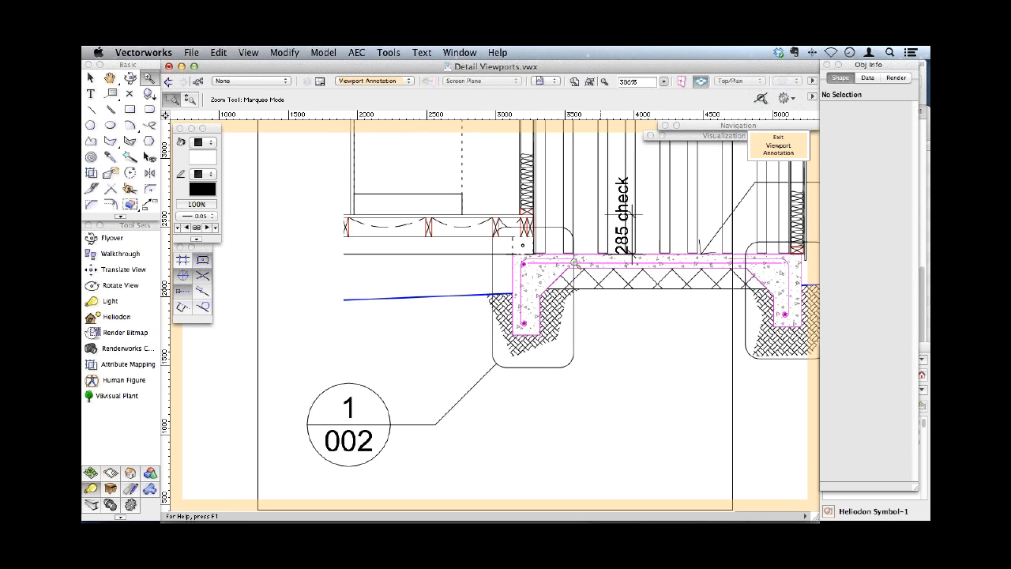
pyautogui.press('x')
pyautogui.doubleClick(550, 227)
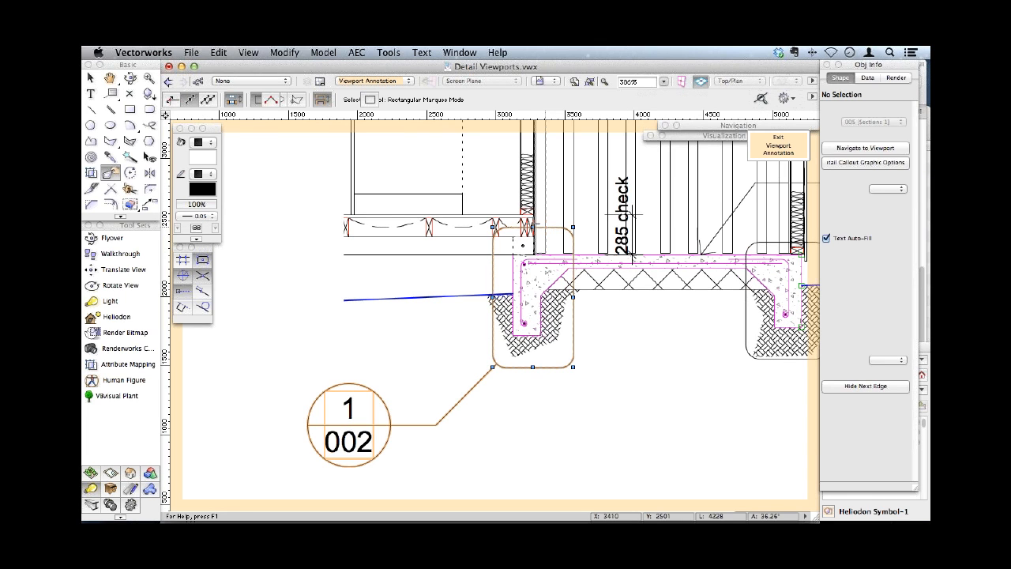
pyautogui.moveTo(532, 228); pyautogui.dragTo(534, 197)
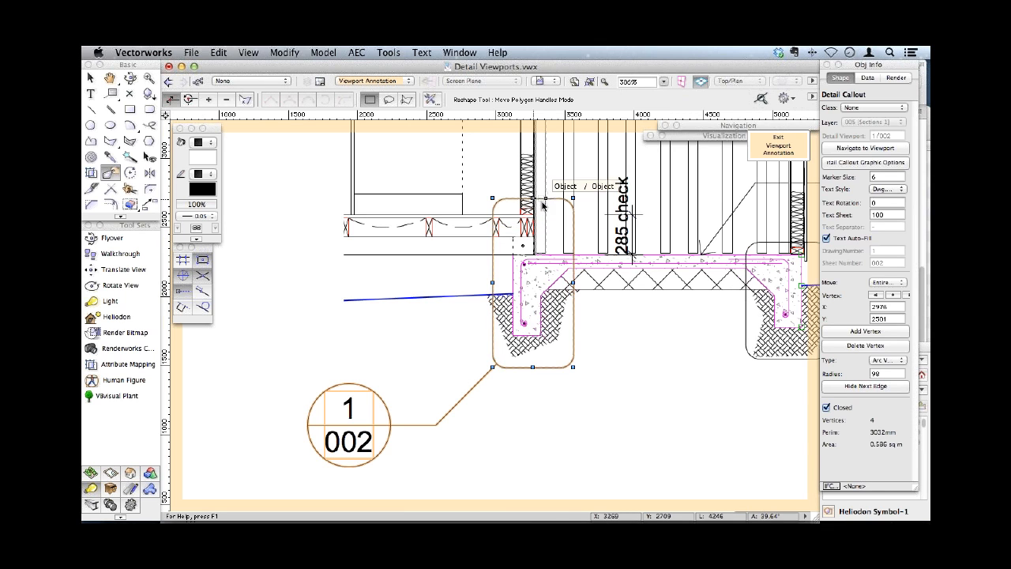
pyautogui.click(777, 147)
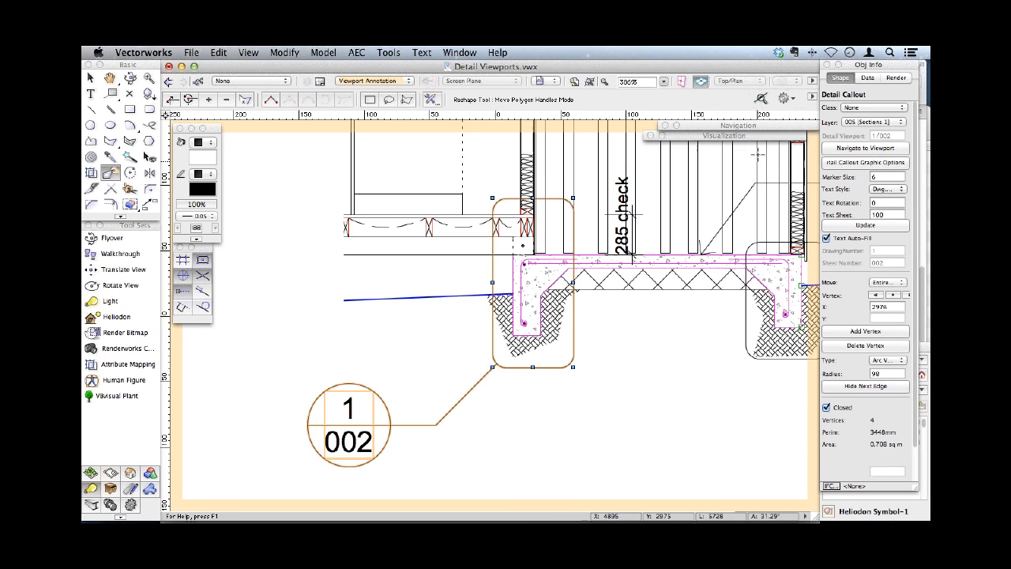
# - Check the enlarged Slab Detail viewport on sheet 002 [Foundations], then go back to sheet 005 [Sections 1]
pyautogui.click(375, 81)
pyautogui.click(372, 103)
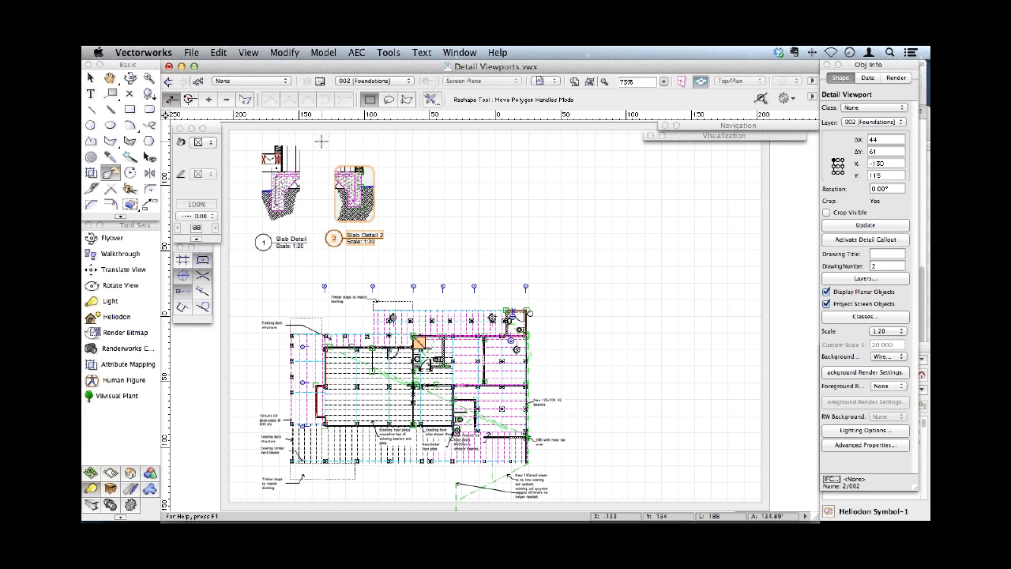
pyautogui.click(381, 82)
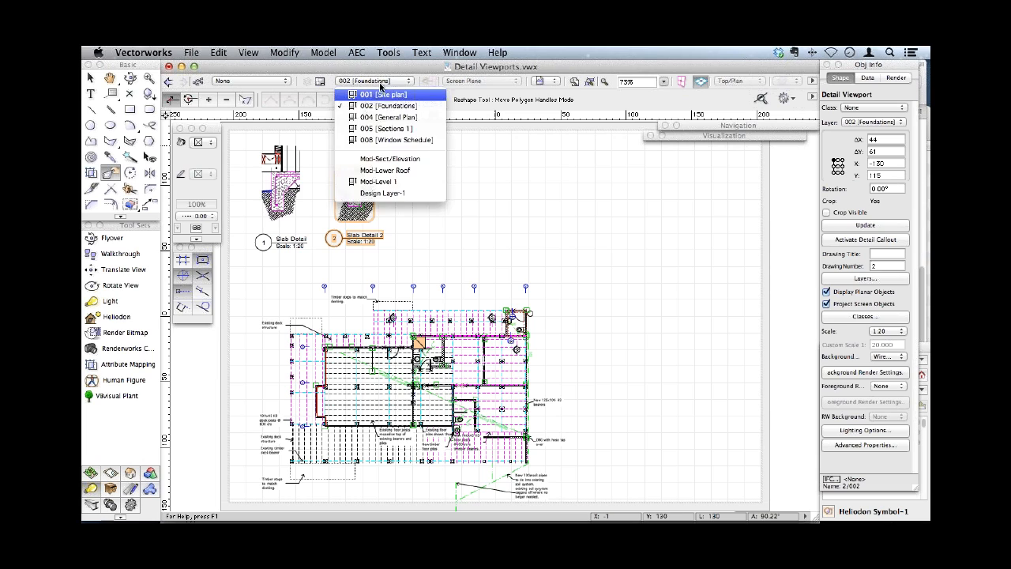
pyautogui.click(378, 129)
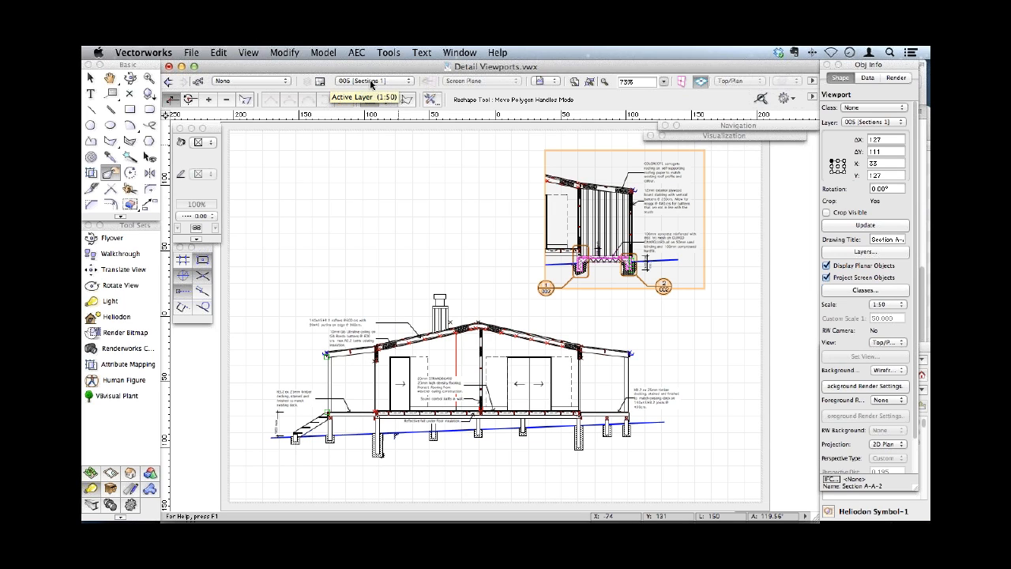
# - Open the recent file SheetLayer_Hyperlink_Walkthrough.vwx and show its sheet 005 [Sections 1]
pyautogui.click(191, 53)
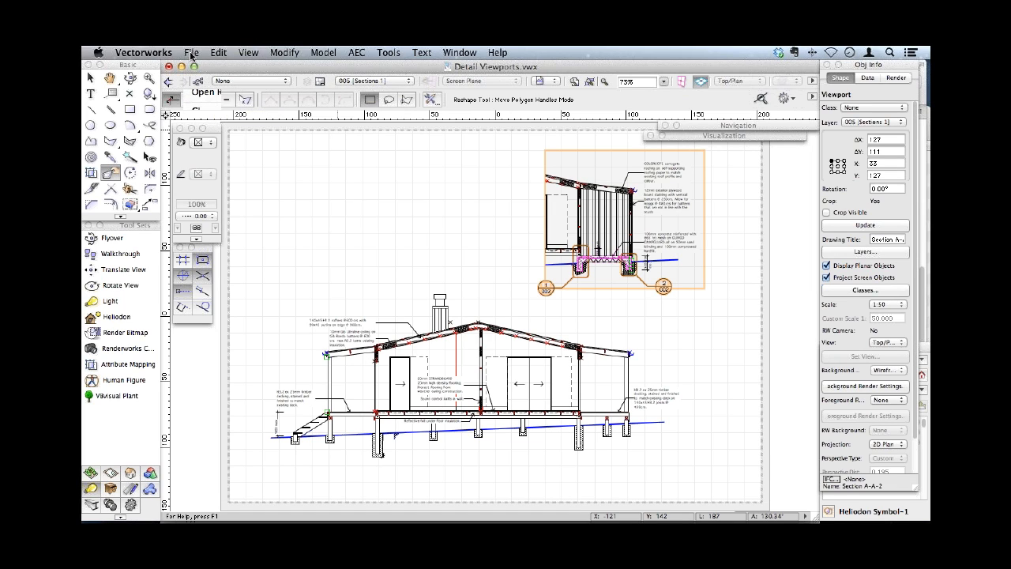
pyautogui.moveTo(323, 92)
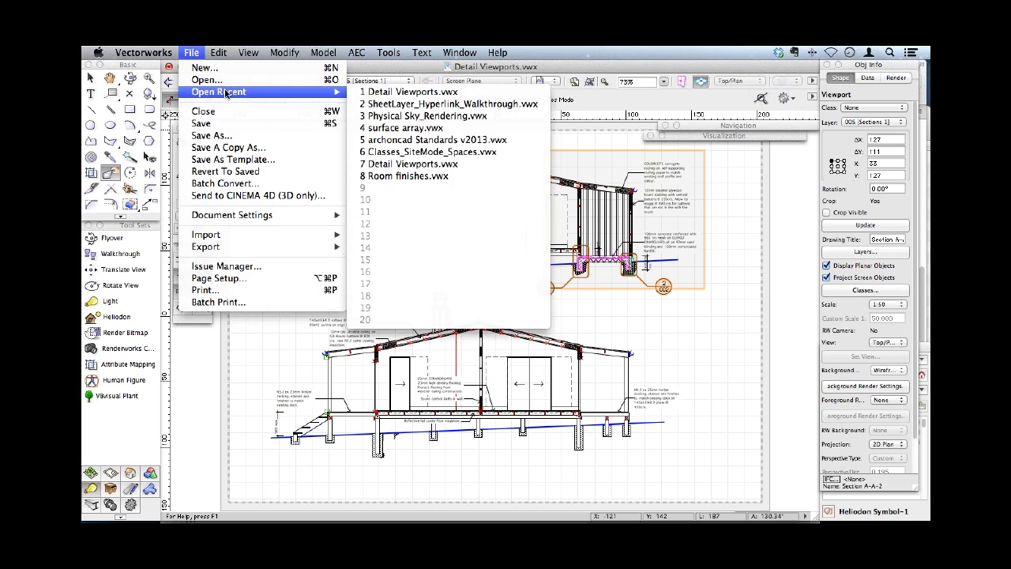
pyautogui.click(432, 105)
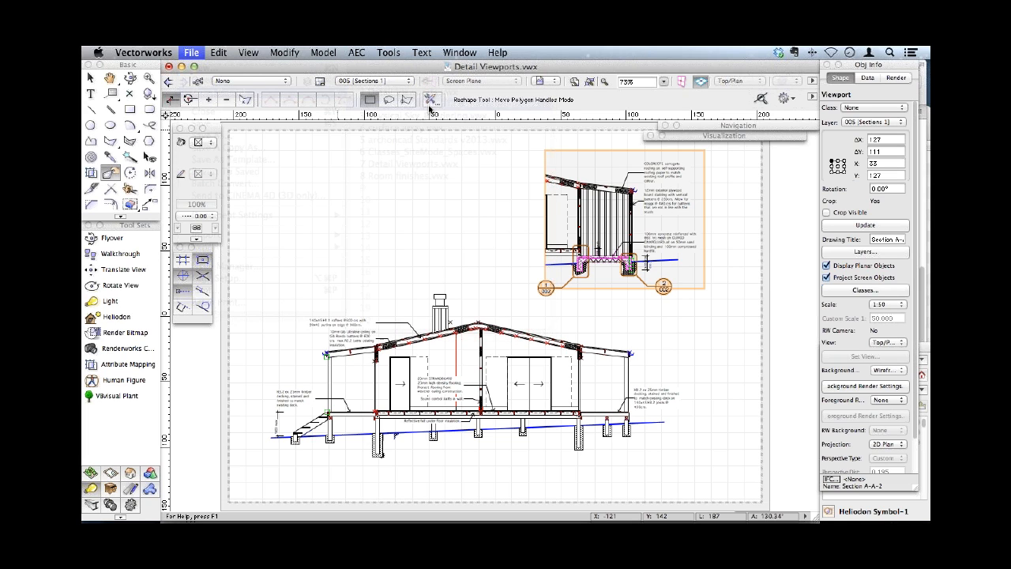
pyautogui.click(404, 81)
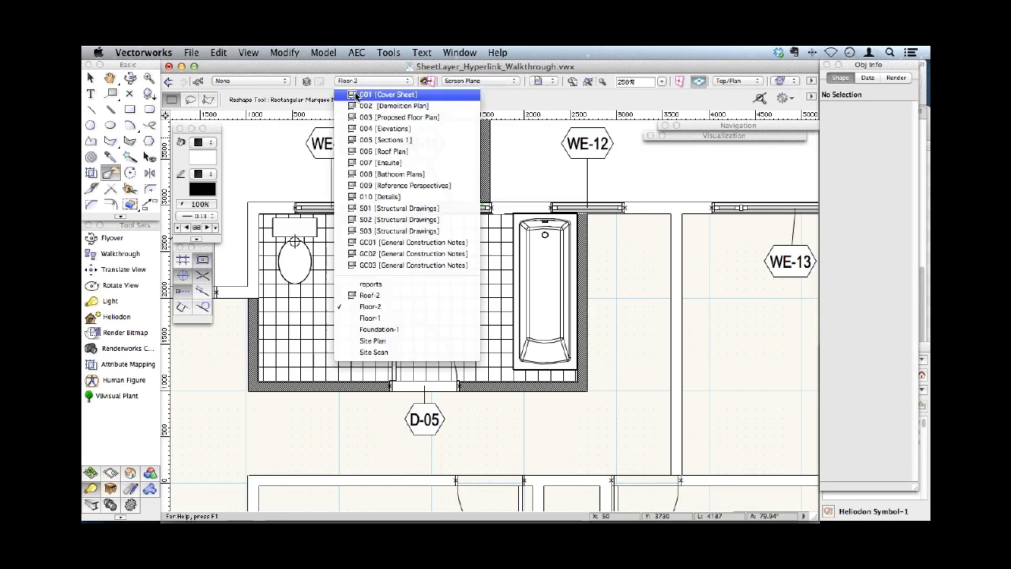
pyautogui.click(430, 94)
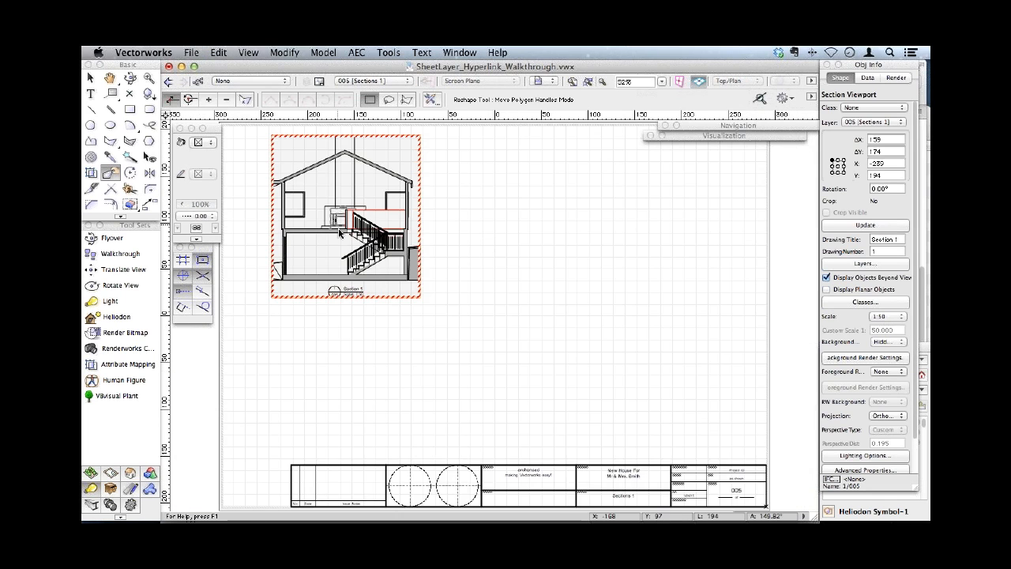
# - Edit the Section 1 viewport's annotations and draw a rounded rectangle about 3882 by 4904 mm around the staircase
pyautogui.rightClick(340, 229)
pyautogui.click(382, 428)
pyautogui.click(150, 110)
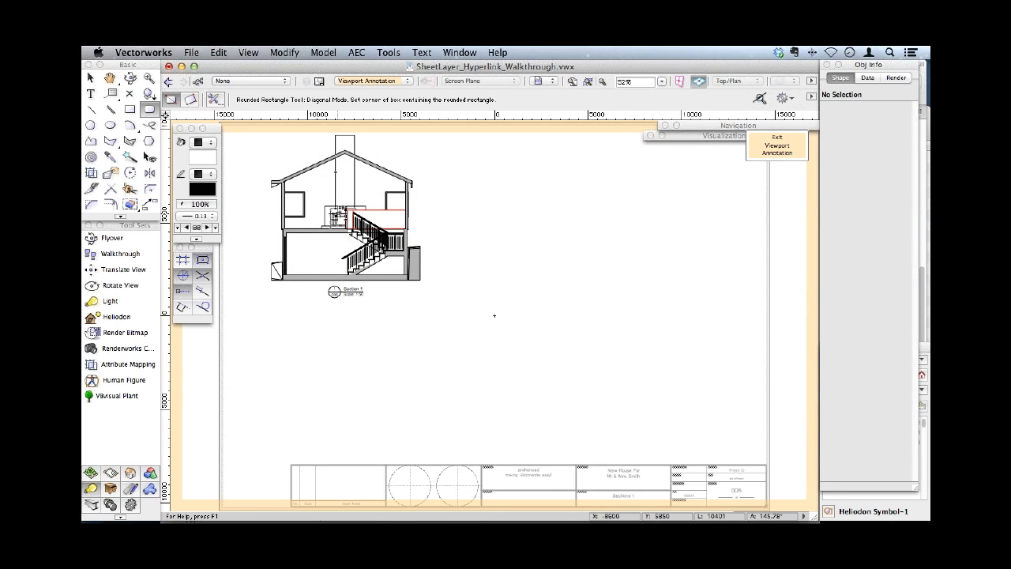
pyautogui.click(334, 207)
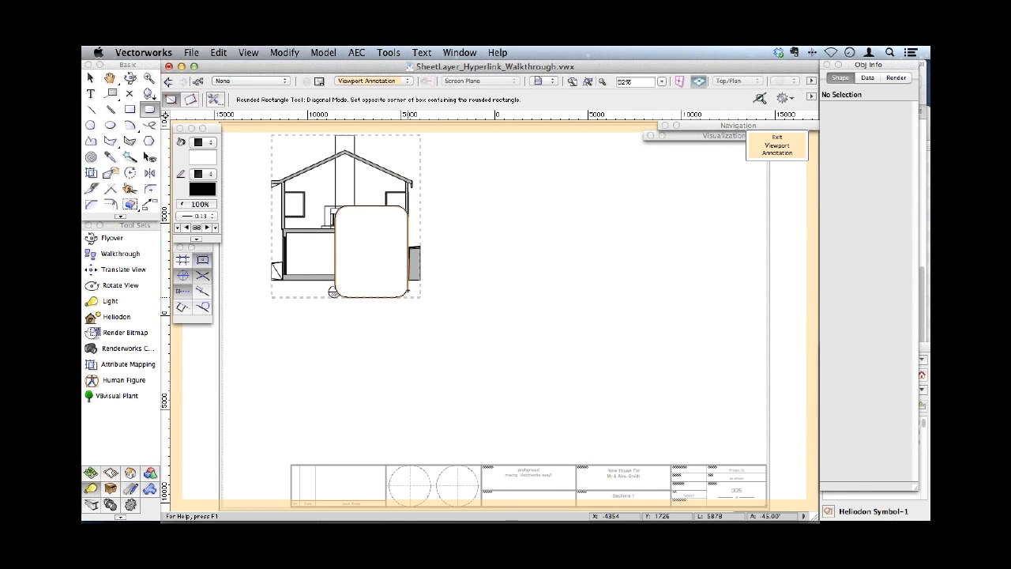
pyautogui.click(408, 295)
# - Create a 1:25 detail viewport titled Stair from the rounded rectangle on sheet 005 and move it clear of Section 1
pyautogui.click(248, 52)
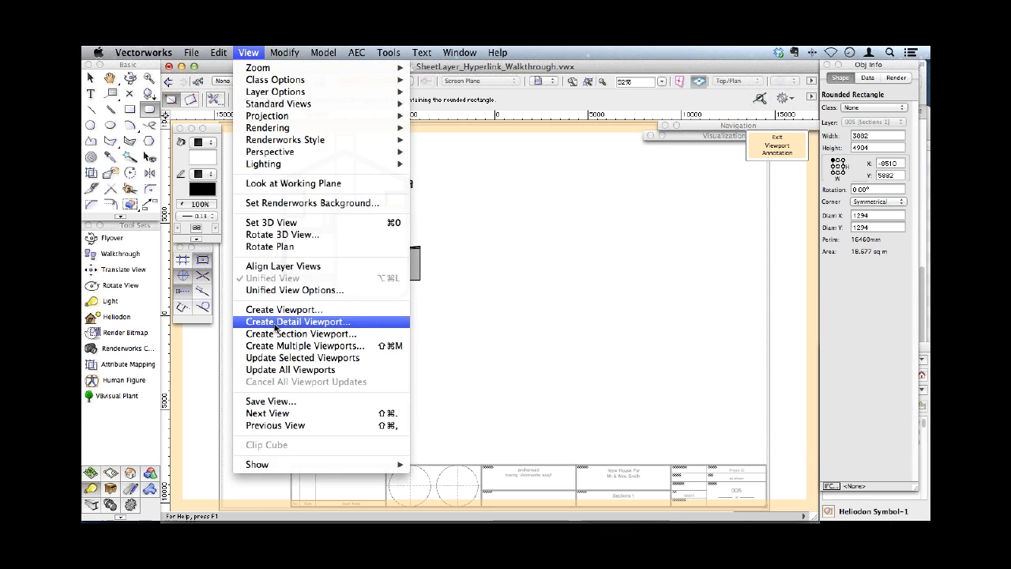
pyautogui.click(275, 323)
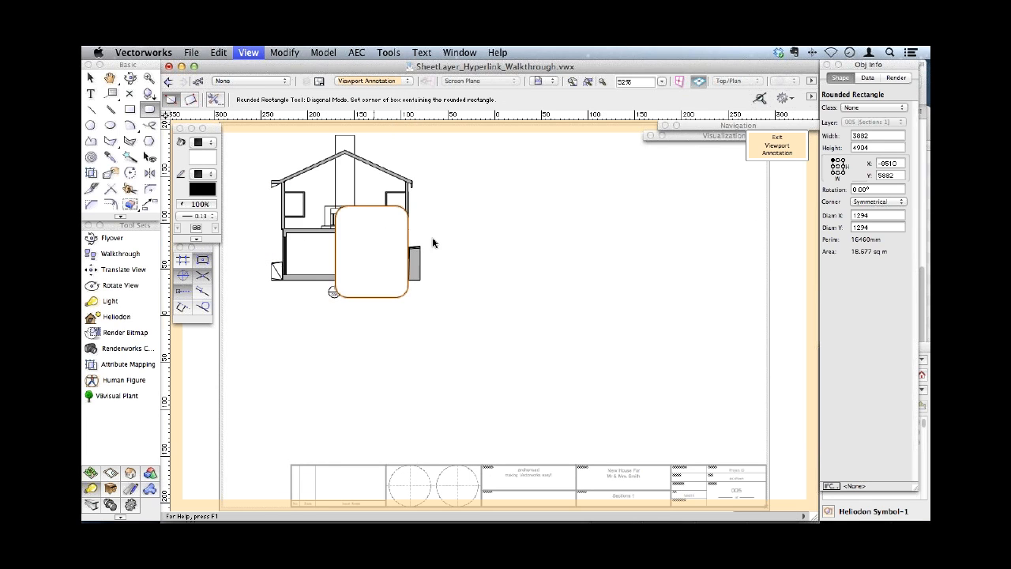
pyautogui.press('Tab')
pyautogui.write('Stair')
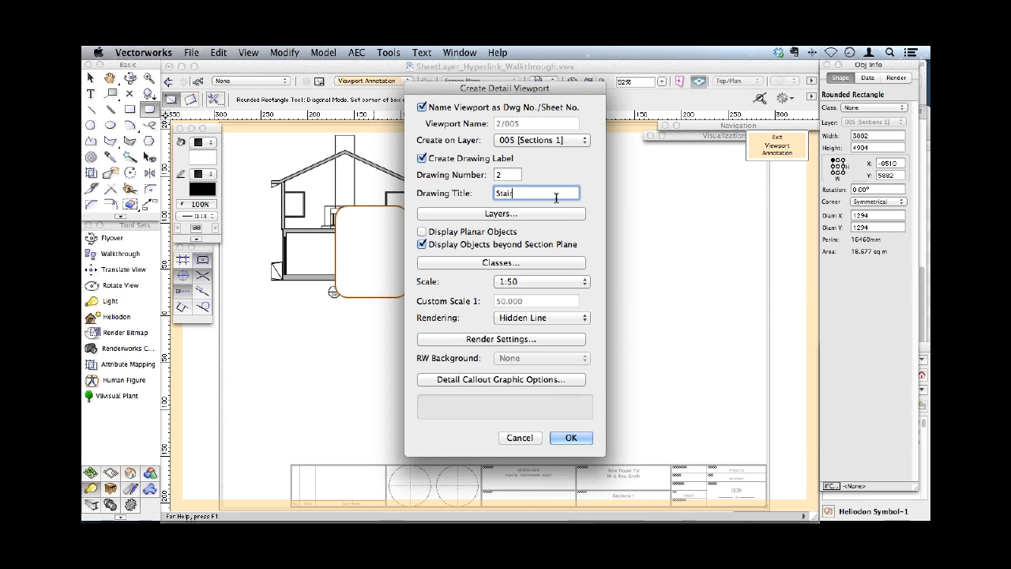
pyautogui.click(534, 285)
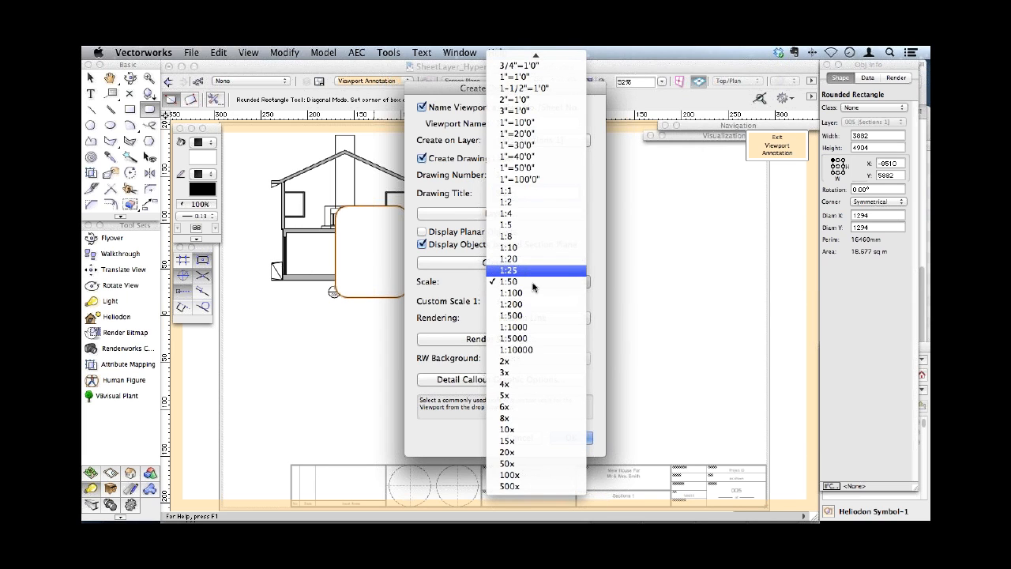
pyautogui.click(529, 271)
pyautogui.click(573, 437)
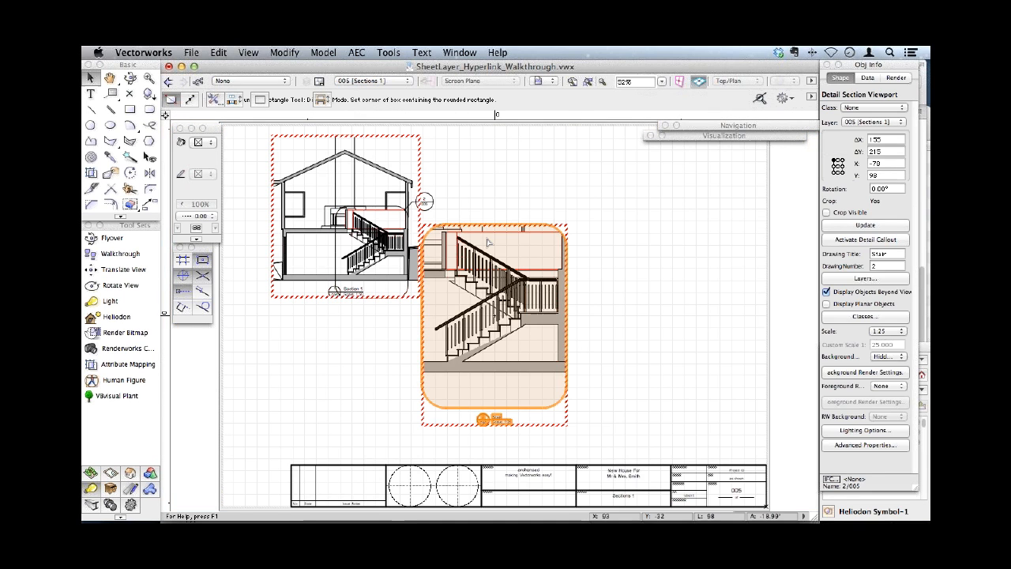
pyautogui.moveTo(487, 243); pyautogui.dragTo(569, 161)
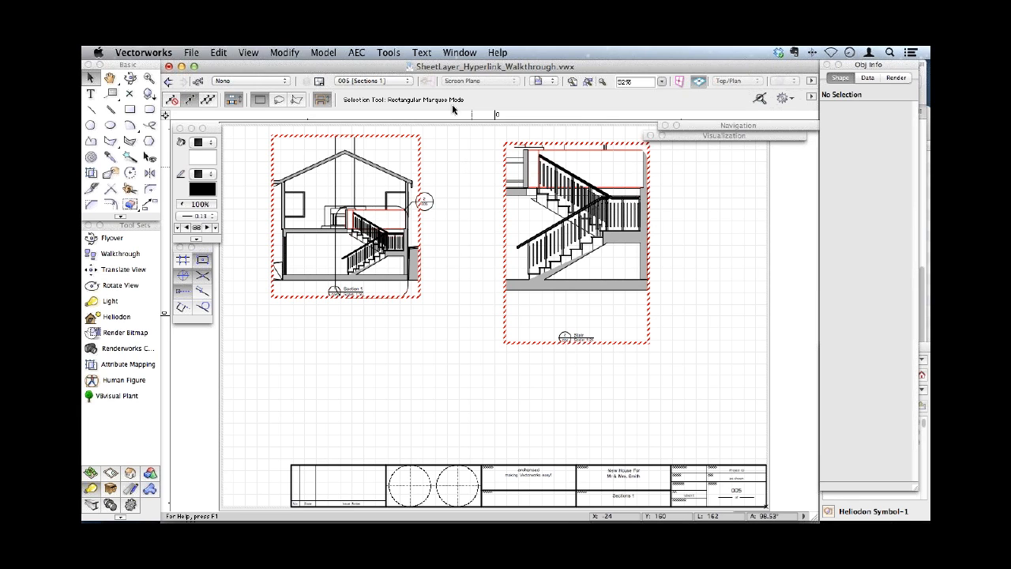
# - Show sheet 001 [Cover Sheet] and select the rounded rectangle around the house on the site plan
pyautogui.click(390, 82)
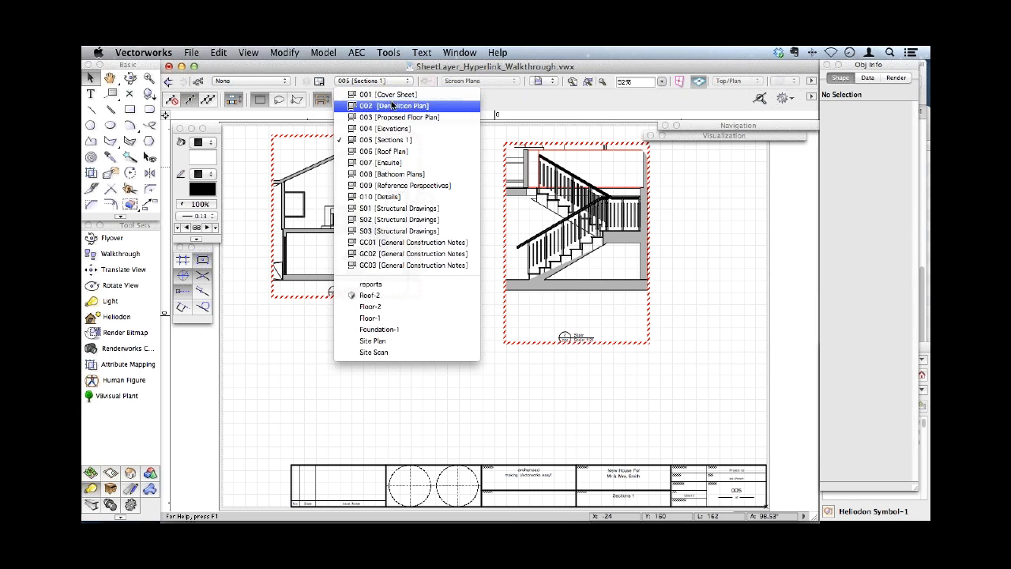
pyautogui.click(394, 98)
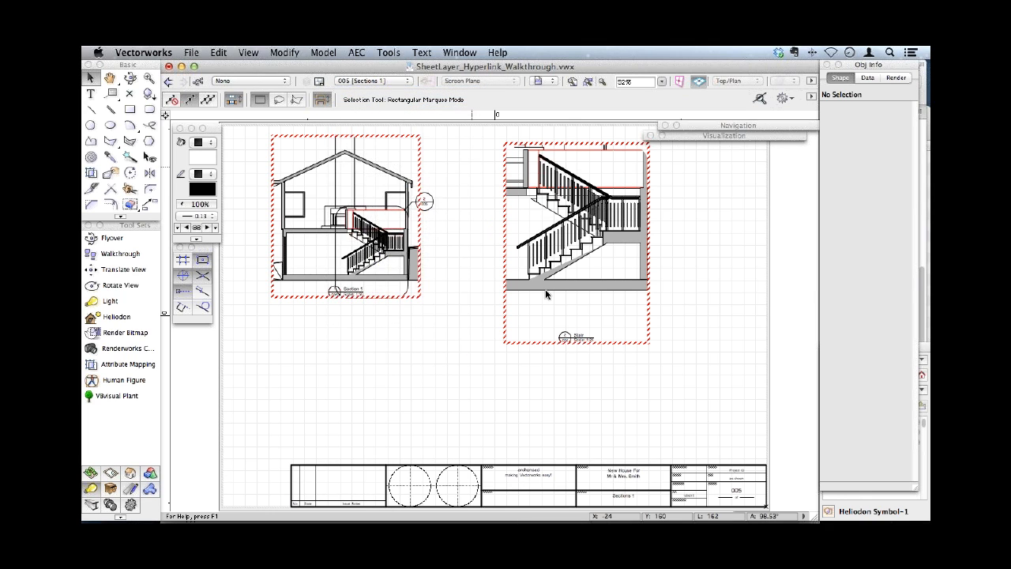
pyautogui.click(620, 262)
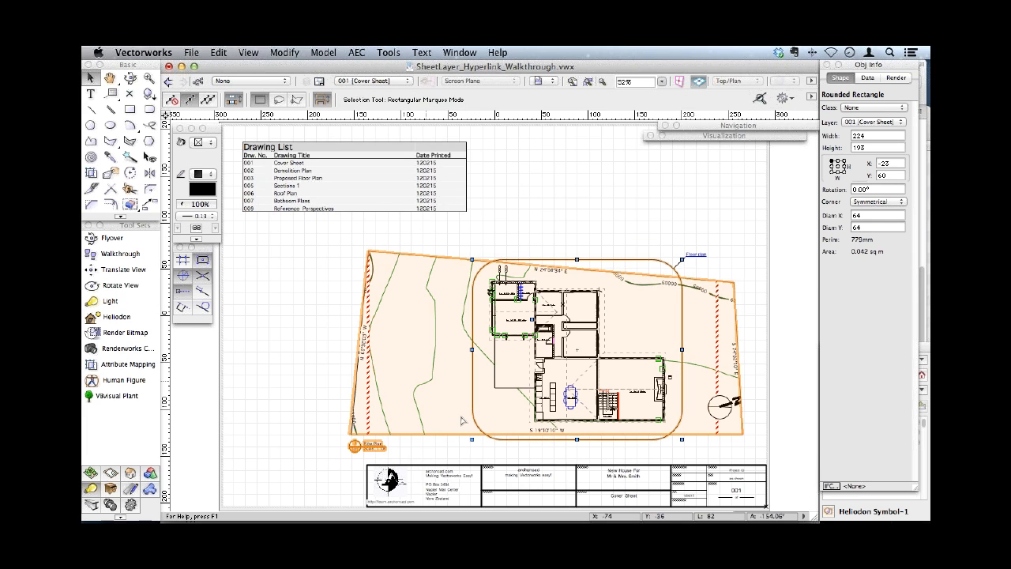
# - Show sheet 003 [Proposed Floor Plan] and select the floor plan viewport containing the bathroom's detail callout
pyautogui.click(374, 81)
pyautogui.click(368, 118)
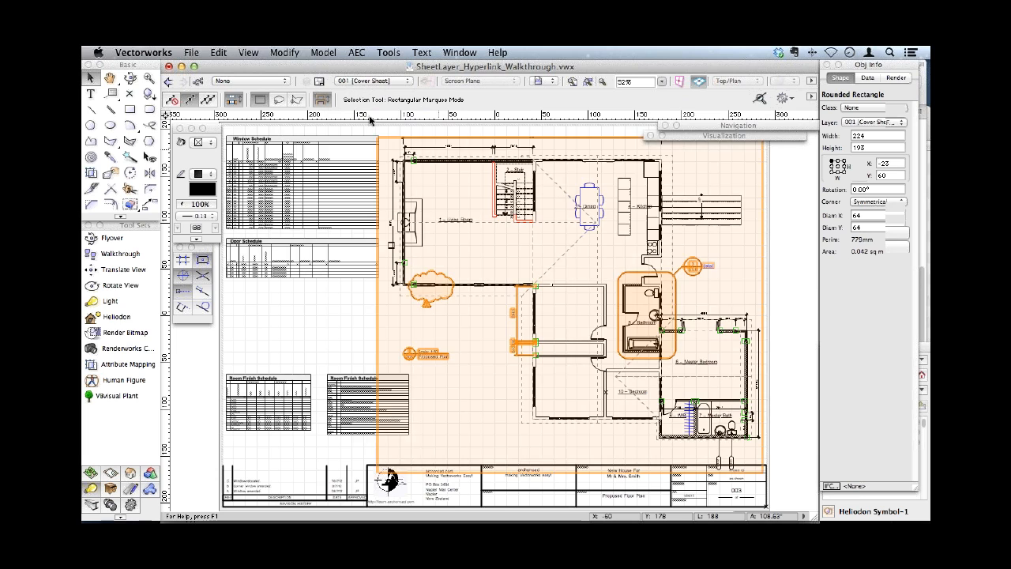
pyautogui.click(676, 293)
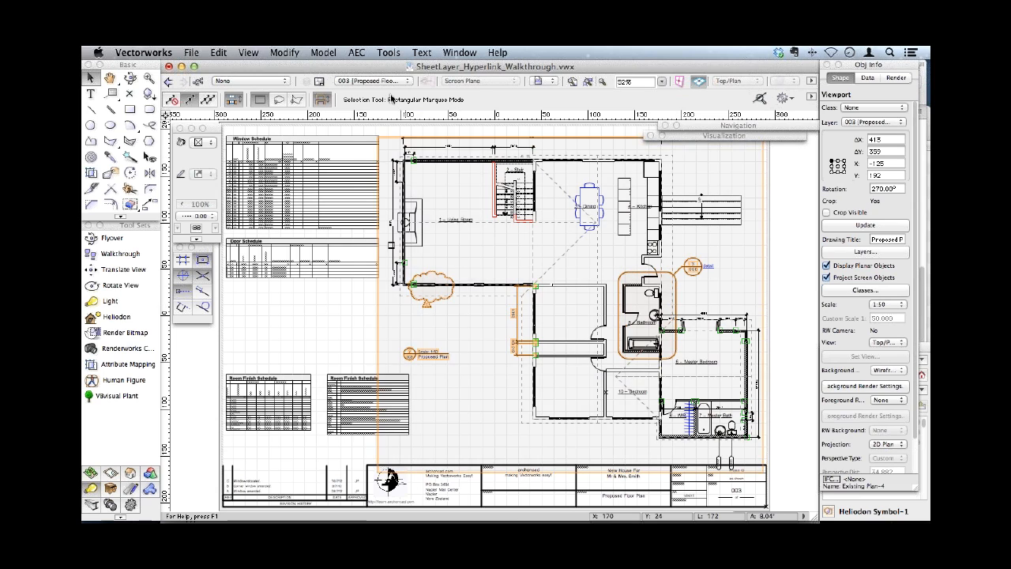
# - Show sheet 008 [Bathroom Plans] and open the recent file surface array.vwx
pyautogui.click(372, 80)
pyautogui.click(378, 175)
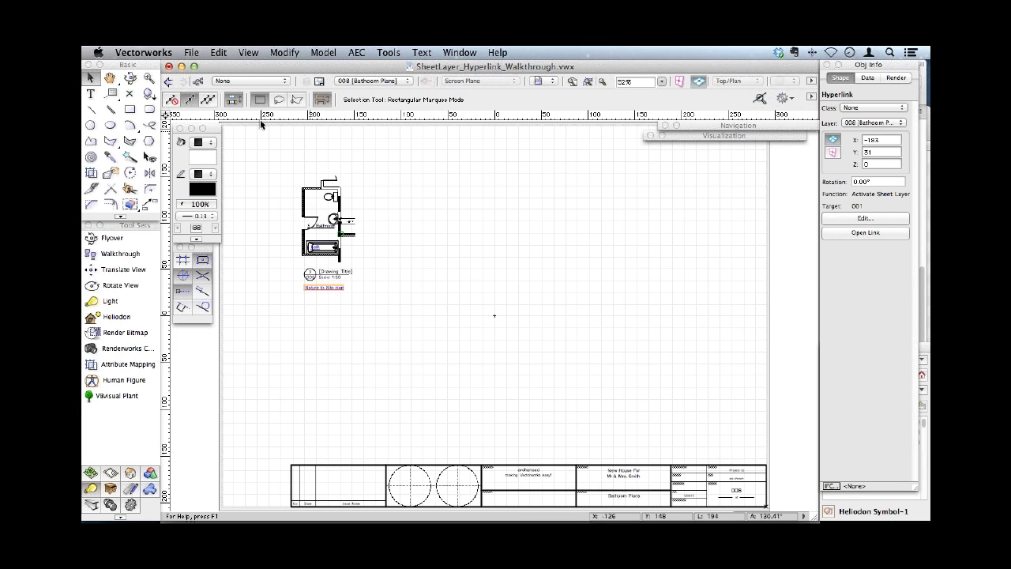
pyautogui.click(192, 52)
pyautogui.moveTo(229, 91)
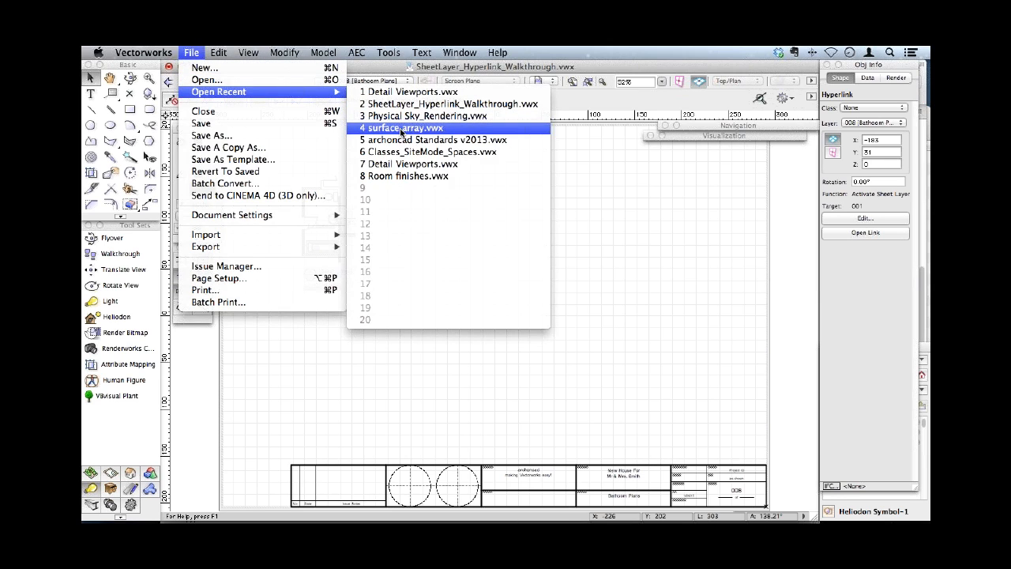
pyautogui.click(401, 129)
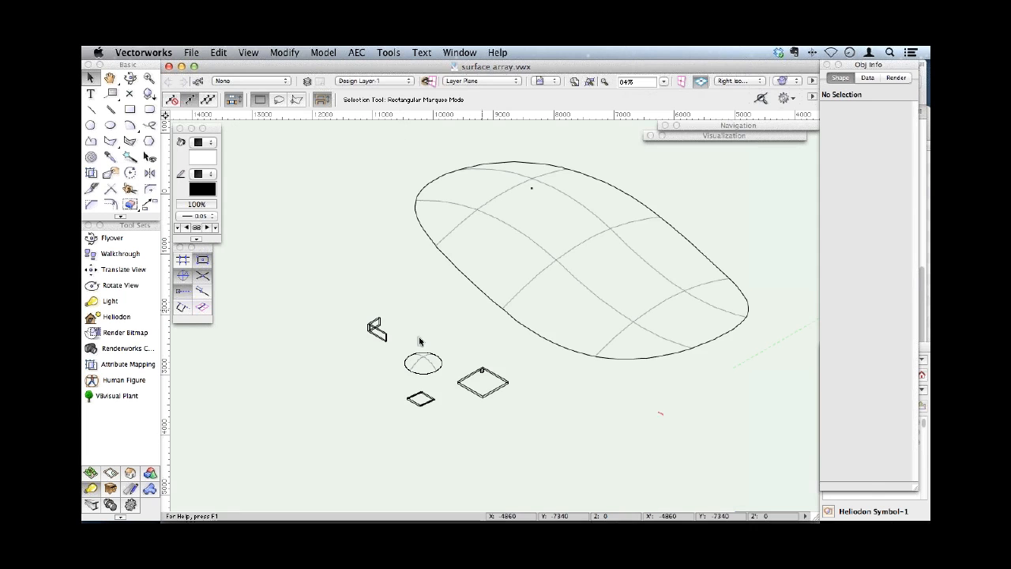
# - Start a surface array from the two small L-shaped extrudes and the large curved surface, using Number of Repetitions in X' with 10 repetitions
pyautogui.click(377, 331)
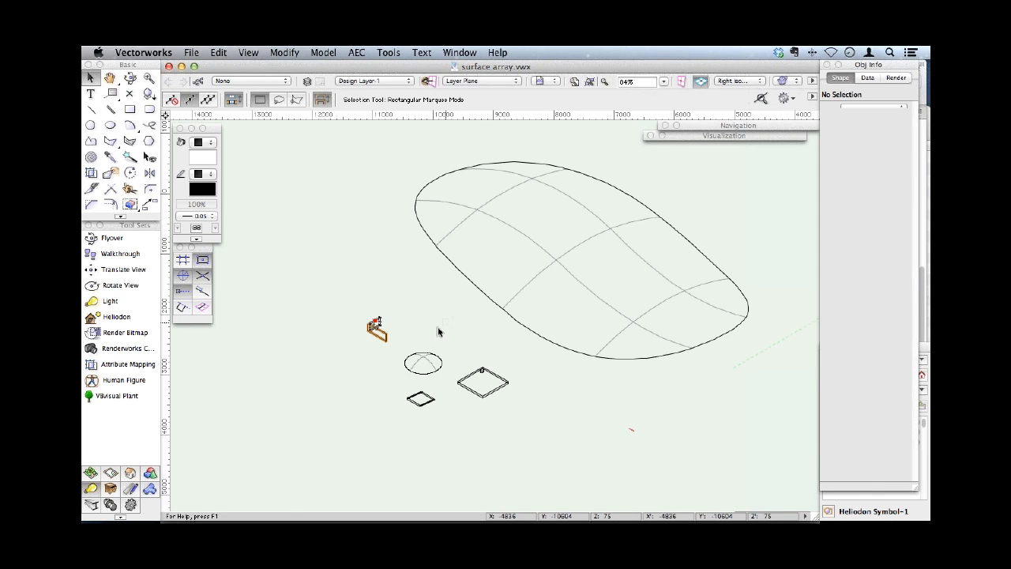
pyautogui.moveTo(351, 300); pyautogui.dragTo(399, 354)
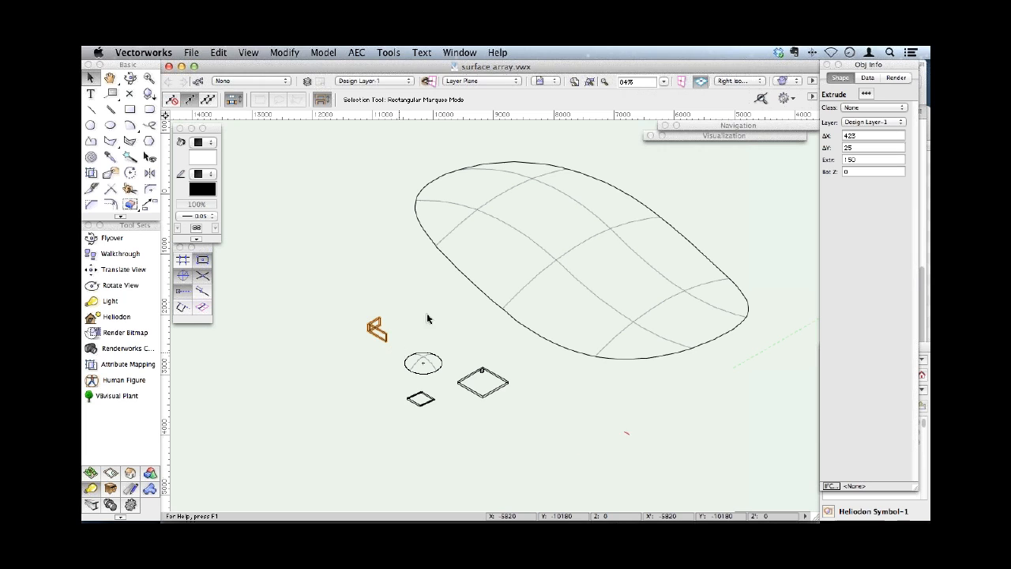
pyautogui.keyDown('shift'); pyautogui.click(451, 266); pyautogui.keyUp('shift')
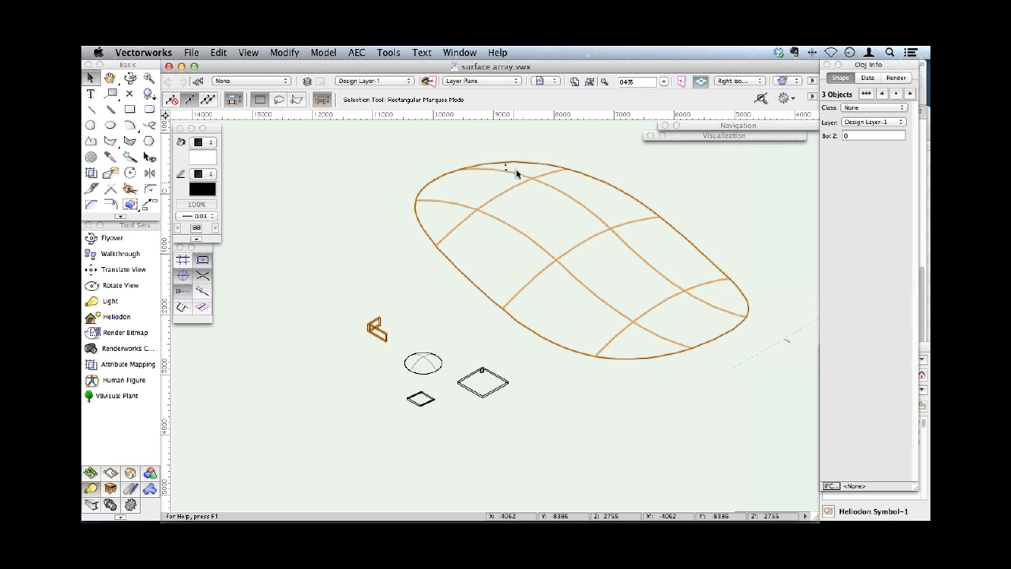
pyautogui.click(324, 53)
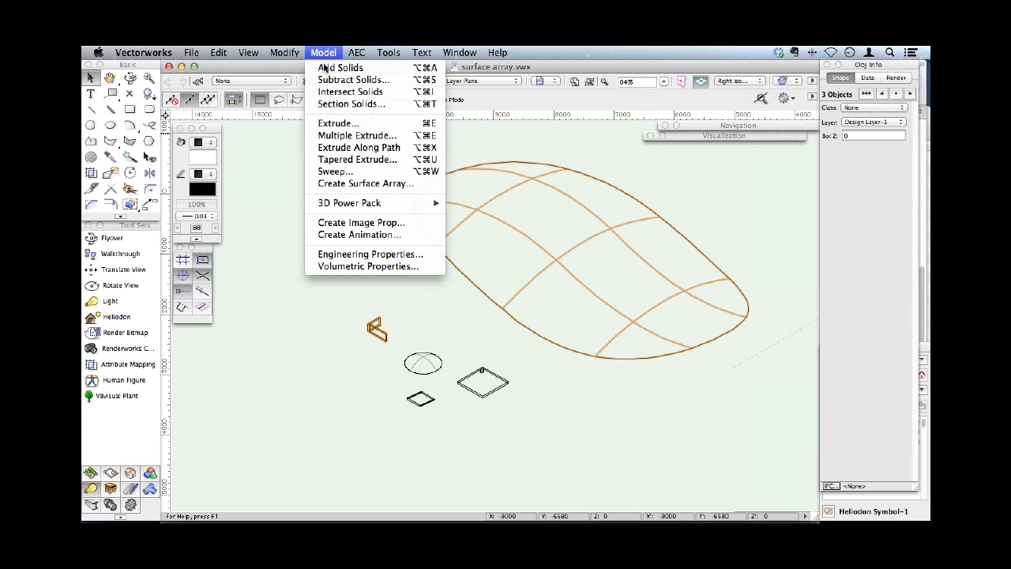
pyautogui.click(338, 184)
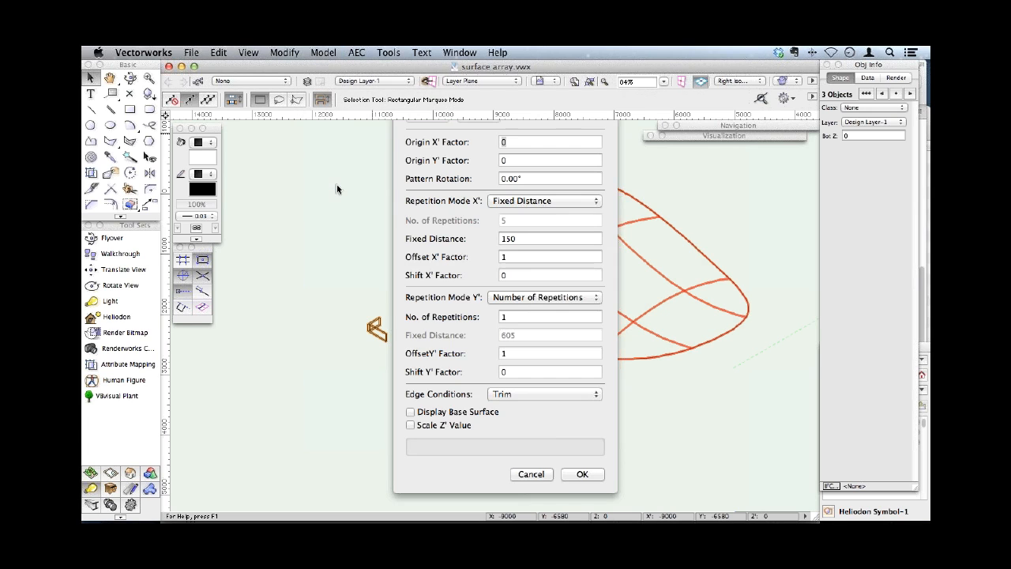
pyautogui.click(545, 201)
pyautogui.click(552, 190)
pyautogui.doubleClick(509, 220)
pyautogui.write('10')
pyautogui.press('Tab')
# - Set Repetition Mode Y' to Number of Repetitions with 10 repetitions and create the surface array
pyautogui.click(517, 297)
pyautogui.click(515, 315)
pyautogui.click(517, 297)
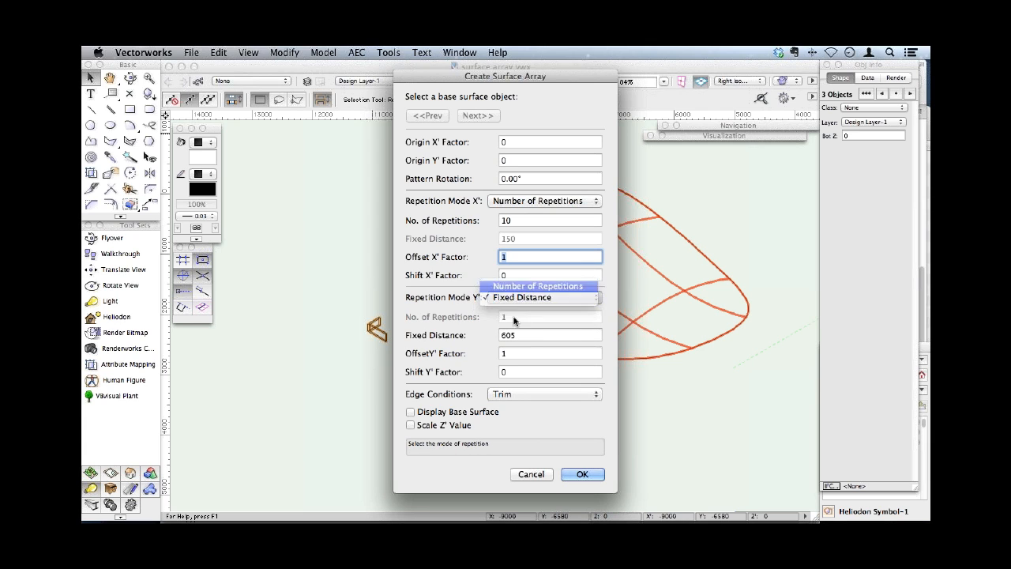
pyautogui.click(522, 285)
pyautogui.click(504, 316)
pyautogui.write('0')
pyautogui.press('Return')
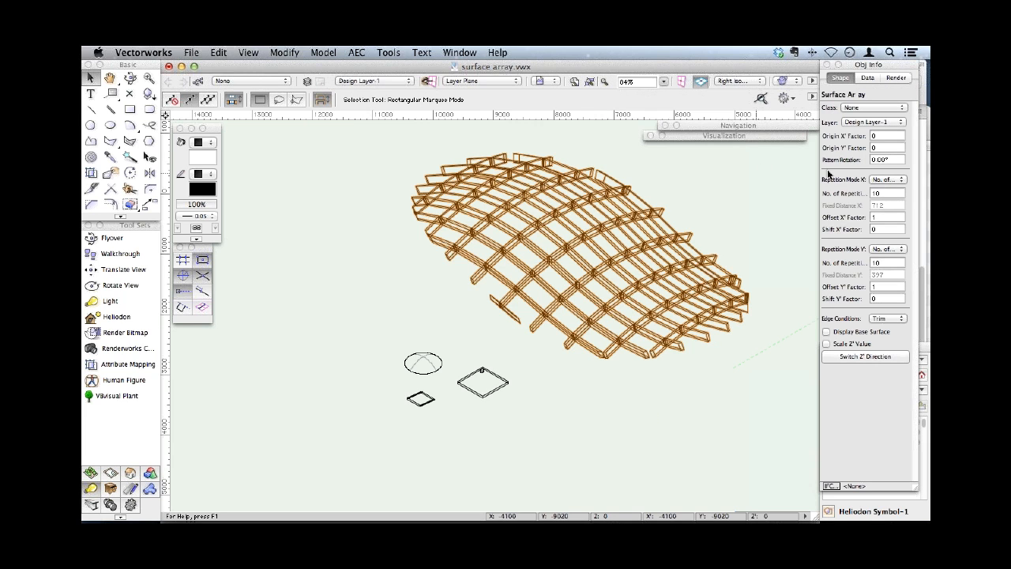
# - Set the surface array's number of repetitions to 20 in both X' and Y'
pyautogui.moveTo(882, 190); pyautogui.dragTo(865, 188)
pyautogui.write('20')
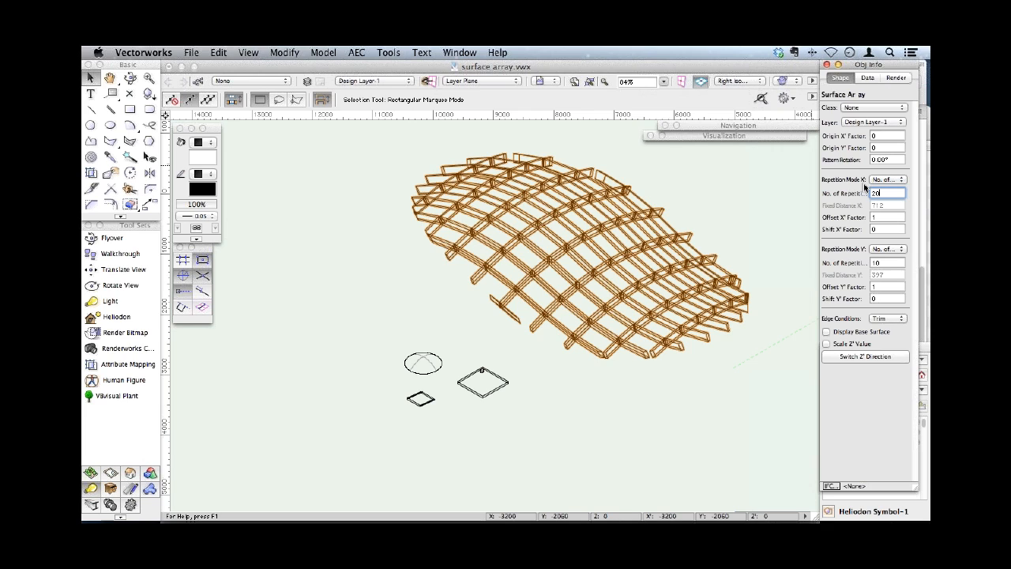
pyautogui.press('Tab')
pyautogui.click(888, 263)
pyautogui.write('20')
pyautogui.press('Return')
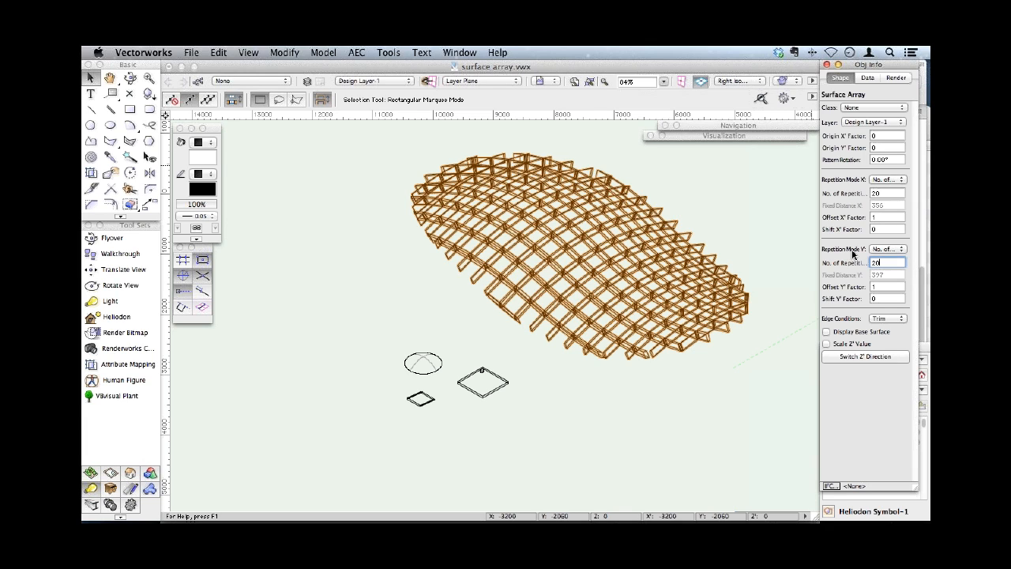
pyautogui.press('Return')
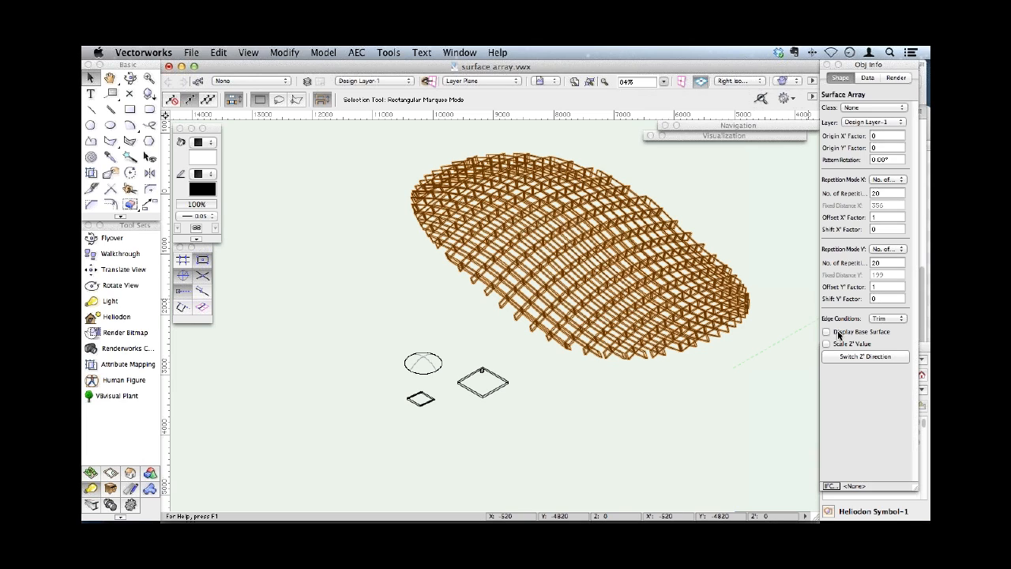
# - Display the array's base surface and set its edge conditions to Overlap
pyautogui.click(888, 318)
pyautogui.click(894, 314)
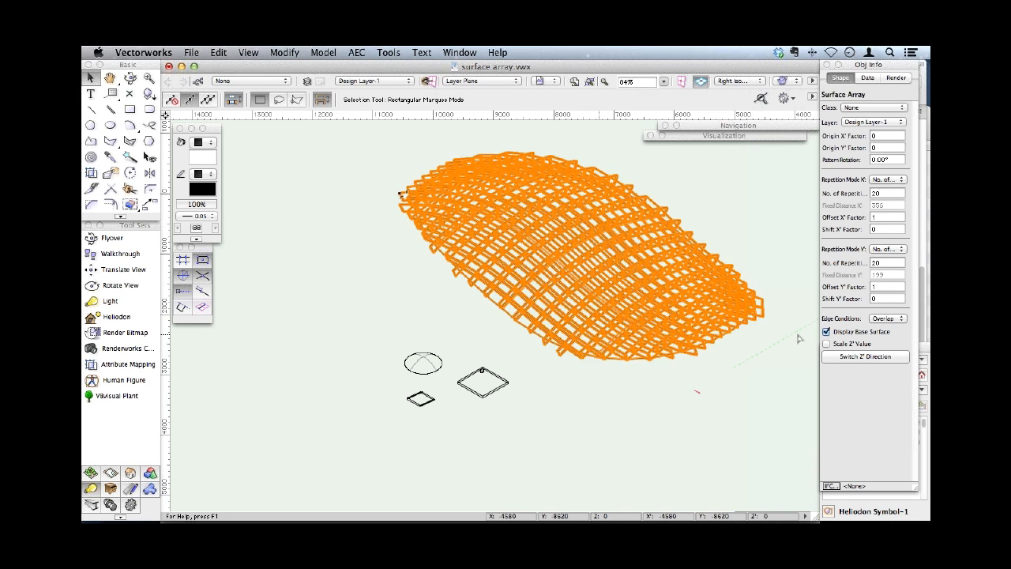
# - Undo the edits to the surface array and its creation
pyautogui.press('super+z')
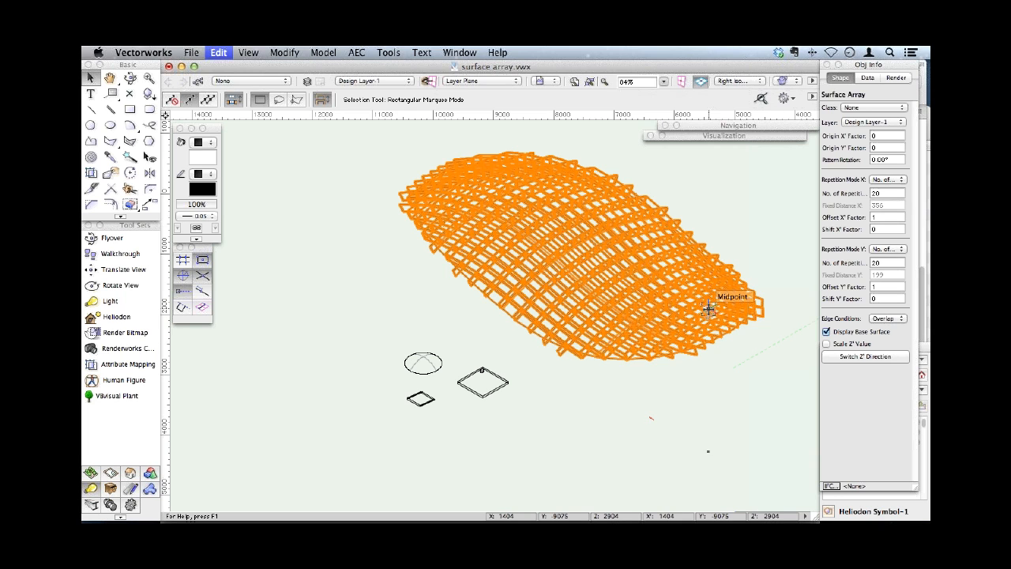
pyautogui.press('super+z')
pyautogui.press('super+z')
pyautogui.press('super+z')
pyautogui.press('super+z')
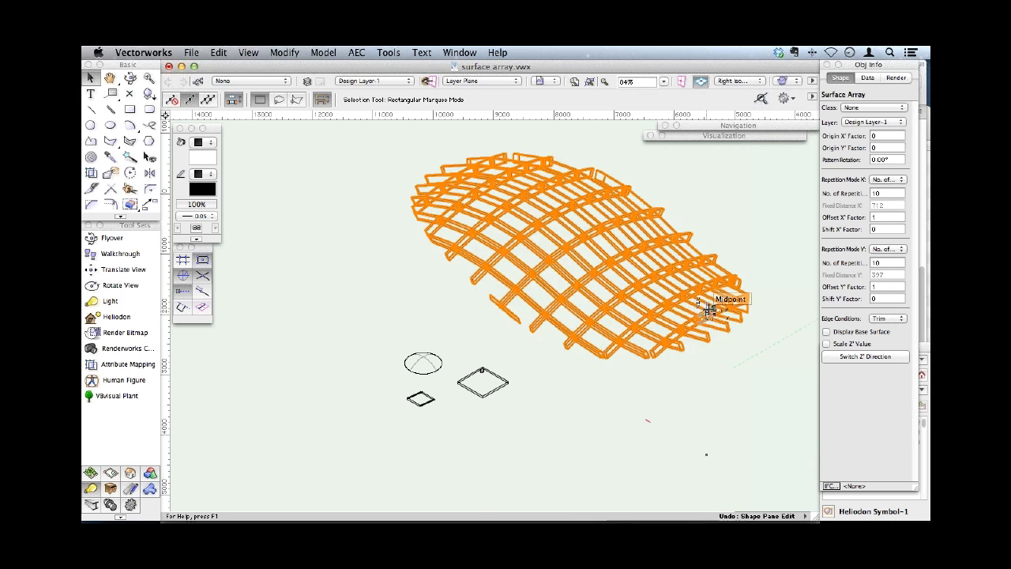
pyautogui.press('super+z')
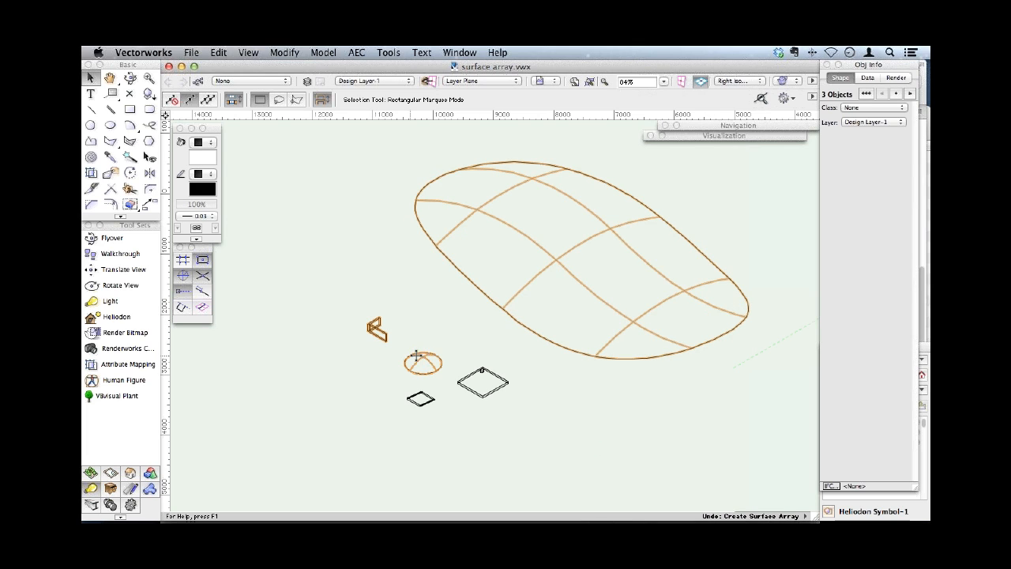
# - Create a surface array of the small dome over the large curved surface with 5 repetitions in both X' and Y'
pyautogui.click(443, 260)
pyautogui.click(323, 52)
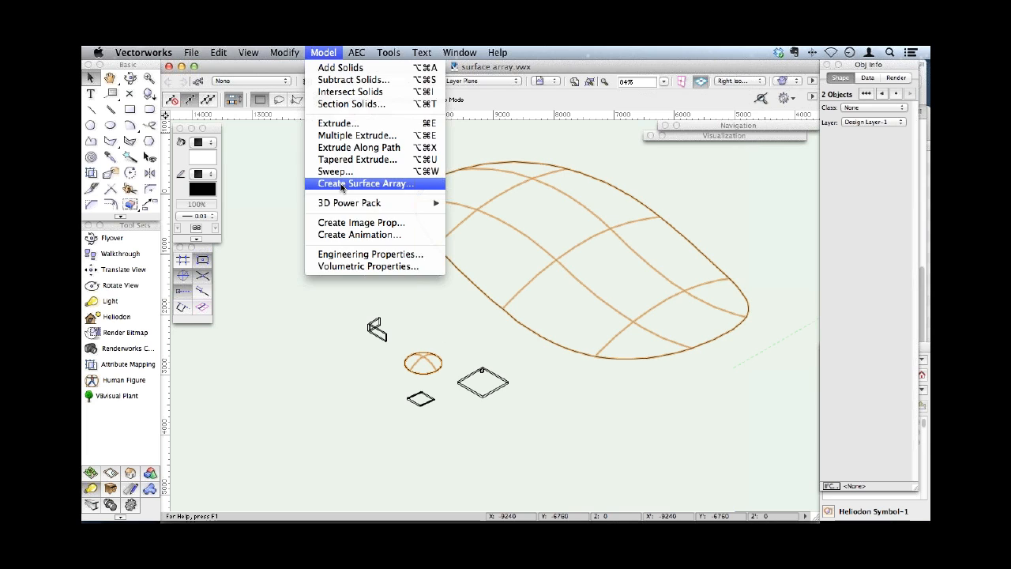
pyautogui.click(341, 186)
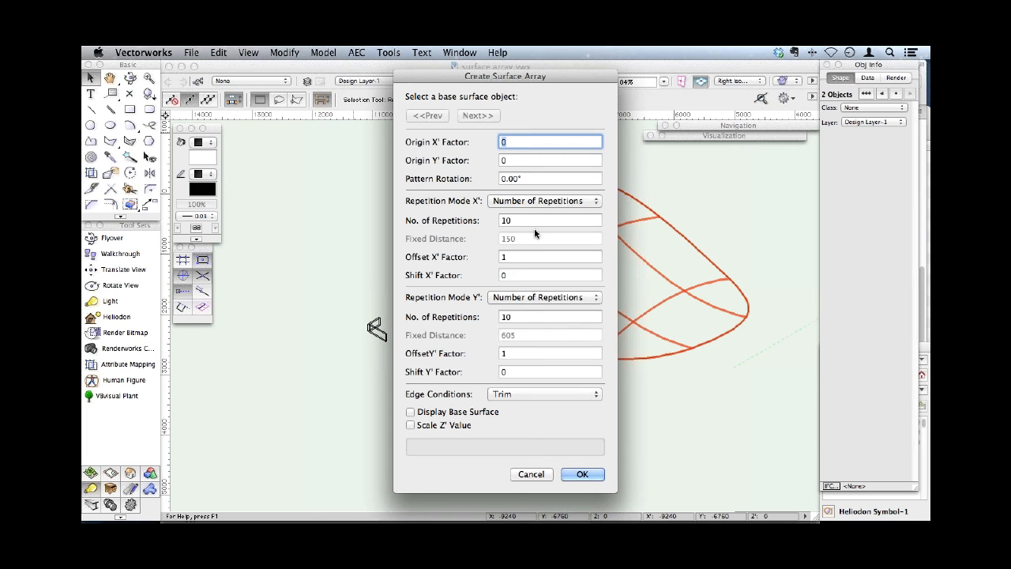
pyautogui.doubleClick(498, 220)
pyautogui.write('5')
pyautogui.press('Tab')
pyautogui.press('Tab')
pyautogui.press('Tab')
pyautogui.write('4')
pyautogui.press('Return')
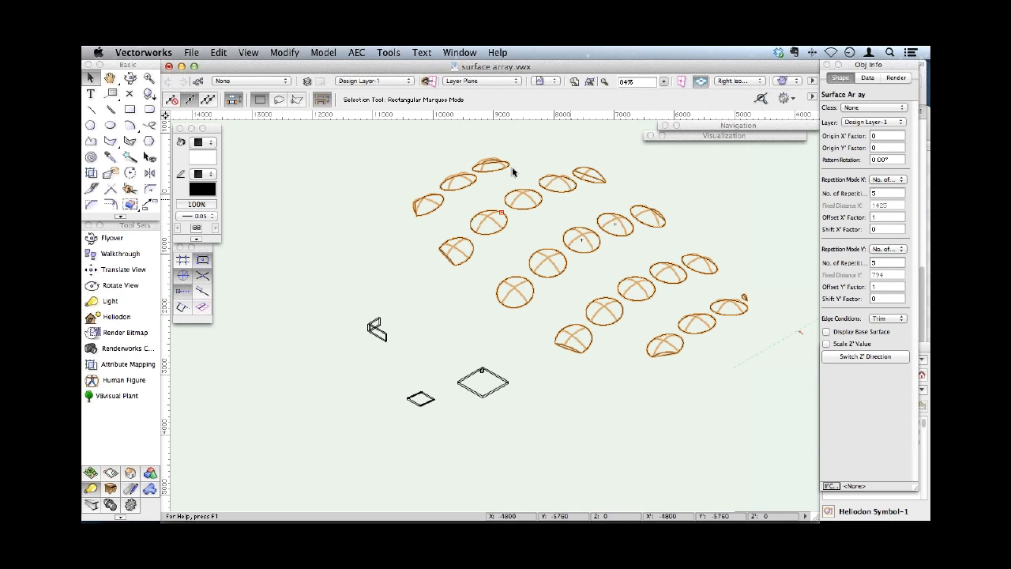
# - Display the dome array's base surface, render the model in OpenGL and clear the selection
pyautogui.click(845, 332)
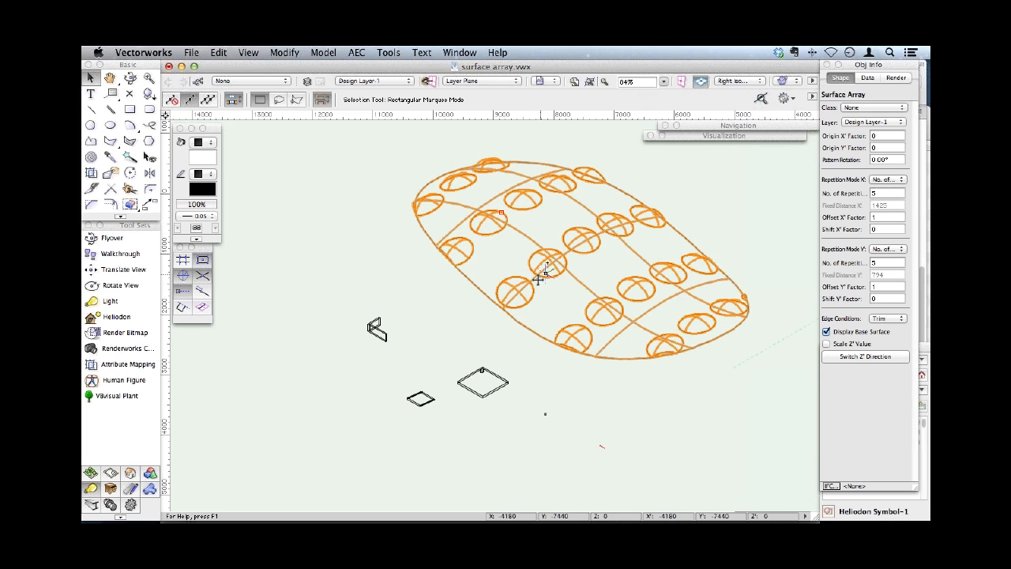
pyautogui.press('shift+super+g')
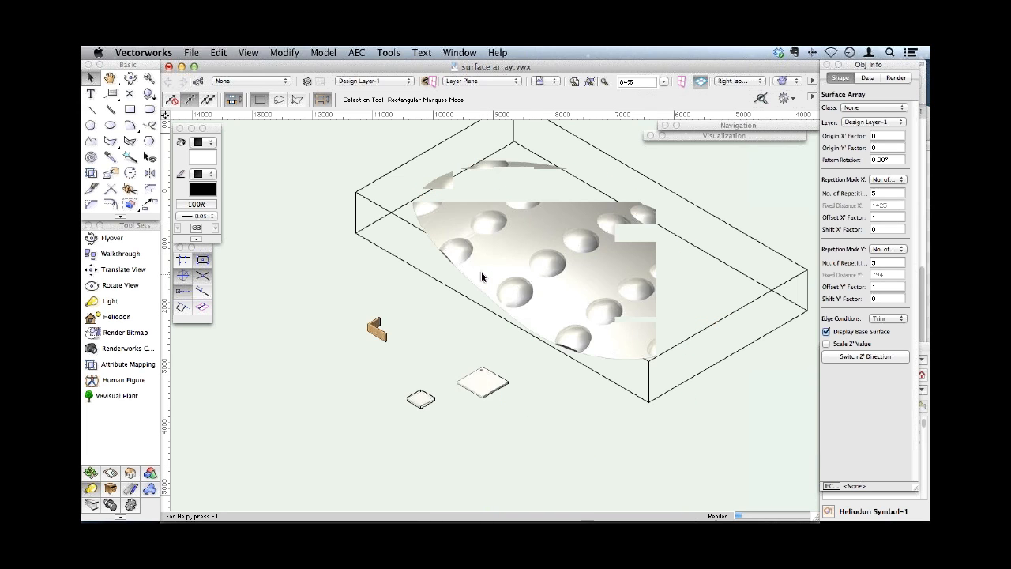
pyautogui.click(475, 338)
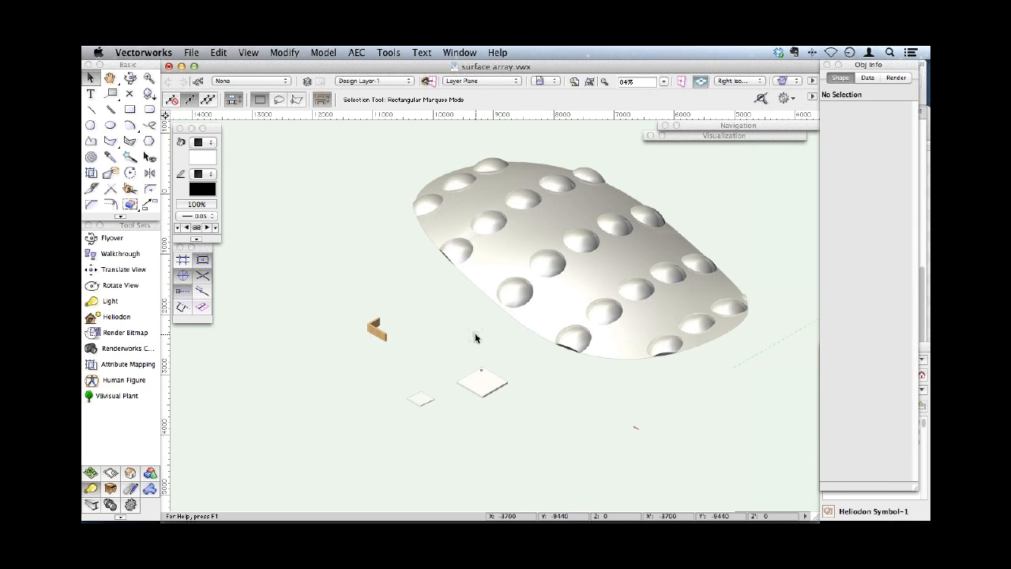
# - Create a surface array of the two small wooden extrudes over the adjacent tall curved surface with 10 repetitions in both X' and Y'
pyautogui.moveTo(562, 190)
pyautogui.mouseDown(button='middle')
pyautogui.moveTo(506, 237)
pyautogui.moveTo(427, 332)
pyautogui.moveTo(322, 303)
pyautogui.mouseUp(button='middle')
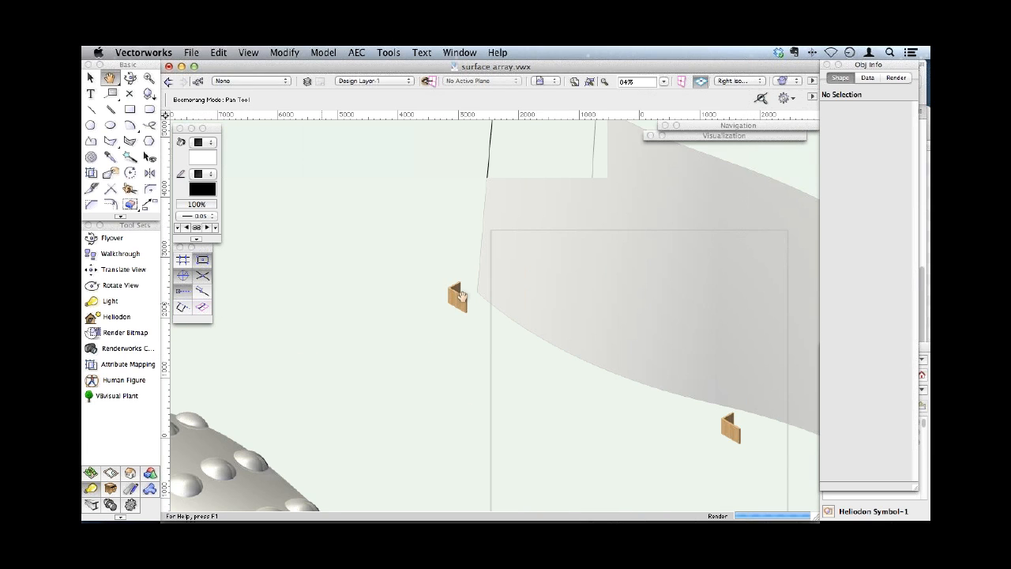
pyautogui.click(467, 286)
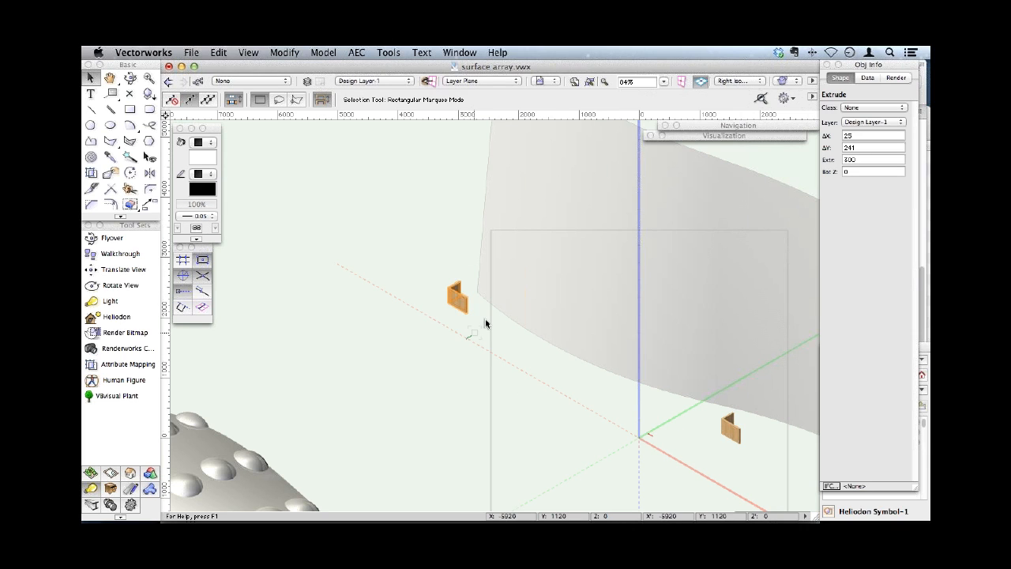
pyautogui.click(483, 301)
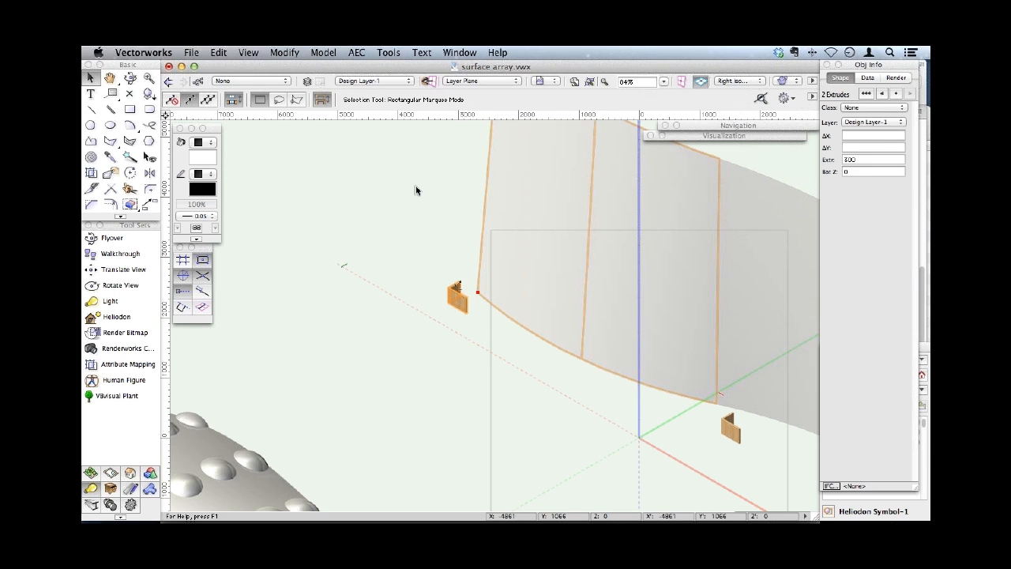
pyautogui.click(325, 52)
pyautogui.click(349, 183)
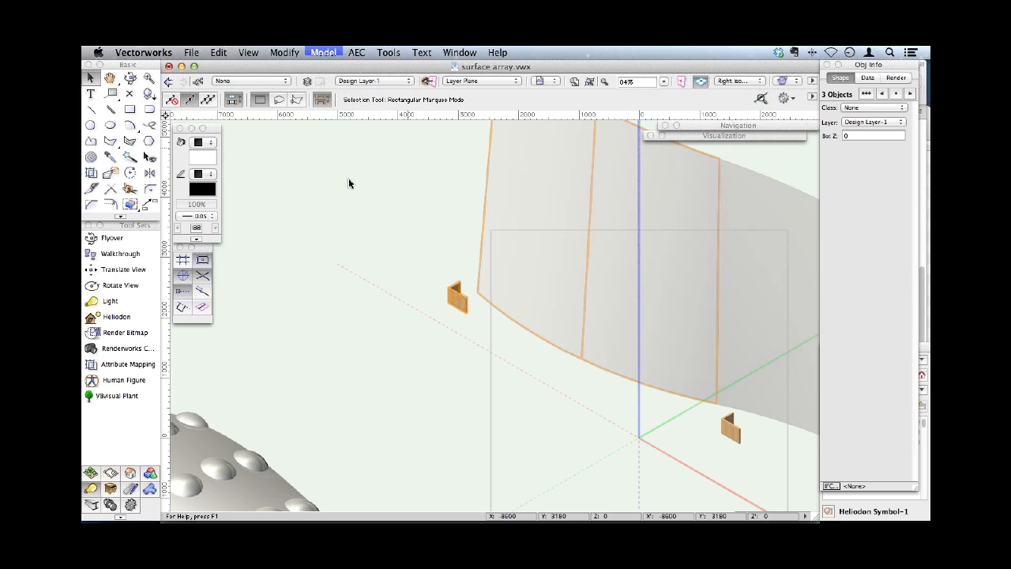
pyautogui.moveTo(512, 220); pyautogui.dragTo(493, 214)
pyautogui.write('10')
pyautogui.press('Tab')
pyautogui.press('Tab')
pyautogui.press('Tab')
pyautogui.write('10')
pyautogui.press('Return')
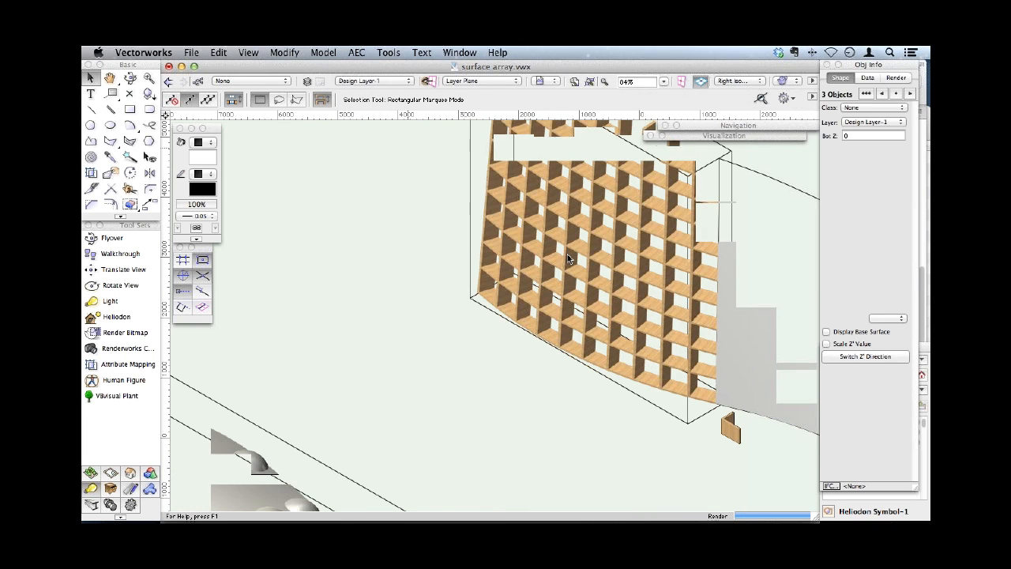
# - Edit the wooden array's base surface, move its highest corner vertex inward and upward with the Reshape tool, and exit the edit
pyautogui.click(562, 223)
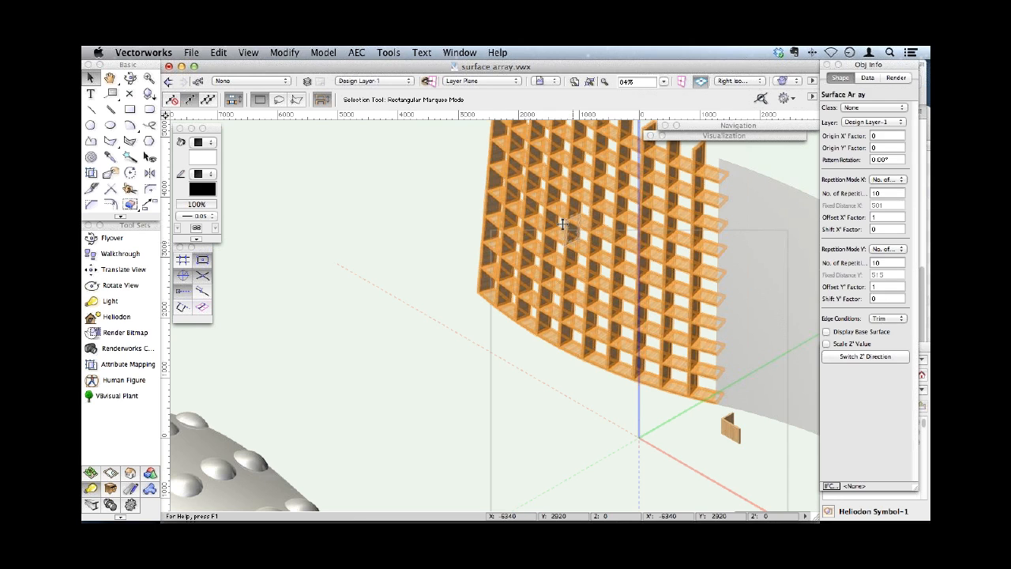
pyautogui.moveTo(562, 224); pyautogui.dragTo(467, 319)
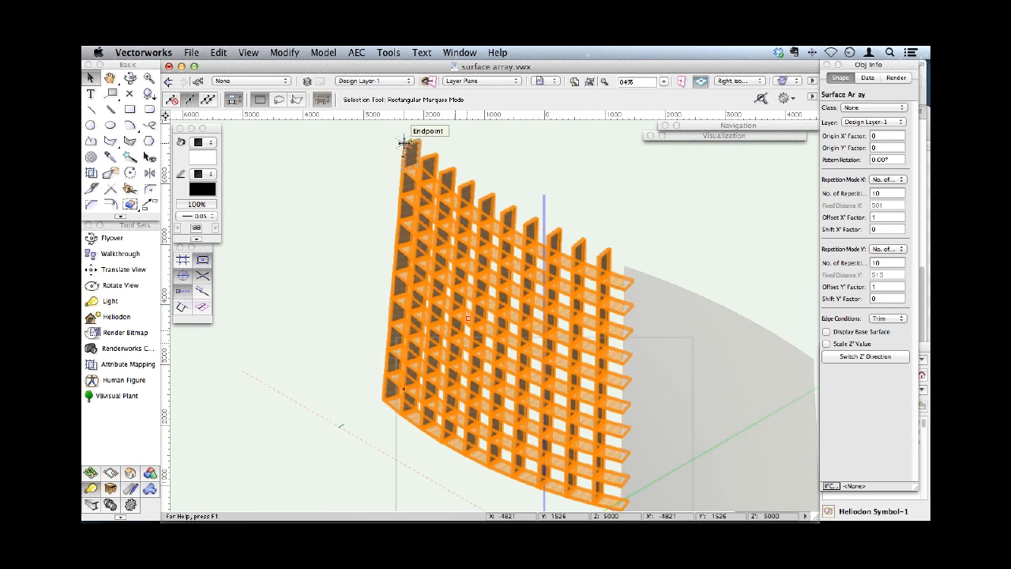
pyautogui.rightClick(403, 140)
pyautogui.click(445, 340)
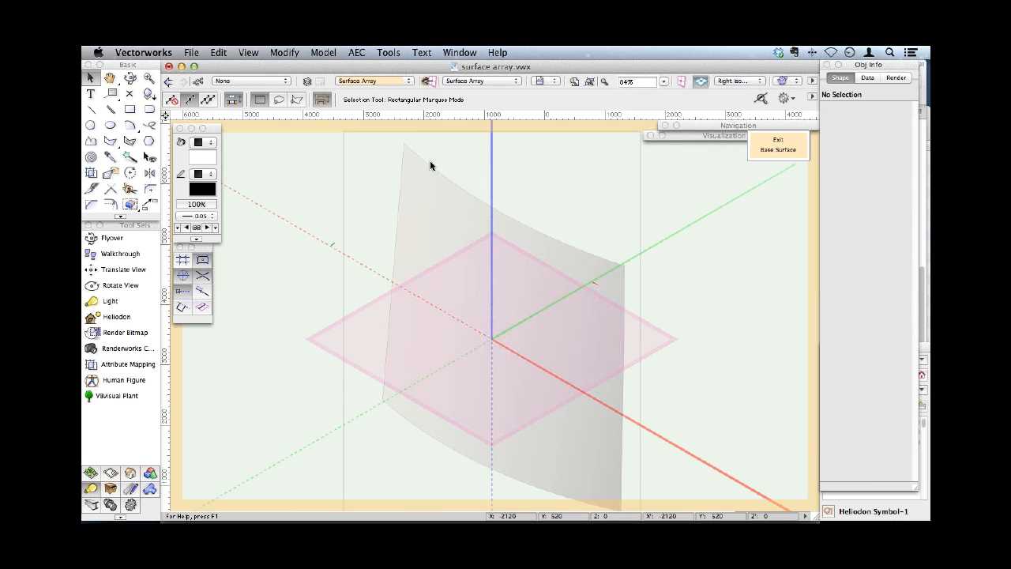
pyautogui.click(397, 182)
pyautogui.click(110, 172)
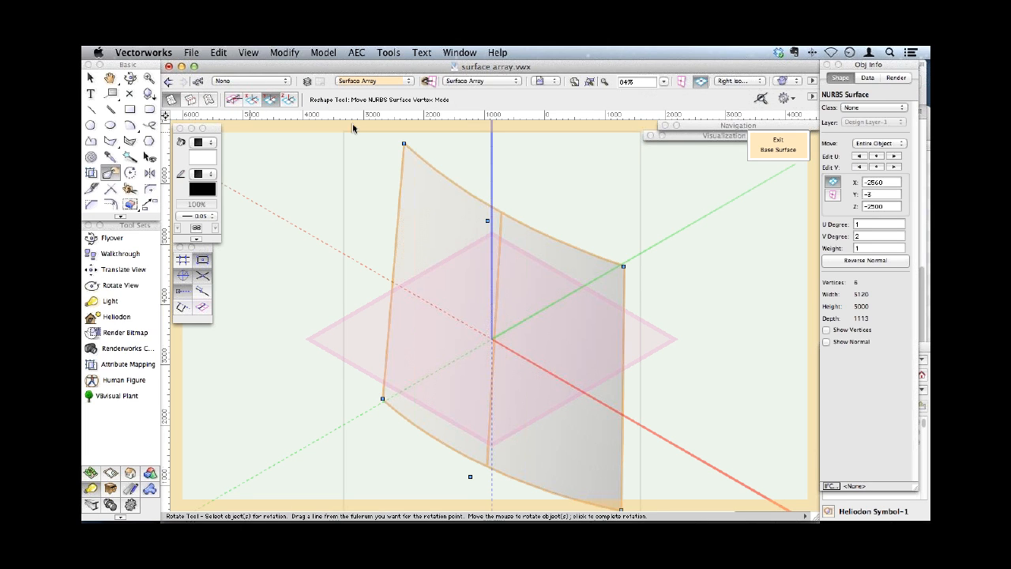
pyautogui.moveTo(402, 146); pyautogui.dragTo(430, 134)
pyautogui.moveTo(438, 137); pyautogui.dragTo(437, 133)
pyautogui.click(778, 149)
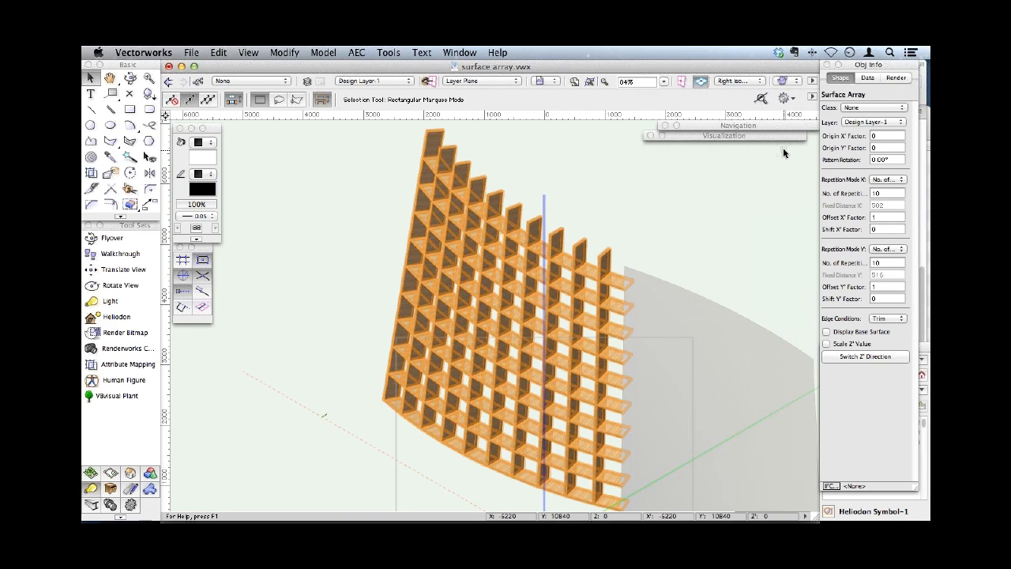
# - Undo the base surface reshape and the creation of the wooden surface array
pyautogui.click(459, 321)
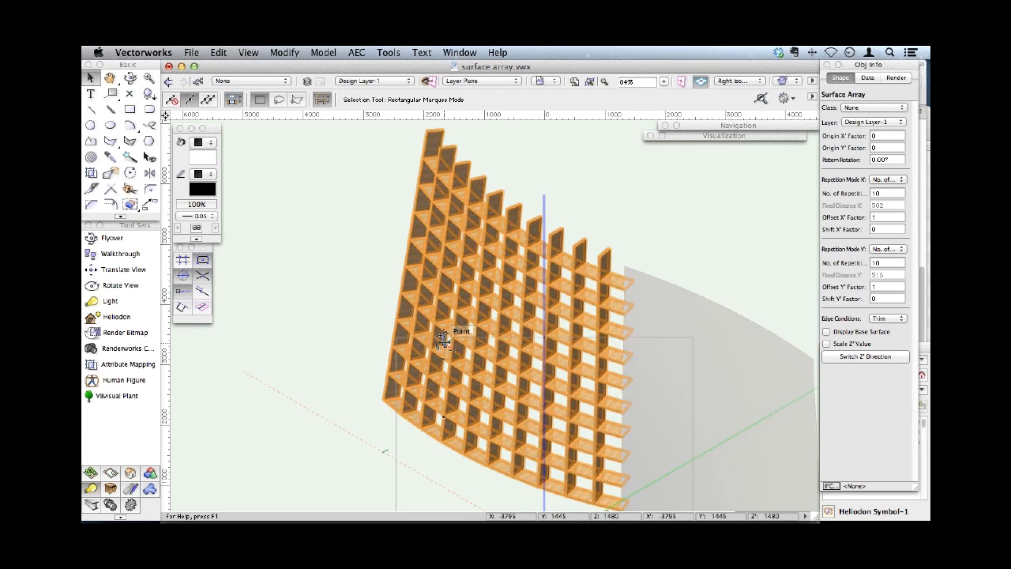
pyautogui.press('super+c')
pyautogui.doubleClick(443, 342)
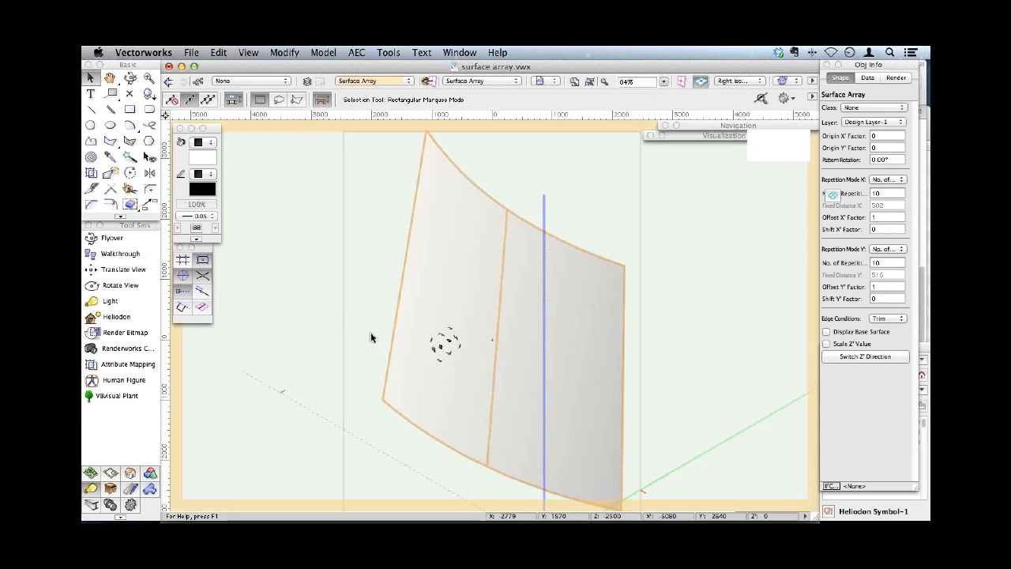
pyautogui.press('super+c')
pyautogui.press('super+bracketright')
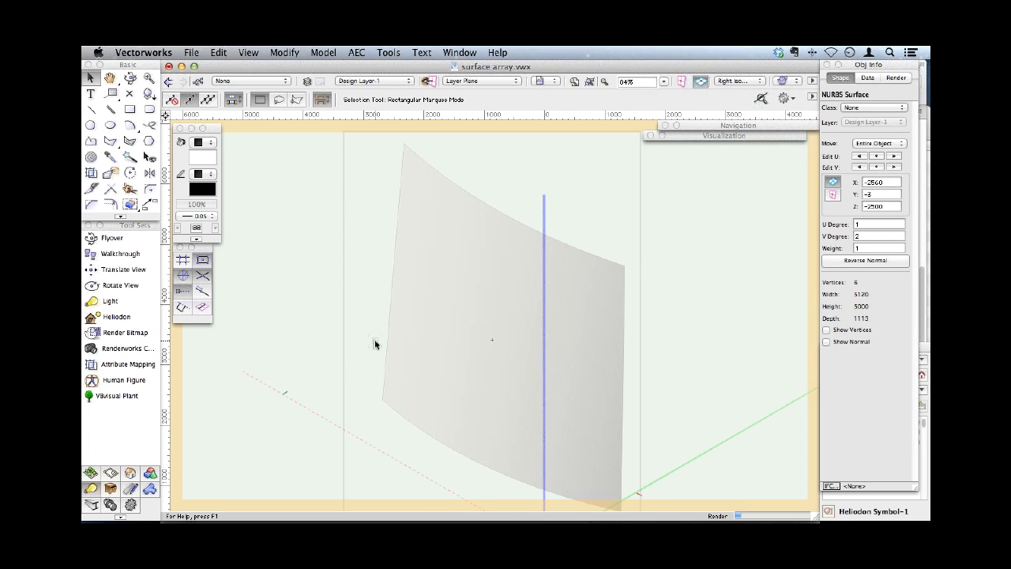
pyautogui.press('alt+super+v')
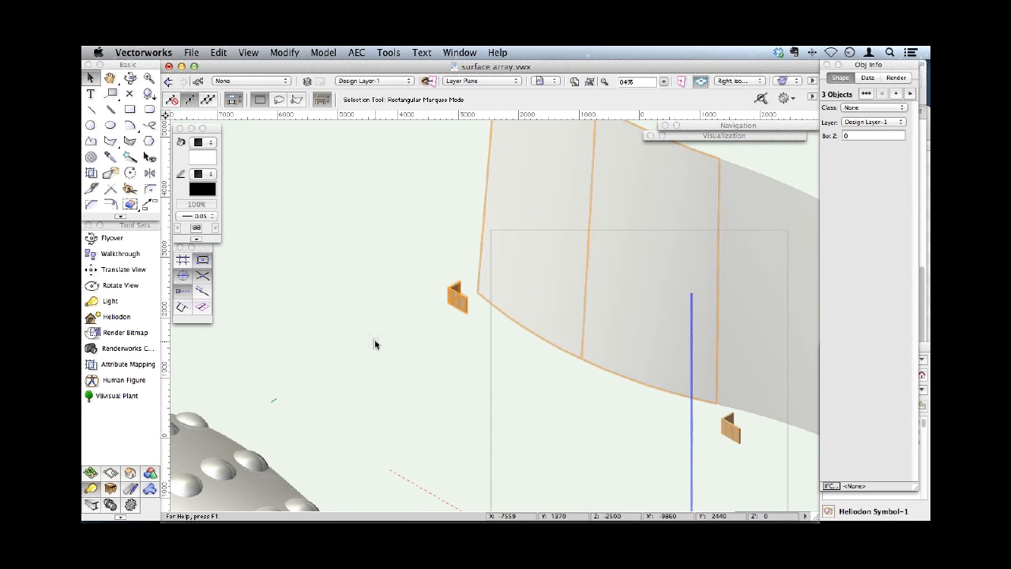
pyautogui.press('super+z')
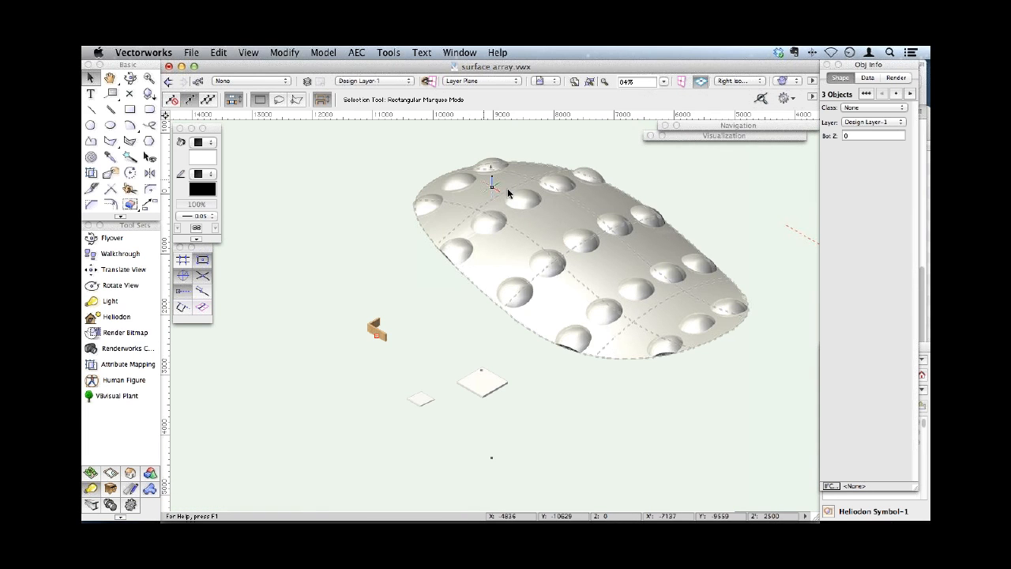
# - Start creating a surface array from the square solid subtraction panel over the tall curved surface
pyautogui.click(379, 332)
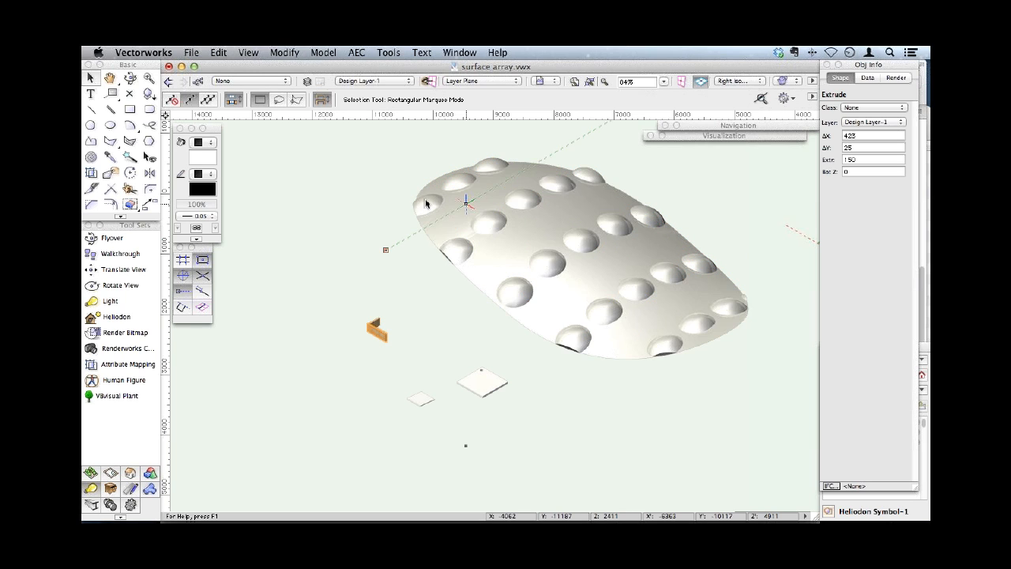
pyautogui.press('h')
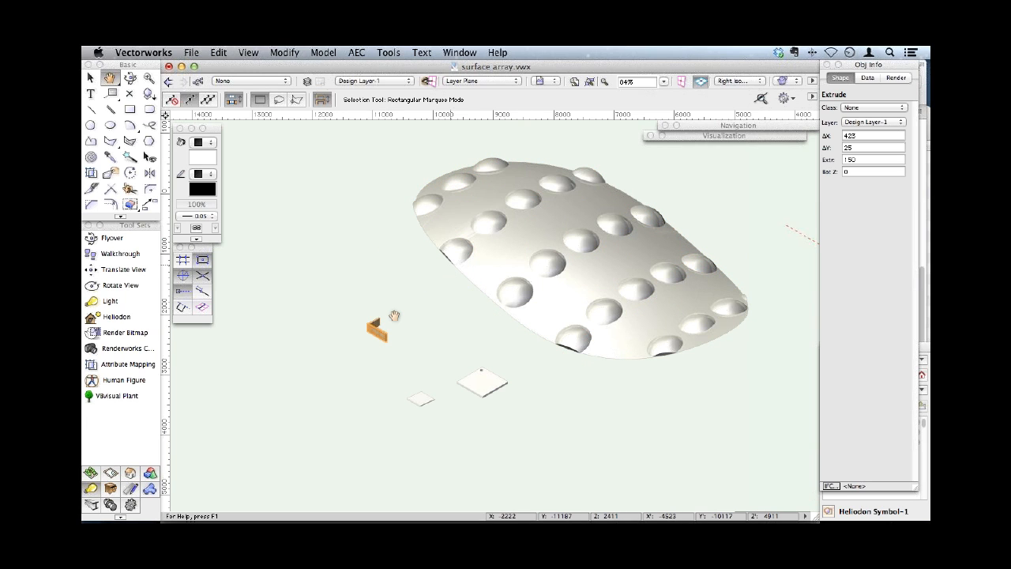
pyautogui.moveTo(394, 316); pyautogui.dragTo(343, 364)
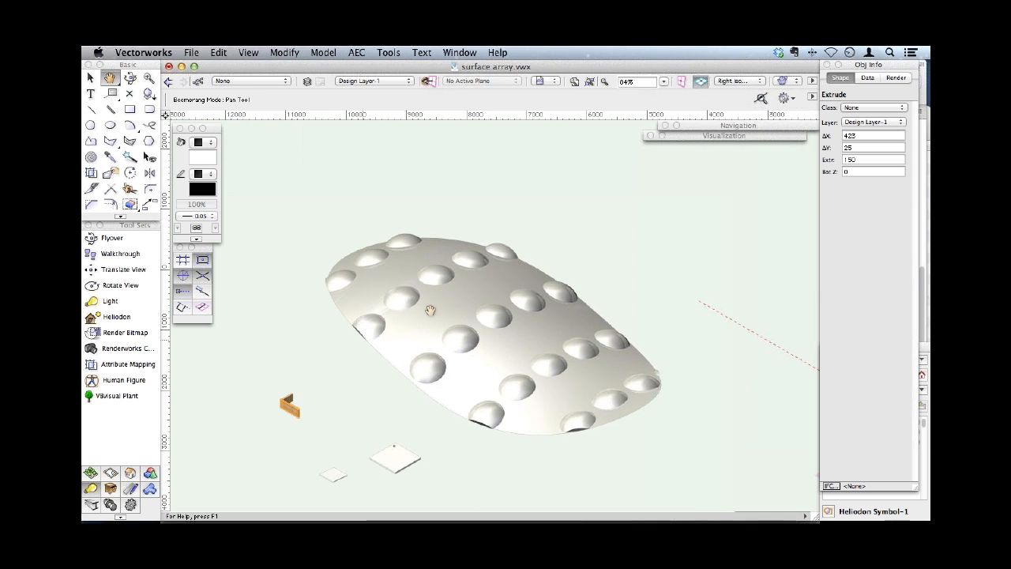
pyautogui.moveTo(637, 202); pyautogui.dragTo(564, 197)
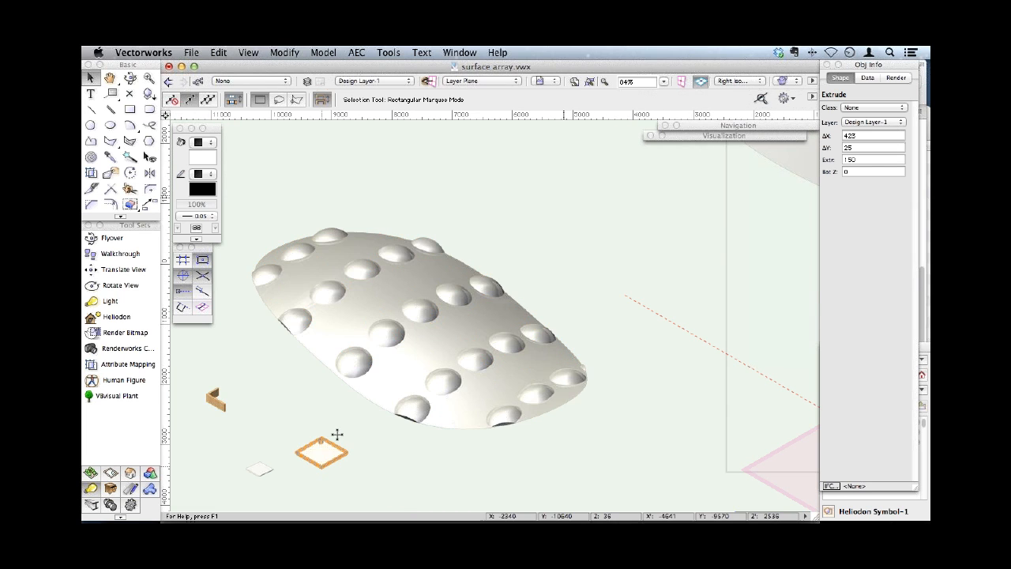
pyautogui.click(337, 439)
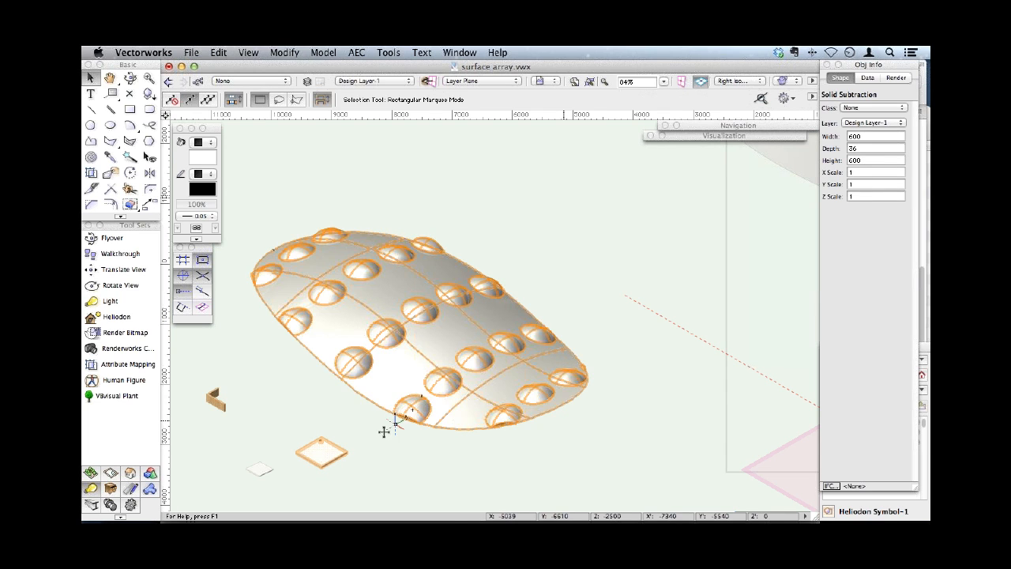
pyautogui.press('space')
pyautogui.moveTo(375, 433); pyautogui.dragTo(270, 497)
pyautogui.keyDown('shift'); pyautogui.click(675, 213); pyautogui.keyUp('shift')
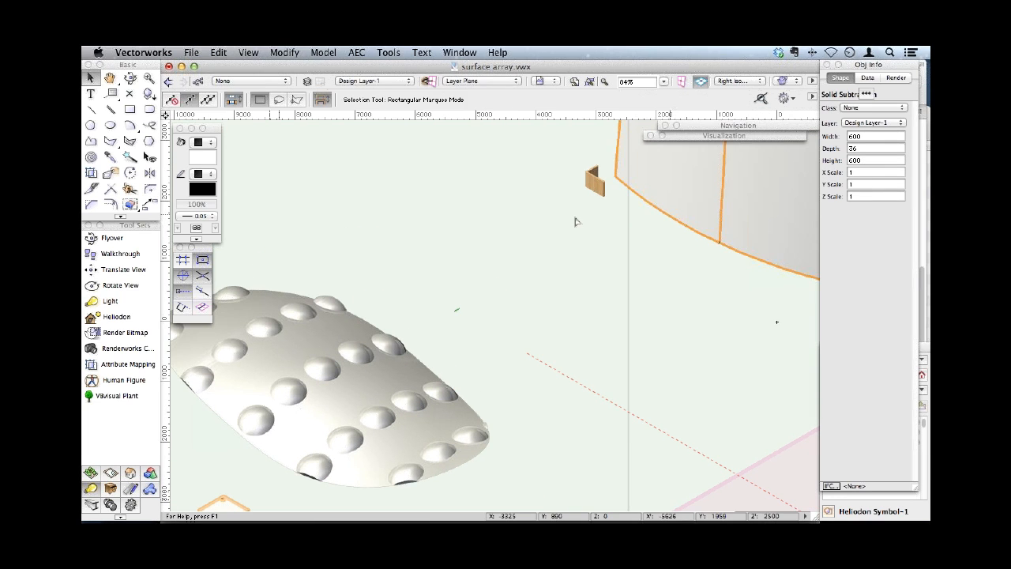
pyautogui.click(330, 53)
pyautogui.click(334, 182)
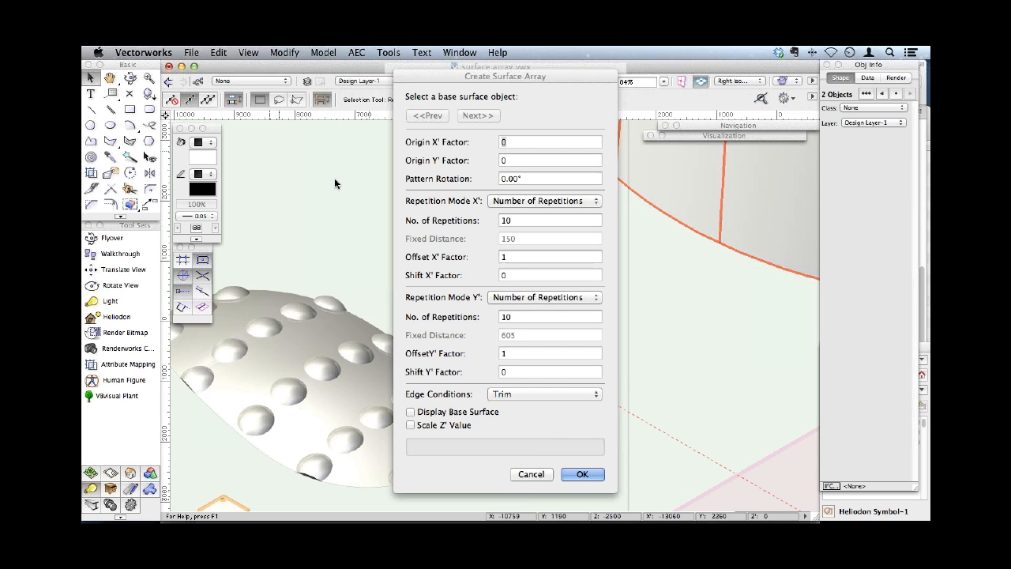
# - Use fixed-distance repetition in both X' and Y', set the X' distance to 605, and create the panel array
pyautogui.click(523, 202)
pyautogui.click(523, 213)
pyautogui.click(545, 297)
pyautogui.click(523, 308)
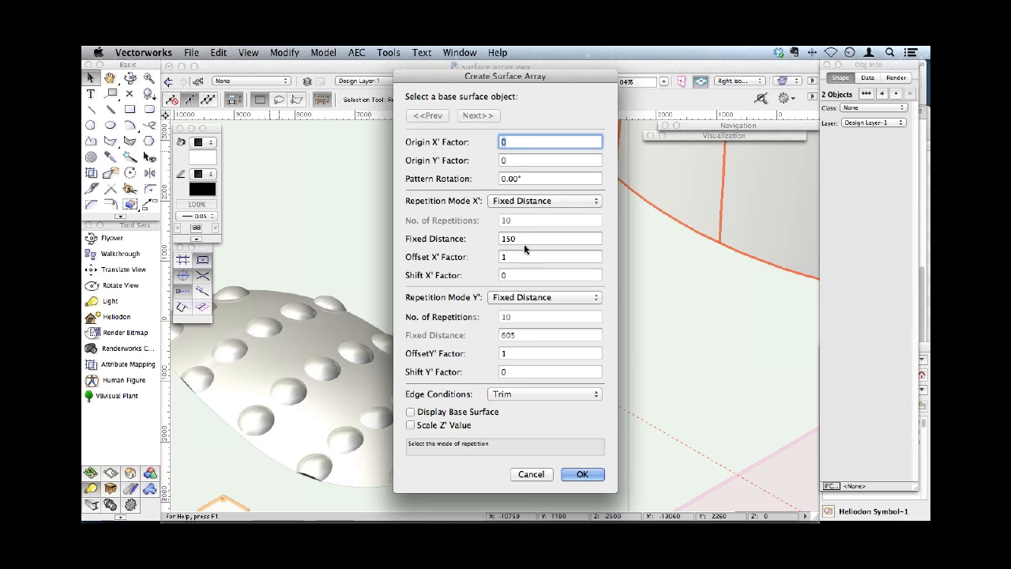
pyautogui.doubleClick(510, 238)
pyautogui.write('605')
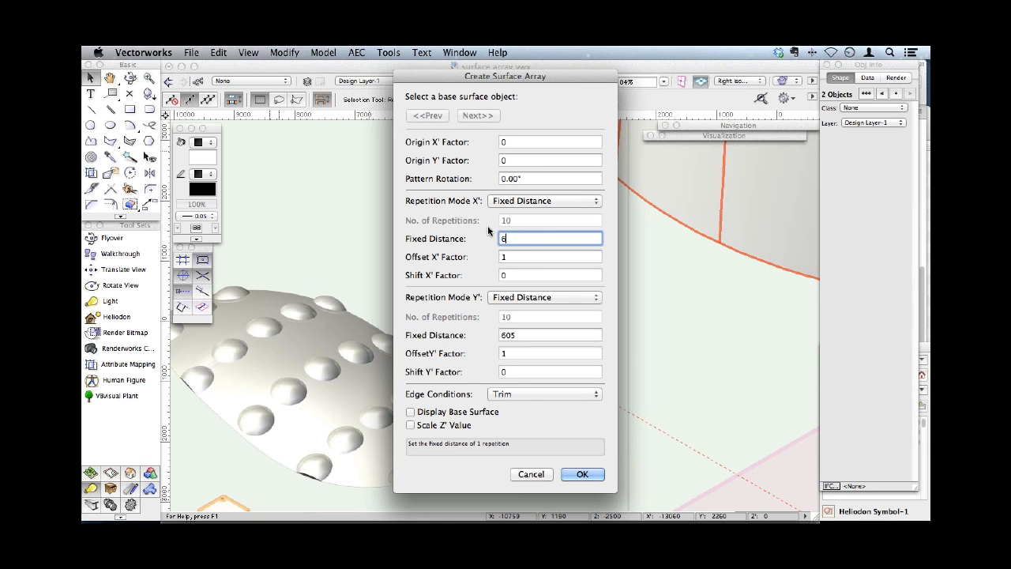
pyautogui.press('Tab')
pyautogui.press('Tab')
pyautogui.press('Tab')
pyautogui.press('Tab')
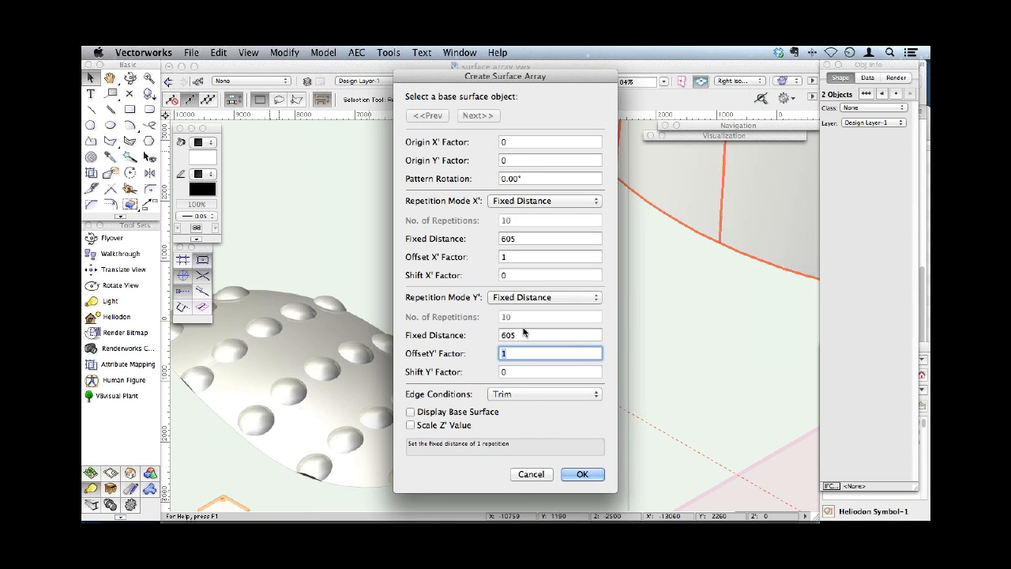
pyautogui.click(580, 474)
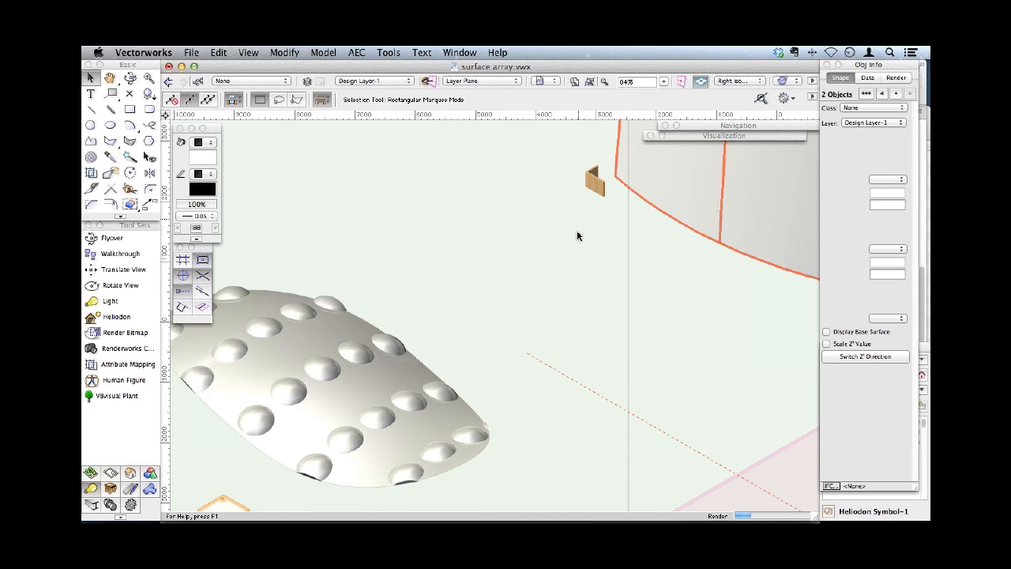
# - Render the model with the new panel array and the dome array in wireframe
pyautogui.moveTo(577, 236); pyautogui.dragTo(357, 306, button='middle')
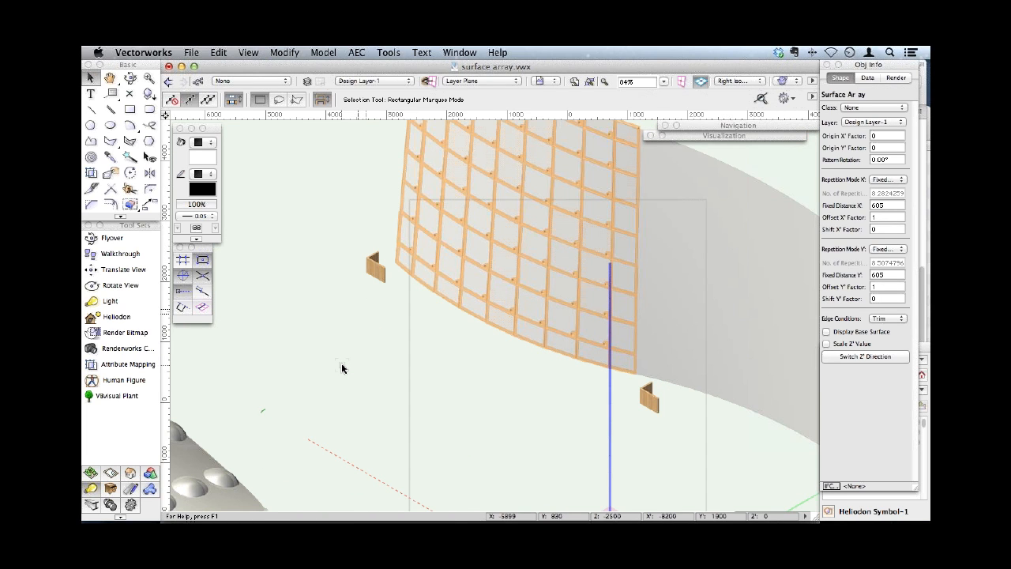
pyautogui.press('shift+super+w')
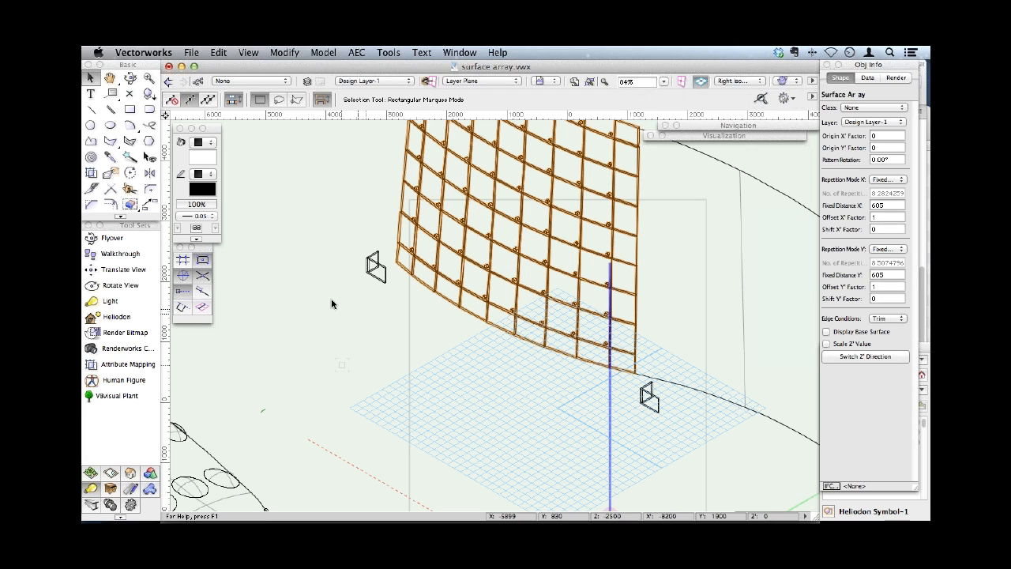
pyautogui.press('space')
pyautogui.moveTo(331, 310); pyautogui.dragTo(560, 213)
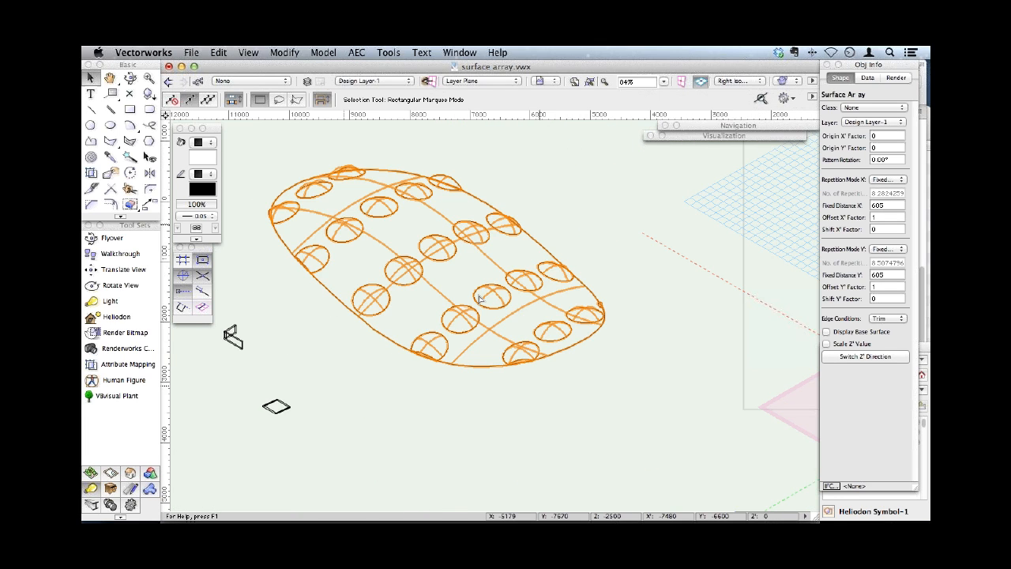
pyautogui.moveTo(479, 299); pyautogui.dragTo(312, 447)
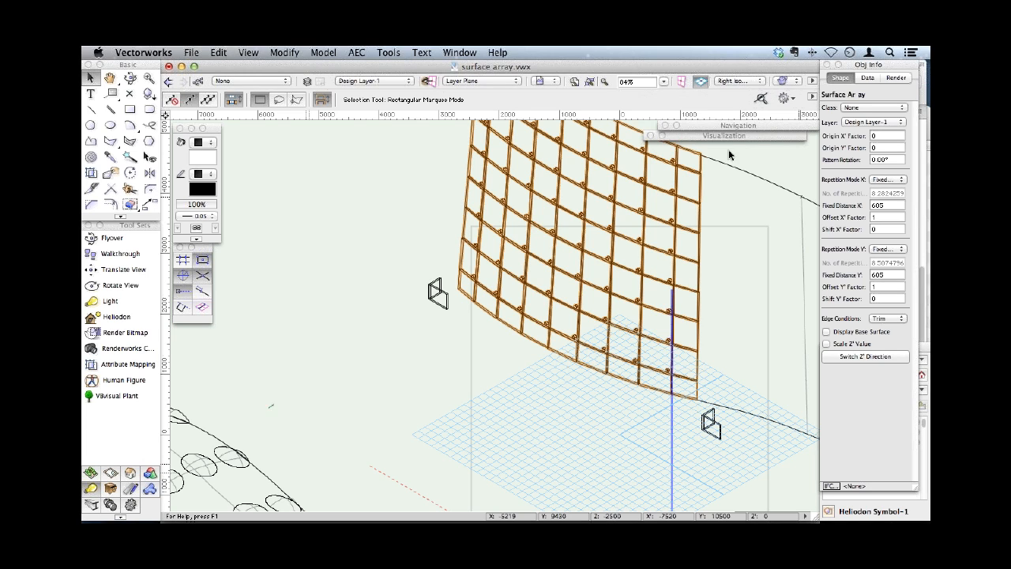
pyautogui.click(916, 91)
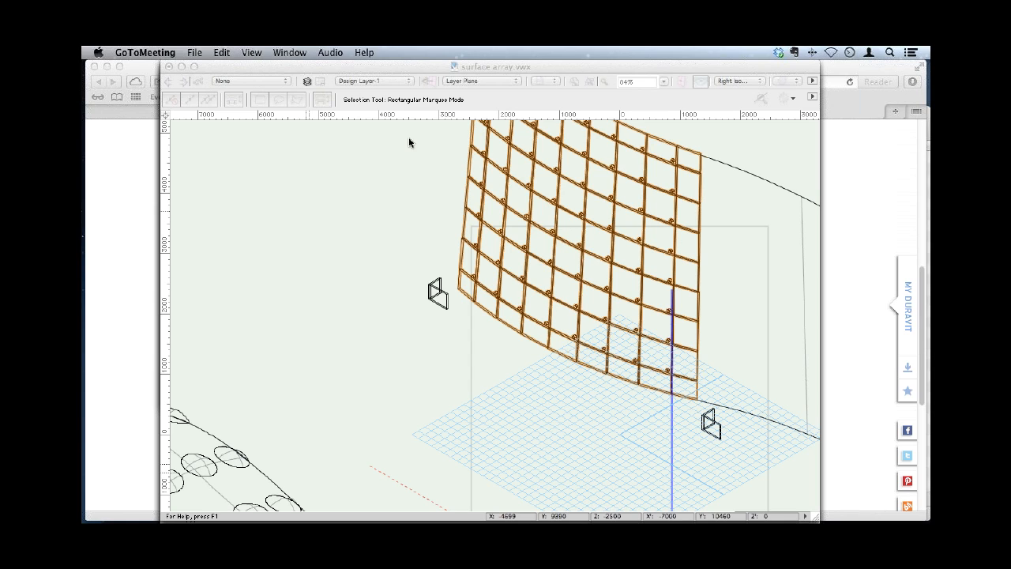
pyautogui.click(228, 68)
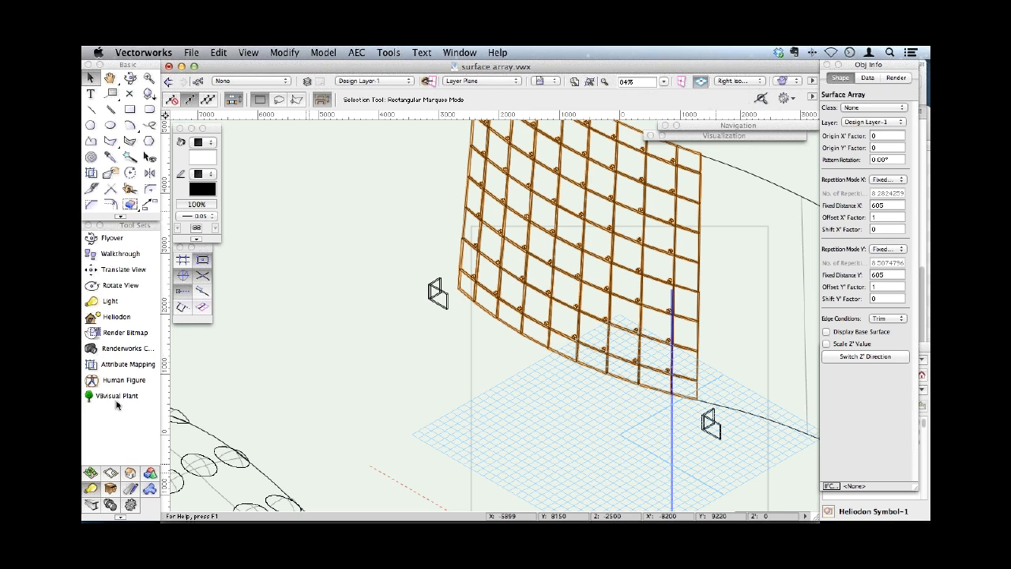
pyautogui.click(91, 472)
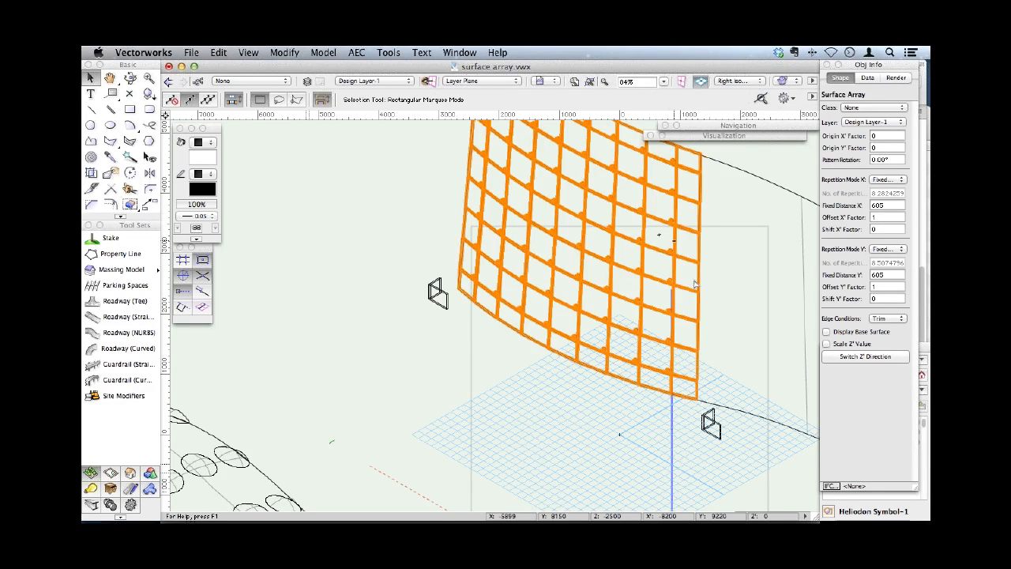
pyautogui.press('super+Tab')
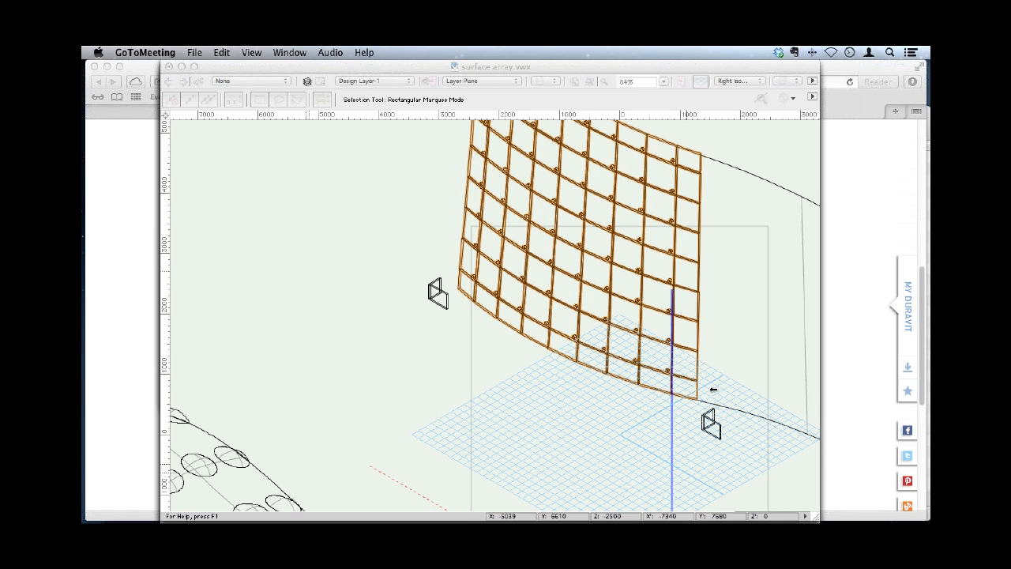
pyautogui.click(365, 240)
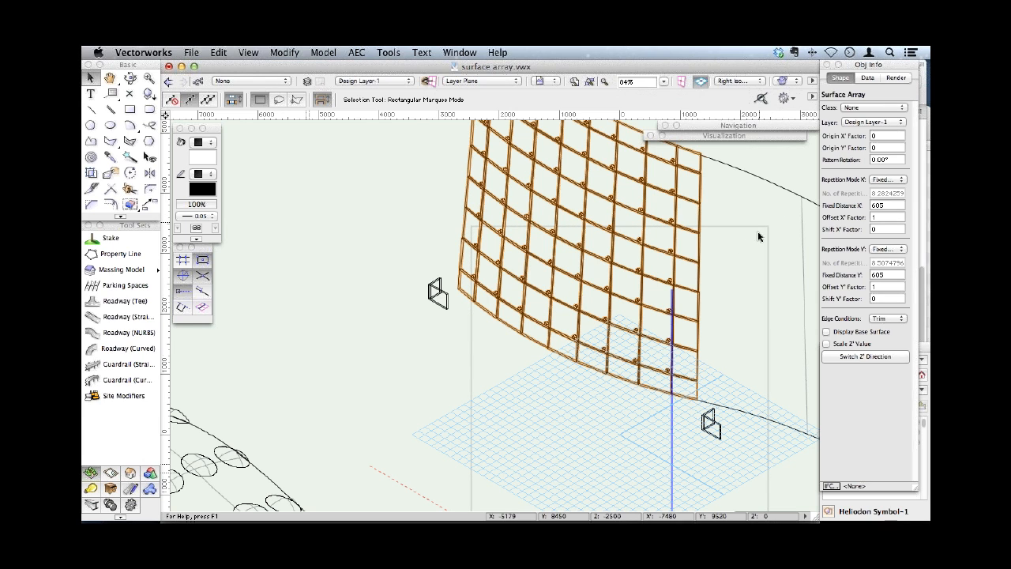
pyautogui.click(788, 392)
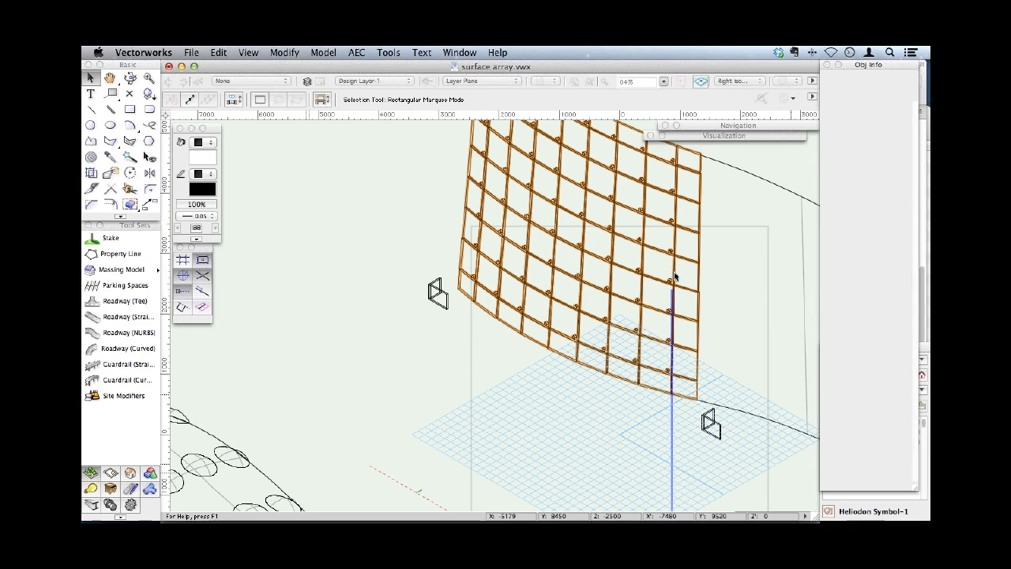
pyautogui.click(444, 268)
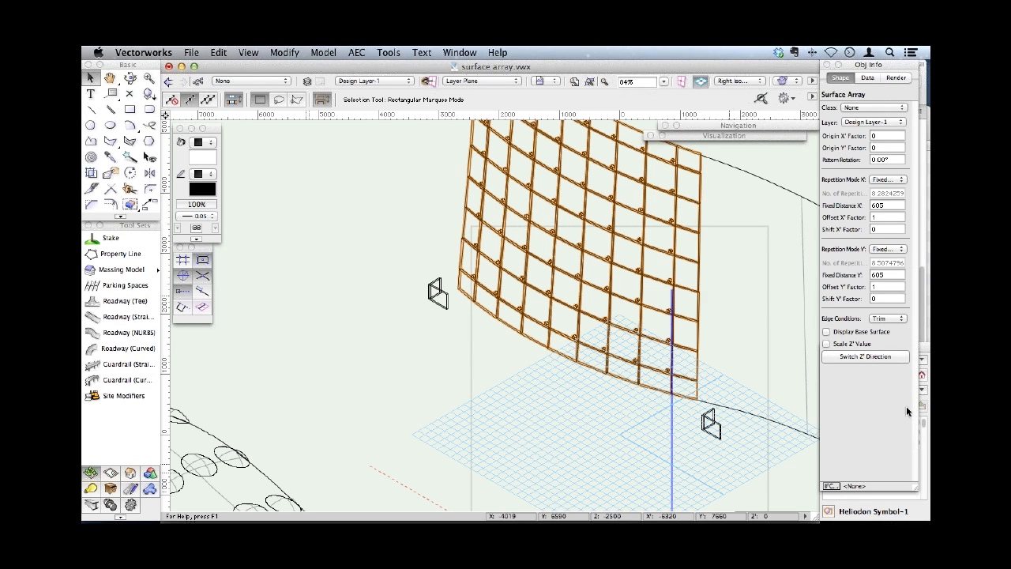
# - Create a new complex line type in surface array.vwx with world based units and open its geometry for drawing
pyautogui.click(924, 454)
pyautogui.rightClick(863, 475)
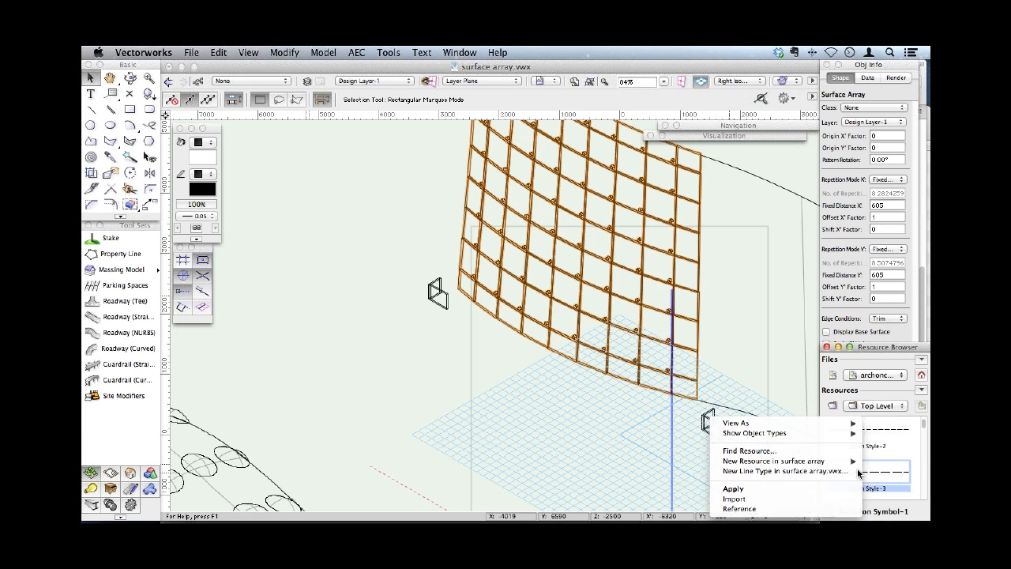
pyautogui.click(913, 481)
pyautogui.moveTo(923, 424); pyautogui.dragTo(923, 422)
pyautogui.rightClick(909, 449)
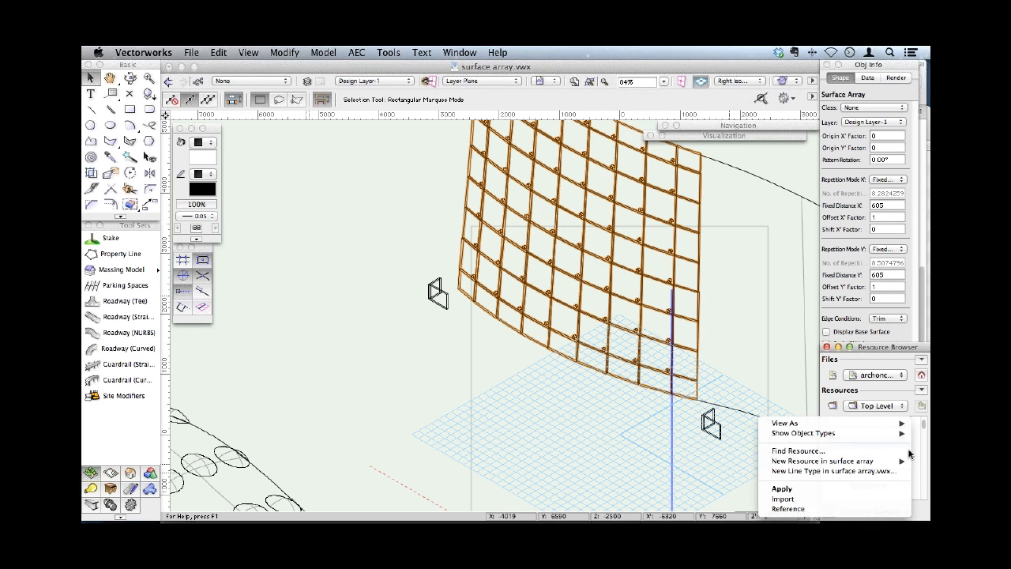
pyautogui.click(872, 471)
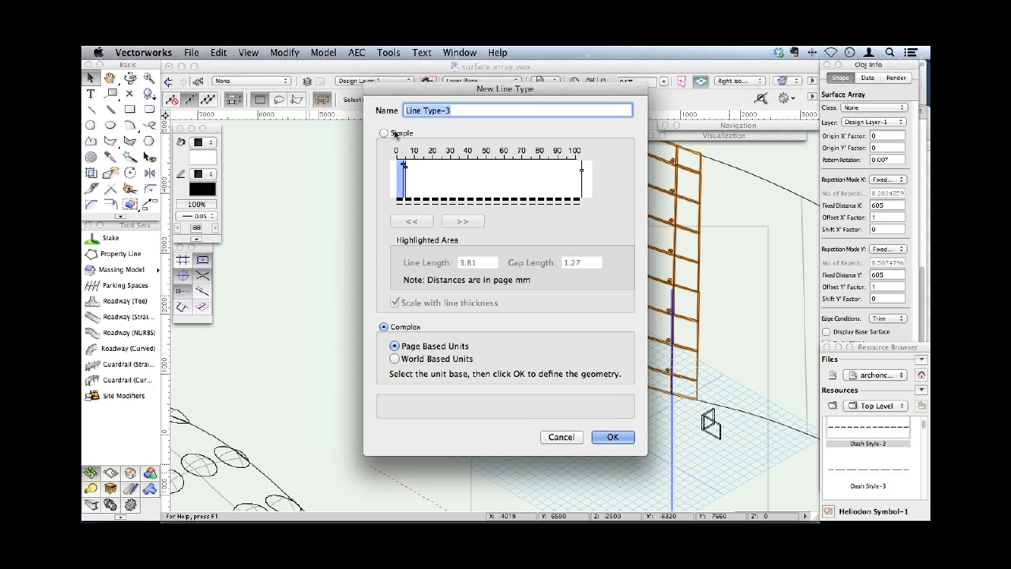
pyautogui.click(394, 358)
pyautogui.click(613, 436)
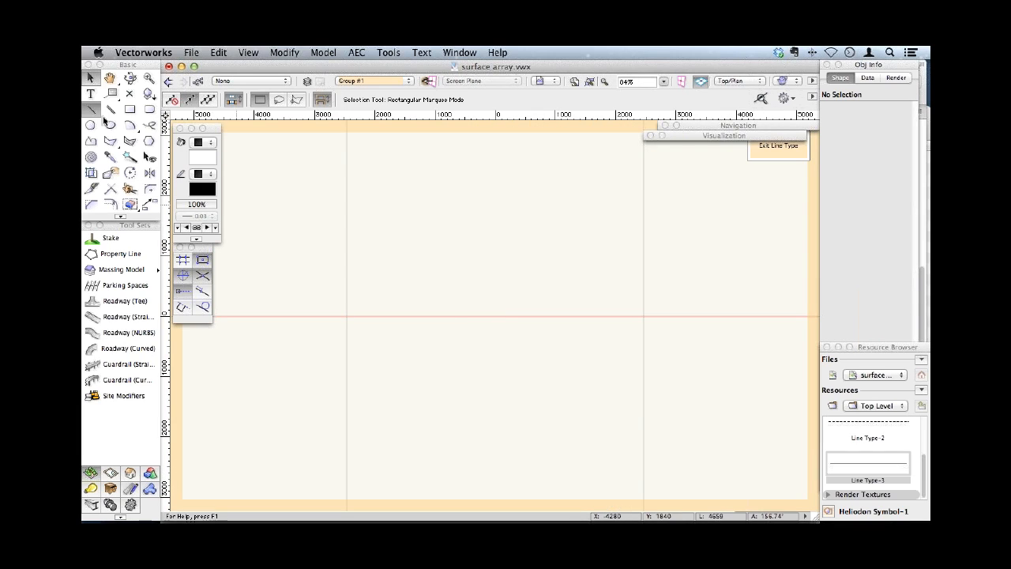
# - Draw a horizontal line about 2263 mm long centred on the origin, plus rectangles about 234×405, 374×216 and 319×184 mm across, above and below it
pyautogui.click(450, 317)
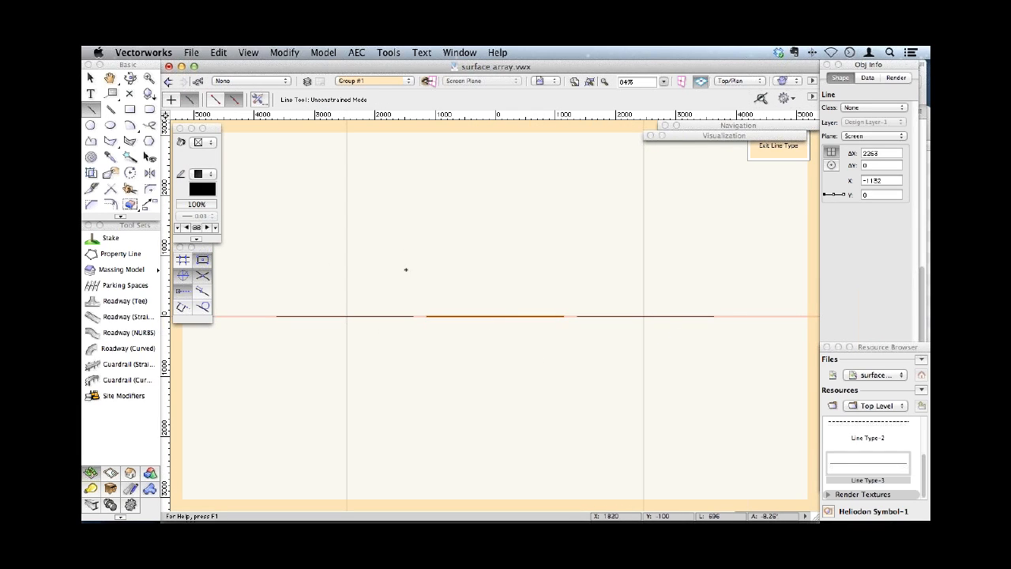
pyautogui.press('4')
pyautogui.moveTo(488, 305); pyautogui.dragTo(502, 331)
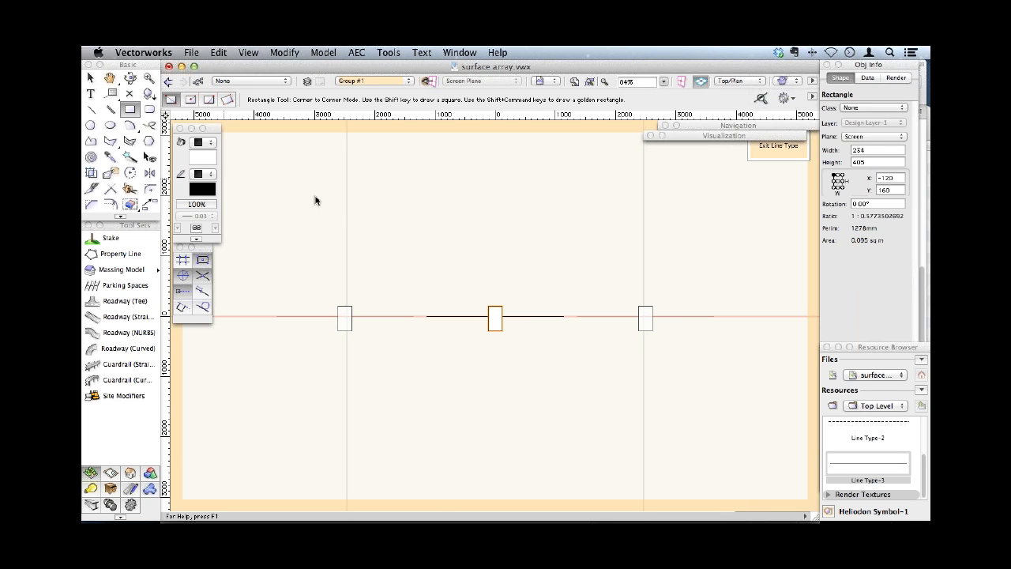
pyautogui.moveTo(528, 298); pyautogui.dragTo(552, 311)
pyautogui.moveTo(427, 324); pyautogui.dragTo(449, 336)
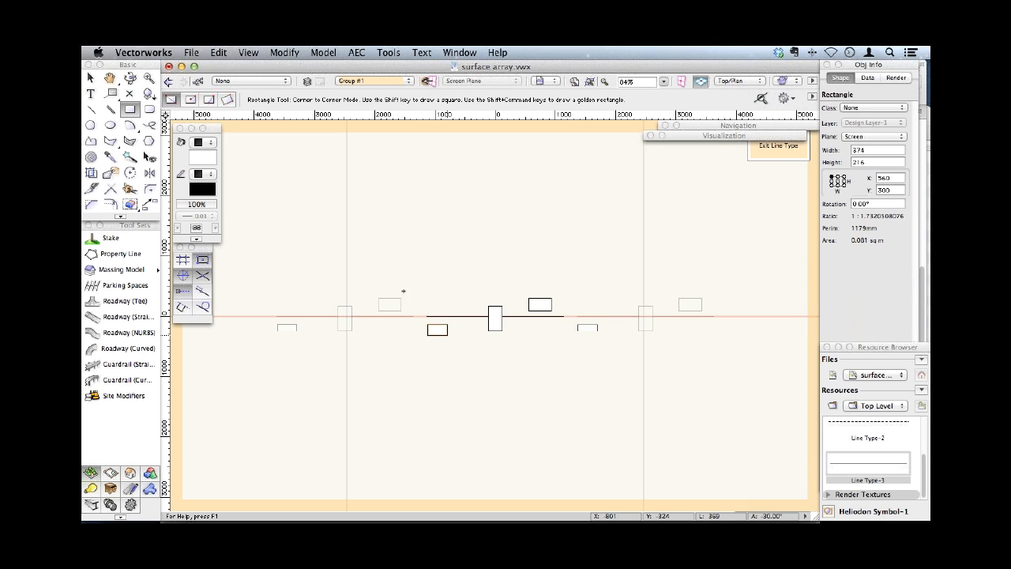
pyautogui.click(90, 78)
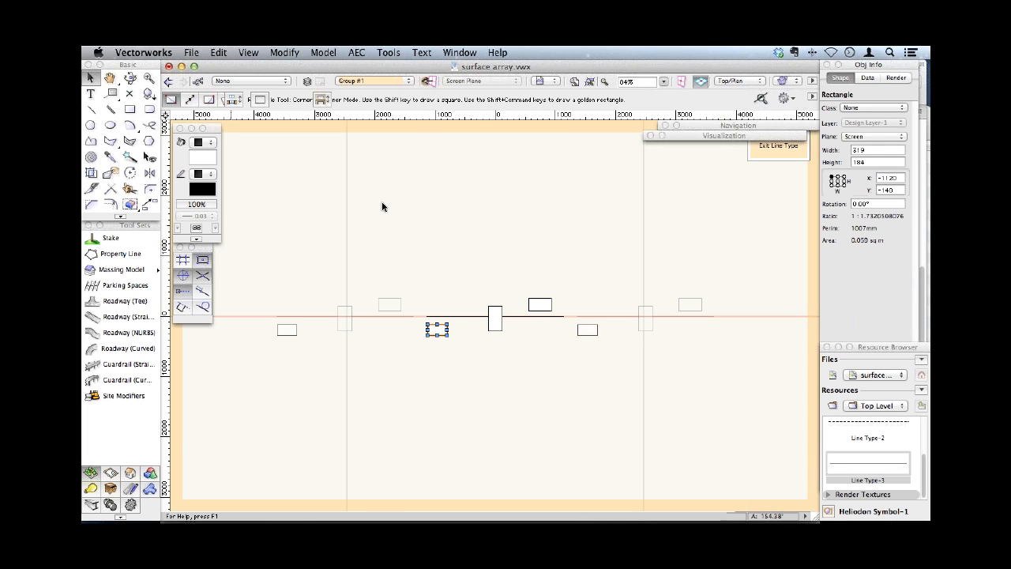
# - Delete the centre rectangle and the horizontal line from the line type geometry and finish editing the line type
pyautogui.click(495, 319)
pyautogui.press('Delete')
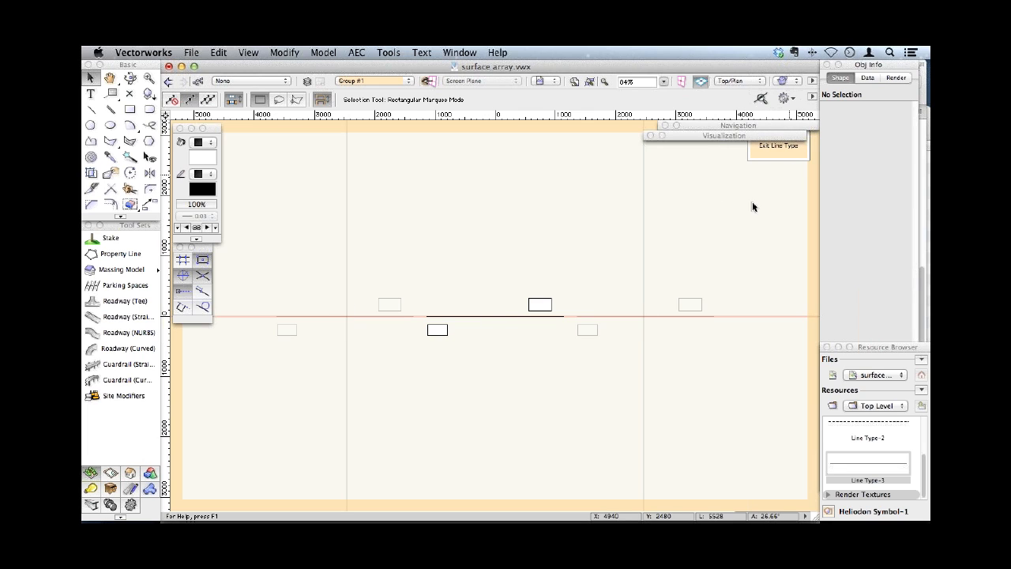
pyautogui.click(523, 317)
pyautogui.press('Delete')
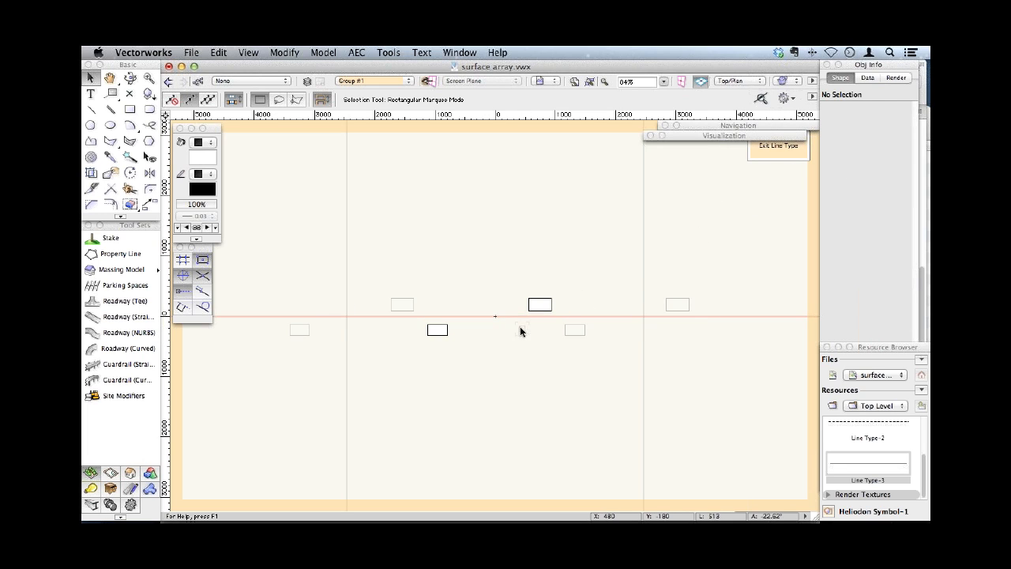
pyautogui.click(777, 148)
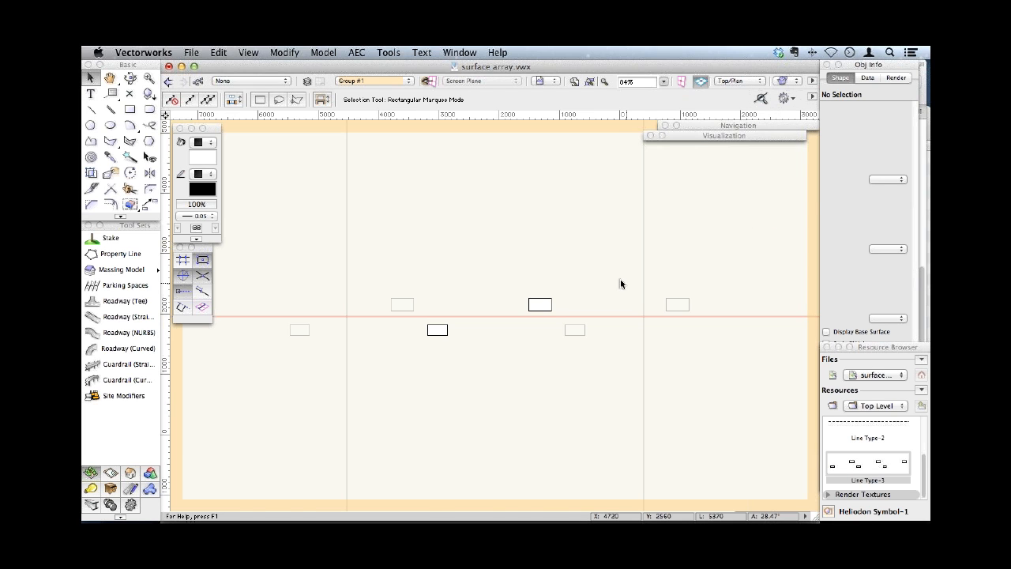
# - Draw a straight line about 11000 mm long beside the panel array and give it the Line Type-3 pen style
pyautogui.press('2')
pyautogui.click(280, 322)
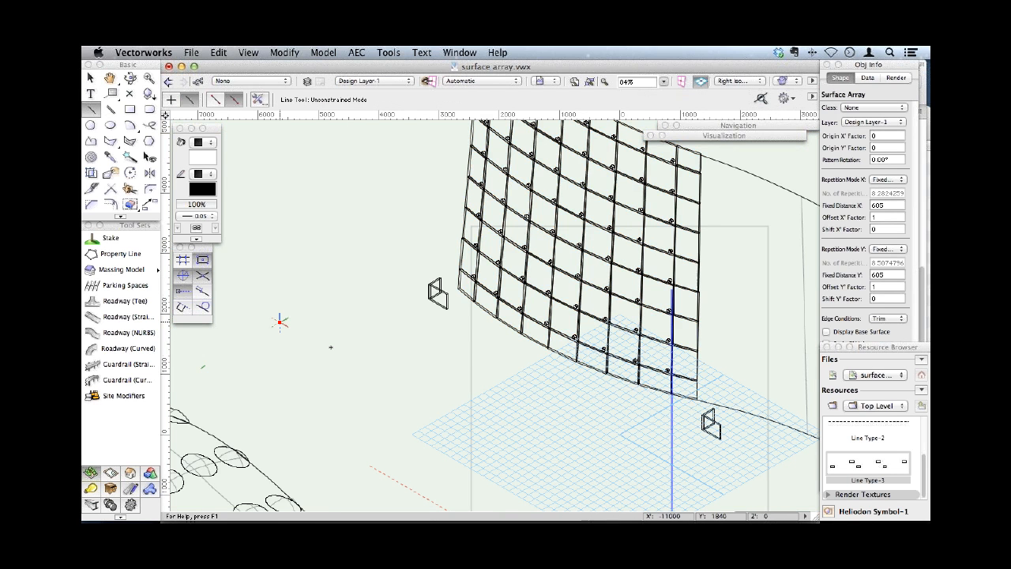
pyautogui.click(528, 449)
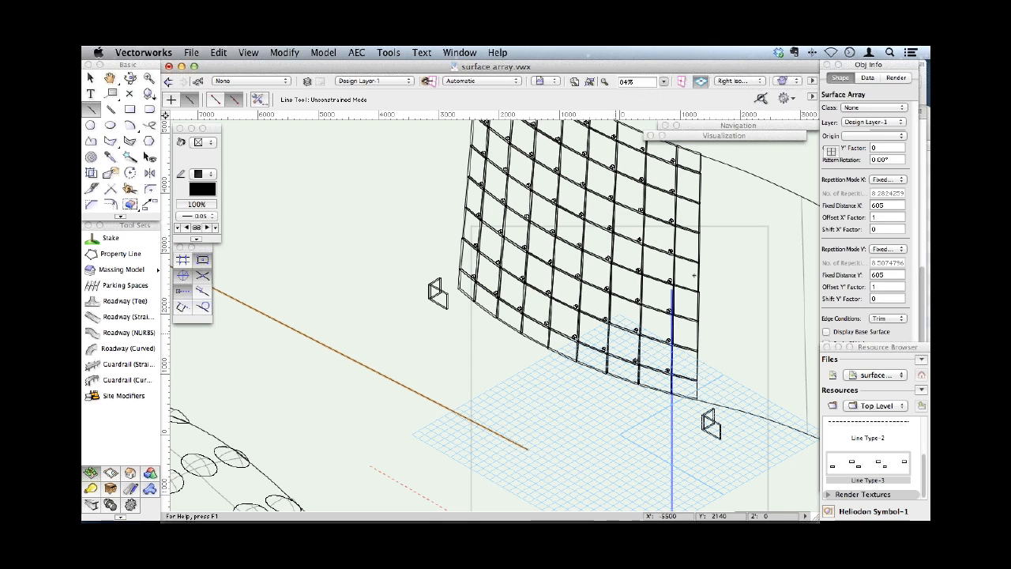
pyautogui.click(200, 201)
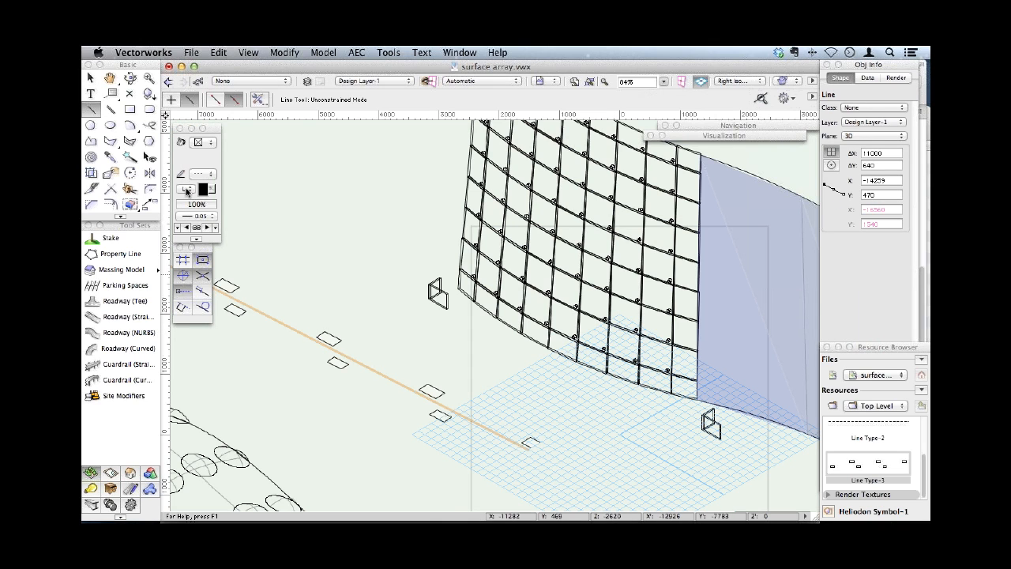
pyautogui.click(186, 190)
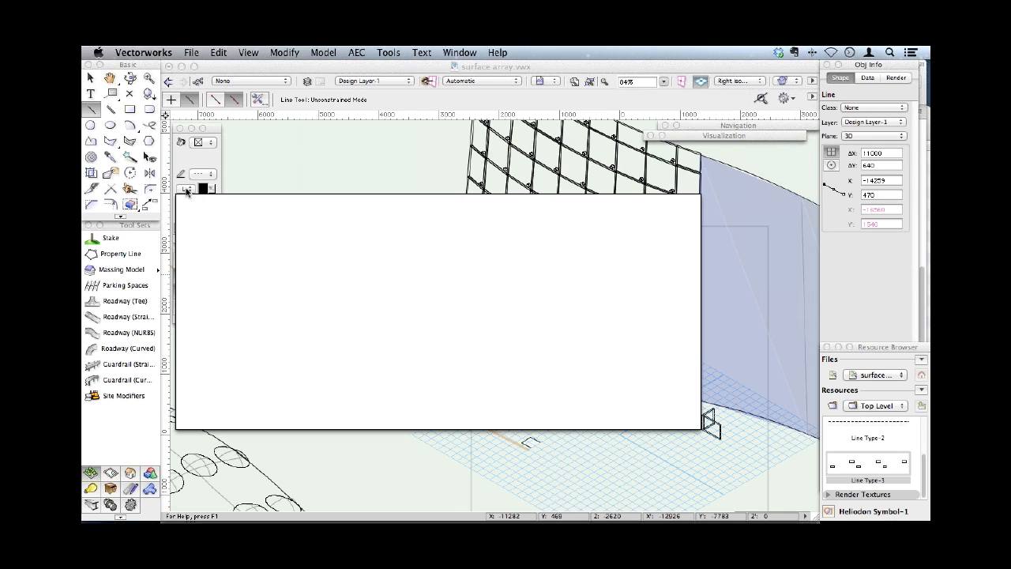
pyautogui.click(372, 219)
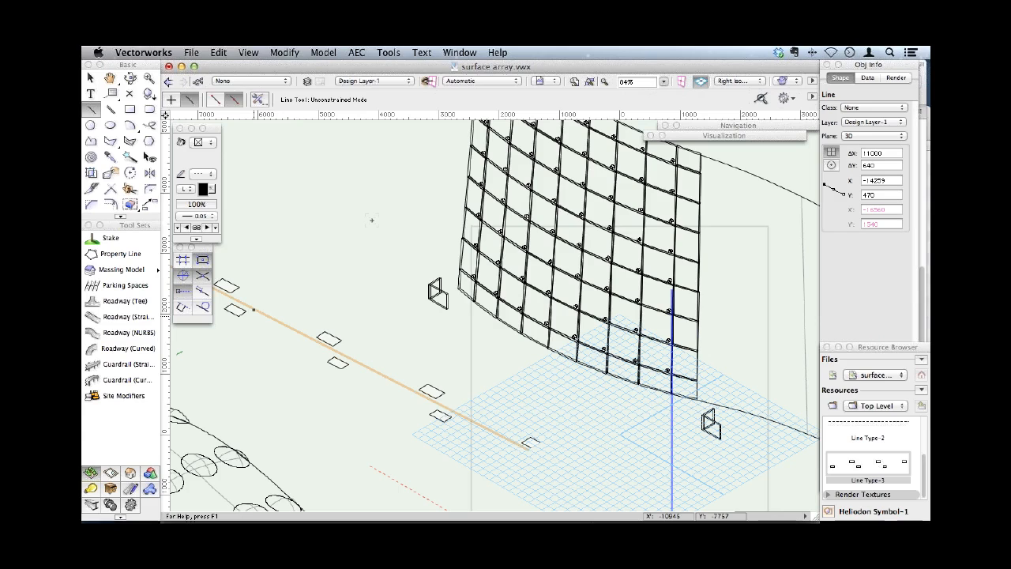
pyautogui.click(823, 515)
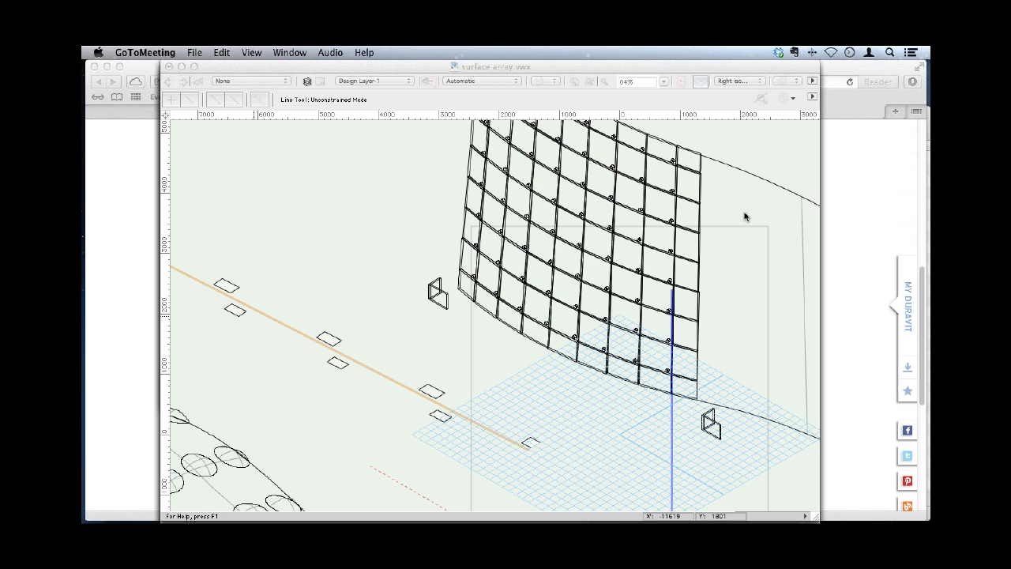
pyautogui.click(567, 439)
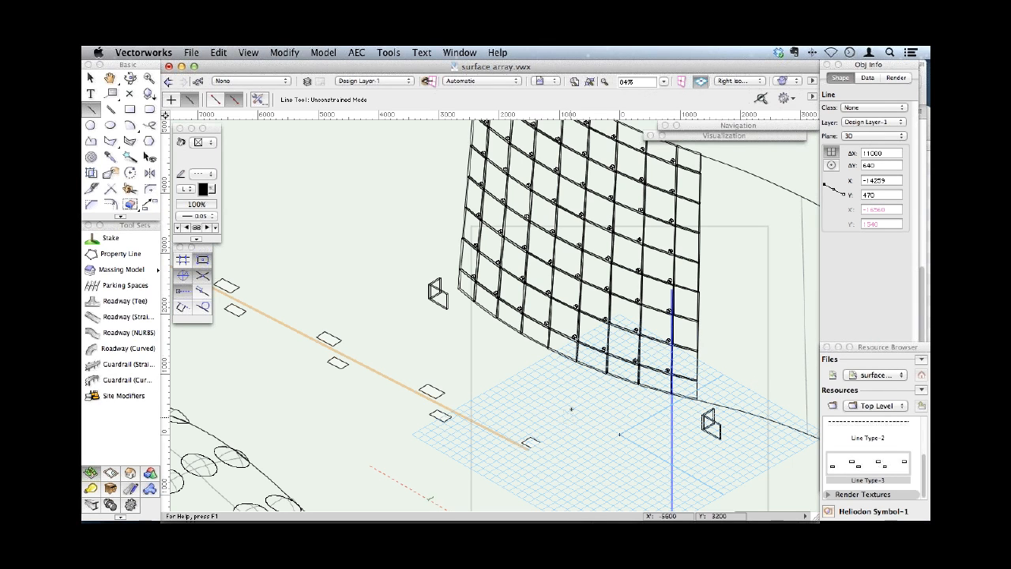
# - Move the Resource Browser over the drawing area and apply Line Type-2 from it to the drawn line
pyautogui.moveTo(868, 345); pyautogui.dragTo(772, 217)
pyautogui.moveTo(846, 403); pyautogui.dragTo(881, 439)
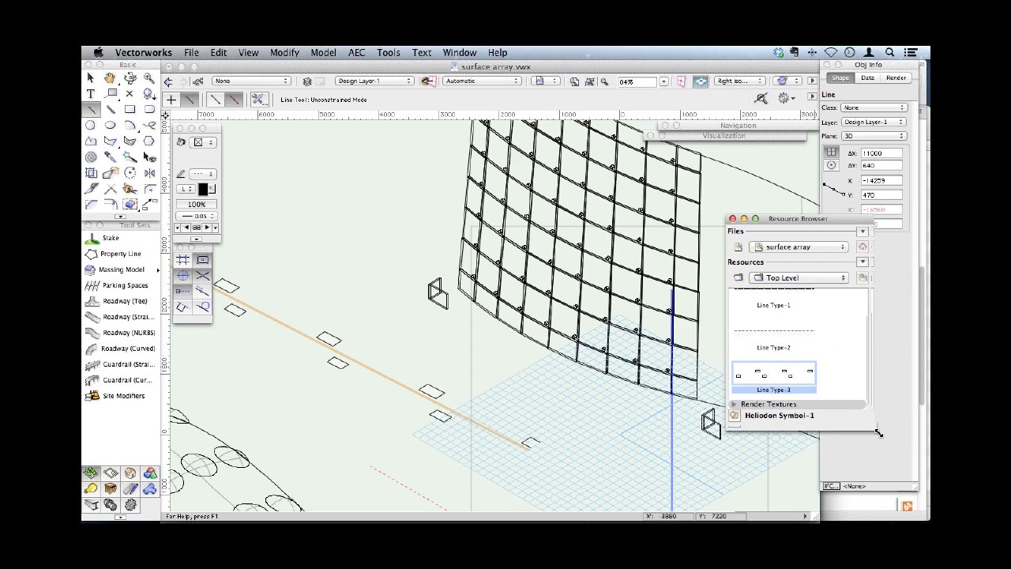
pyautogui.click(502, 436)
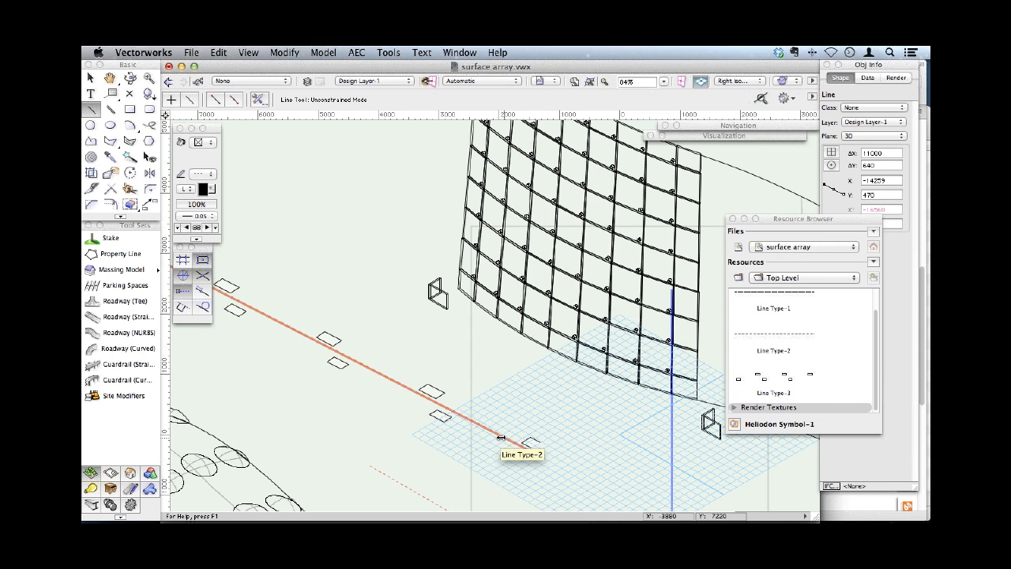
# - Set the drawn line's thickness to 0.70 and apply Line Type-3 to it from the Resource Browser
pyautogui.click(202, 215)
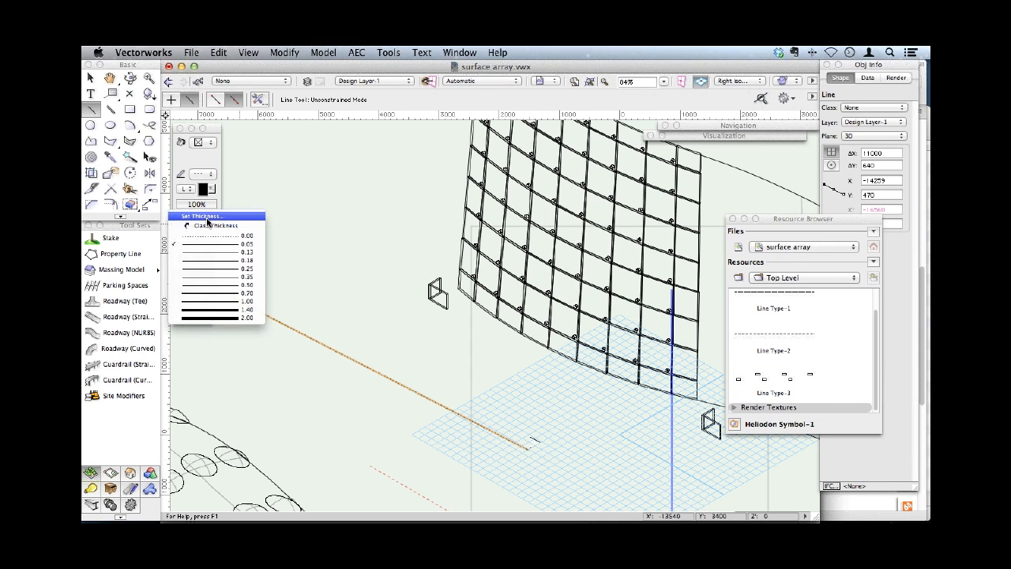
pyautogui.click(210, 293)
pyautogui.moveTo(773, 378); pyautogui.dragTo(493, 431)
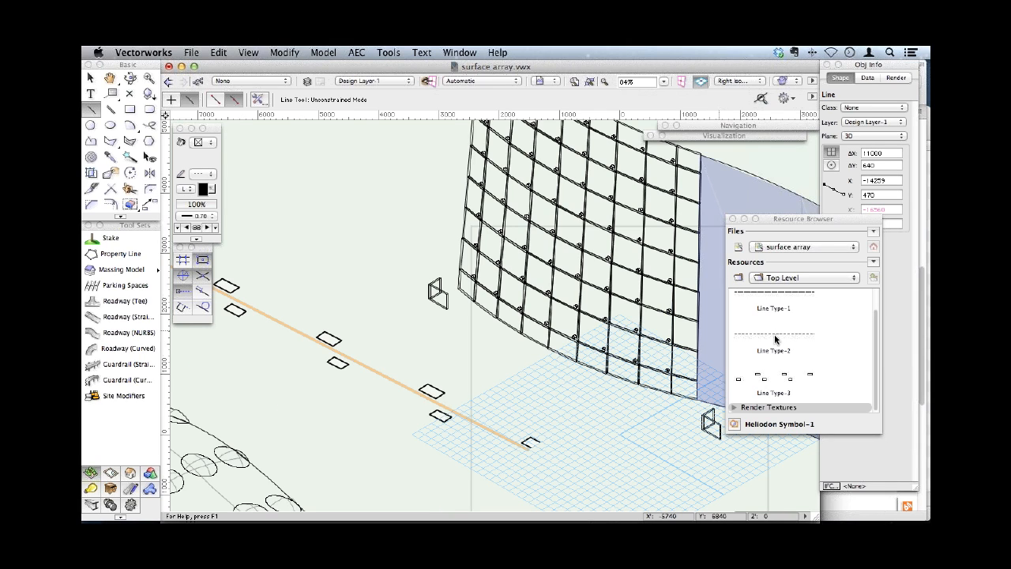
pyautogui.click(800, 443)
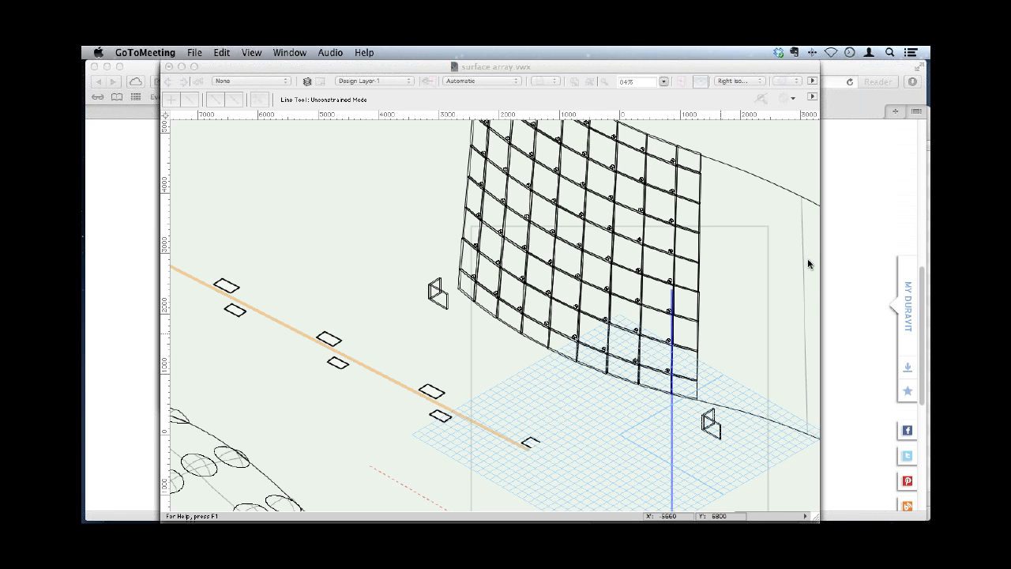
pyautogui.click(615, 433)
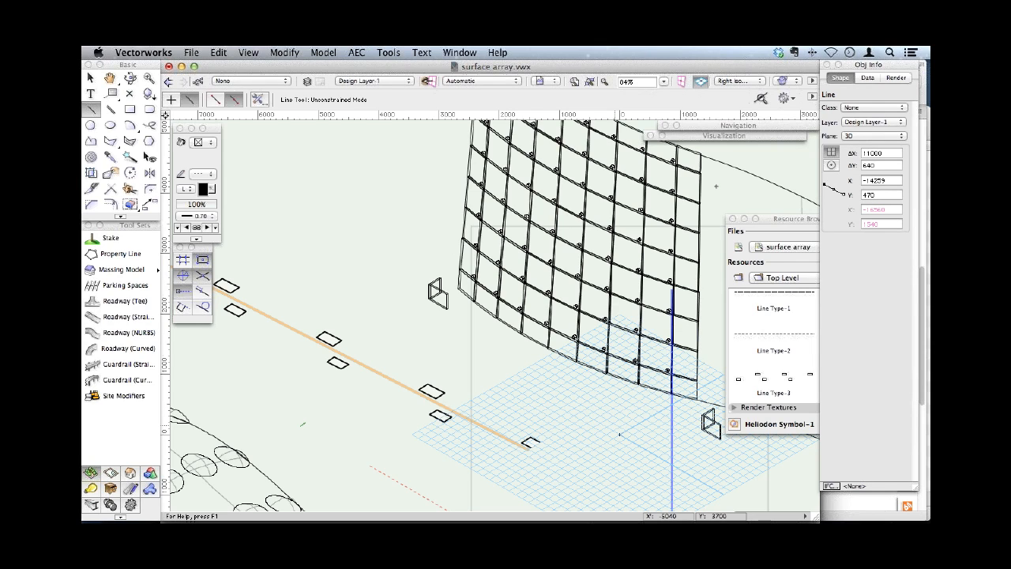
# - Collapse the line types in the Resource Browser and start a new Renderworks background in surface array
pyautogui.moveTo(776, 219); pyautogui.dragTo(741, 201)
pyautogui.scroll(5, 840, 299)
pyautogui.click(698, 276)
pyautogui.rightClick(725, 303)
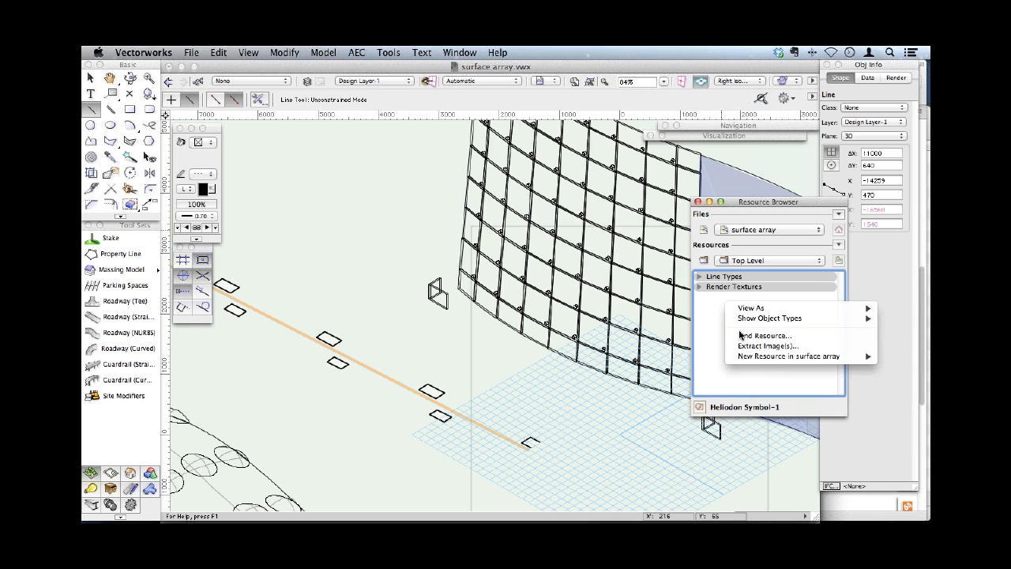
pyautogui.moveTo(755, 356)
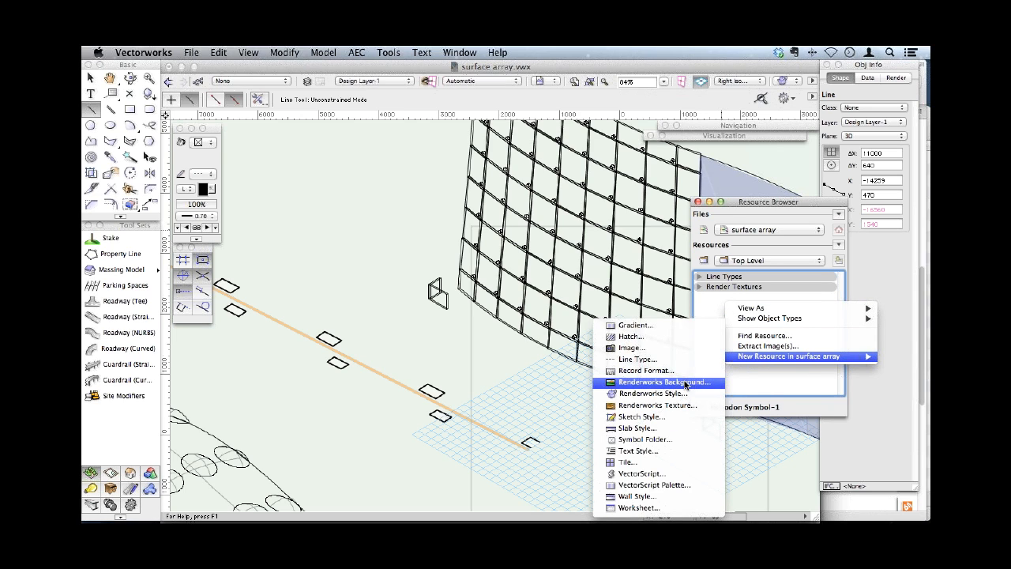
pyautogui.click(663, 382)
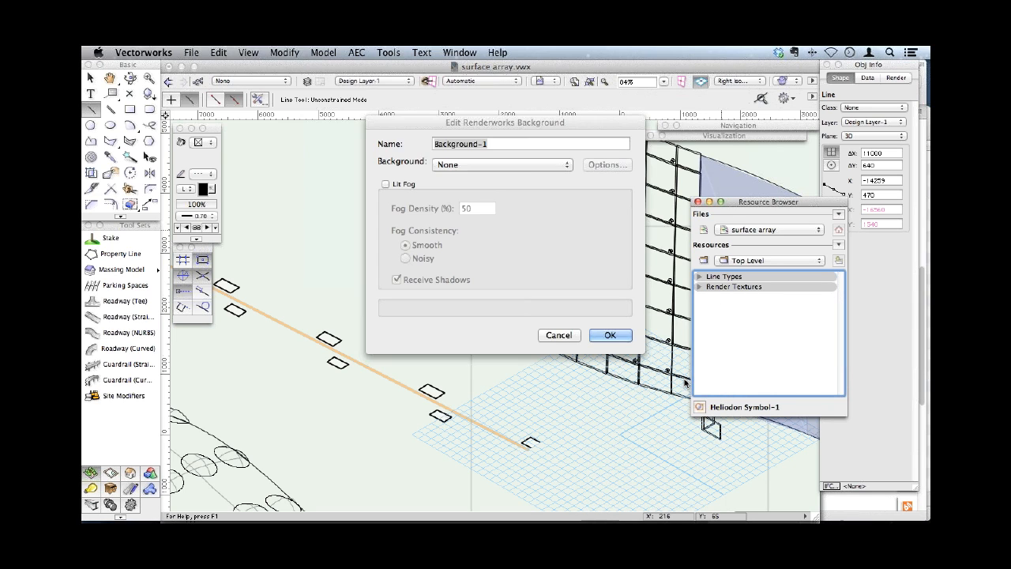
# - Try a physical sky background with the Mostly Sunny sky condition, and cancel the new background
pyautogui.click(465, 164)
pyautogui.click(466, 230)
pyautogui.click(603, 164)
pyautogui.click(598, 148)
pyautogui.click(557, 134)
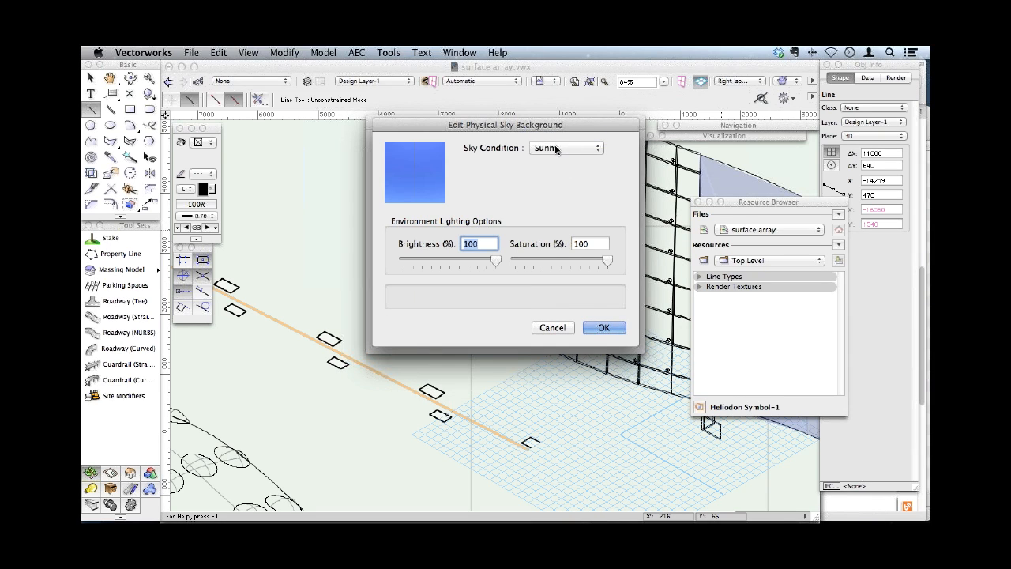
pyautogui.click(556, 147)
pyautogui.click(556, 158)
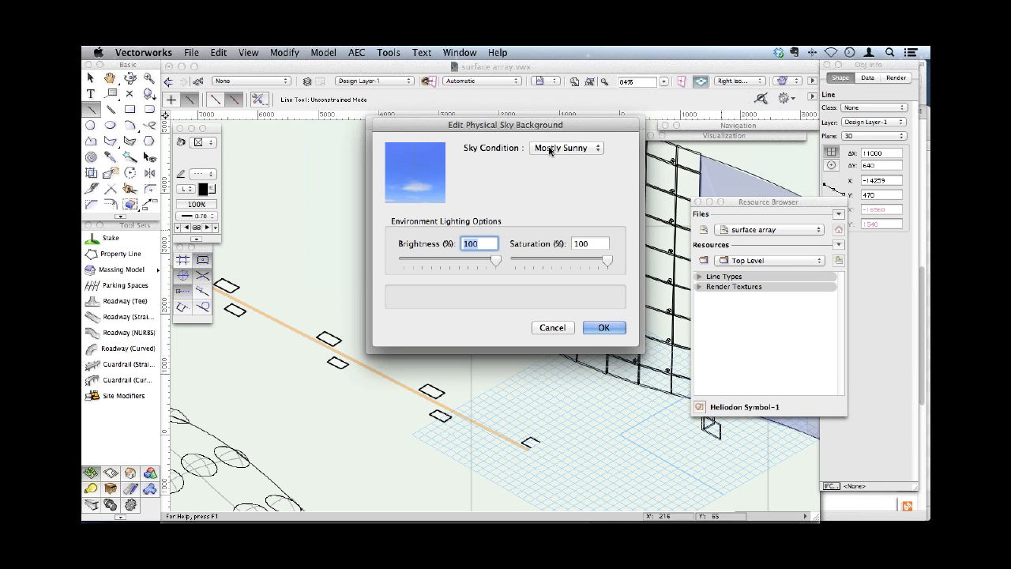
pyautogui.click(552, 329)
pyautogui.click(556, 335)
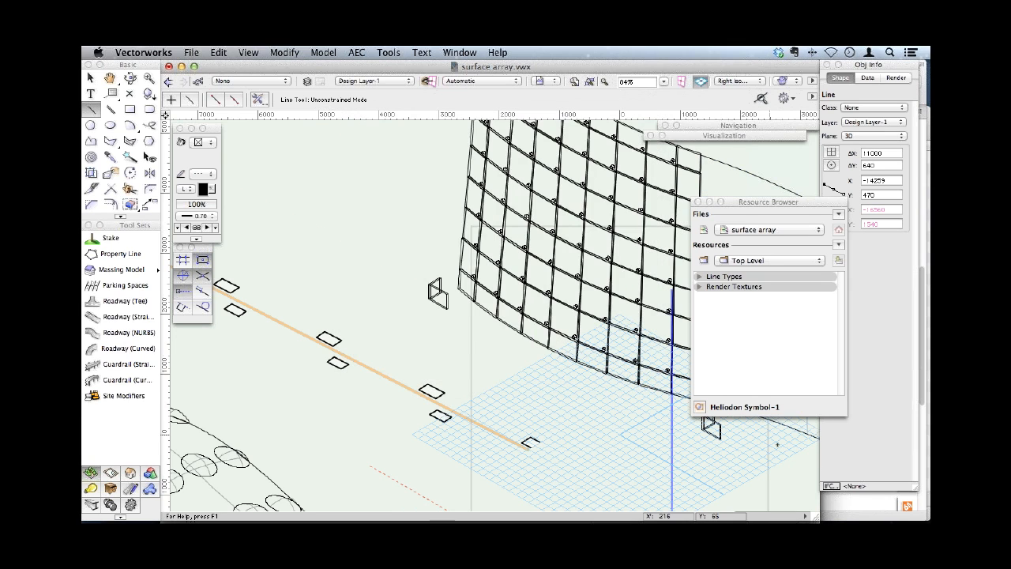
# - Close surface array.vwx without saving its changes and decline a backup copy of the hyperlink walkthrough document
pyautogui.press('super+Tab')
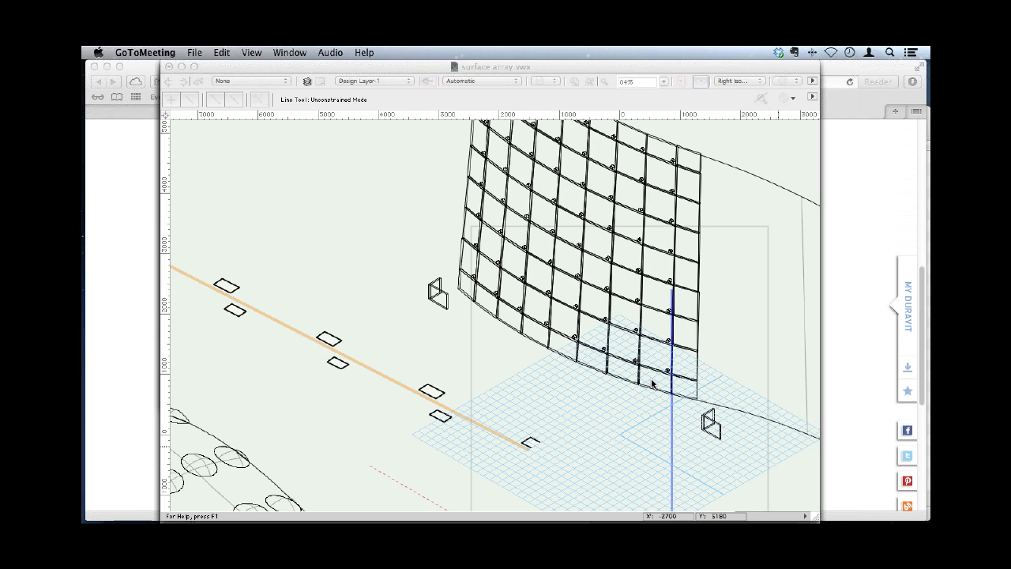
pyautogui.click(168, 67)
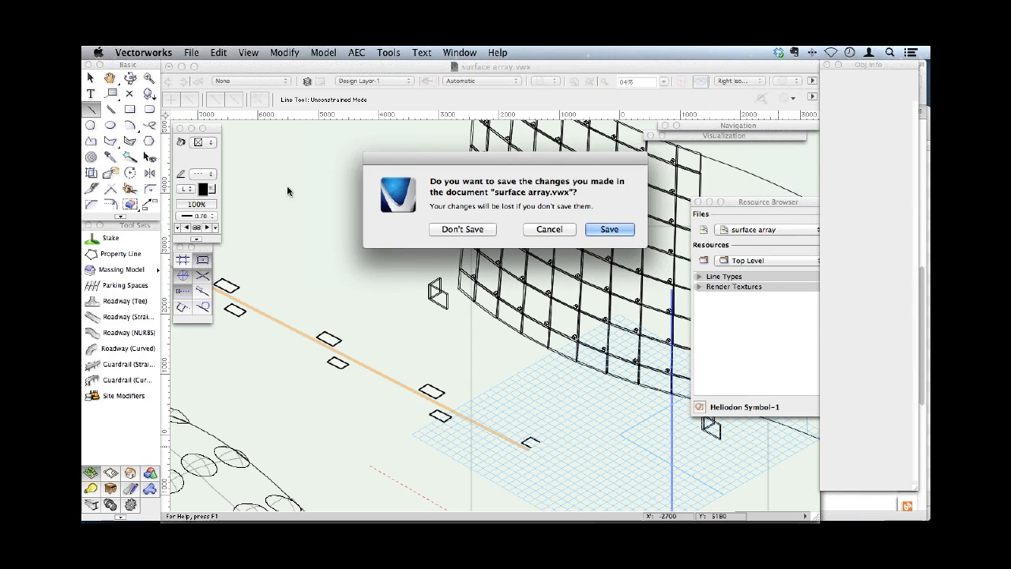
pyautogui.click(464, 230)
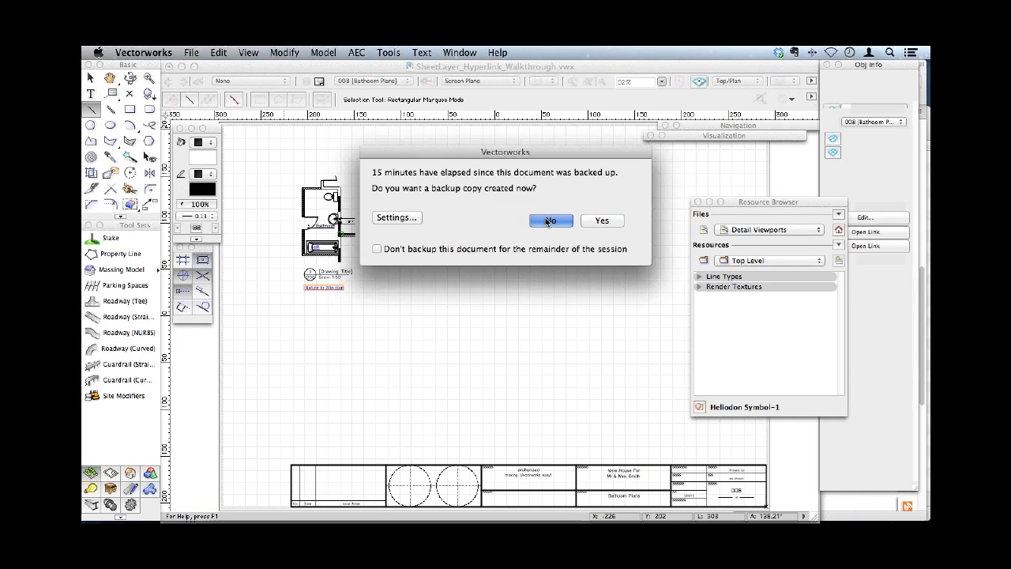
pyautogui.click(547, 221)
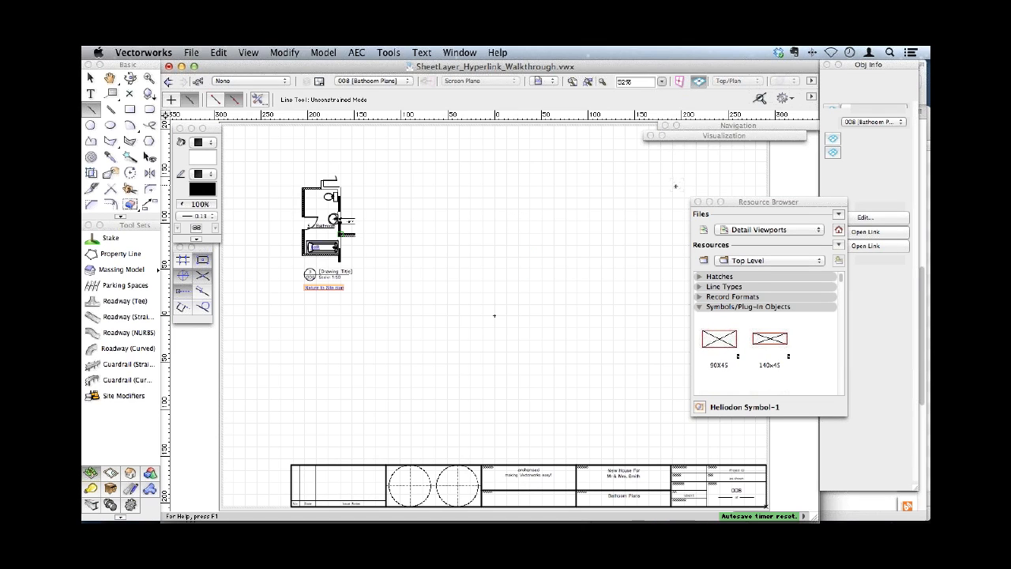